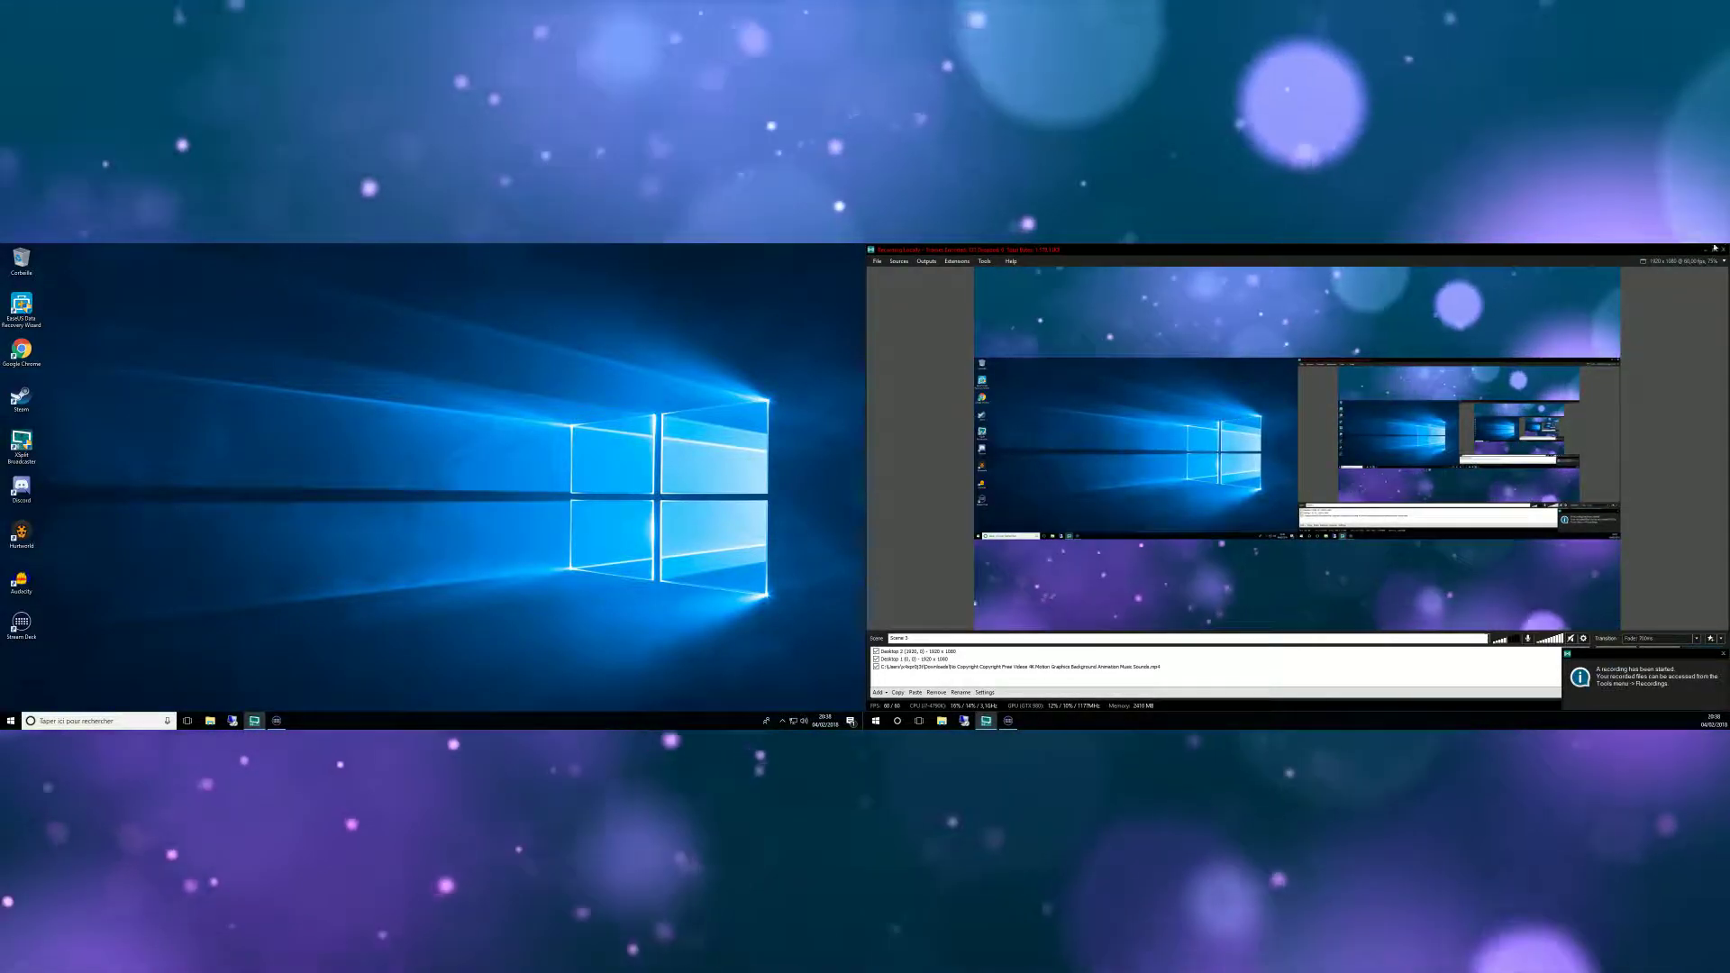
Minimize the recording software and launch Google Chrome from its desktop shortcut
left_click(1704, 249)
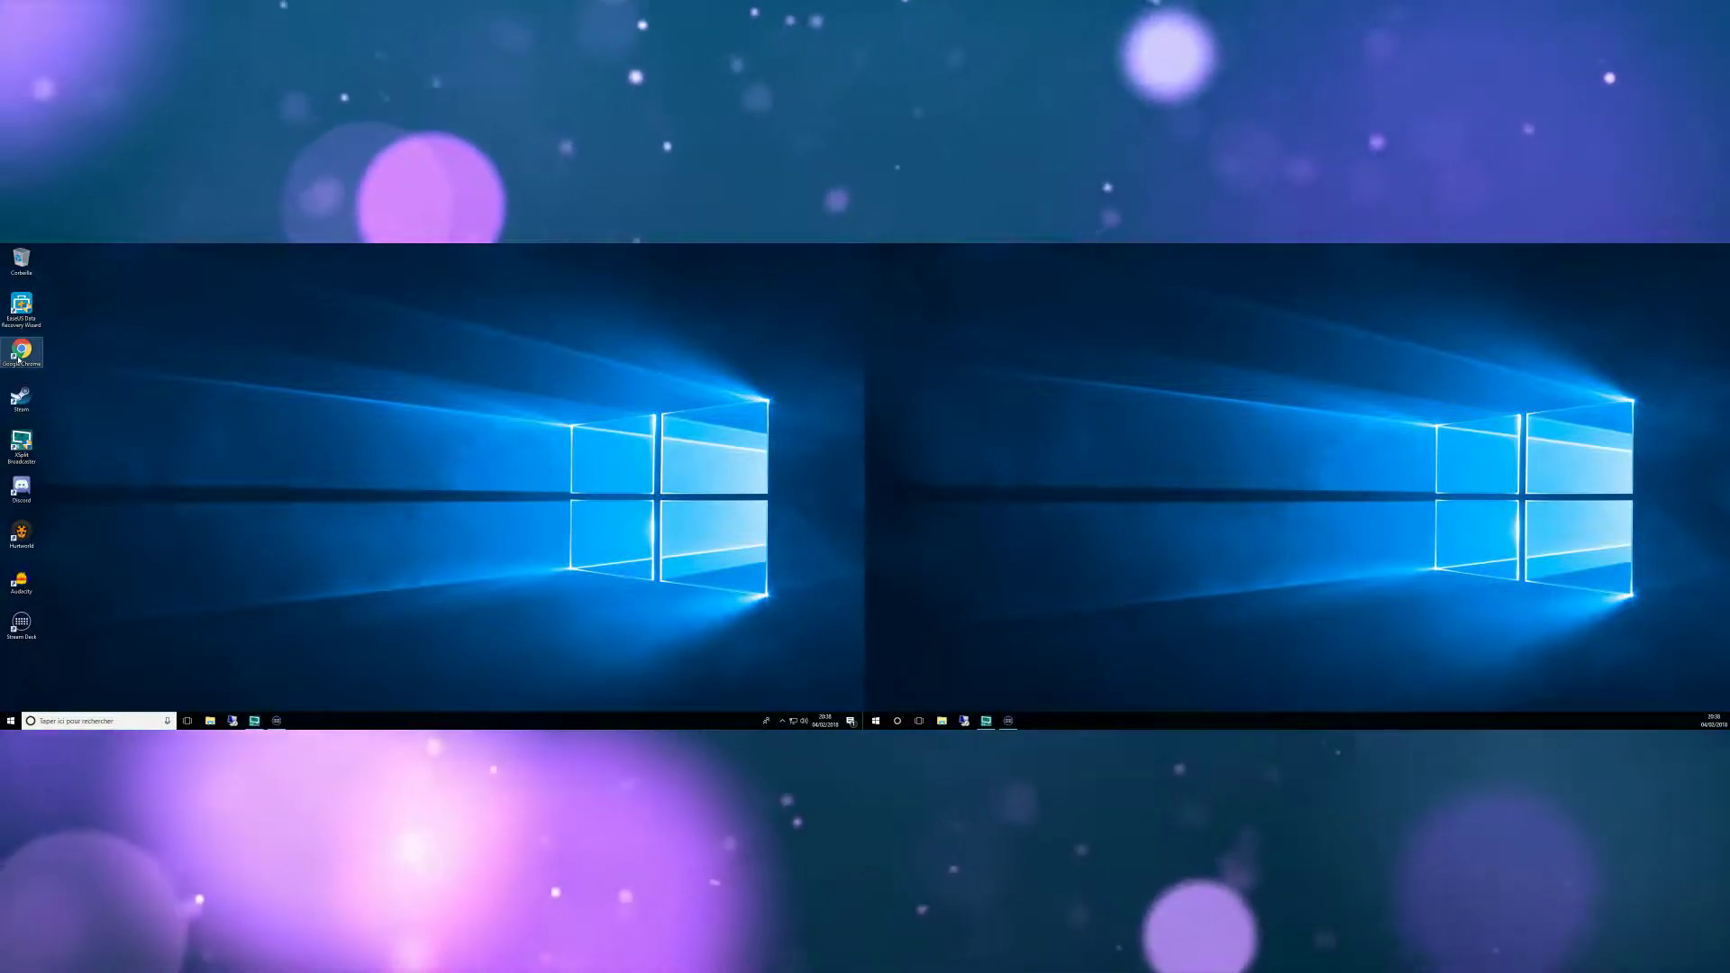
double_click(20, 351)
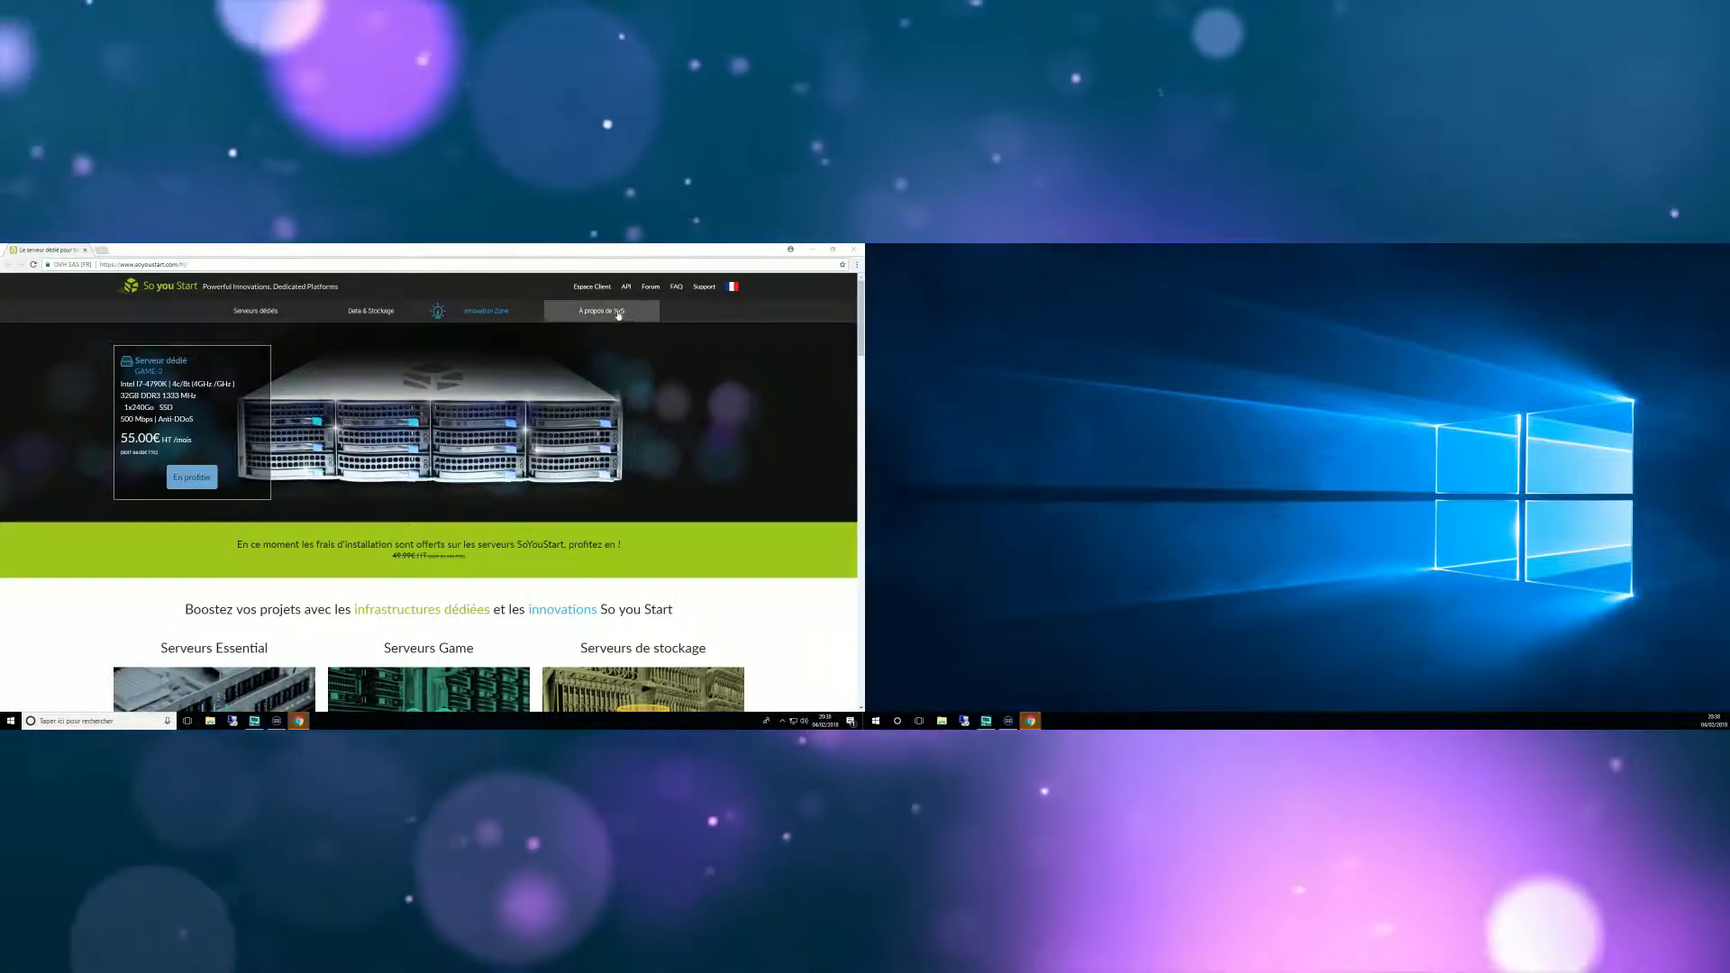
Log in to the So You Start manager, entering the SMS verification code
left_click(592, 286)
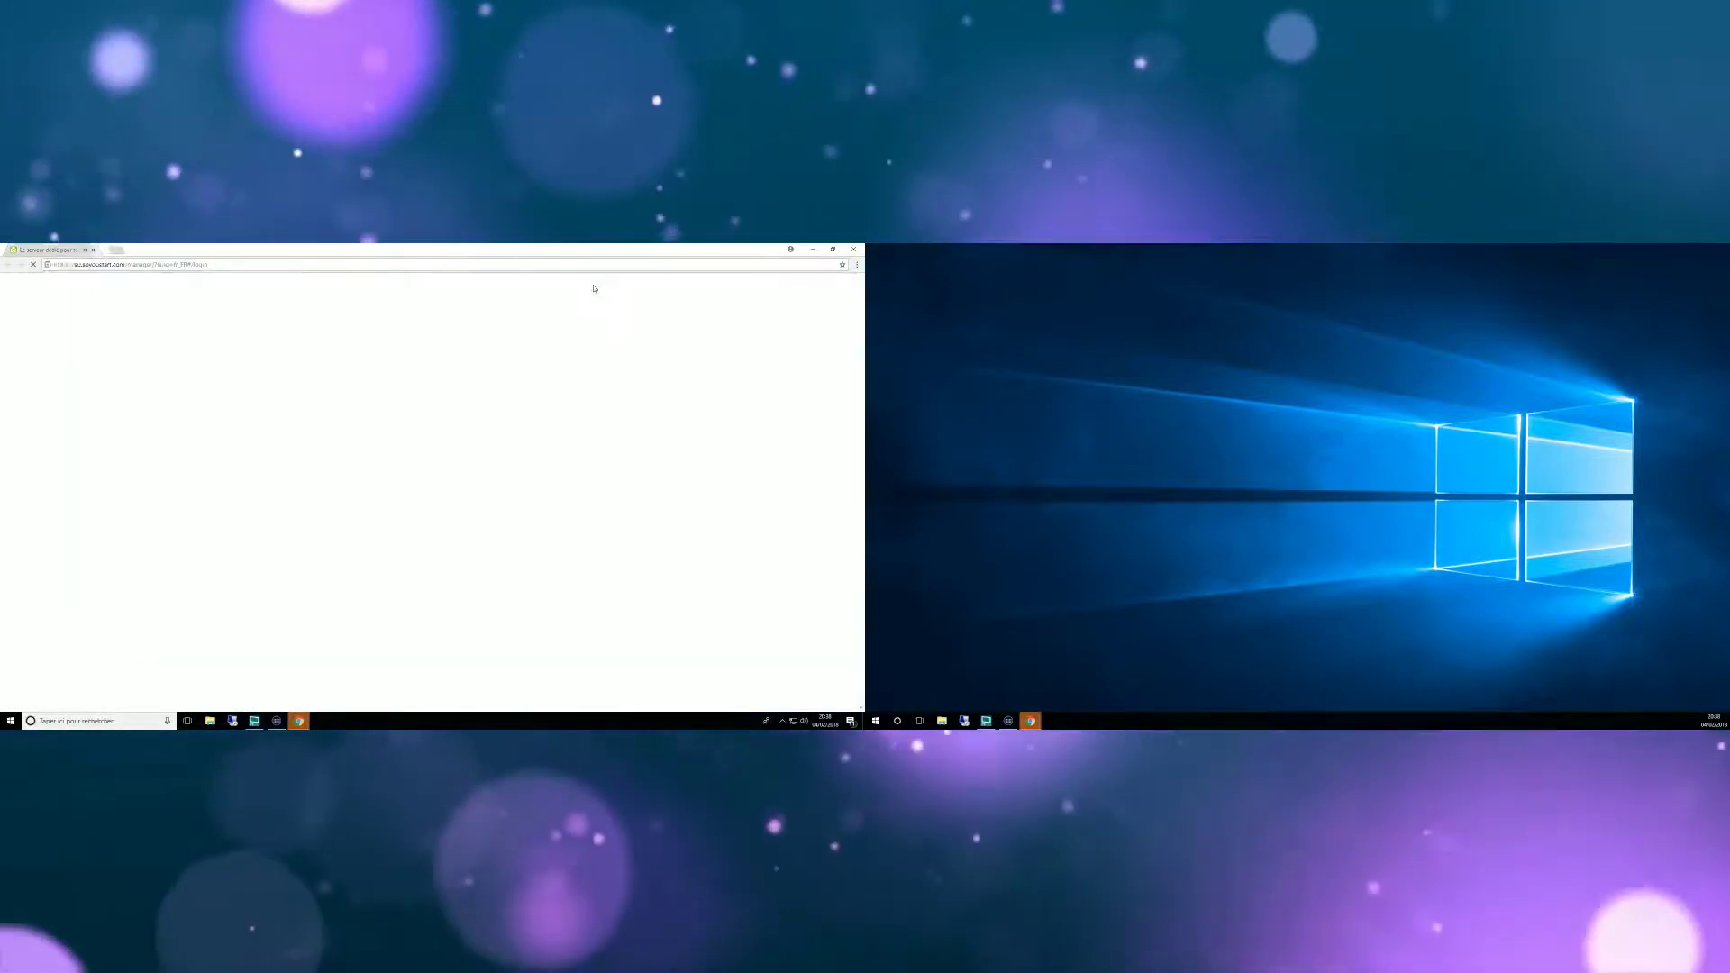
left_click(521, 401)
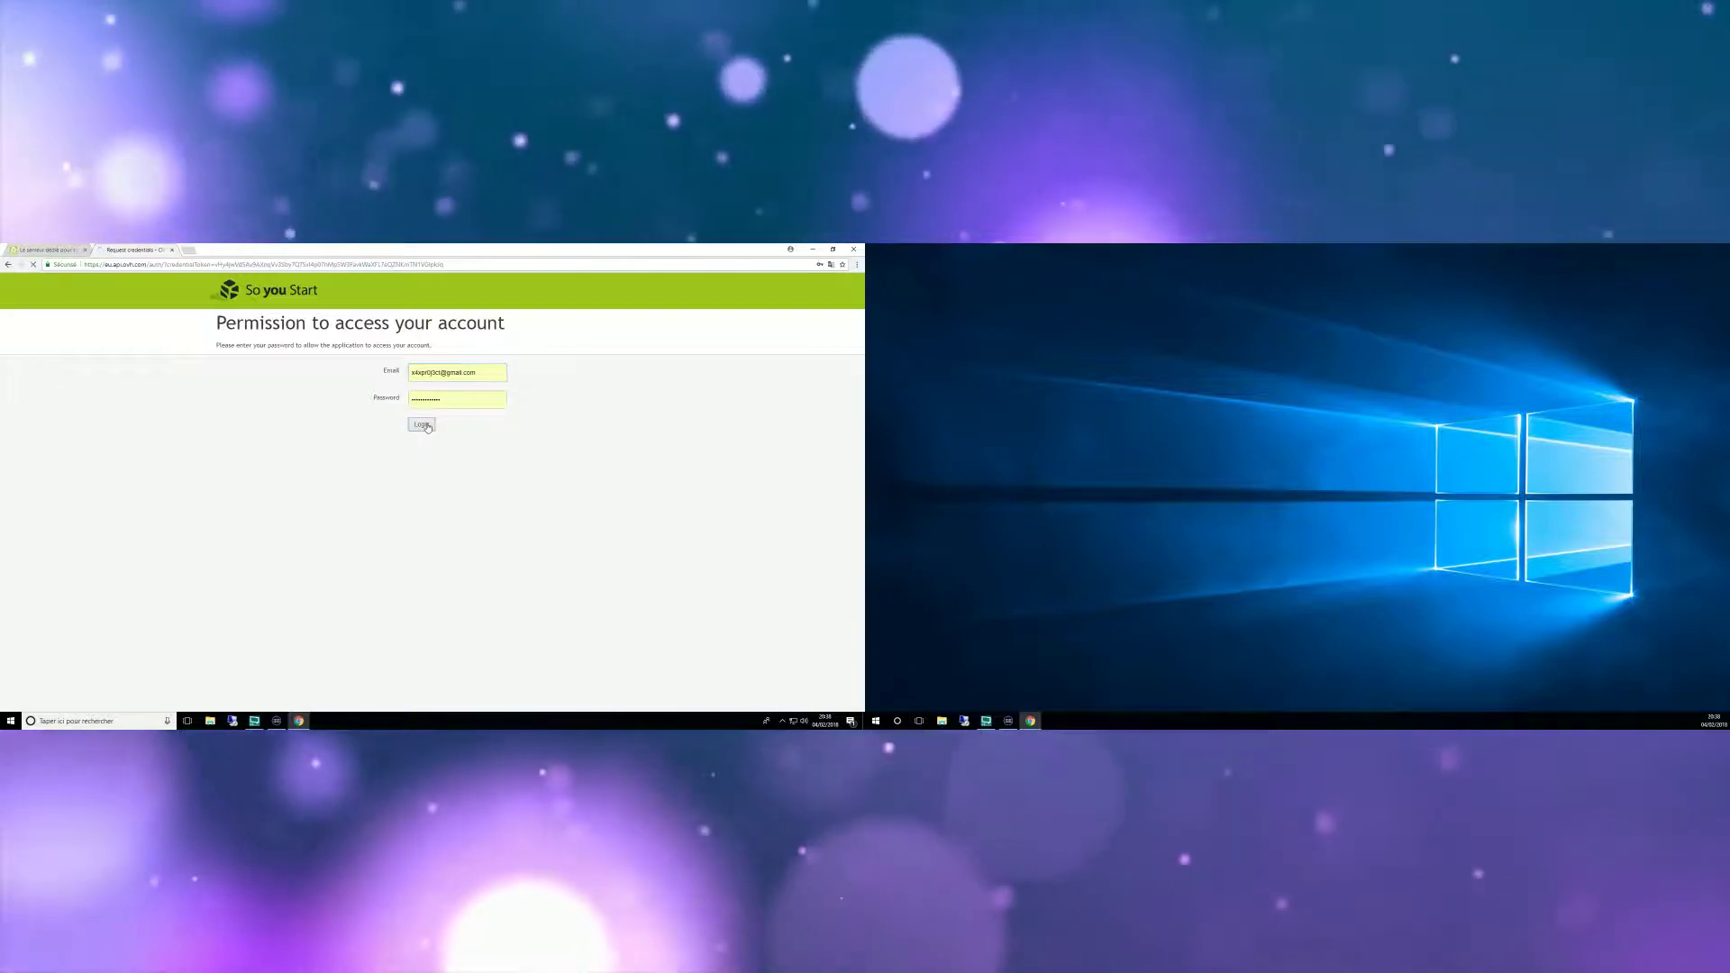
left_click(435, 426)
left_click(429, 432)
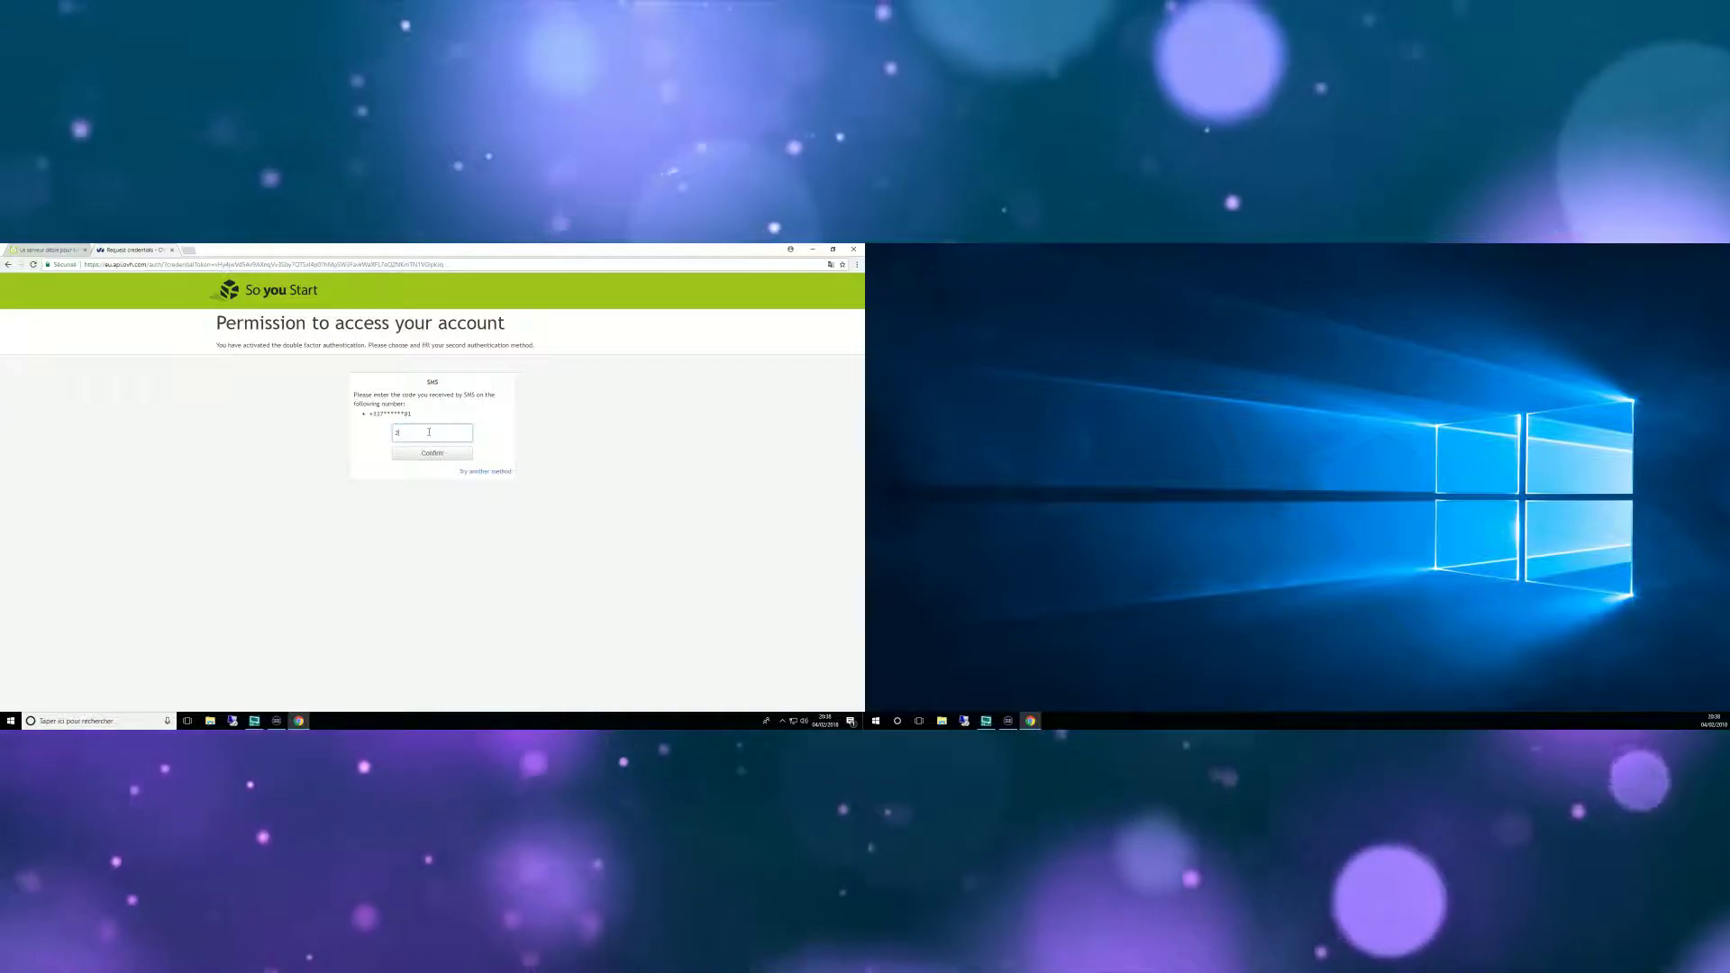
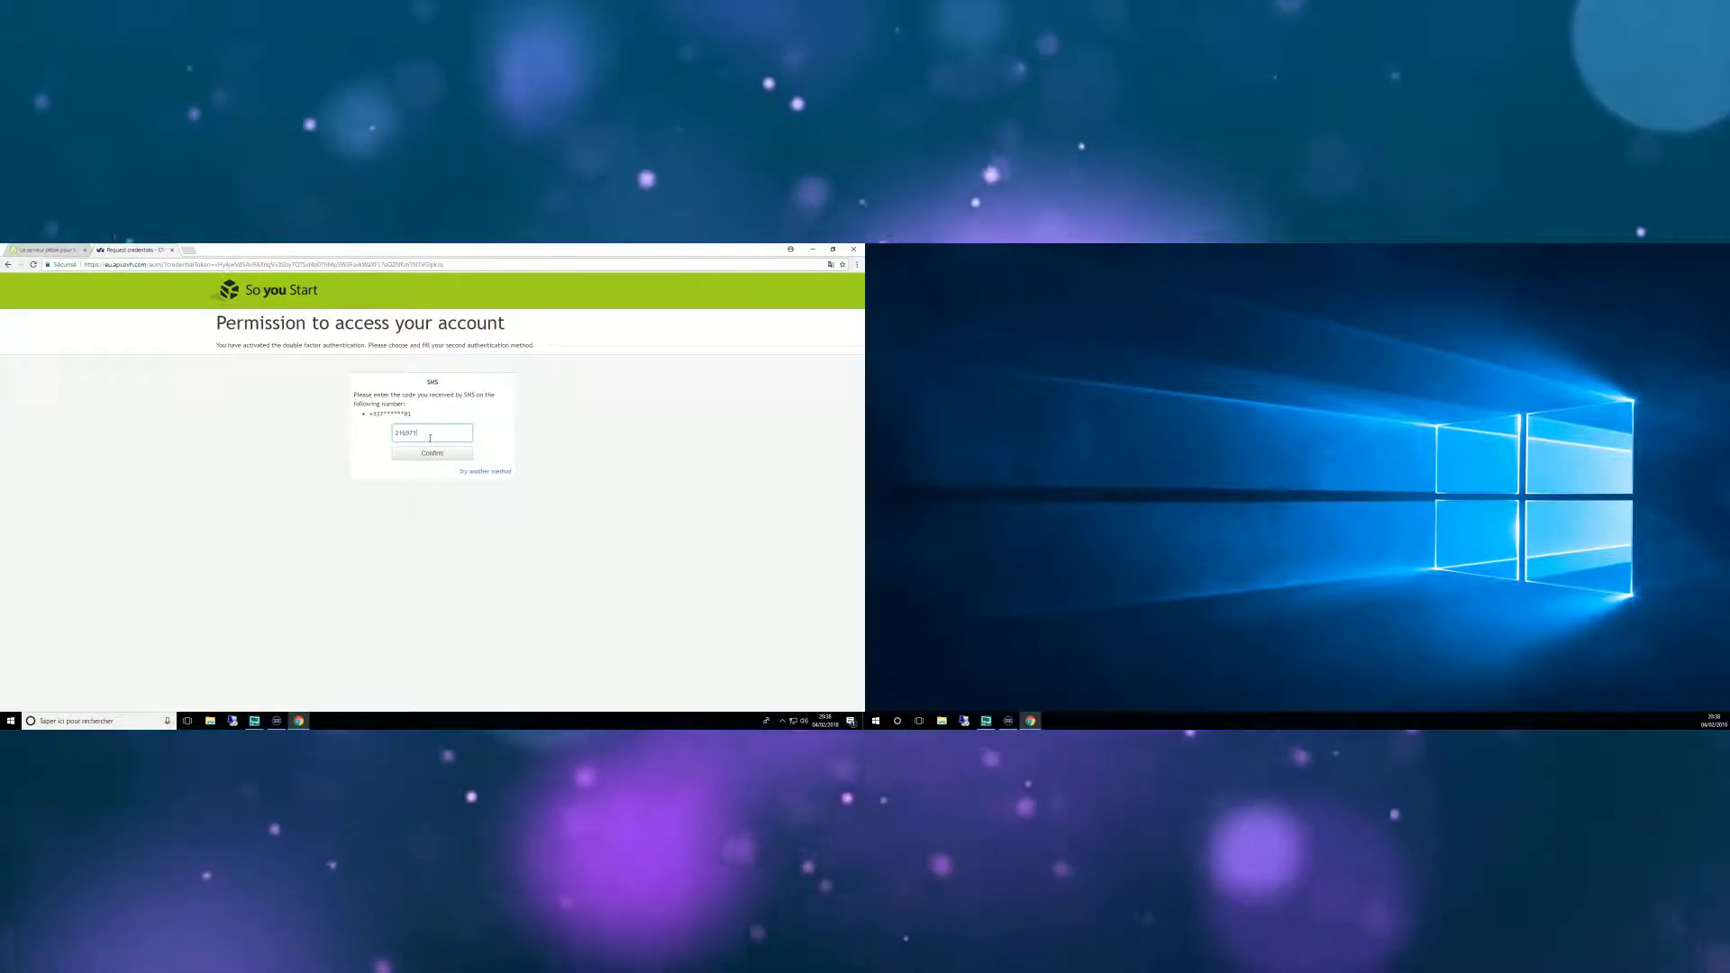
left_click(434, 454)
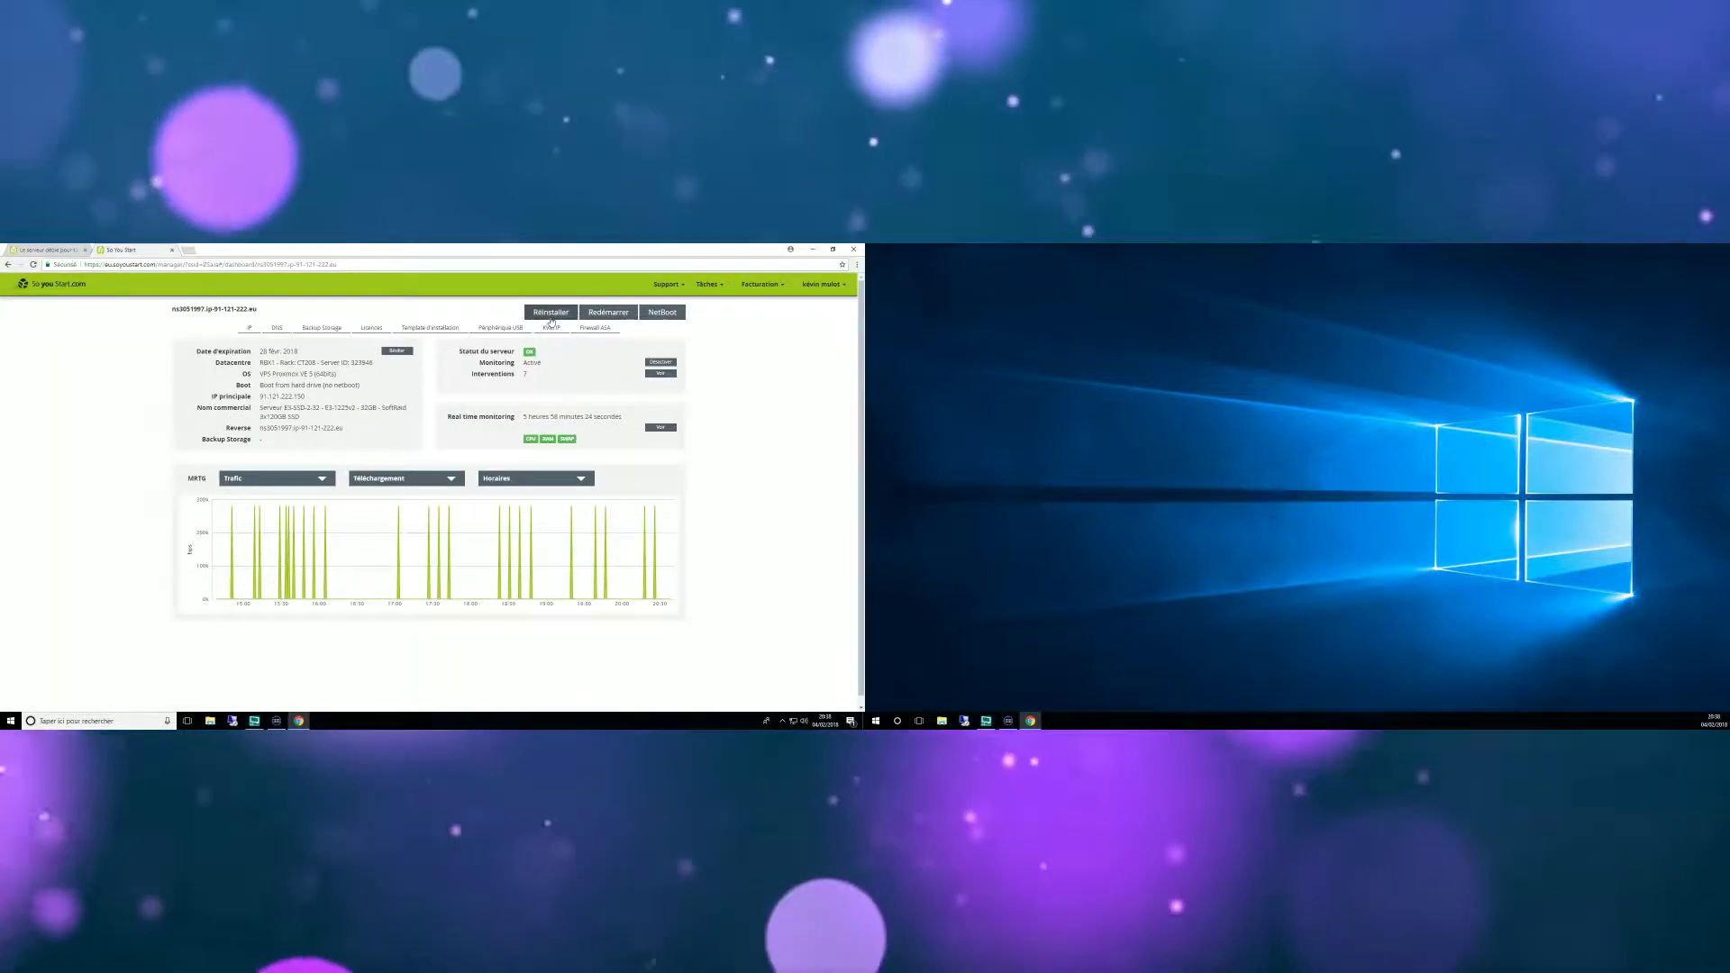
Reinstall the server with the VPS Proxmox VE 5 (64bits) template in Français and confirm
left_click(549, 317)
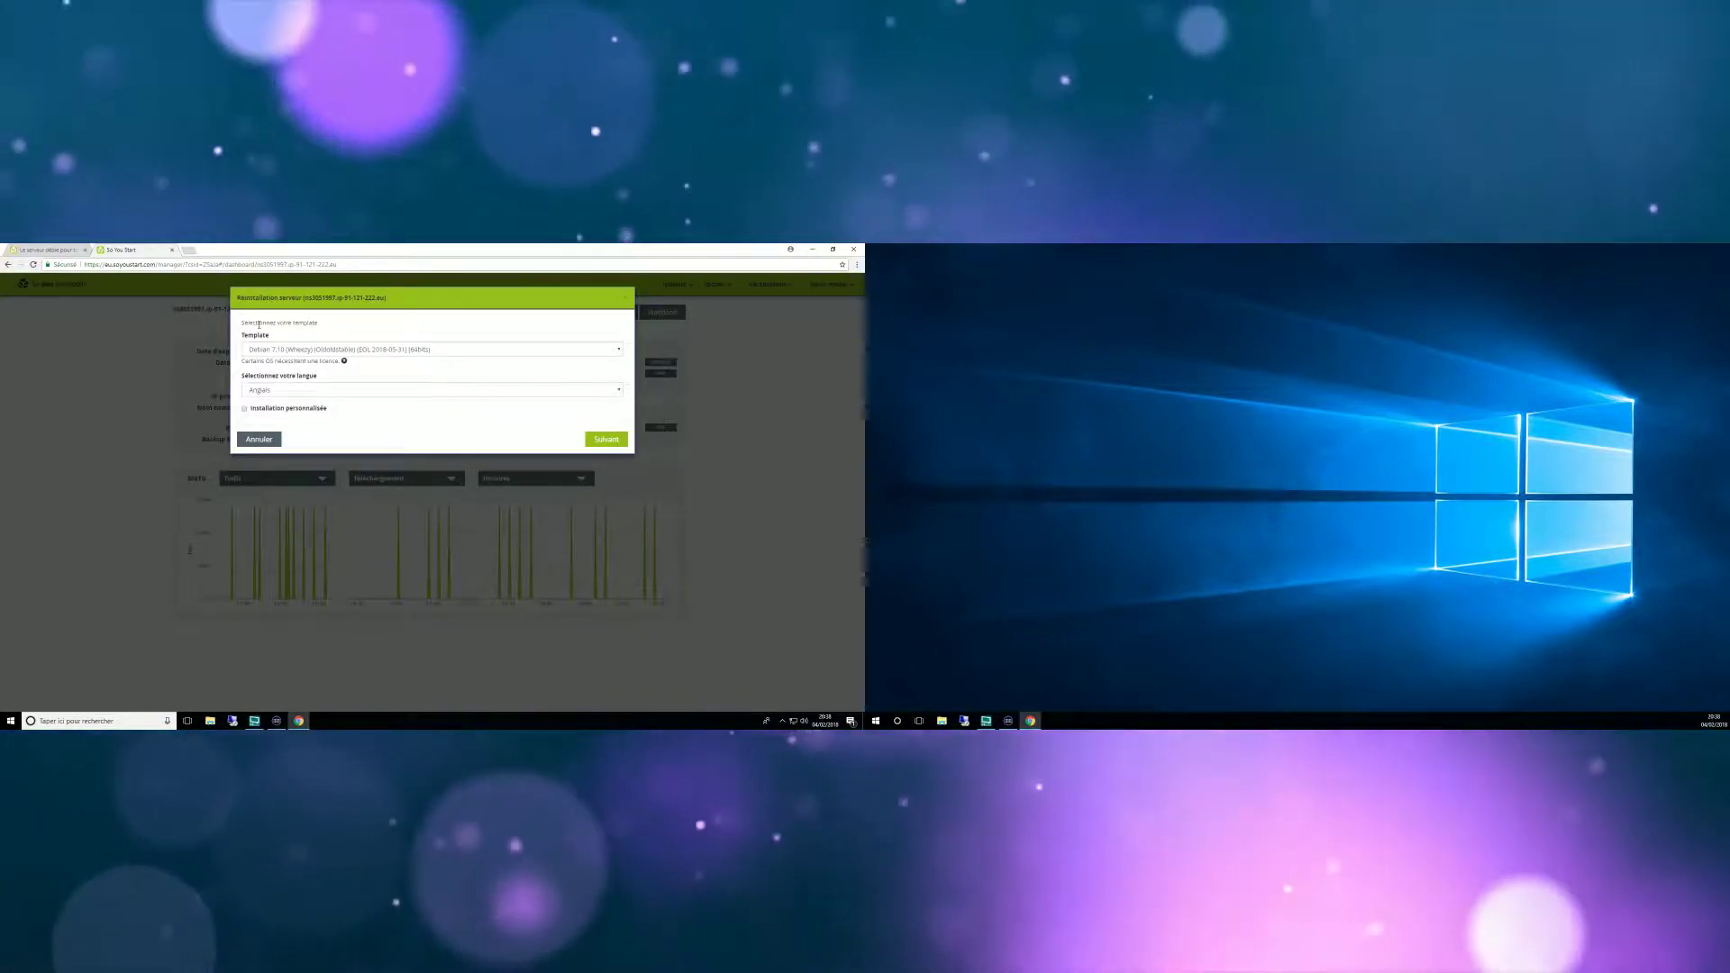
left_click(342, 349)
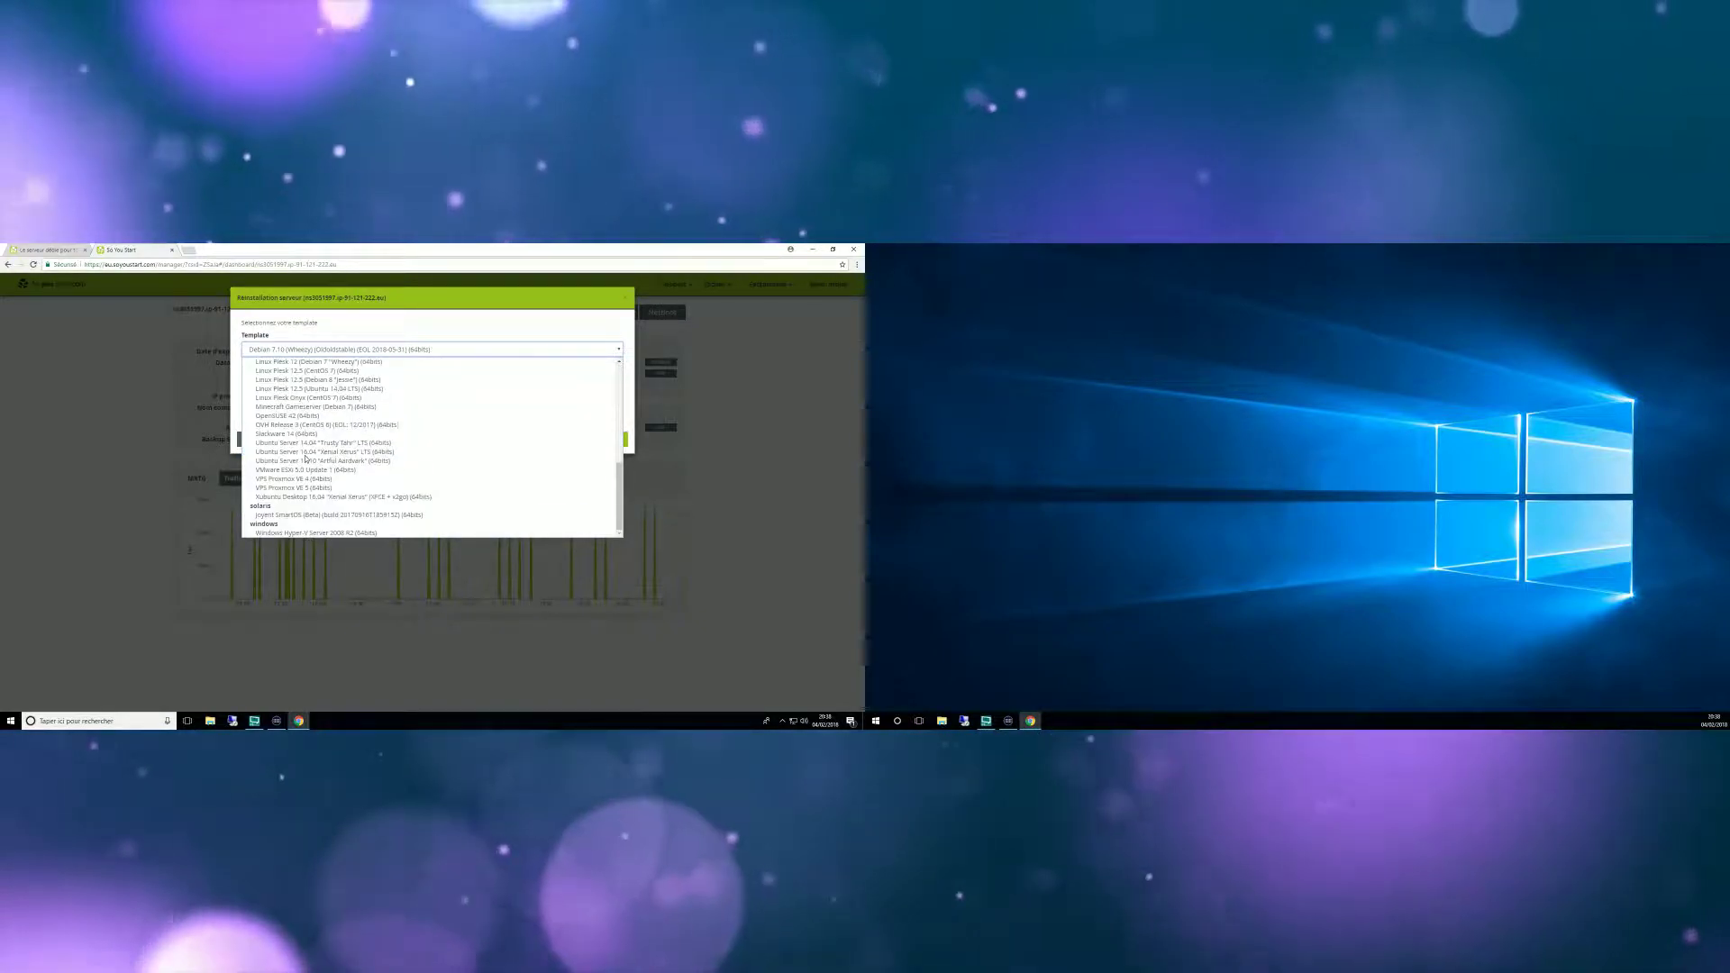
scroll(302, 441, "down", 5)
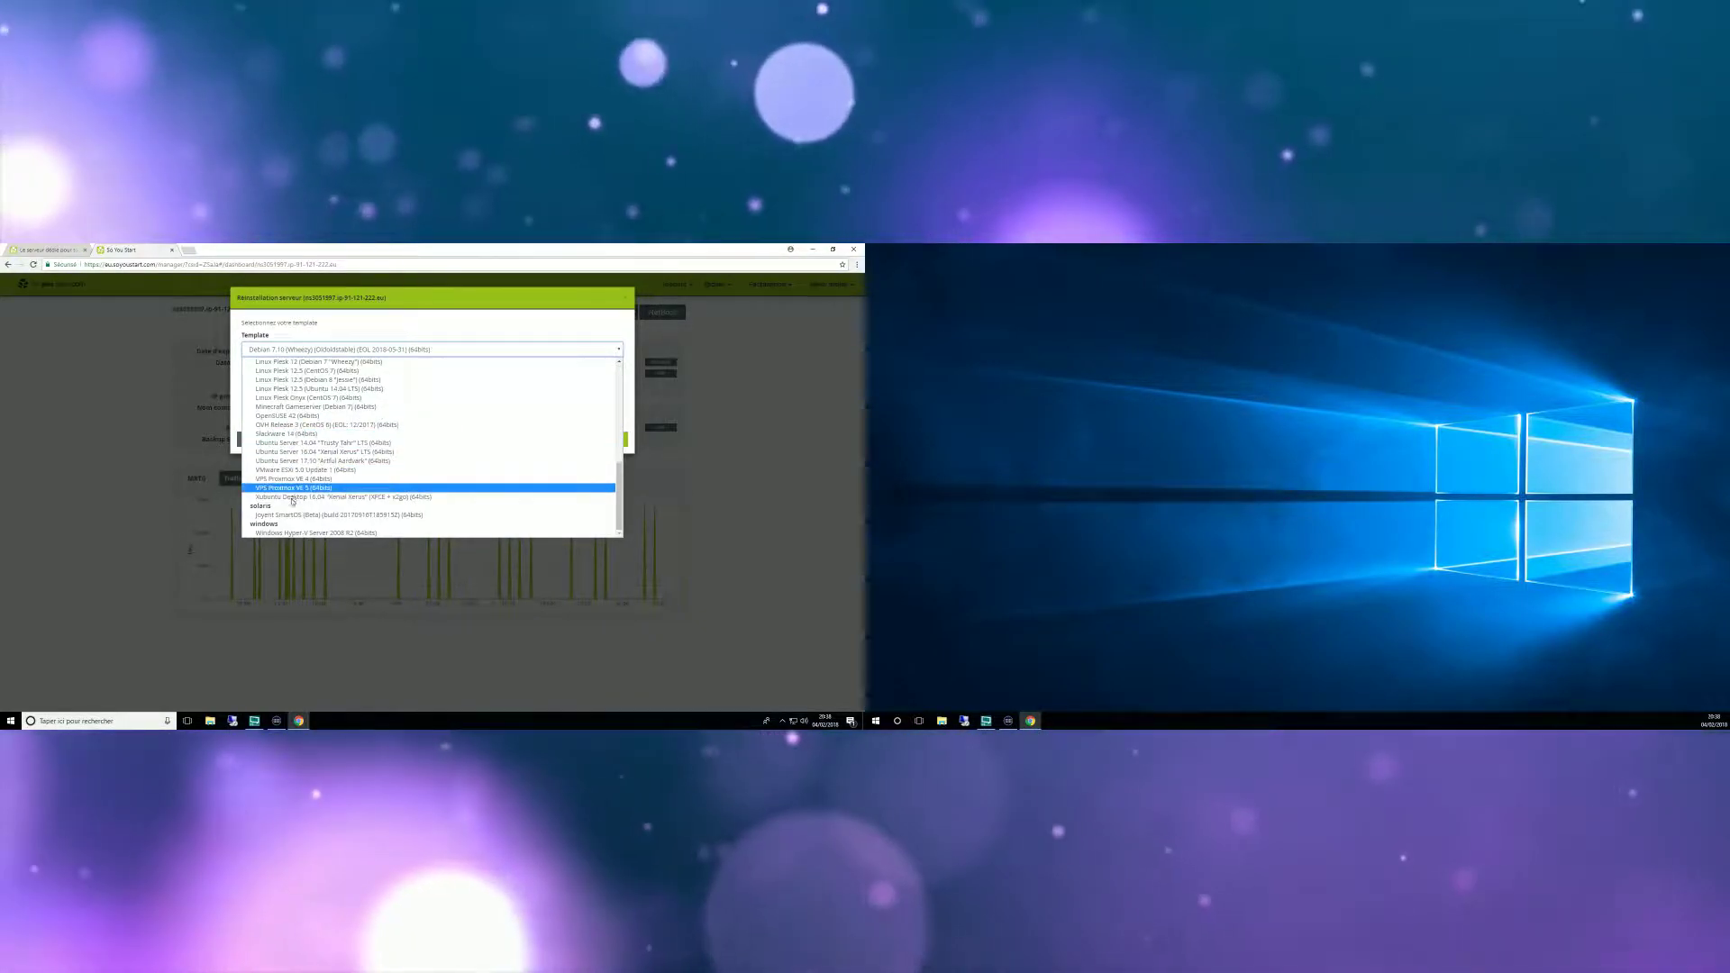
left_click(289, 485)
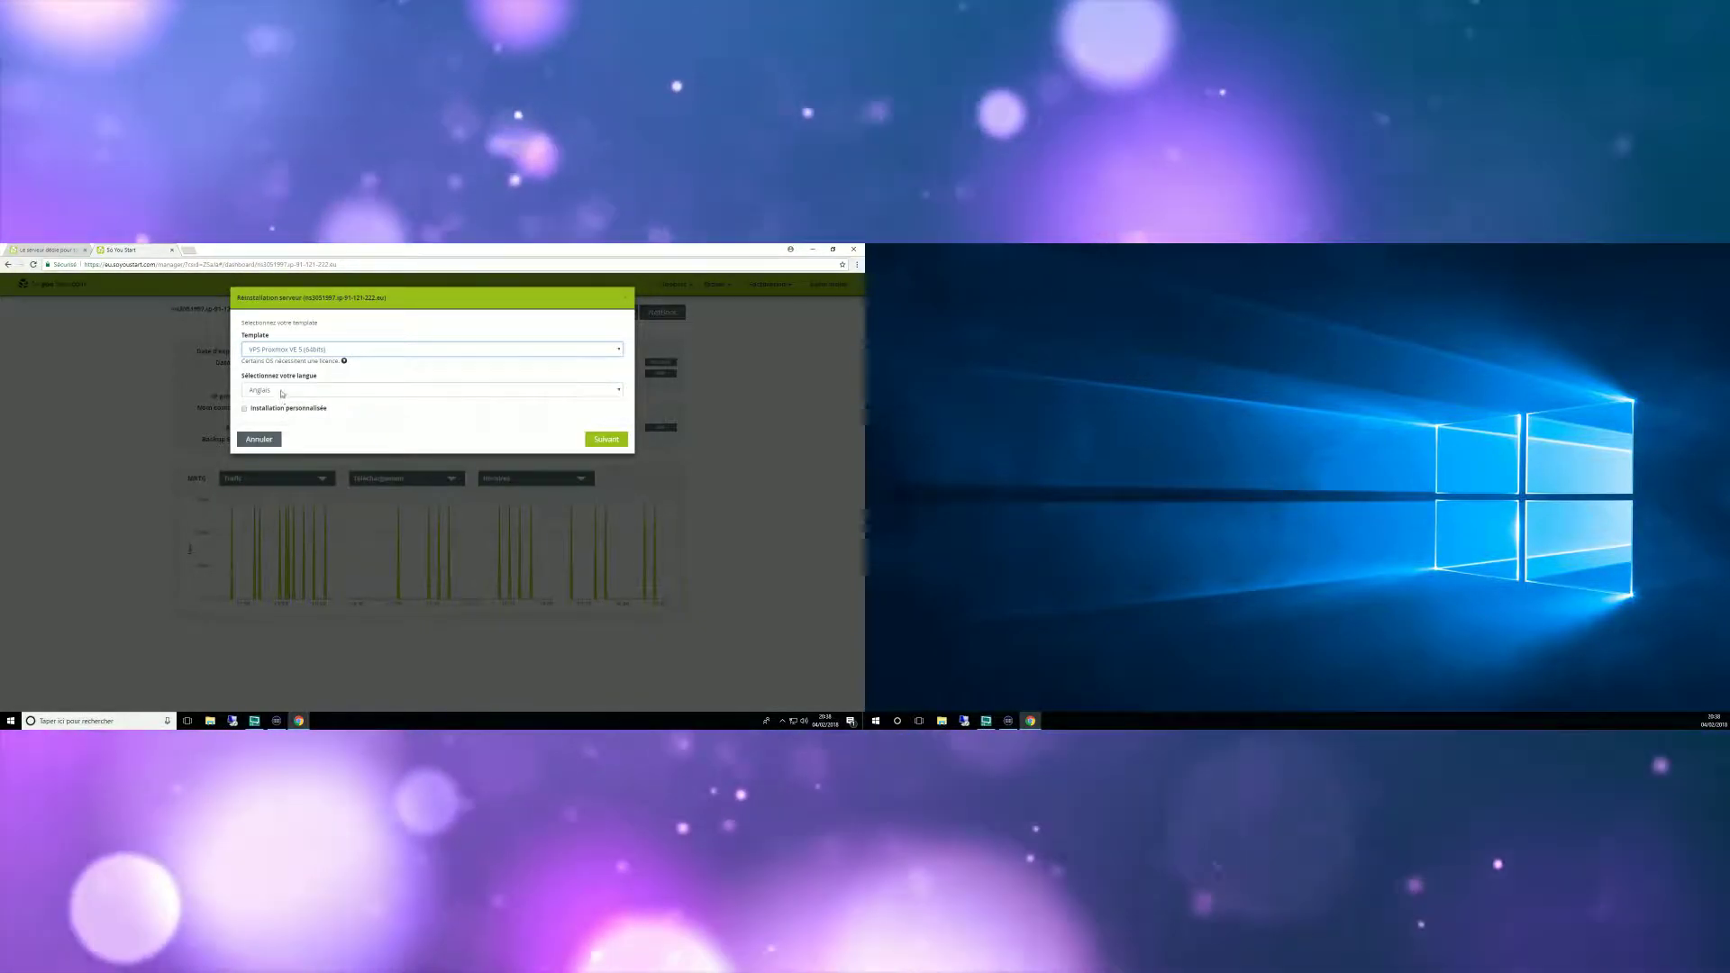
left_click(342, 389)
left_click(297, 406)
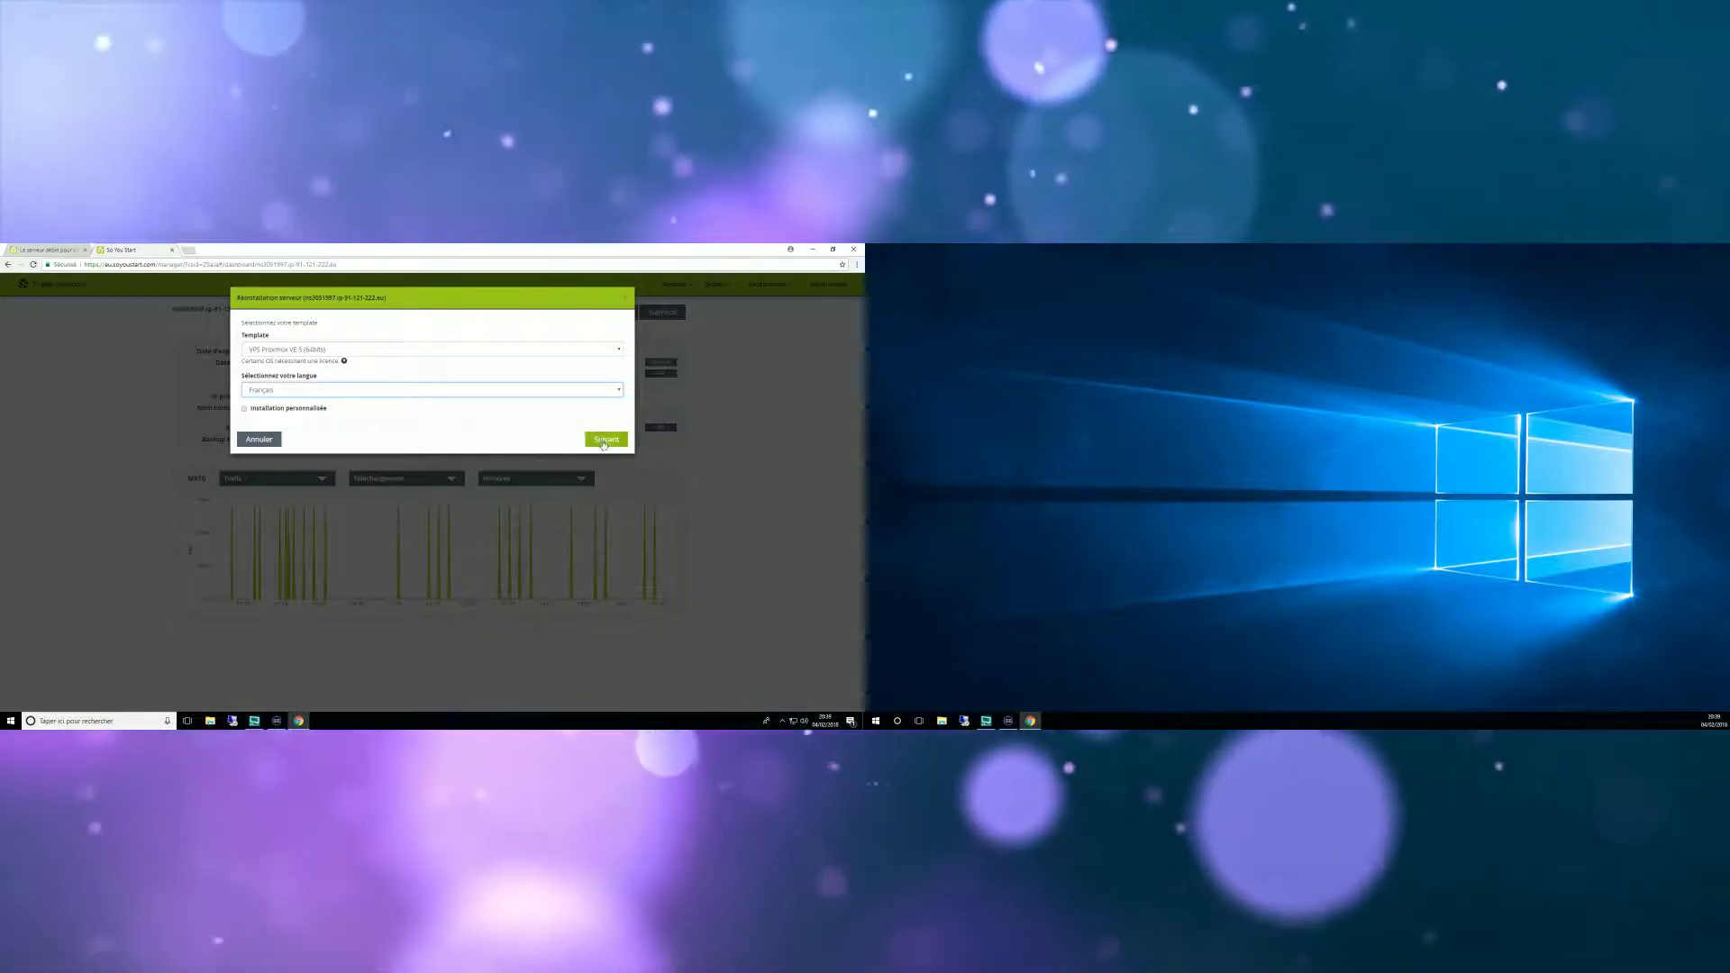
left_click(606, 439)
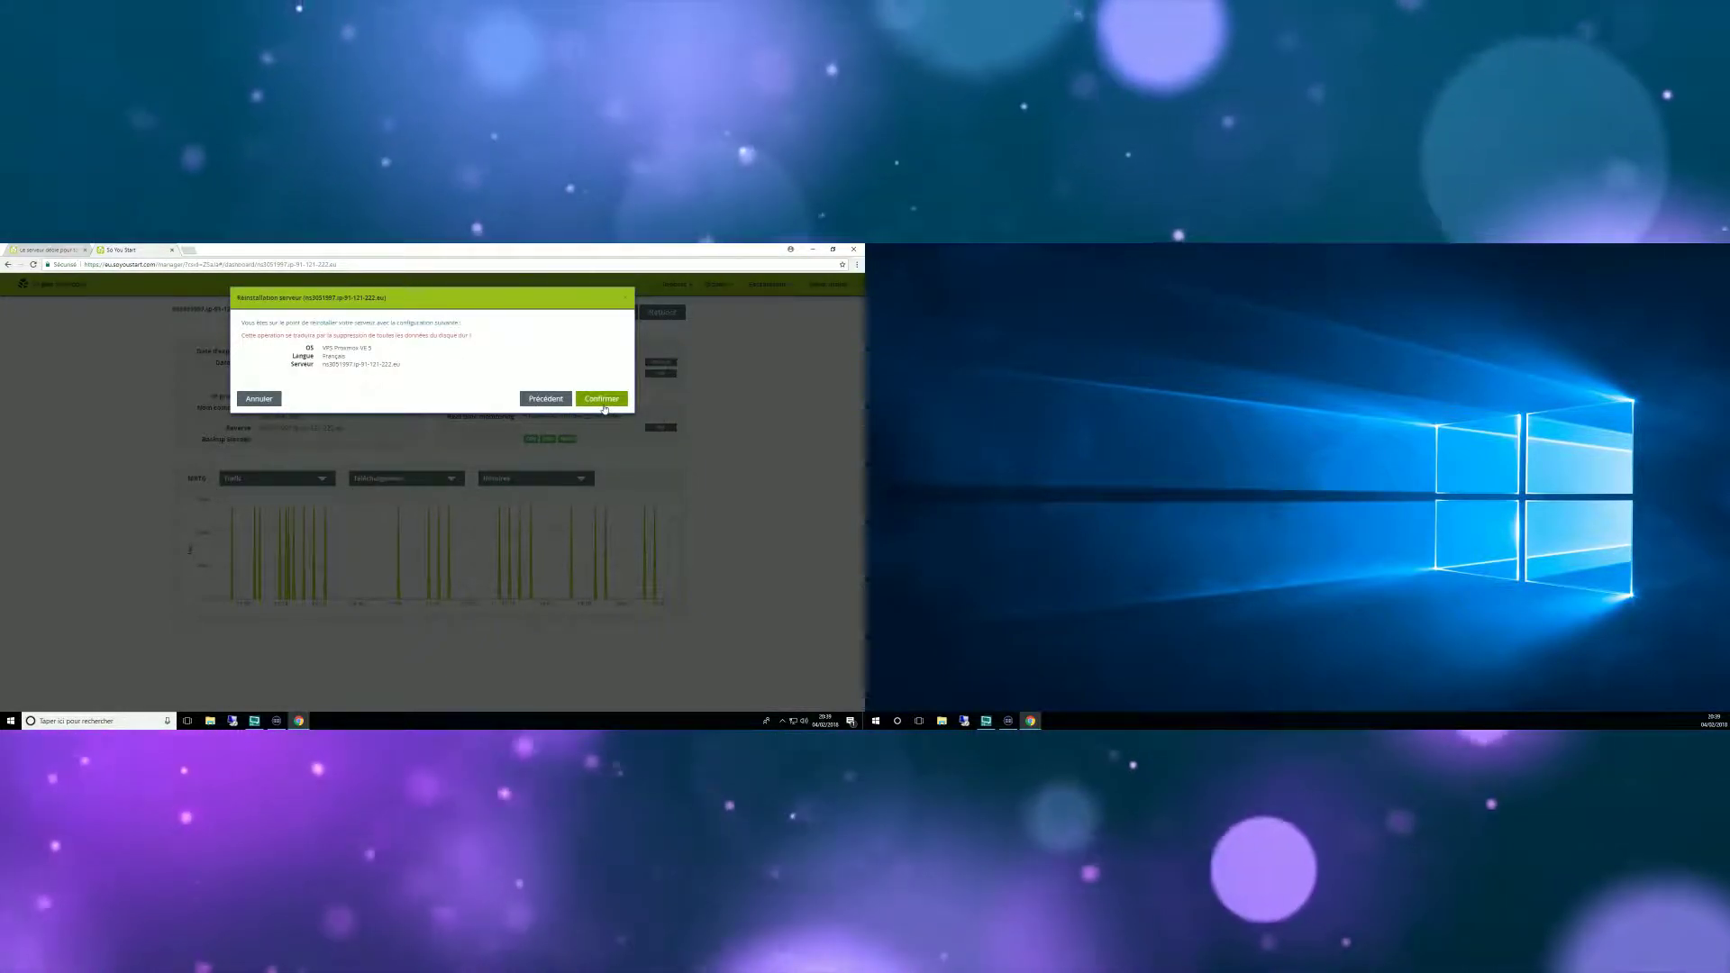
left_click(603, 399)
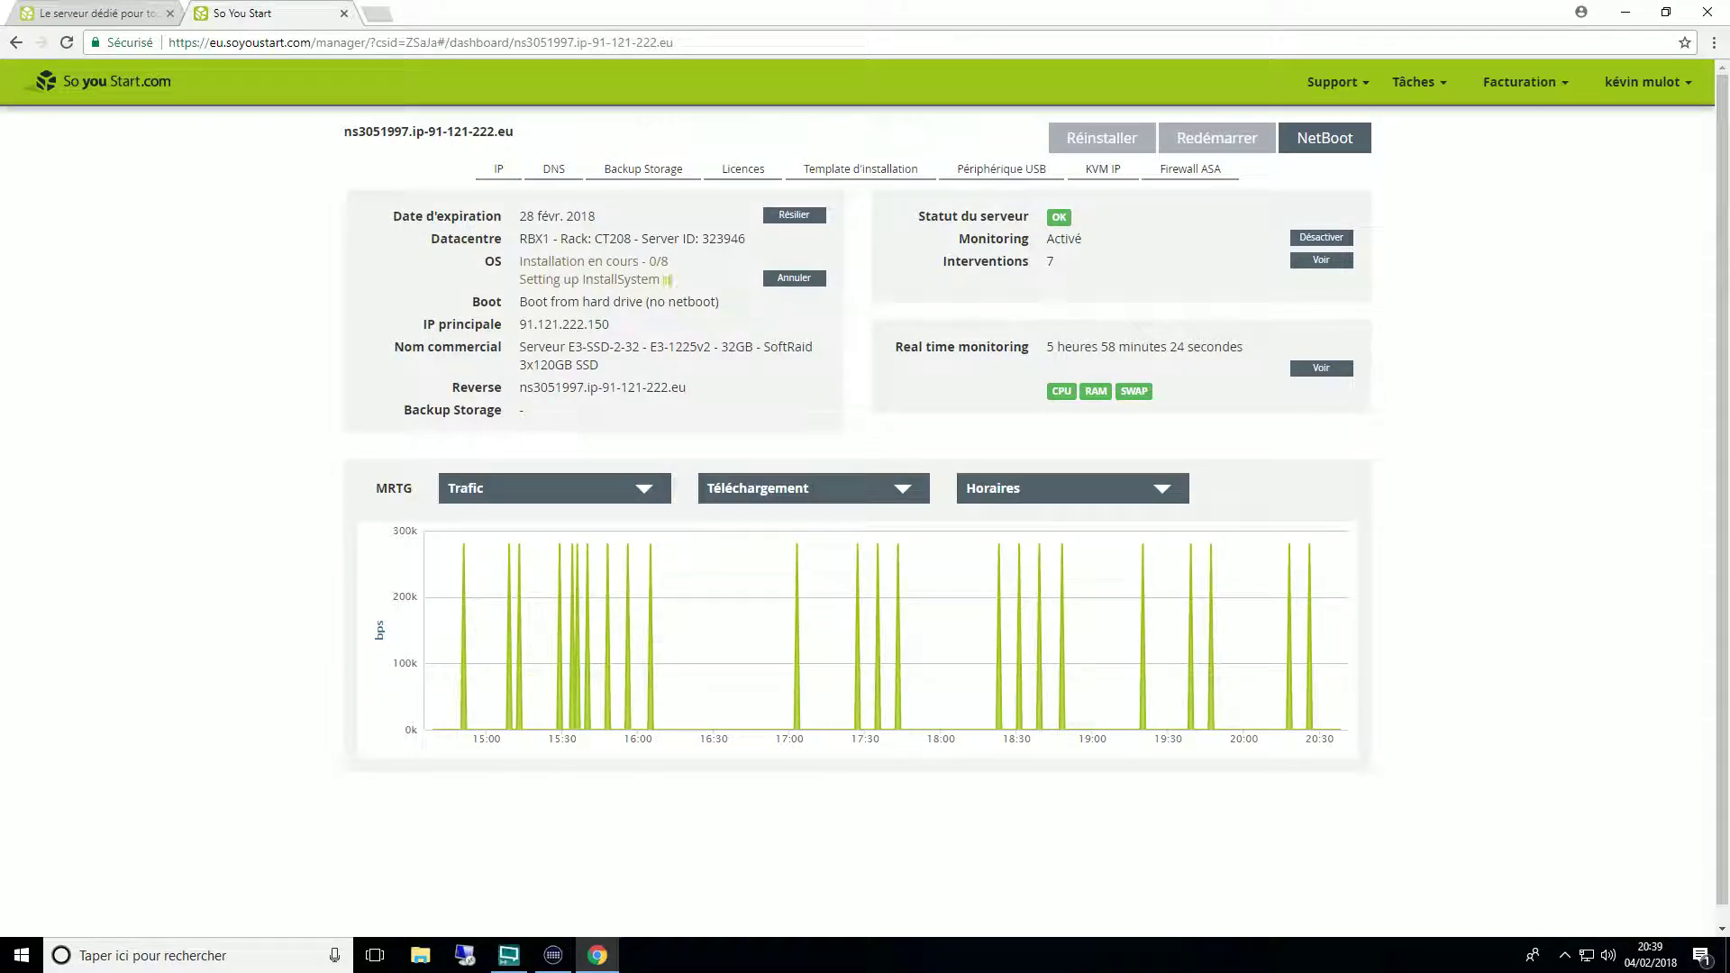
Wait until the Proxmox VE 5 installation completes with 'Installation réussie'
key("F10")
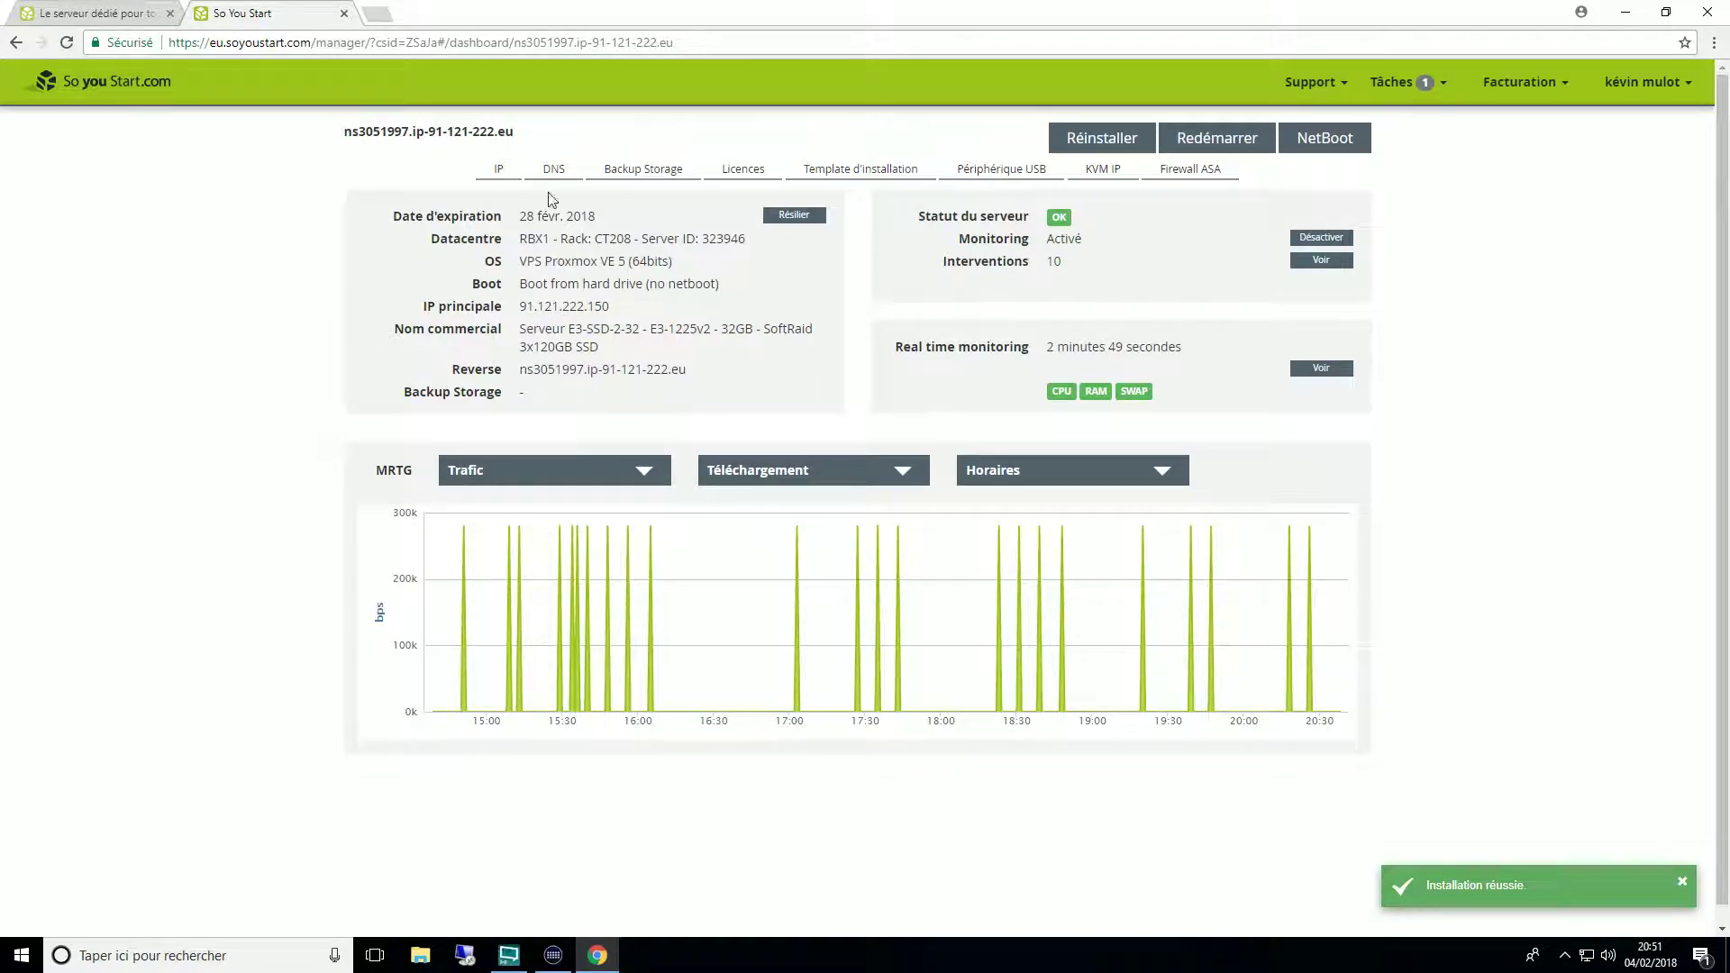
Fill the IP order form with the server, 1 adresse (incluse) and France, then return to the IP list without ordering
left_click(499, 174)
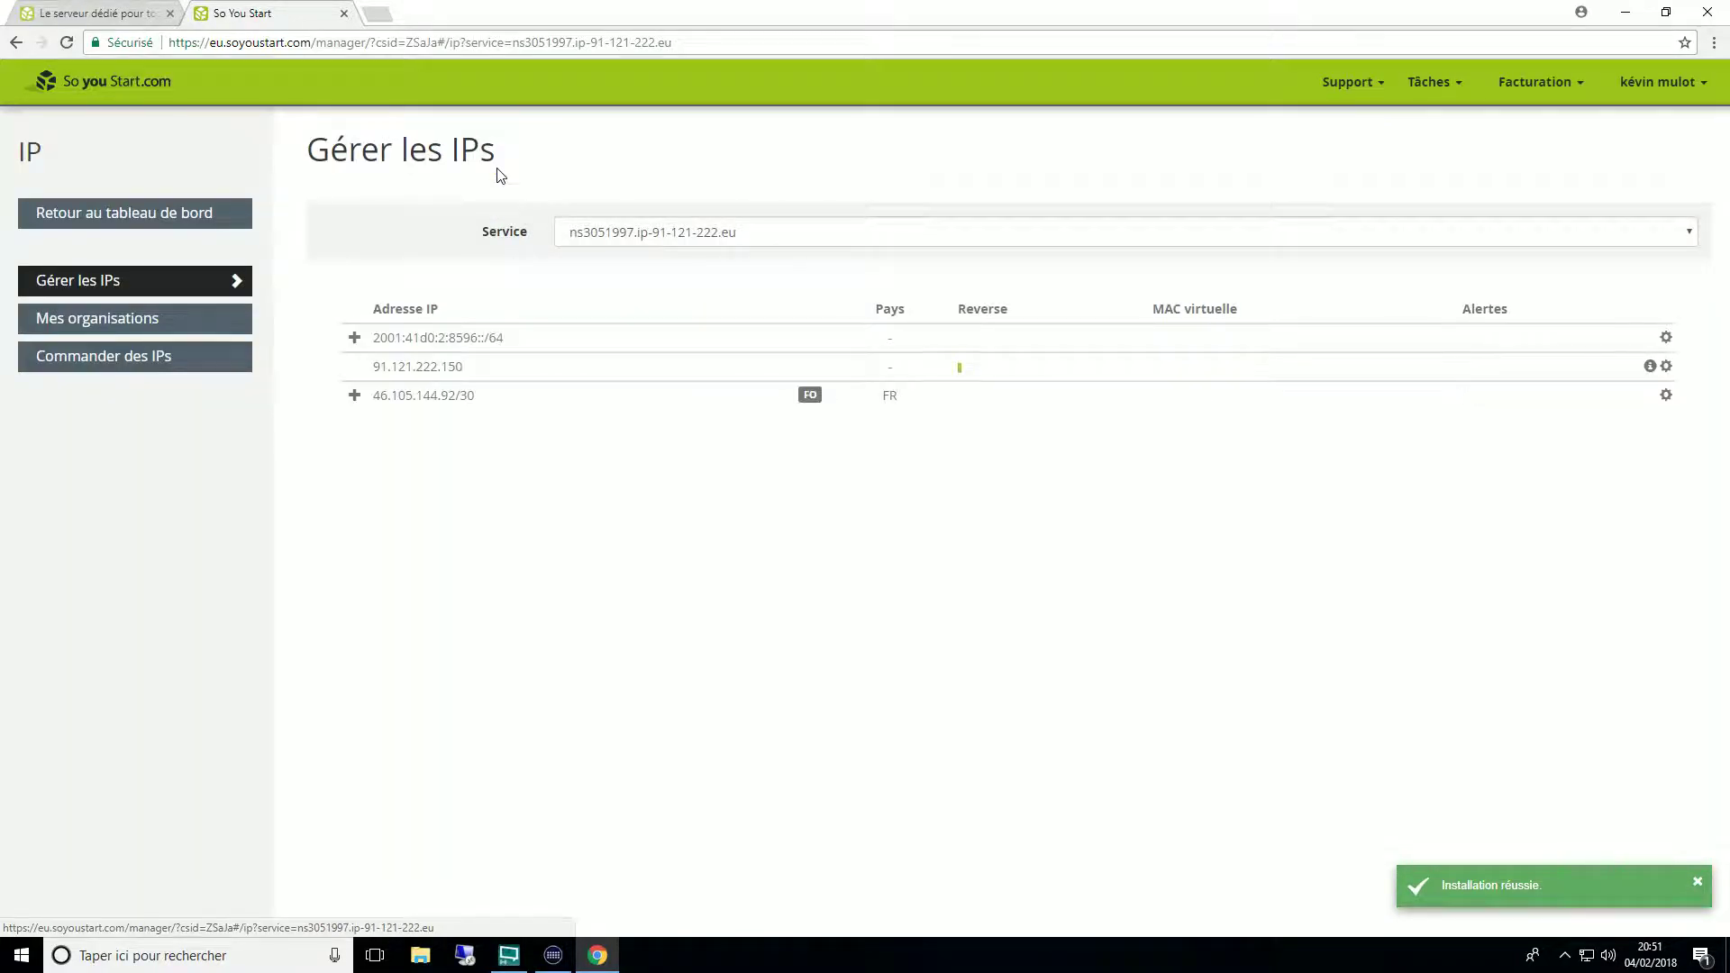
left_click(160, 365)
left_click(598, 270)
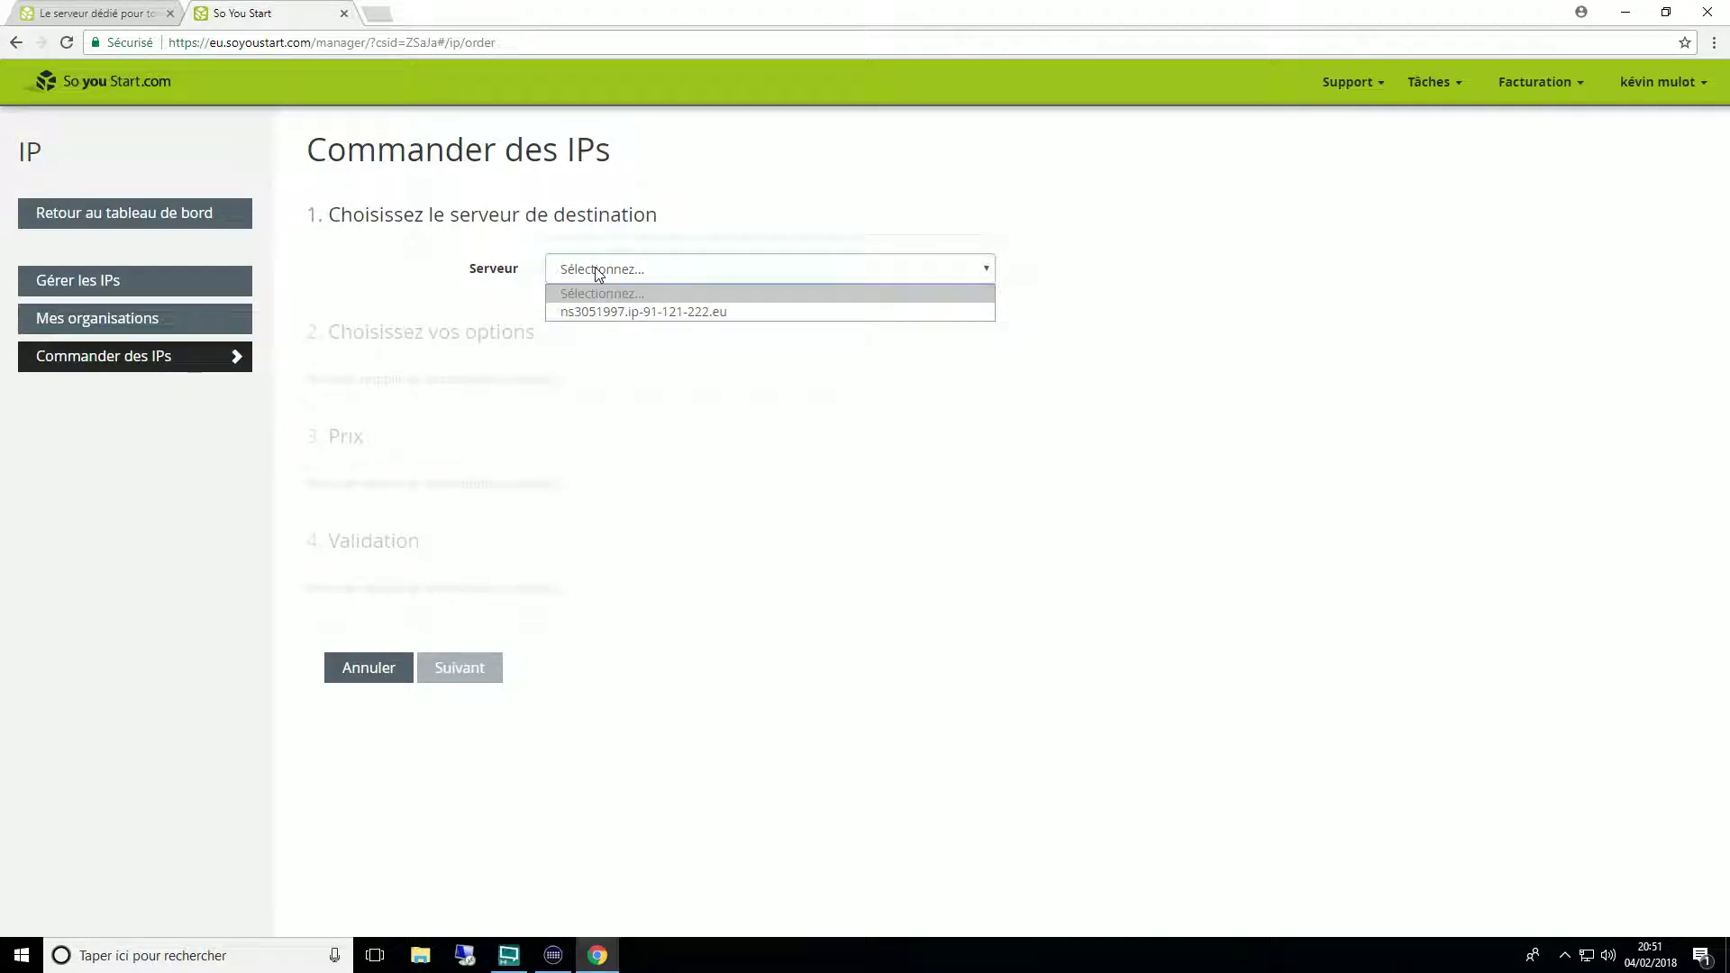
left_click(675, 311)
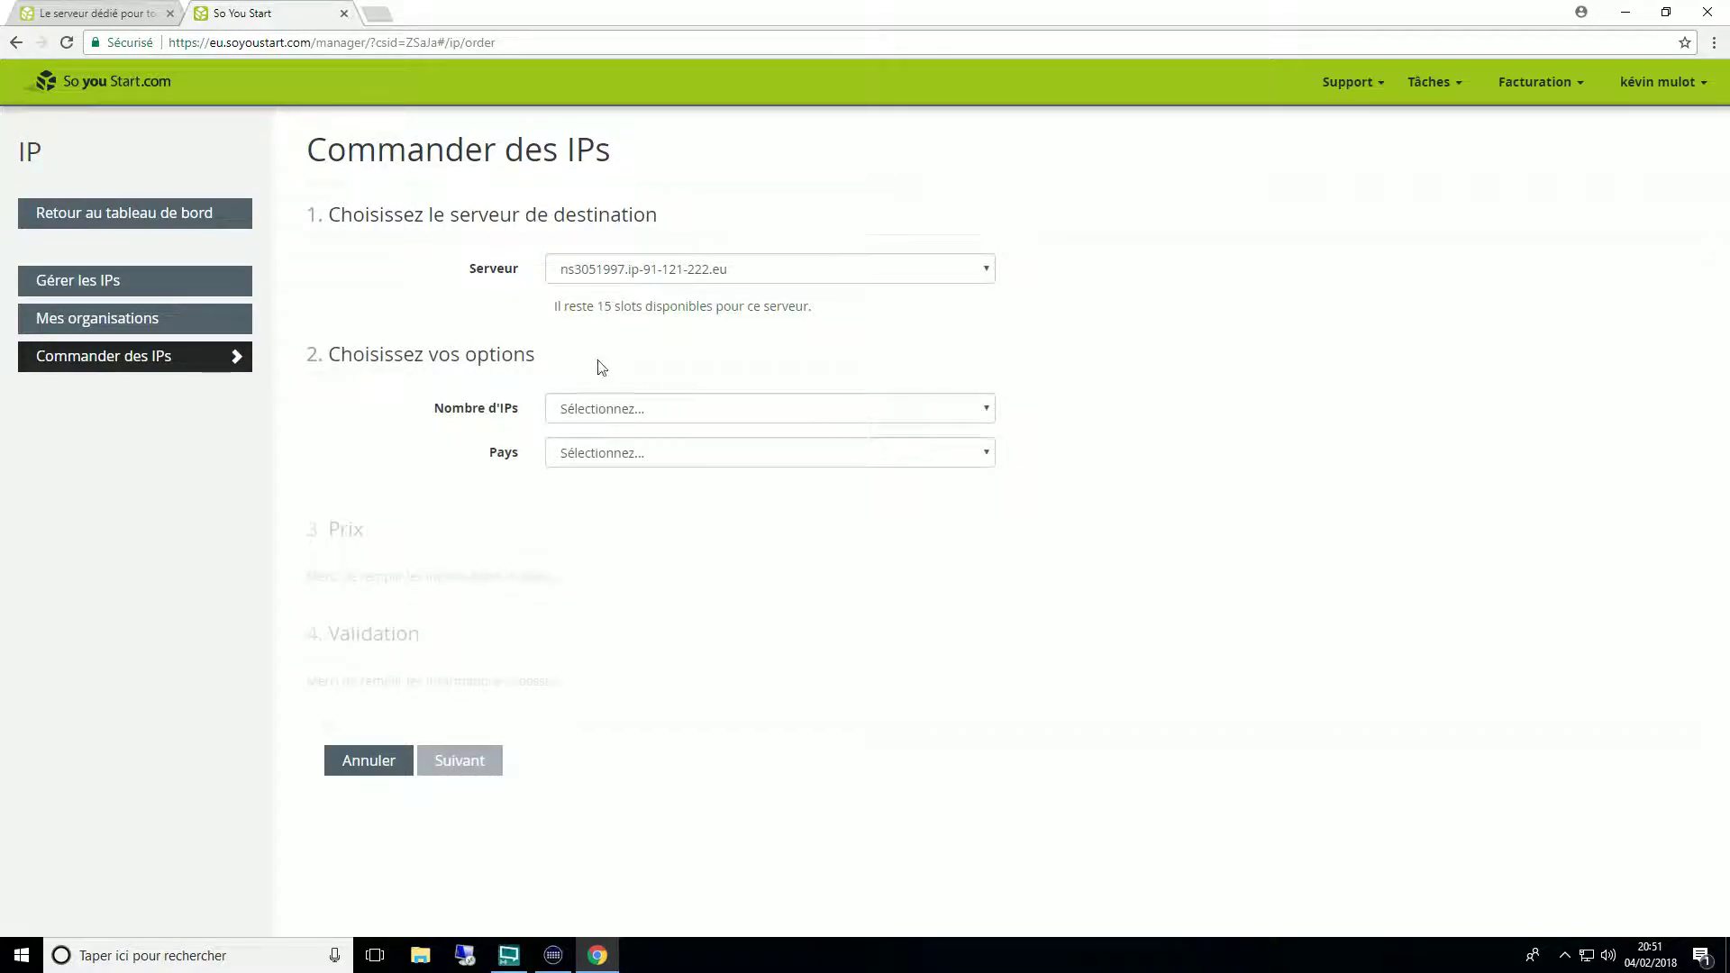
left_click(576, 408)
left_click(585, 450)
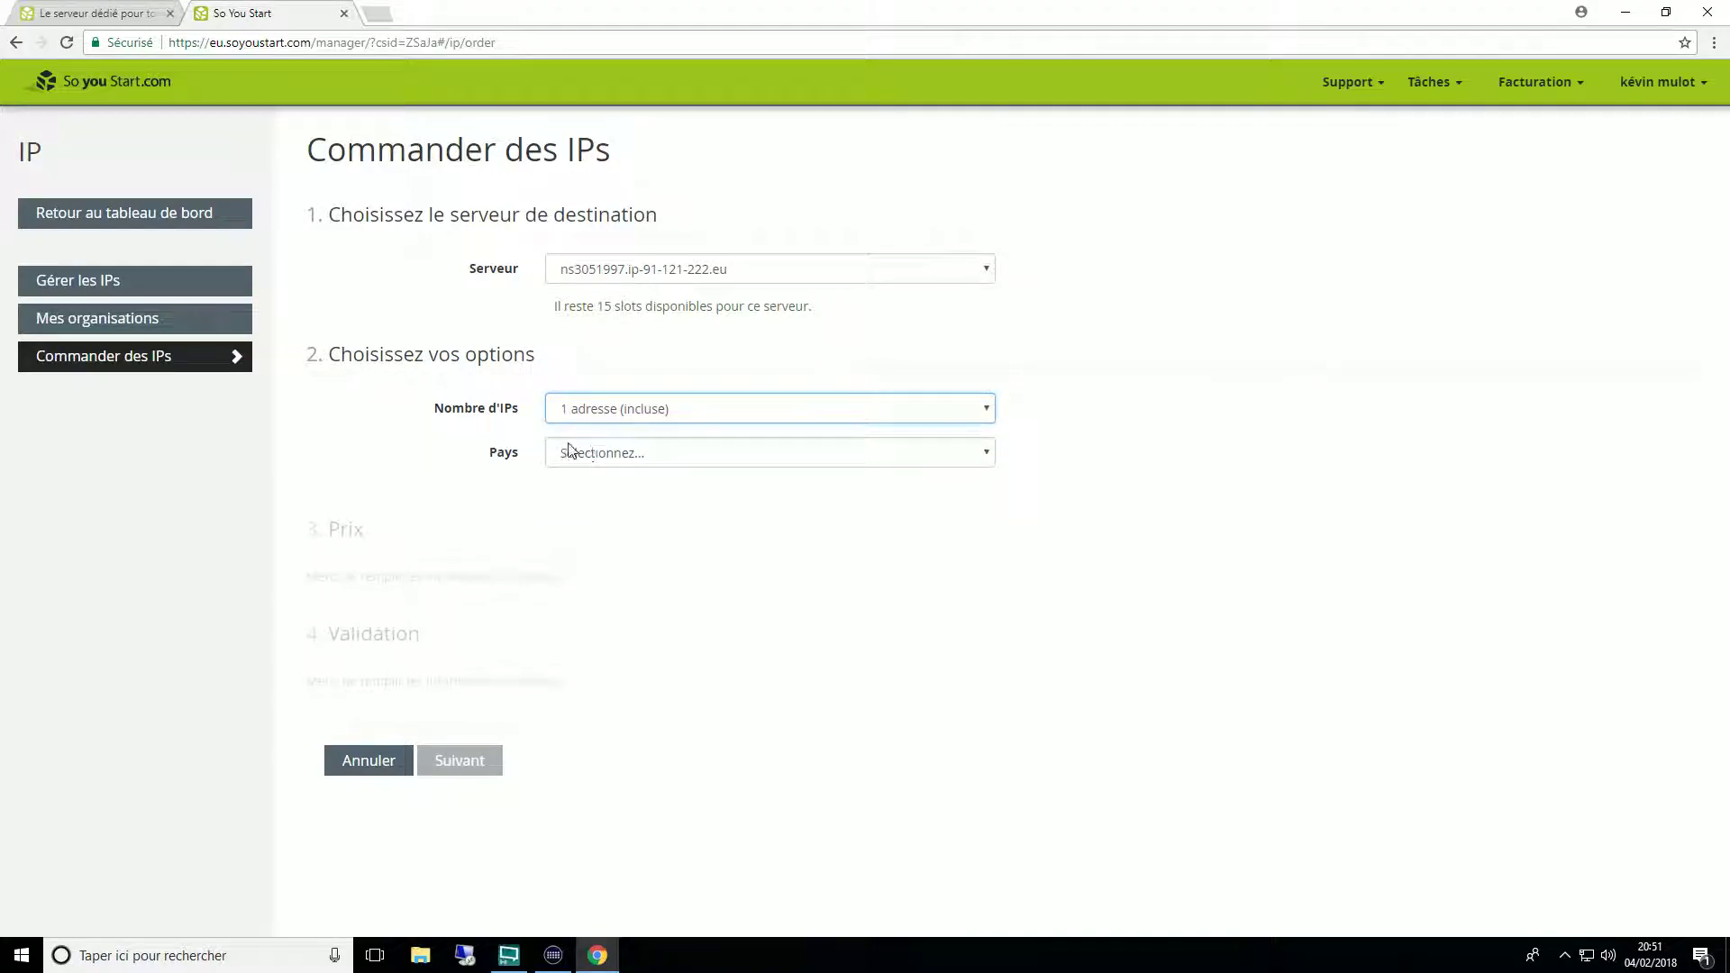
left_click(635, 458)
left_click(592, 495)
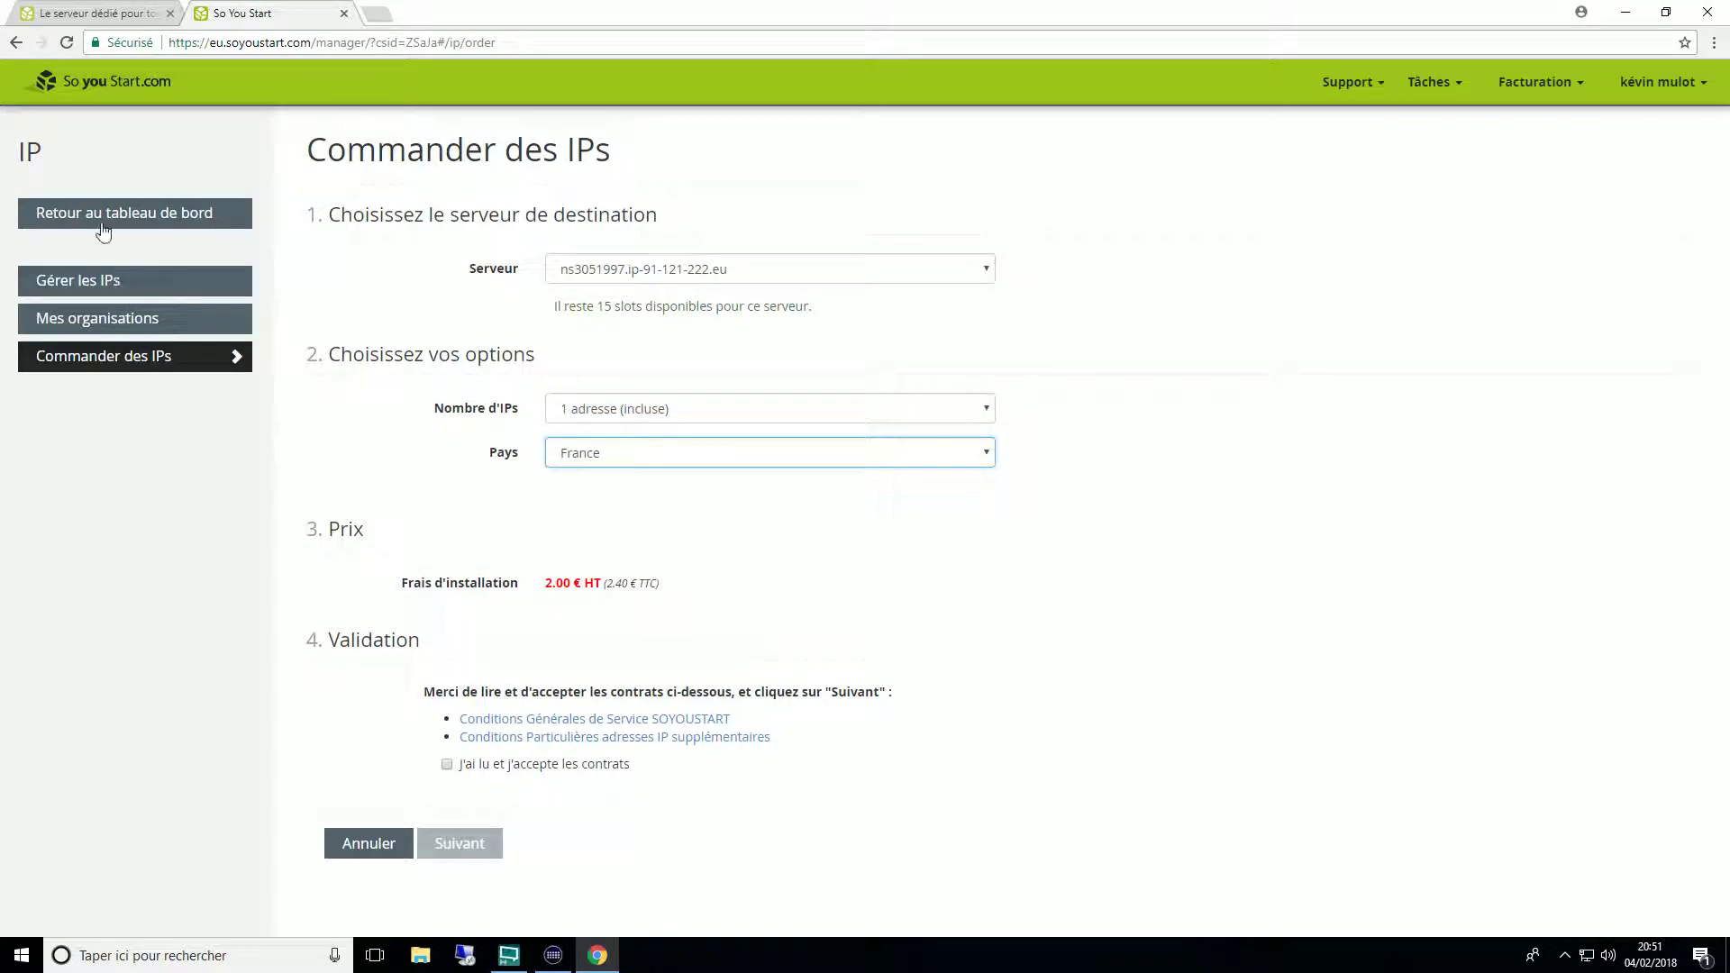
left_click(77, 282)
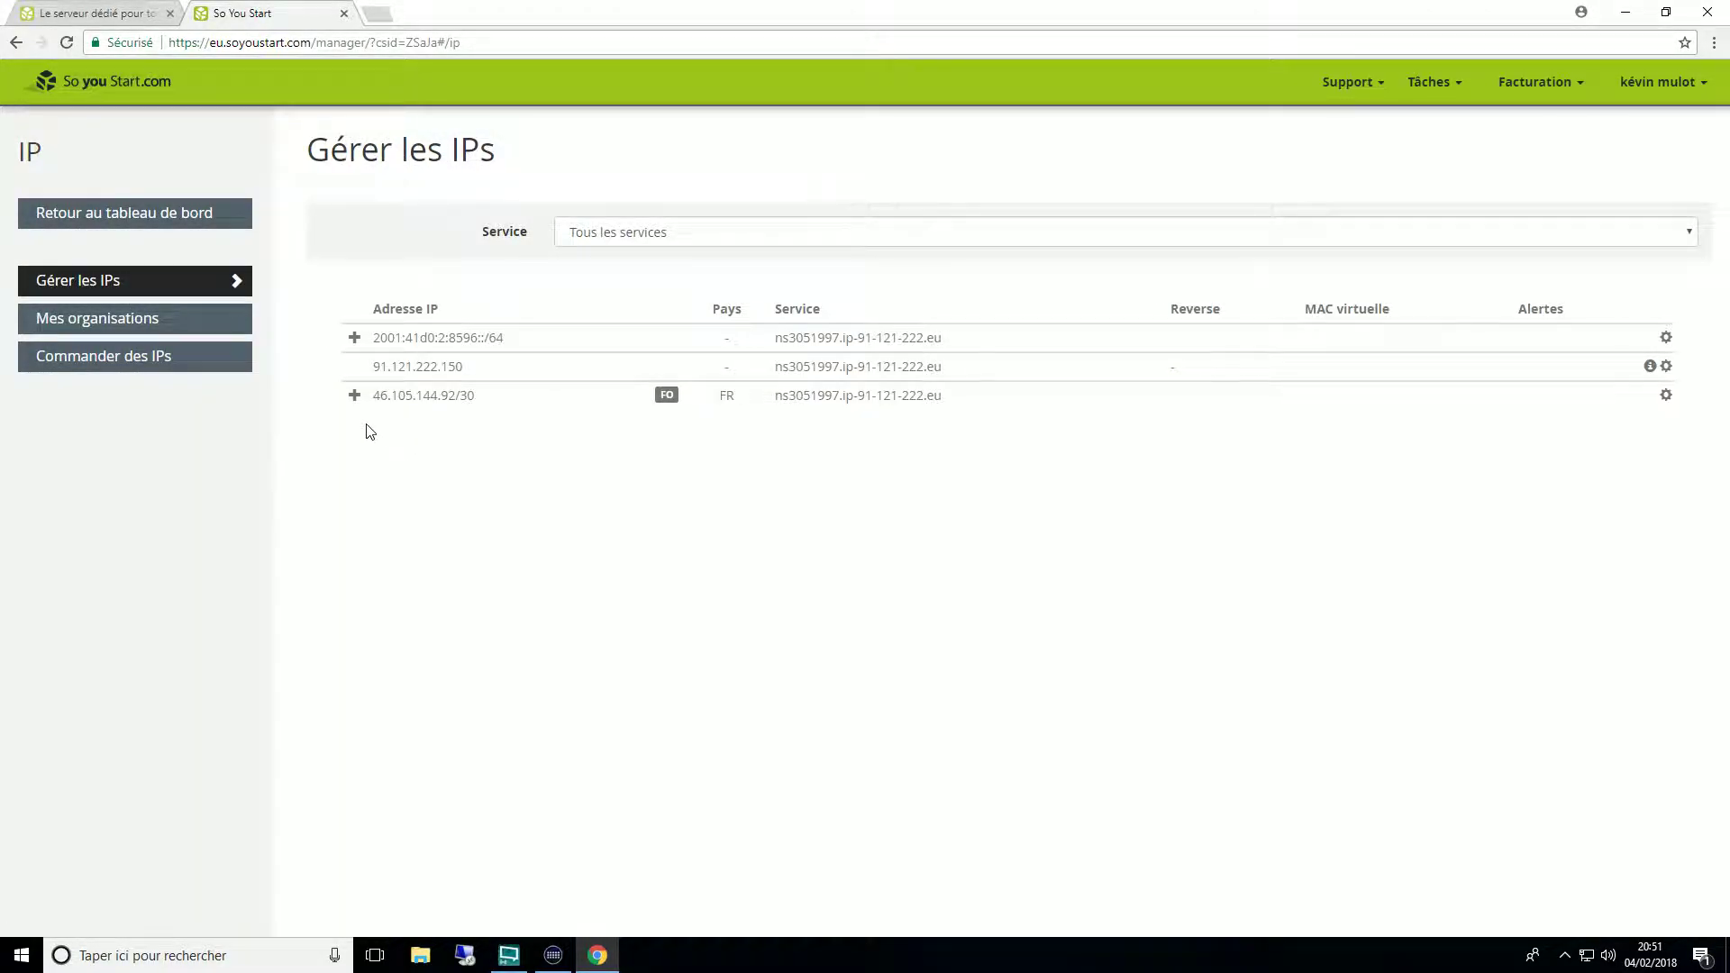
Expand the 46.105.144.92/30 block and select address 46.105.144.95
left_click(353, 396)
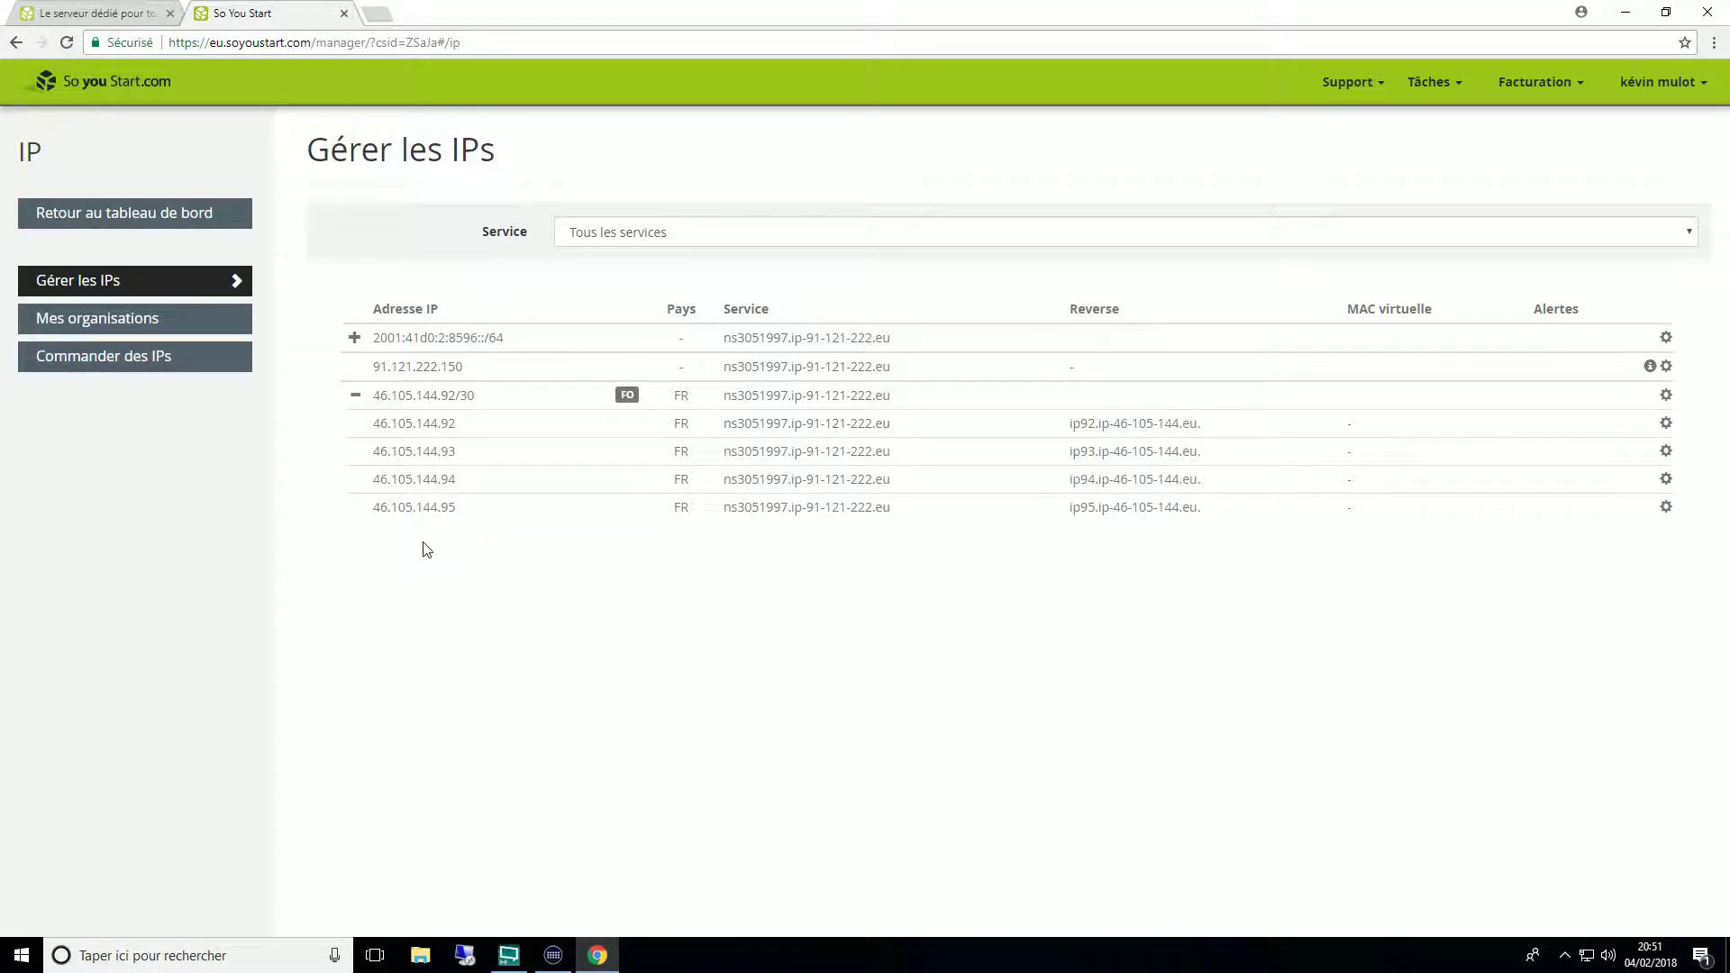
left_click_drag(398, 506, 456, 507)
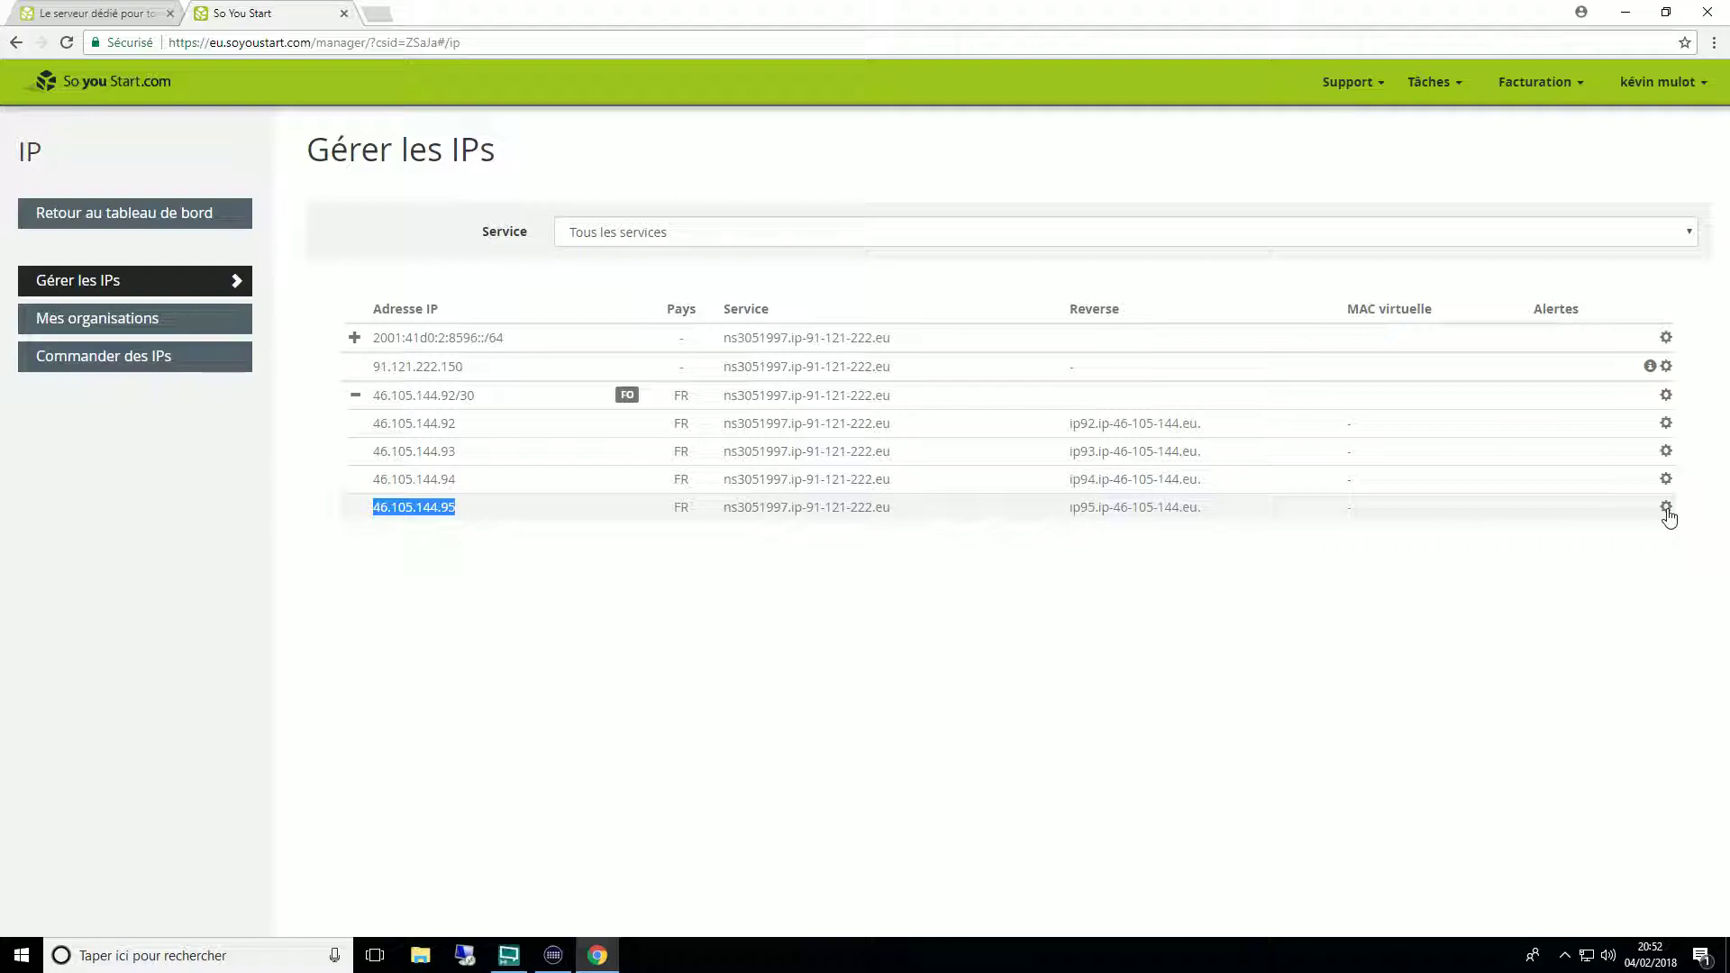
Add an ovh-type virtual MAC for a VM named windows on 46.105.144.95
left_click(1666, 509)
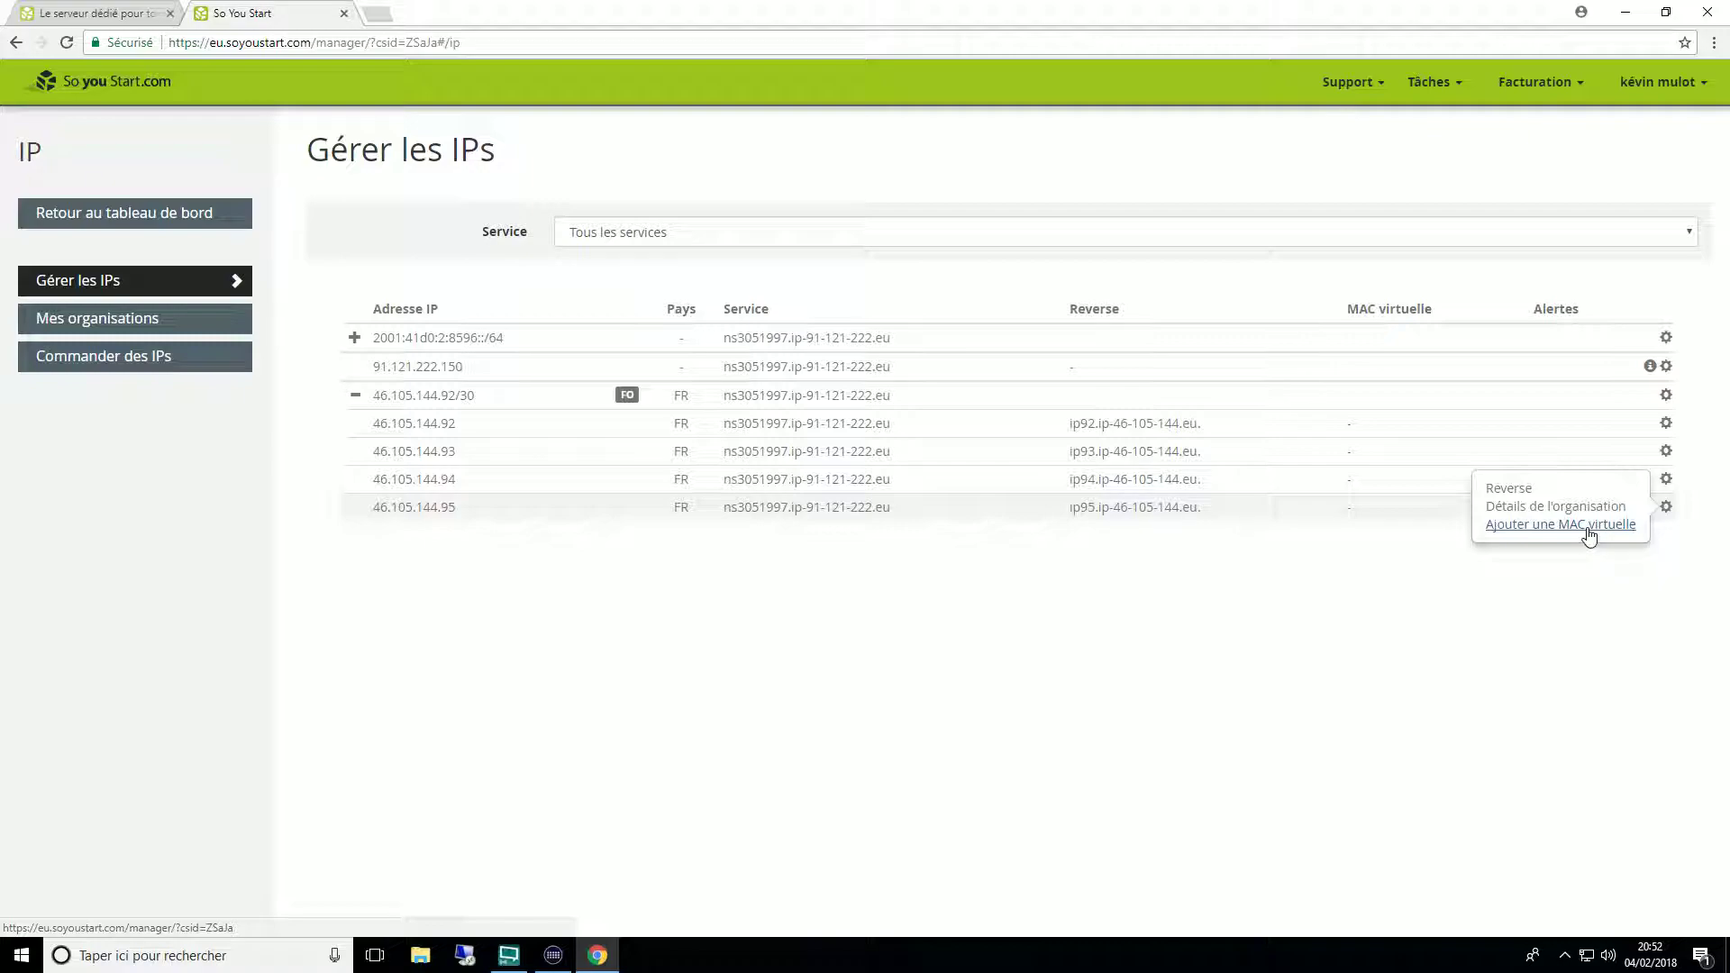
left_click(1587, 525)
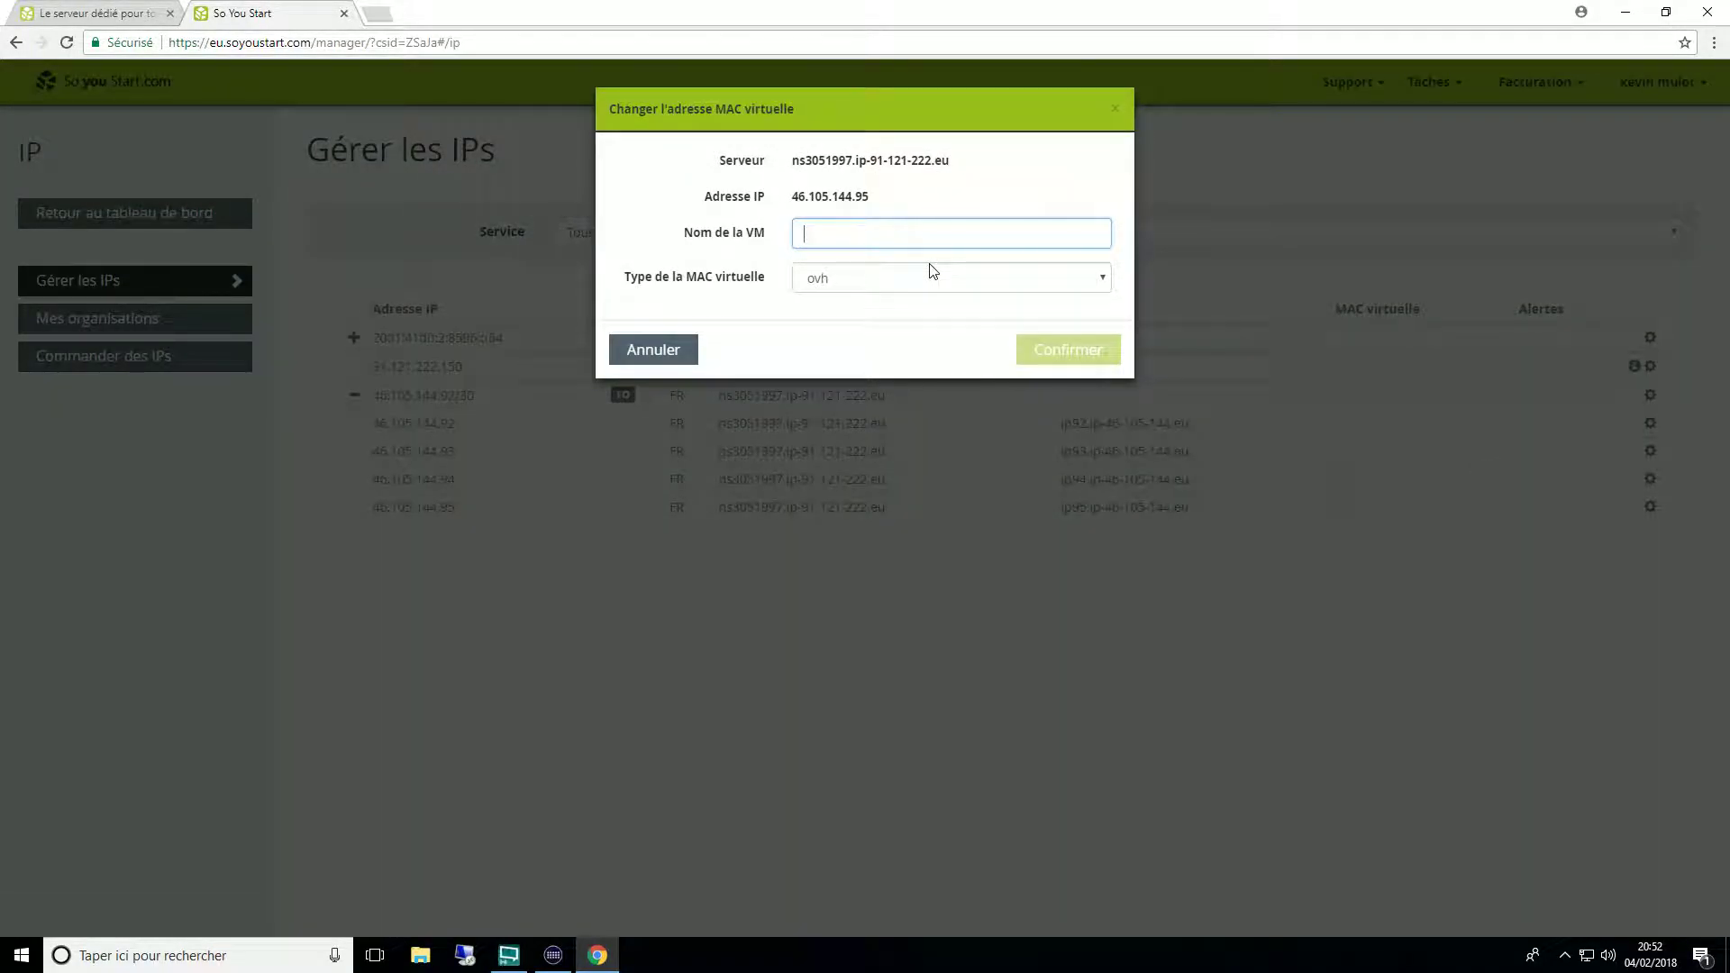
type("windows")
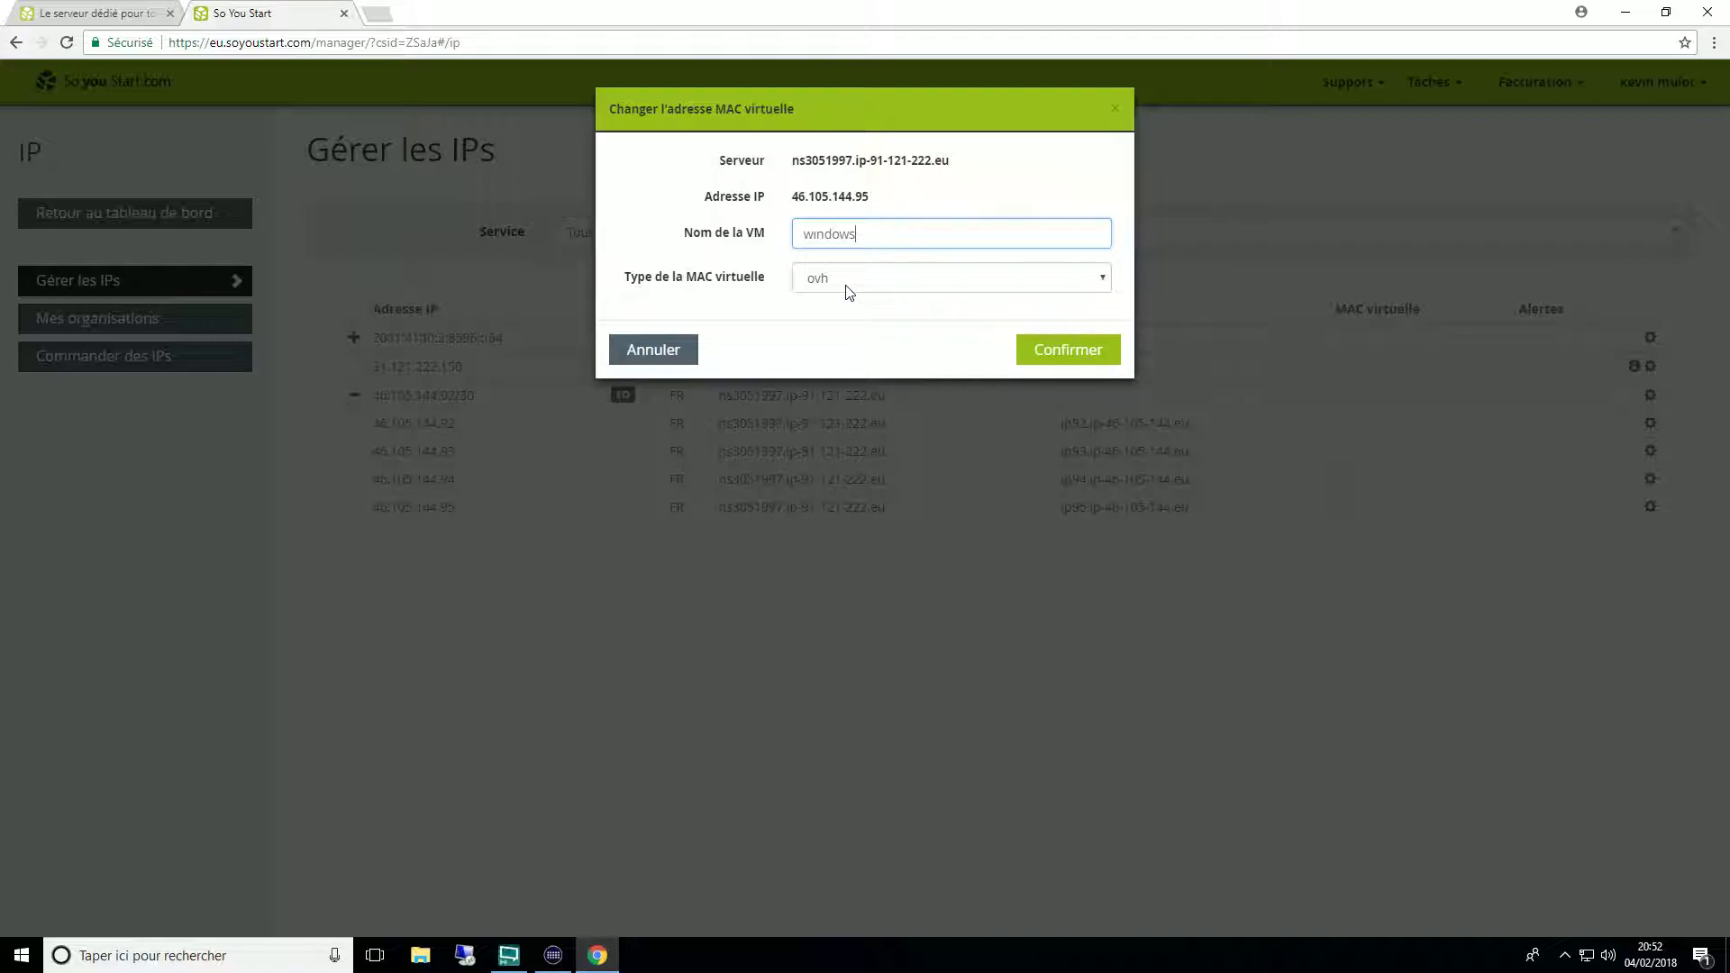
left_click(1043, 356)
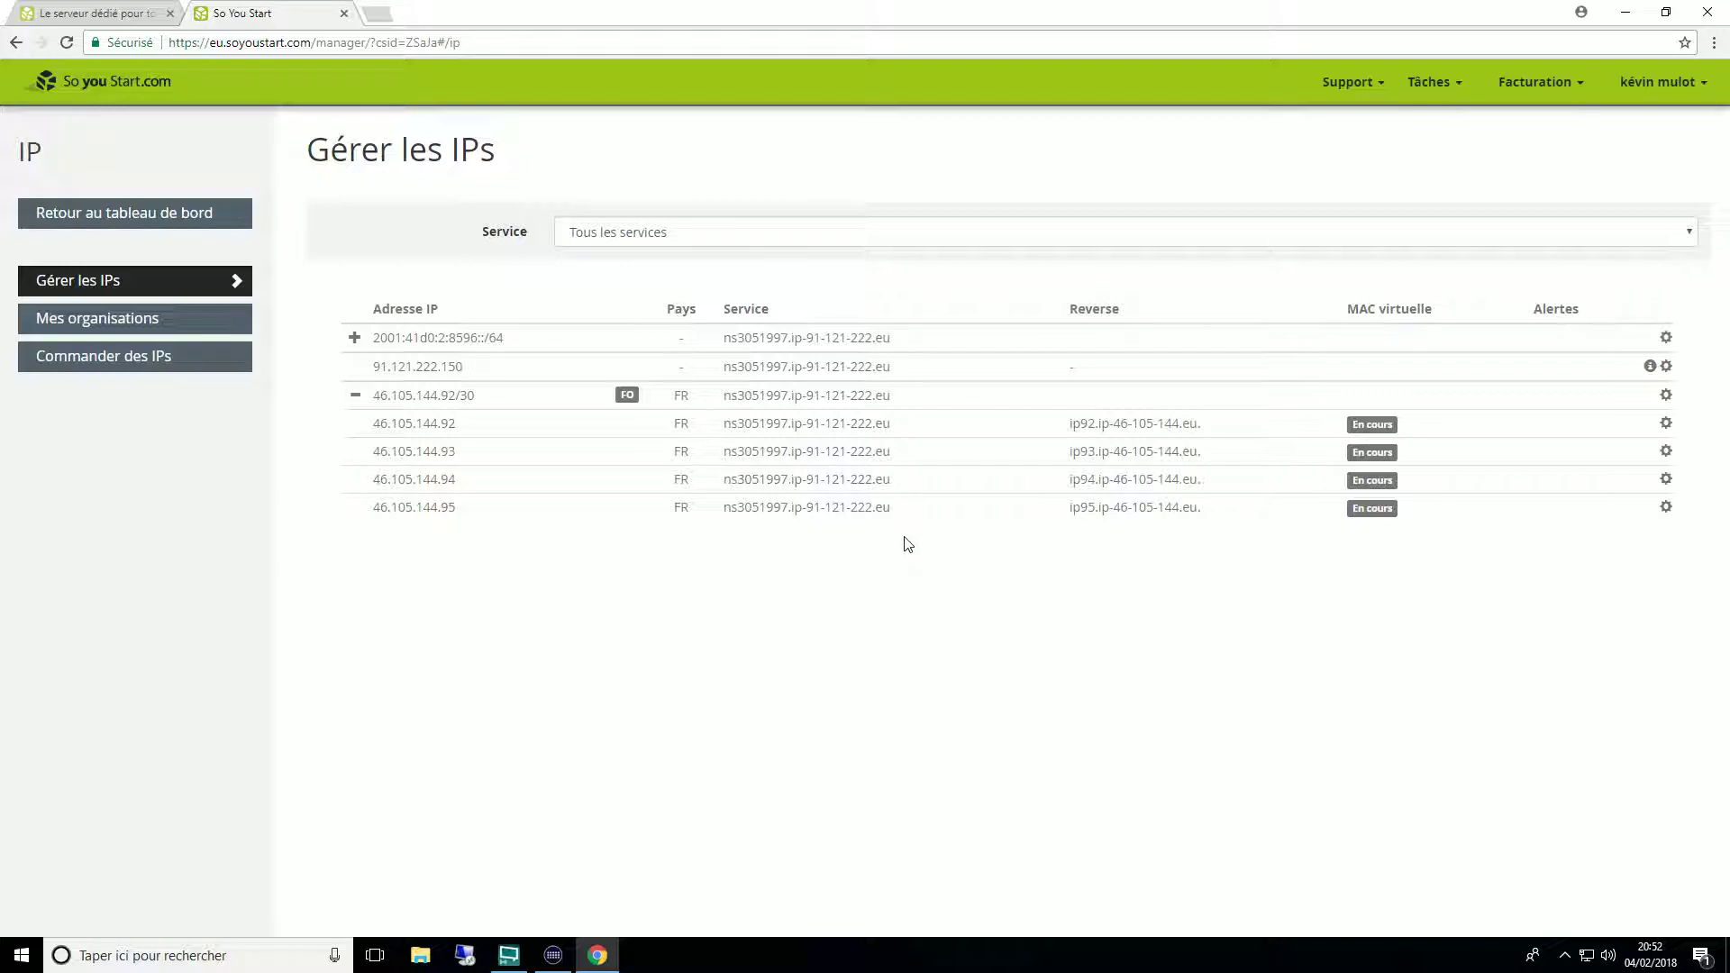
Reload the page, re-expand the /30 block and select the new MAC 02:00:00:61:74:f8
key("F5")
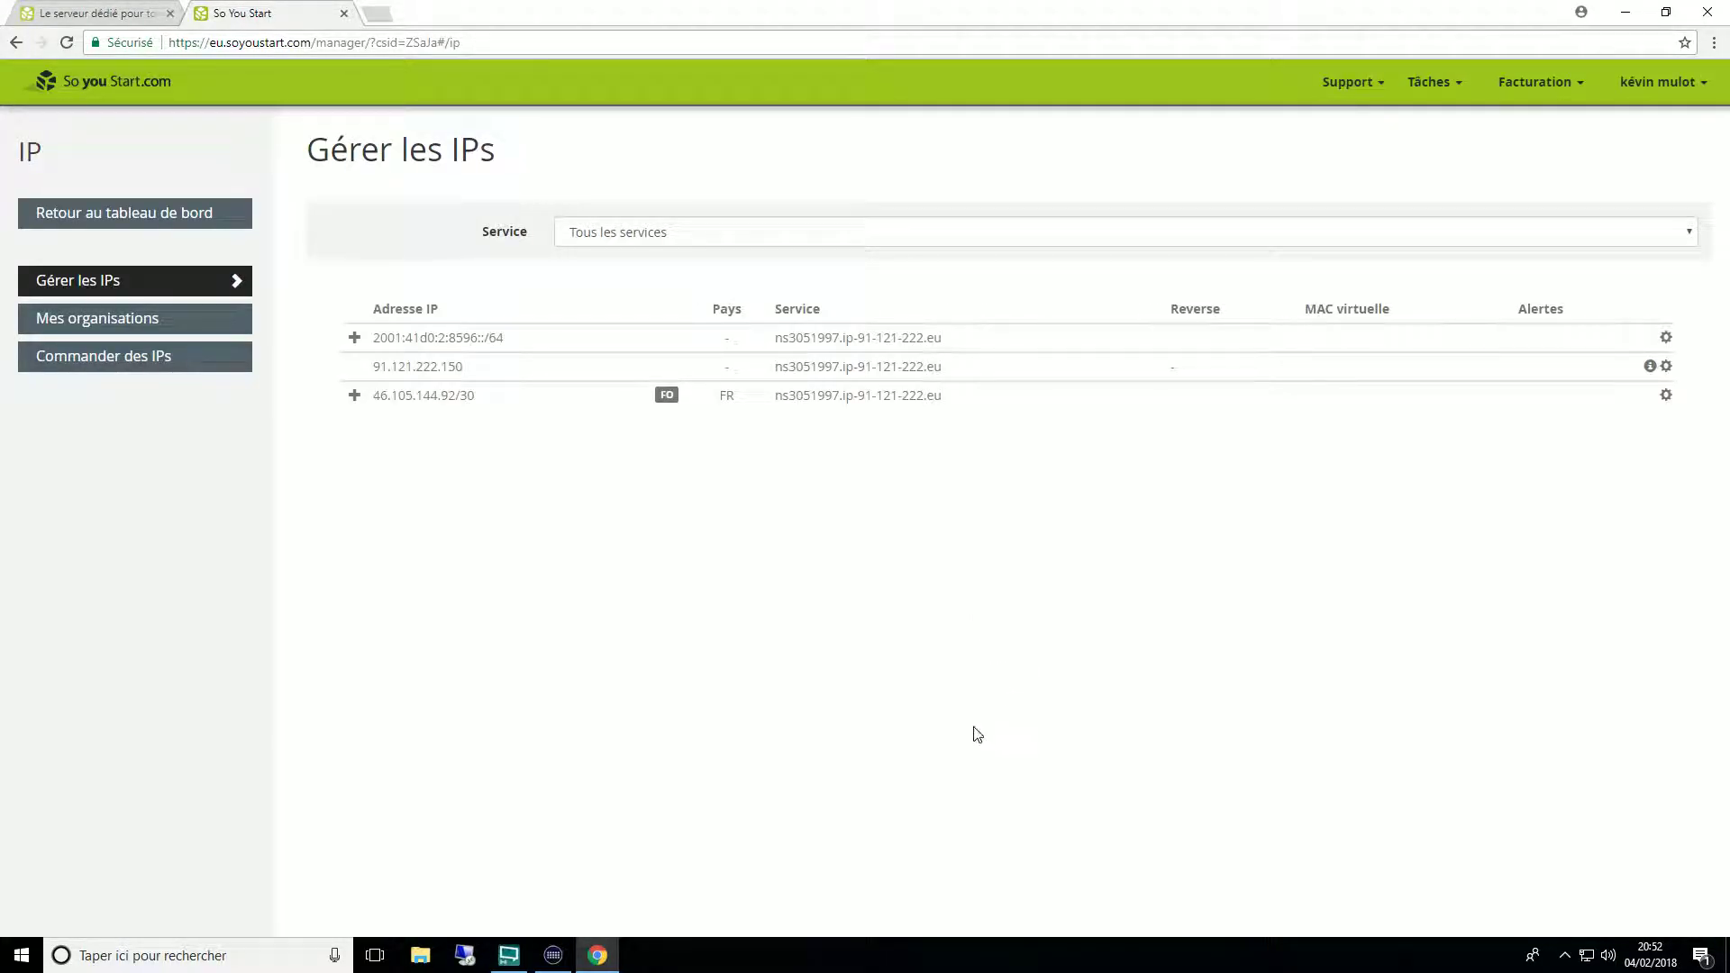
left_click(354, 395)
left_click(352, 405)
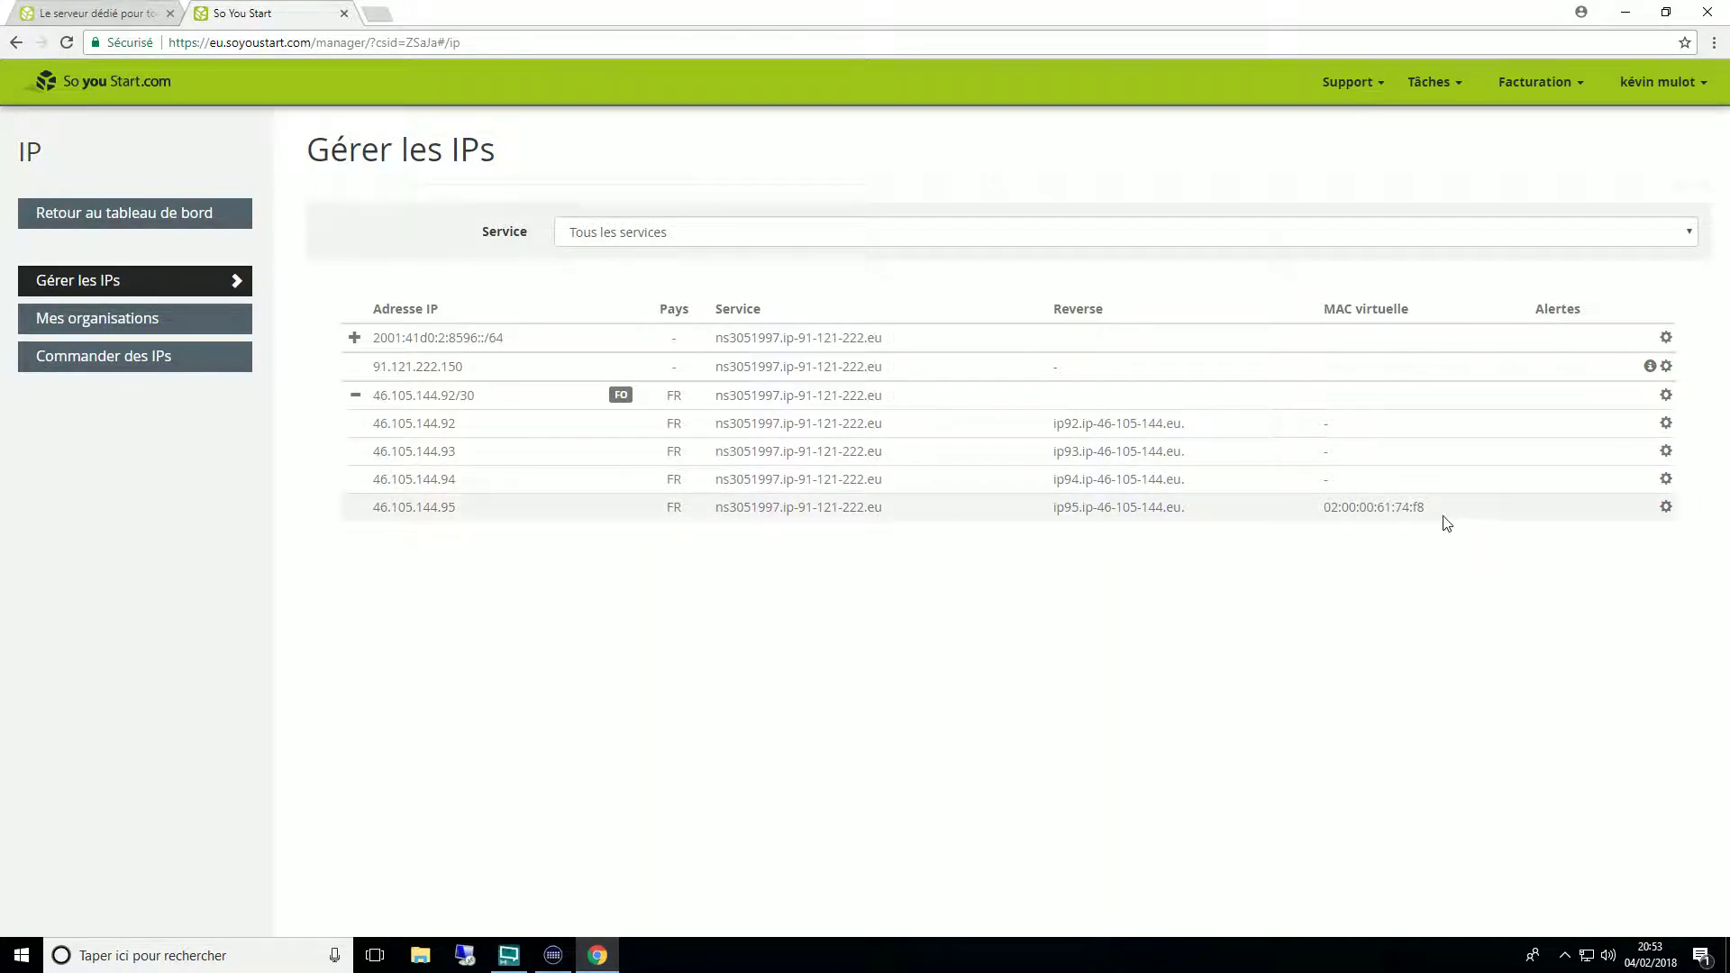
left_click_drag(1440, 510, 1321, 507)
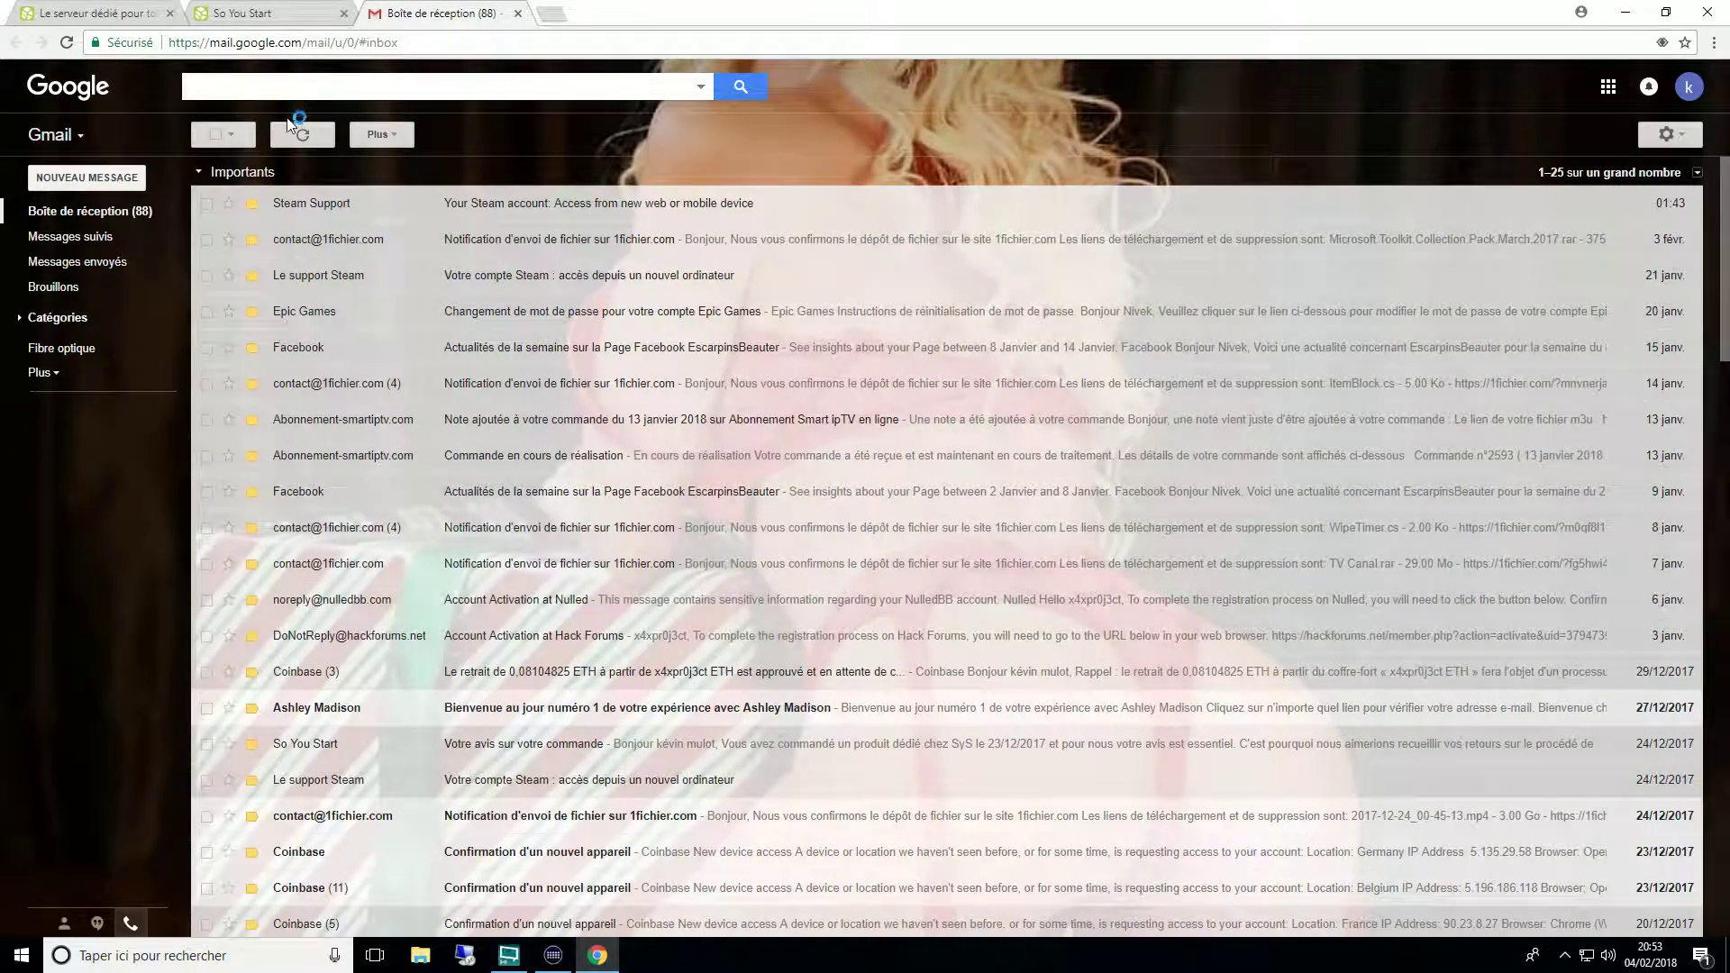
Open the OVH server installation email from All Mail in Gmail
left_click(40, 372)
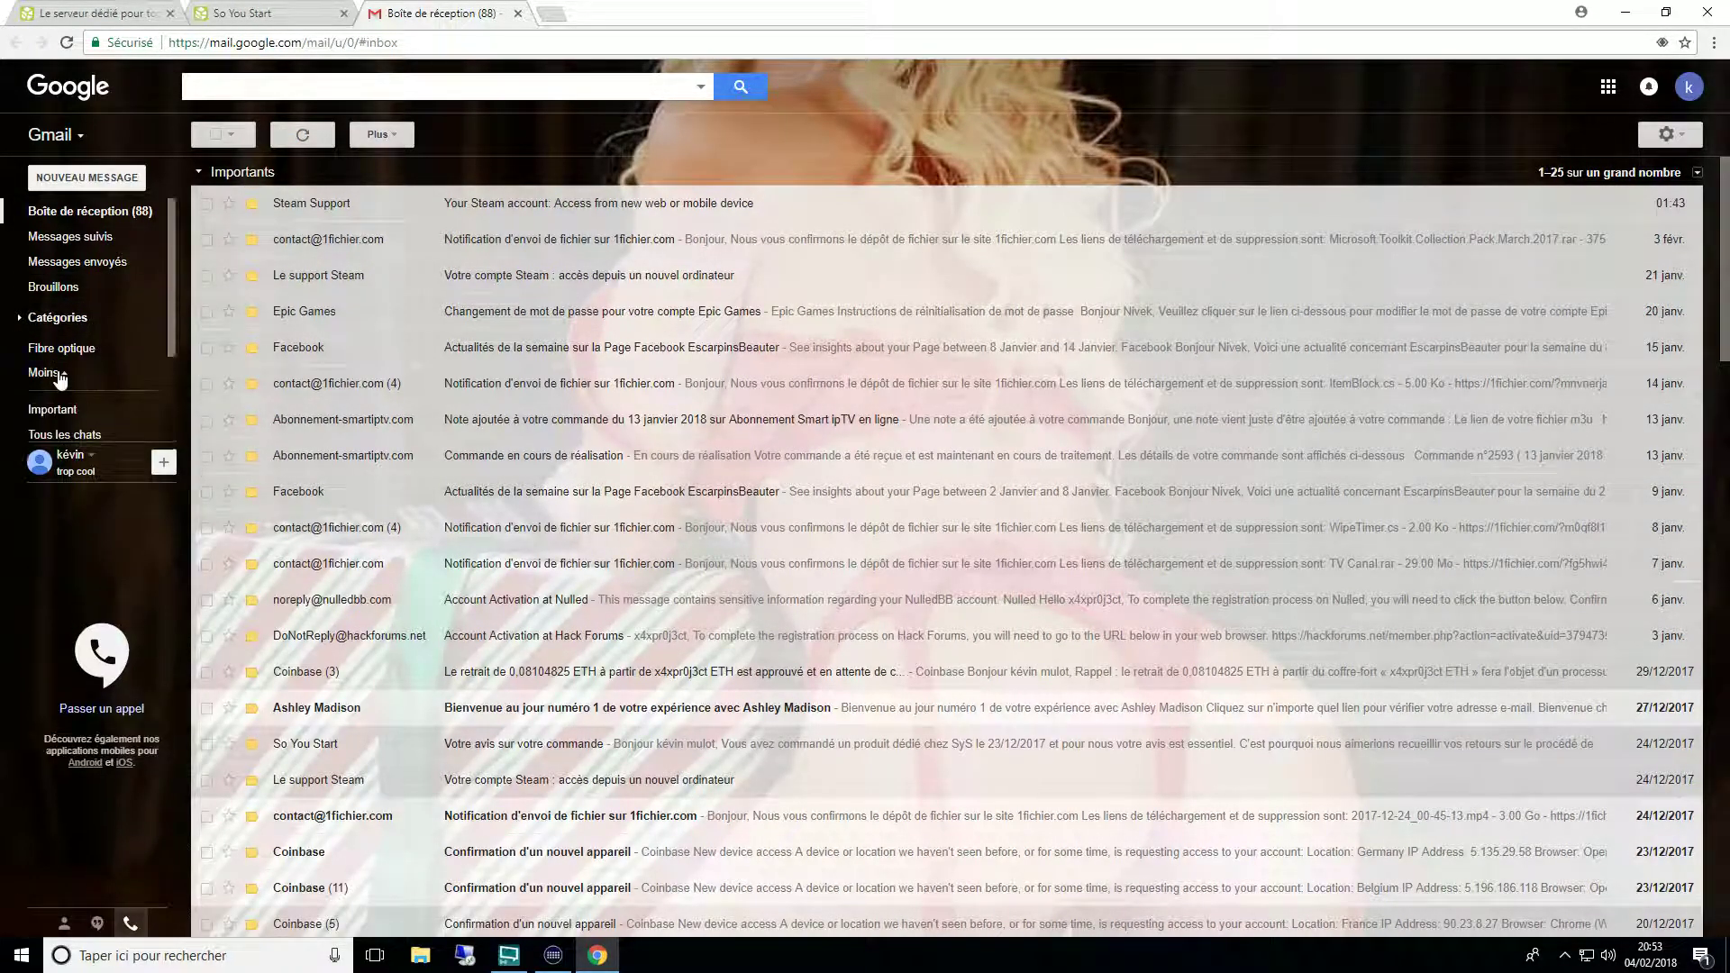
left_click(51, 461)
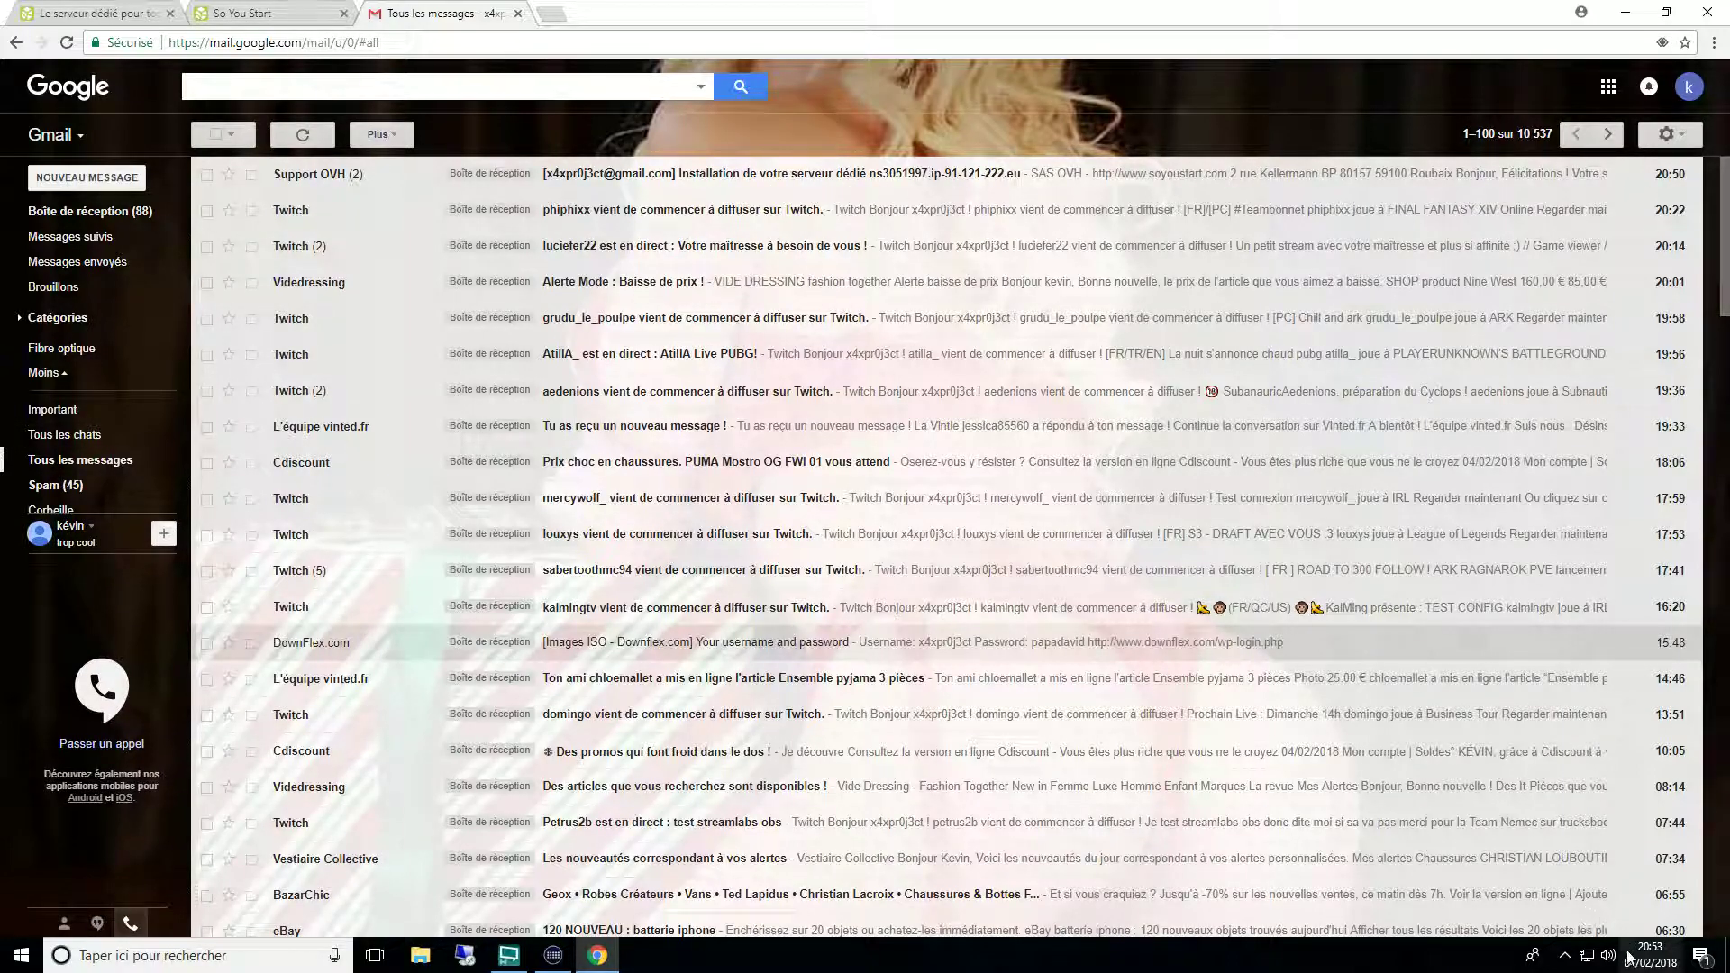
left_click(597, 173)
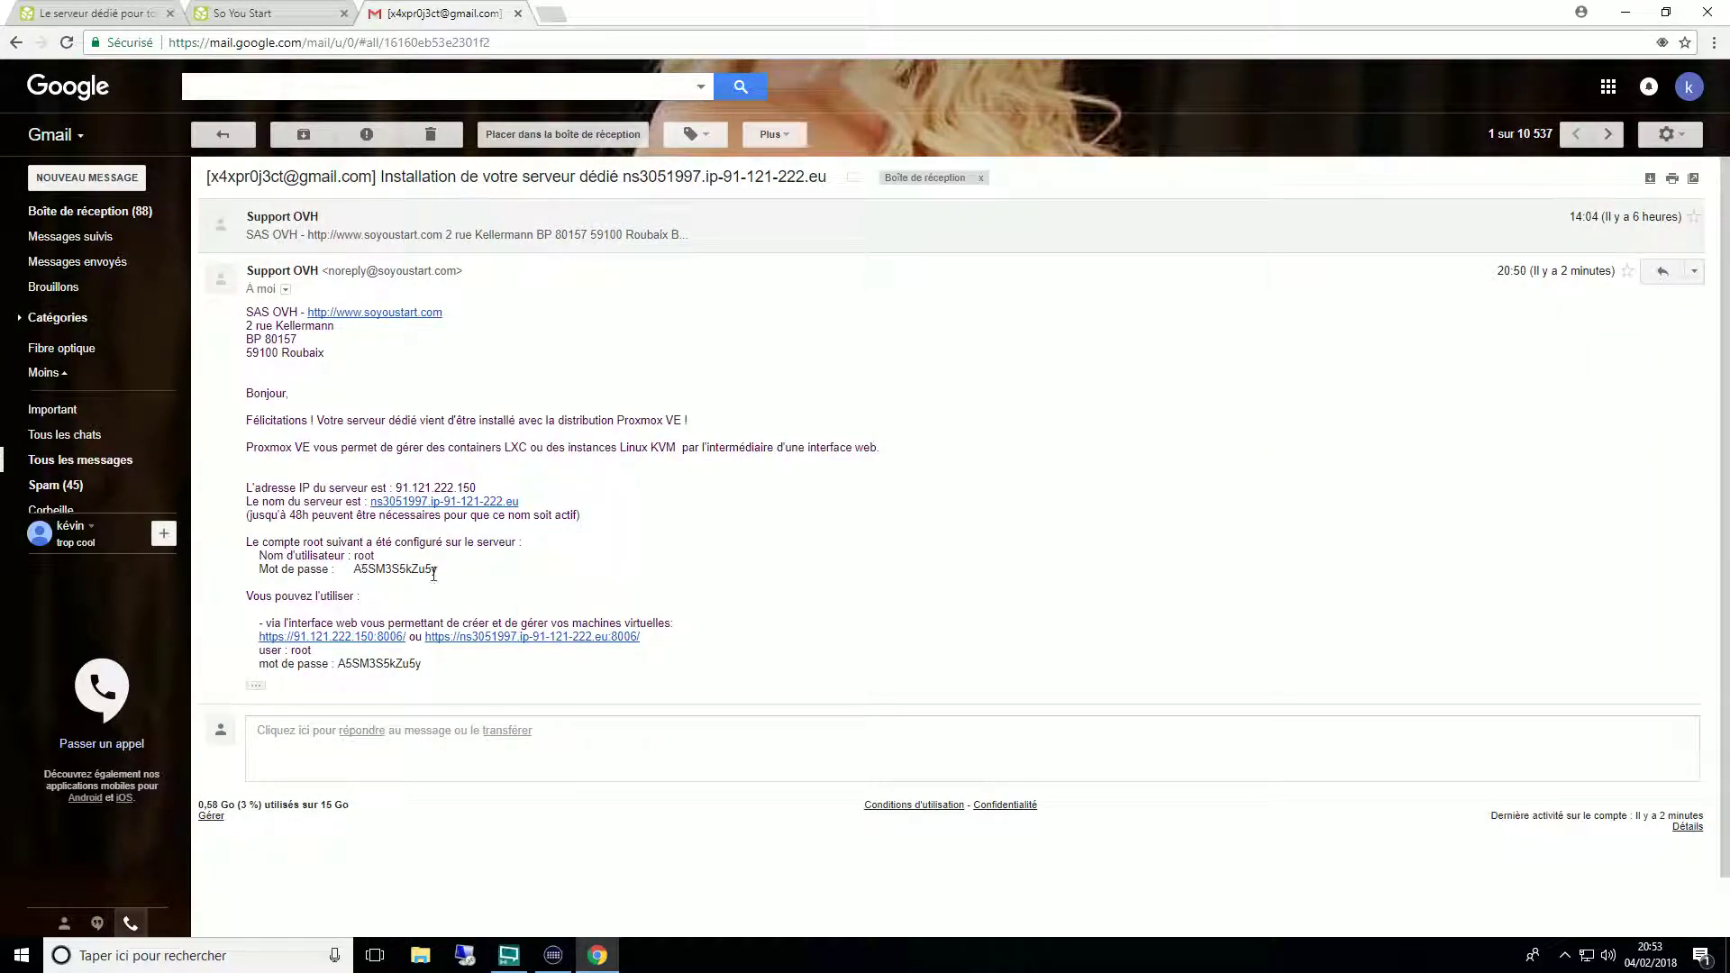
left_click_drag(438, 570, 354, 570)
right_click(377, 571)
left_click(389, 584)
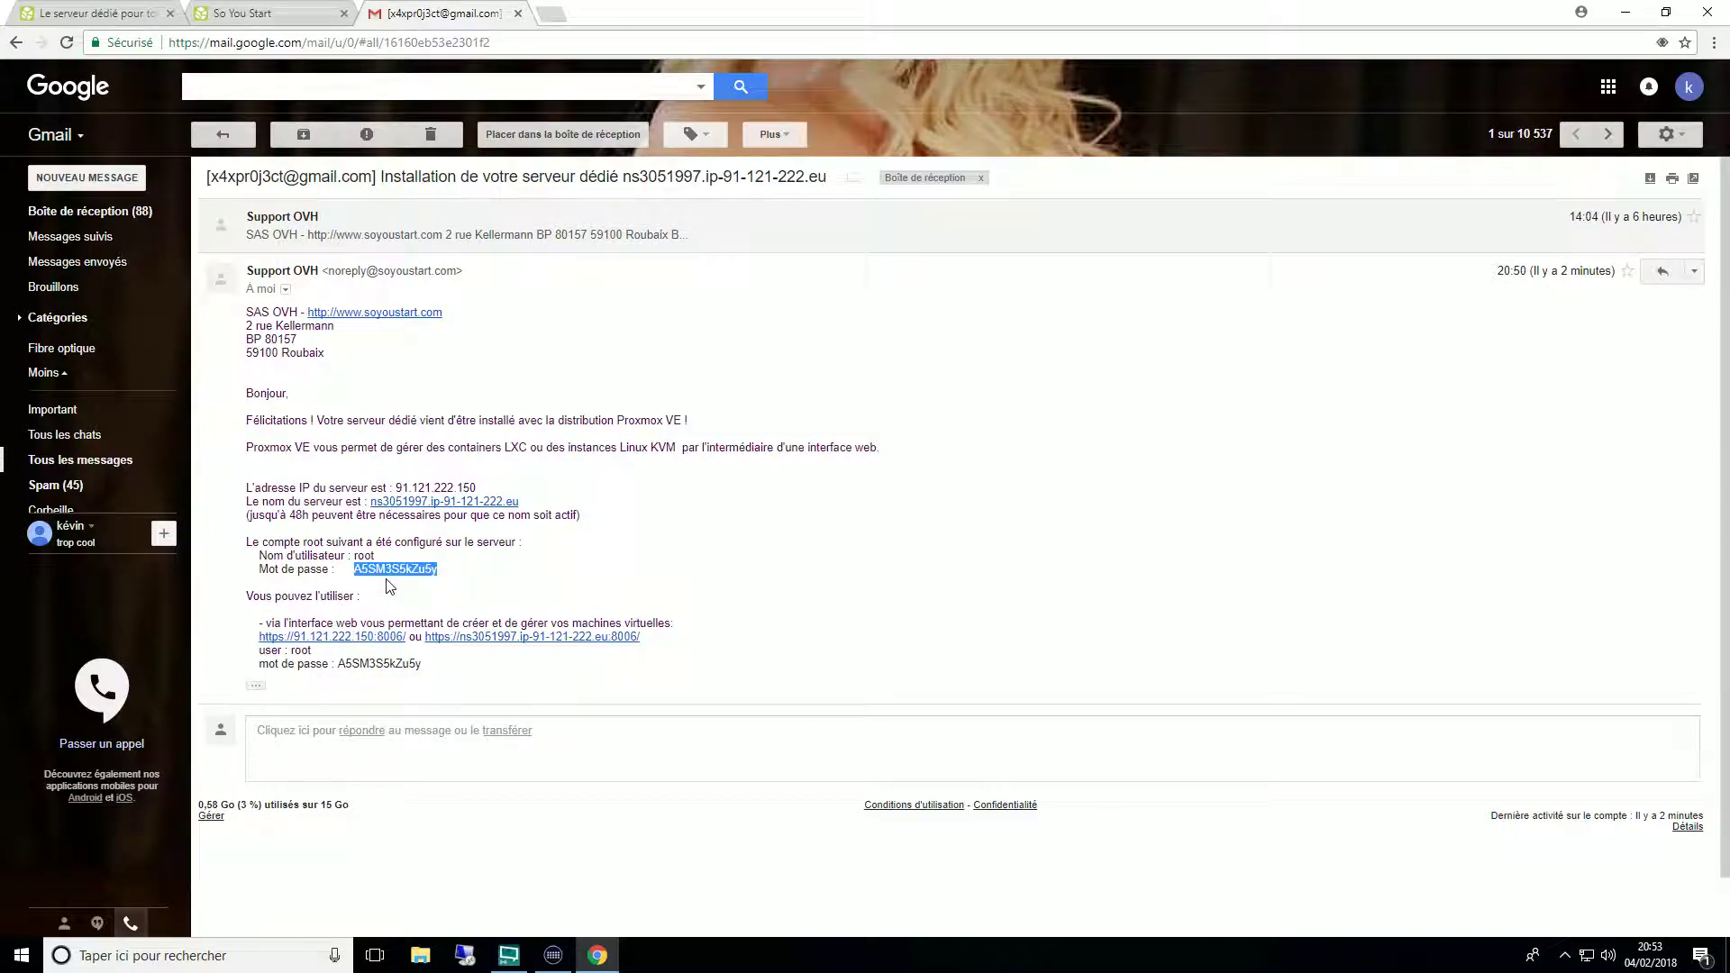
left_click(306, 636)
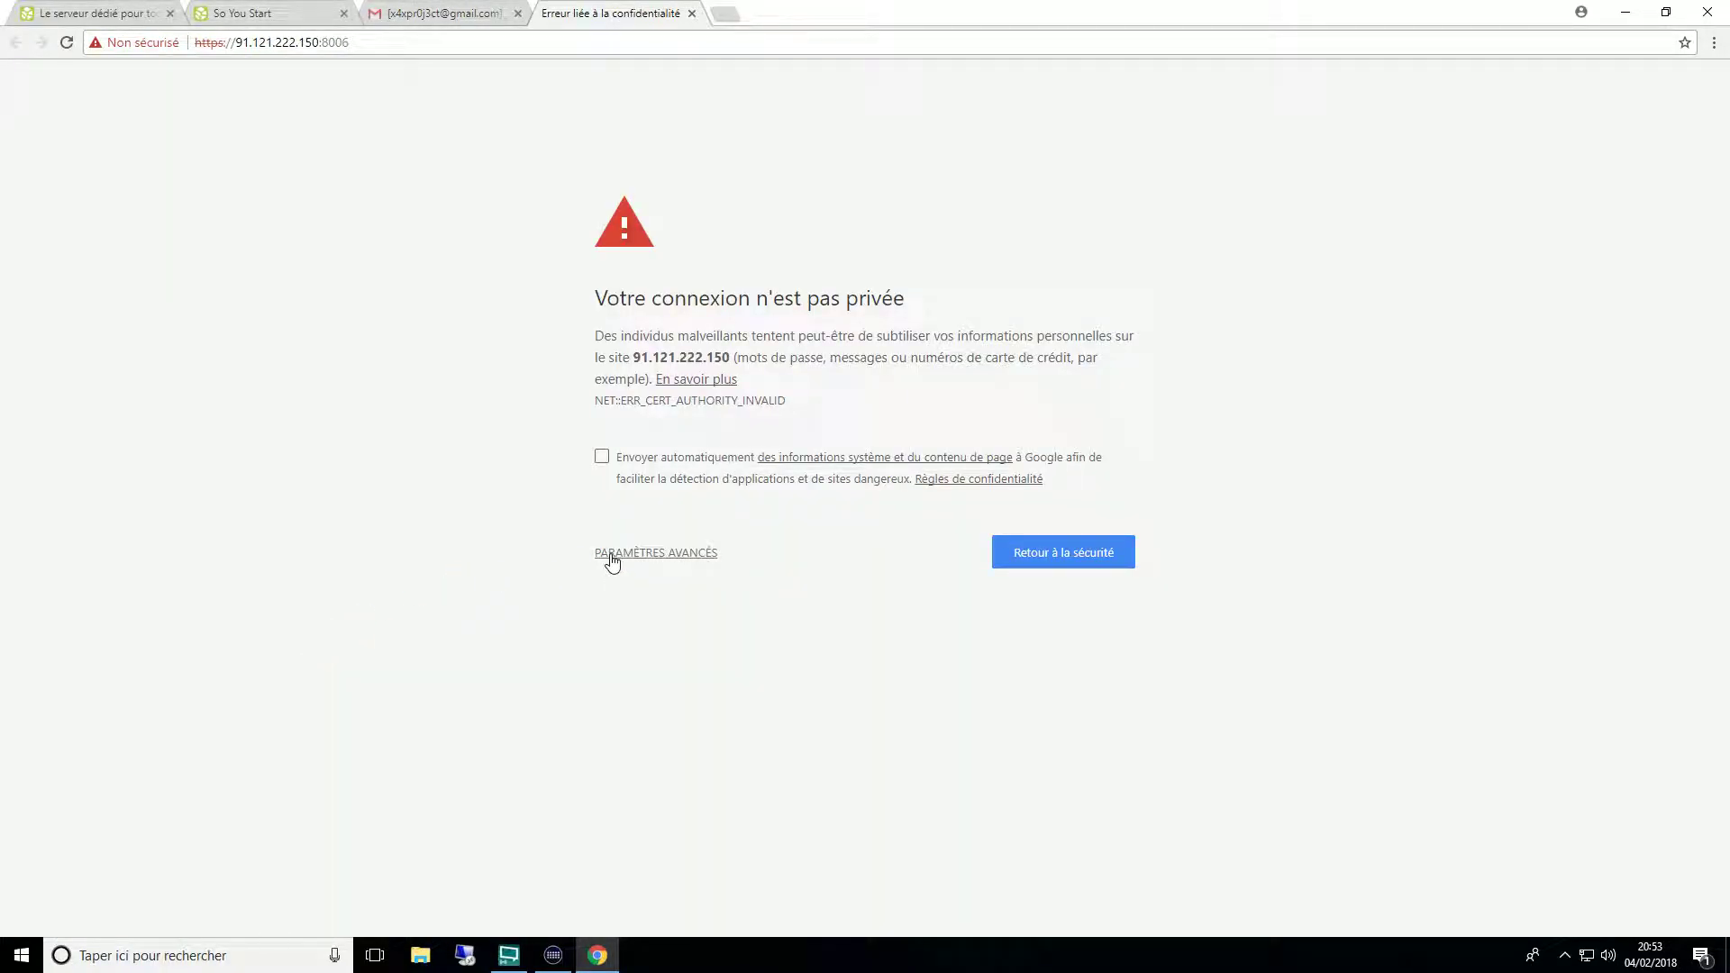
Bypass the certificate warning, log in to Proxmox as root, and dismiss the subscription notice
left_click(612, 560)
left_click(656, 717)
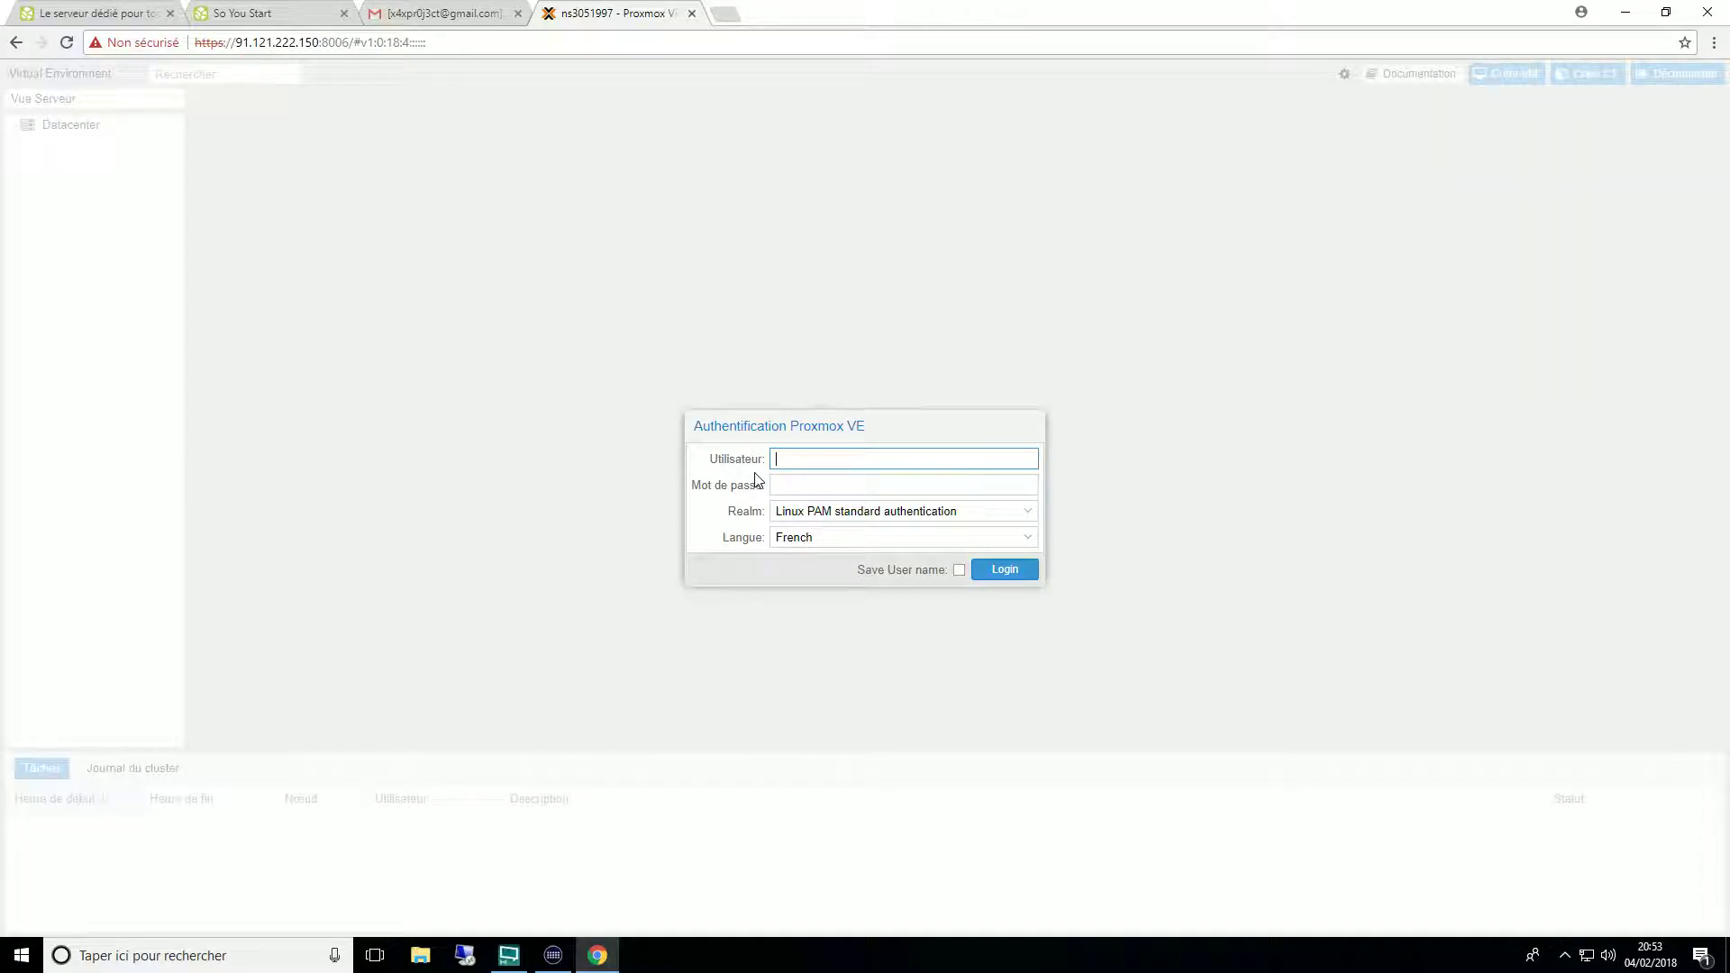
type("root")
key("Tab")
type("************")
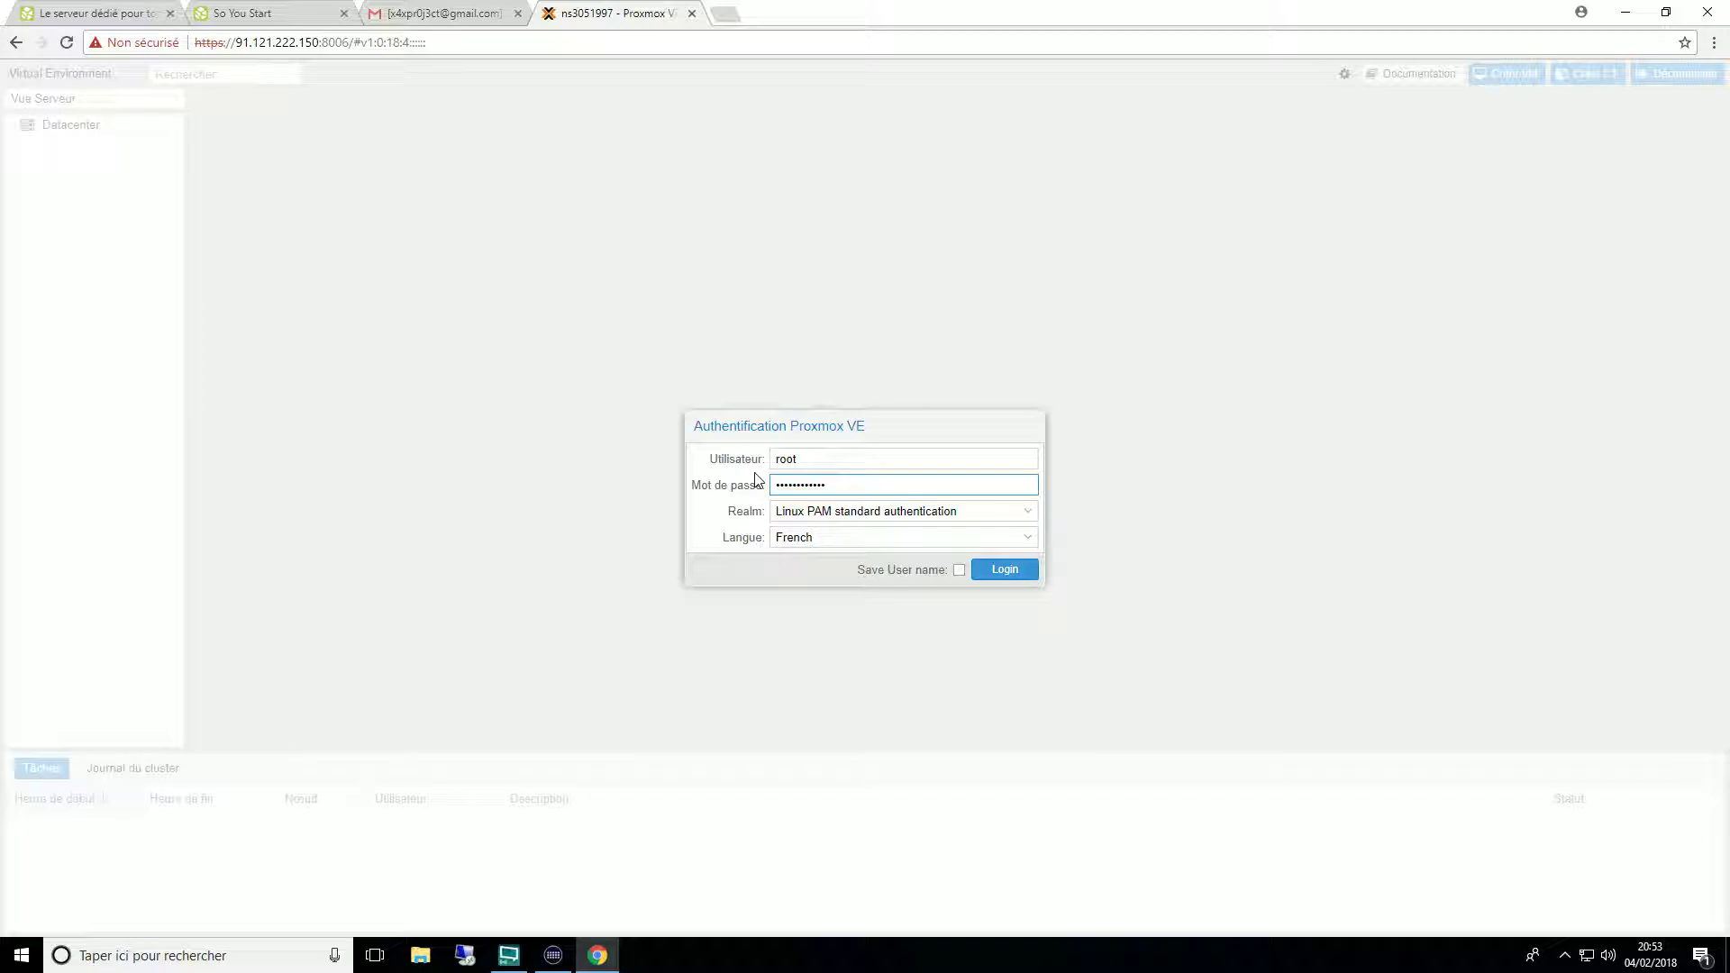
left_click(1002, 571)
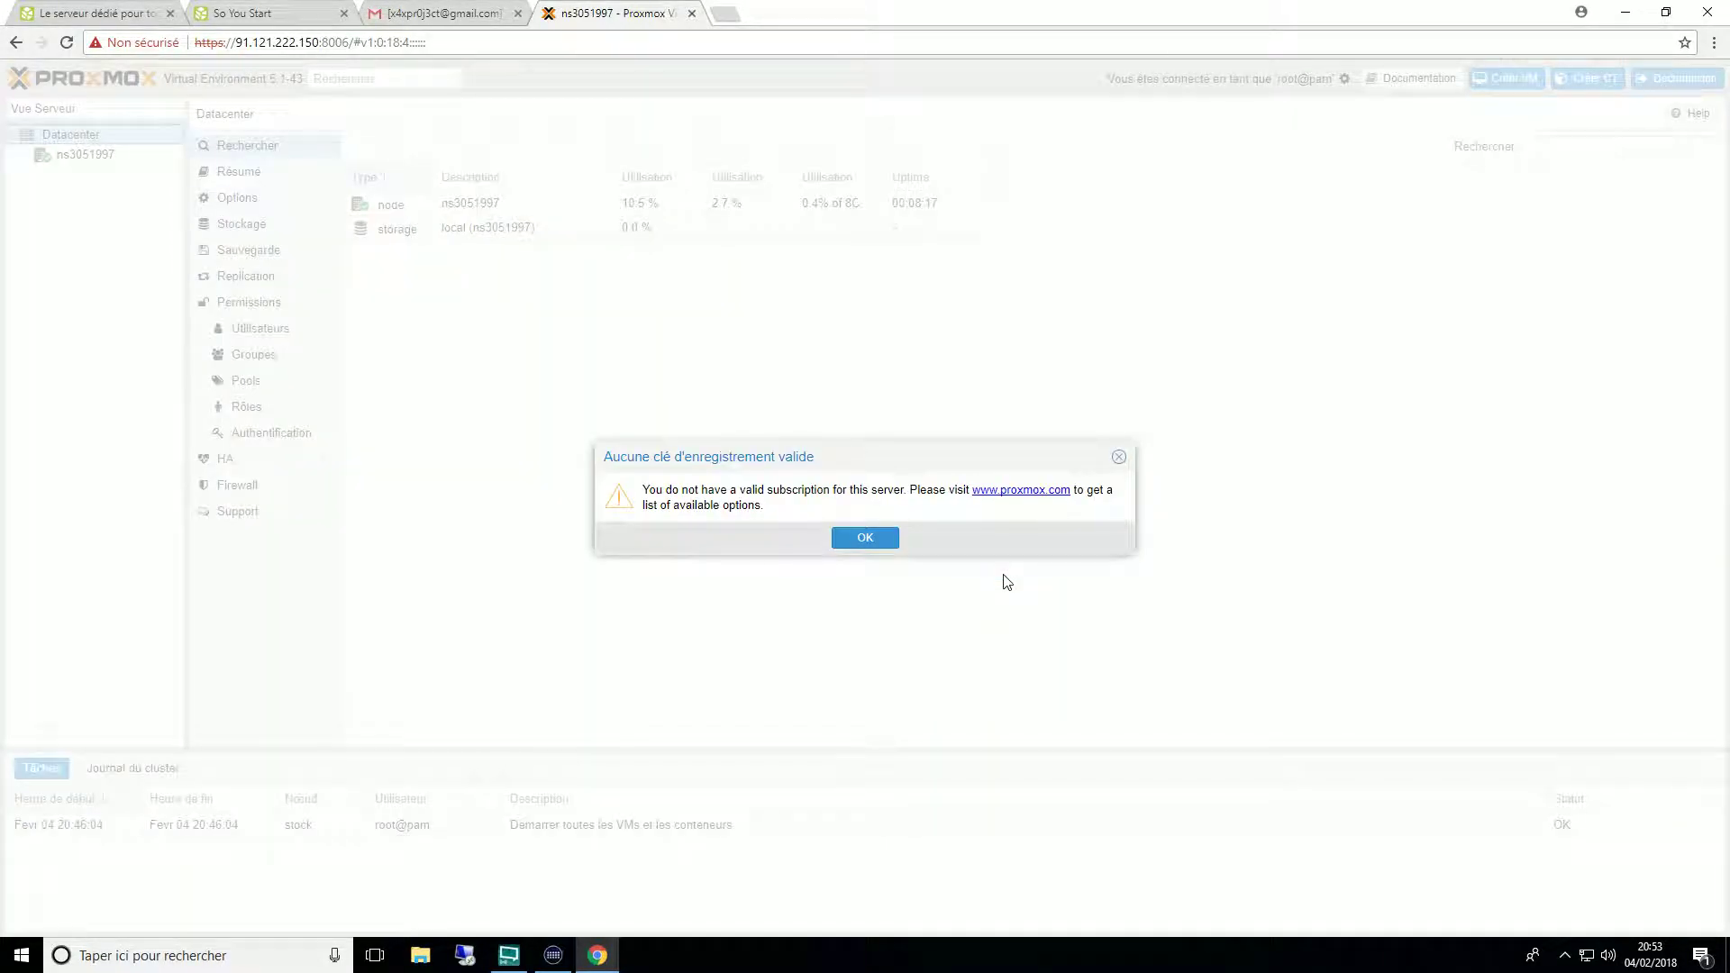
left_click(883, 542)
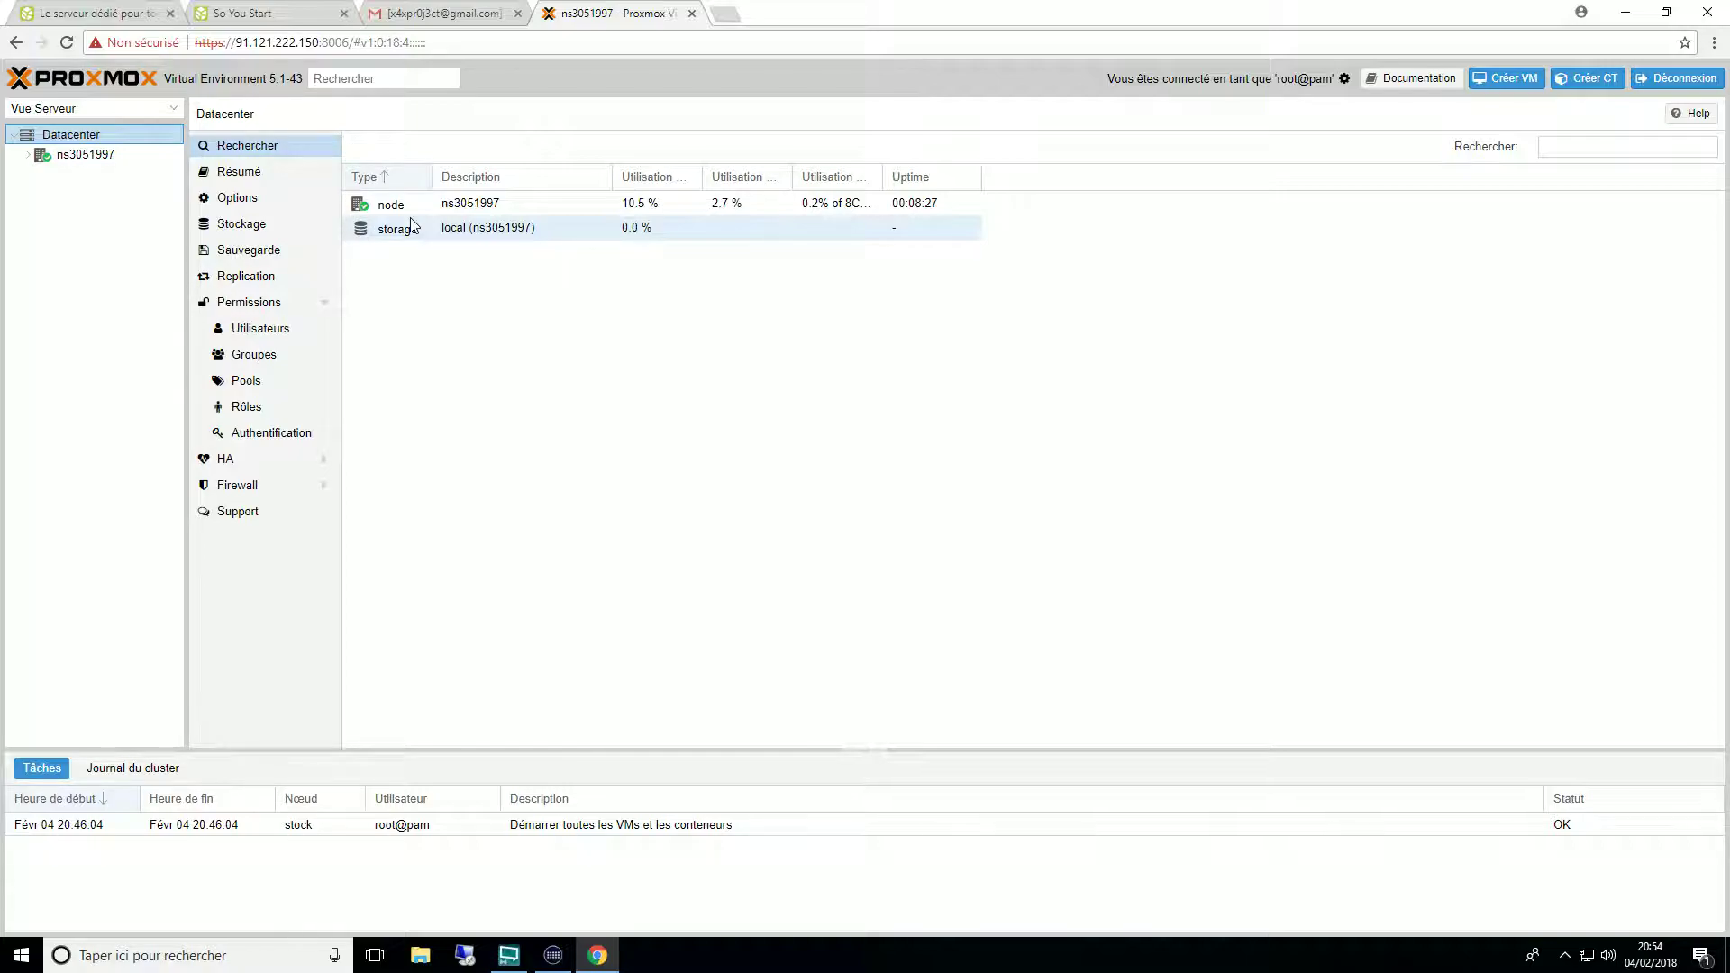
Start an ISO upload from the local storage's contents view
left_click(367, 235)
double_click(367, 231)
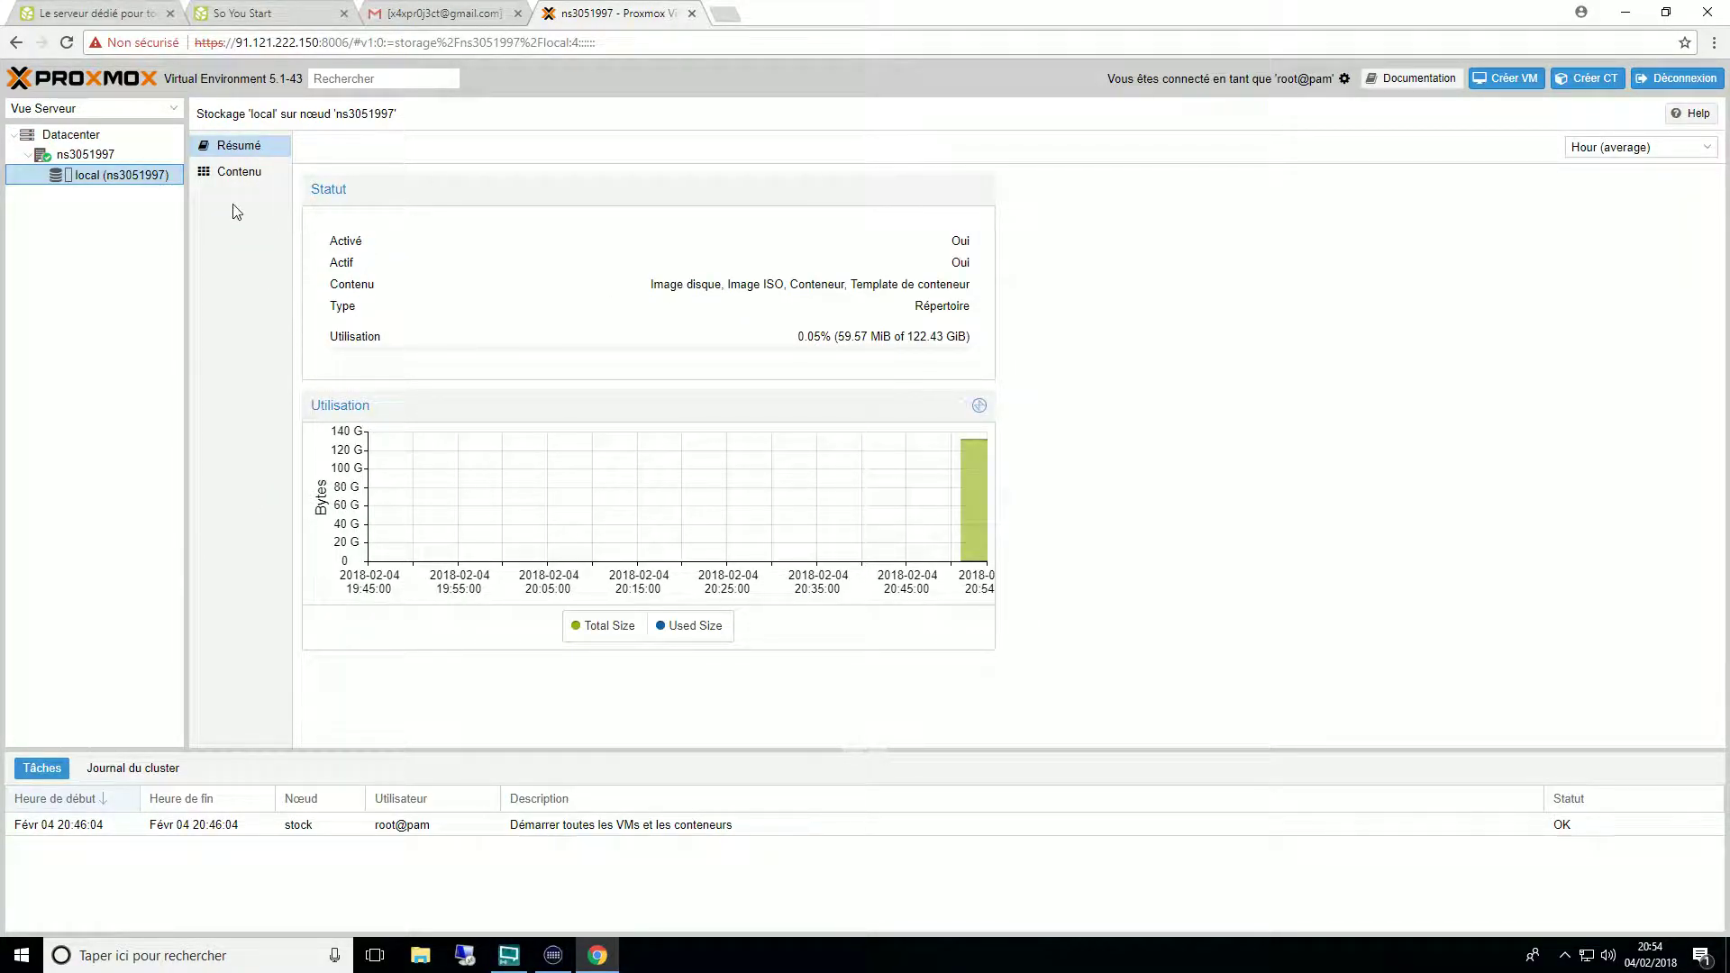
left_click(236, 176)
left_click(548, 148)
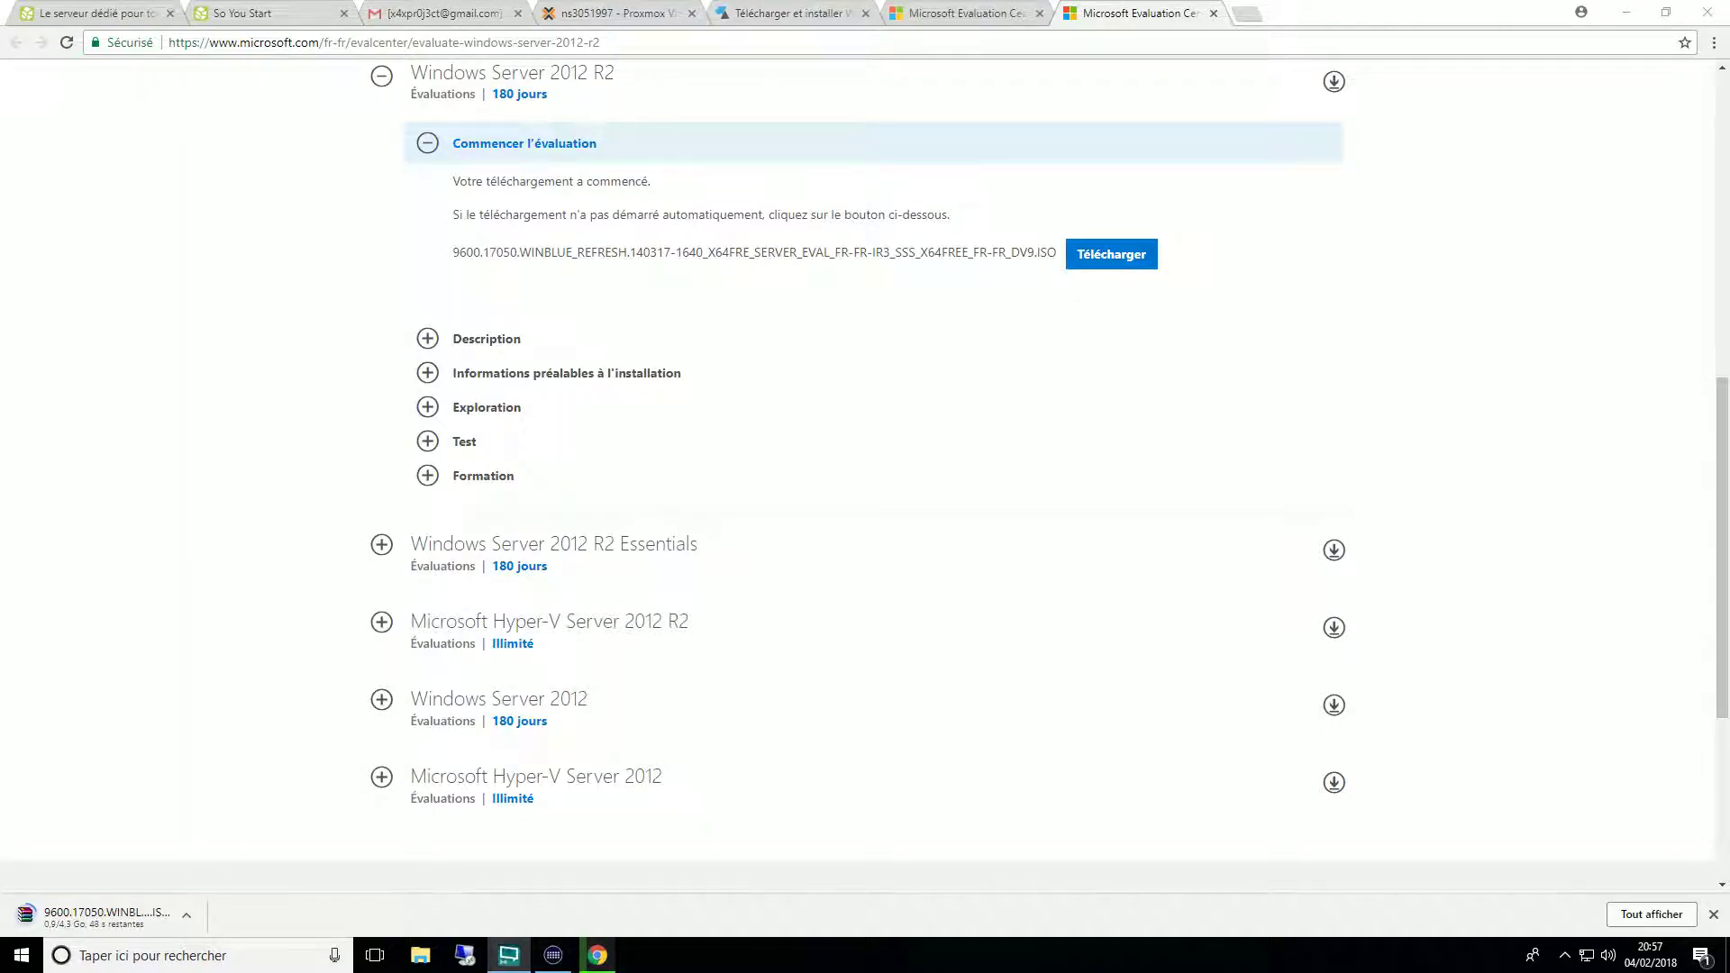
Scroll the Evaluation Center page while the Windows Server 2012 R2 ISO downloads
scroll(483, 451, "up", 2)
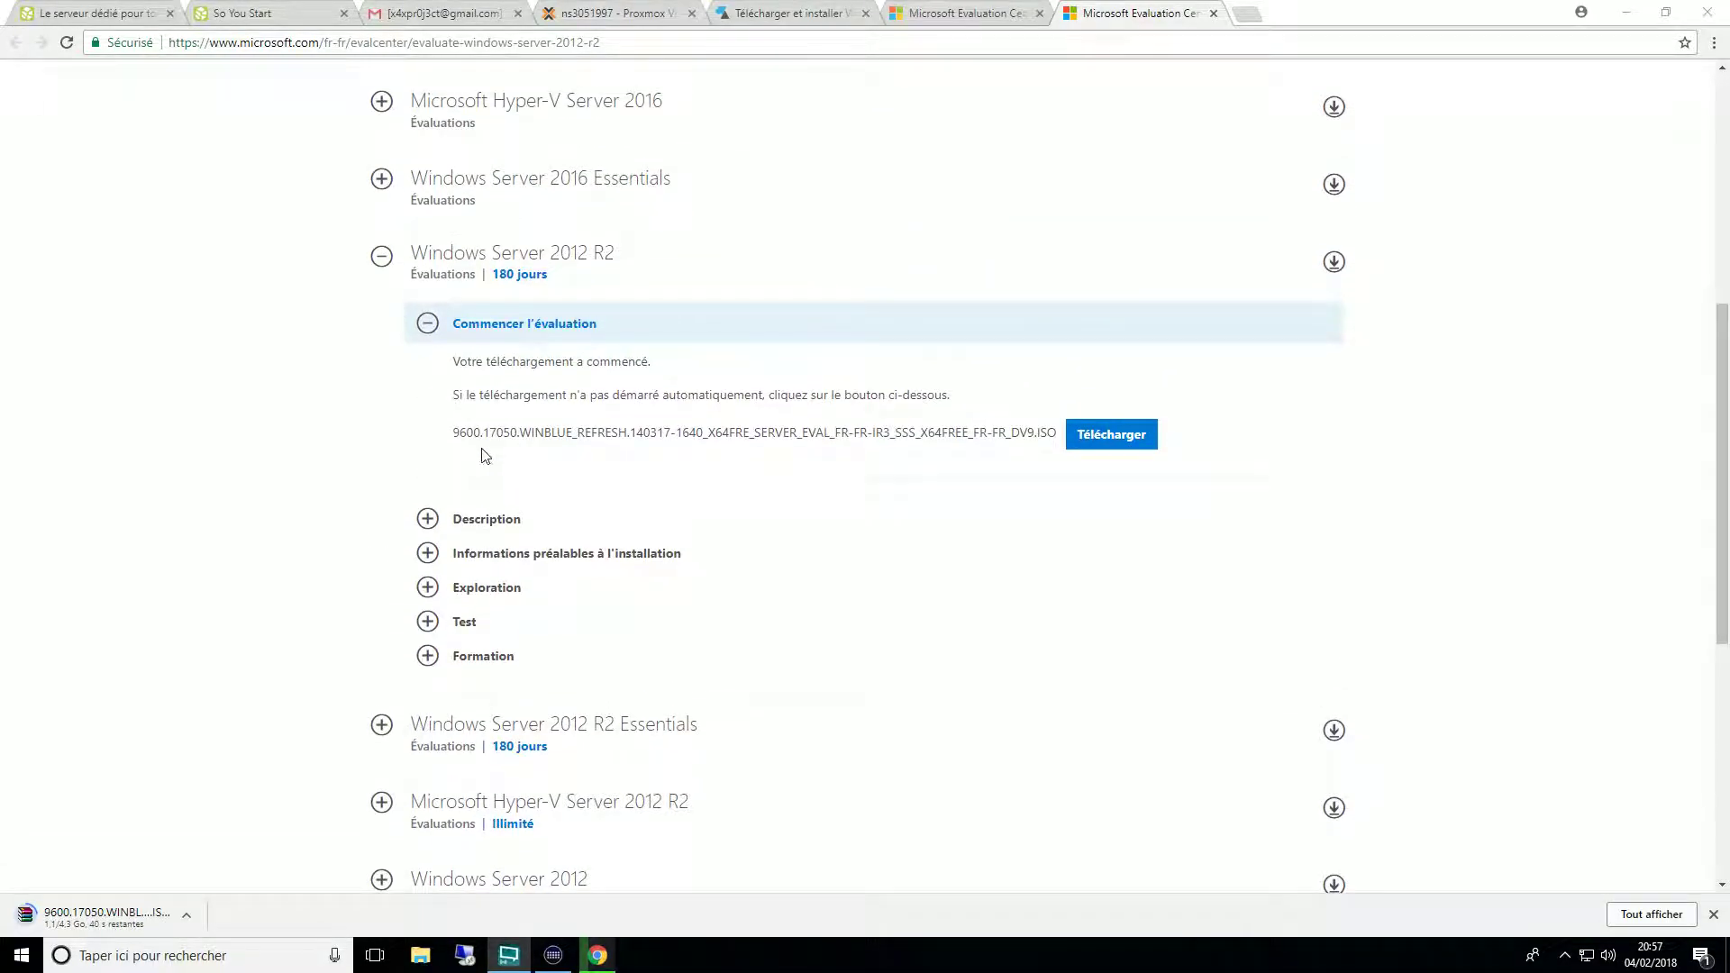
scroll(483, 451, "up", 2)
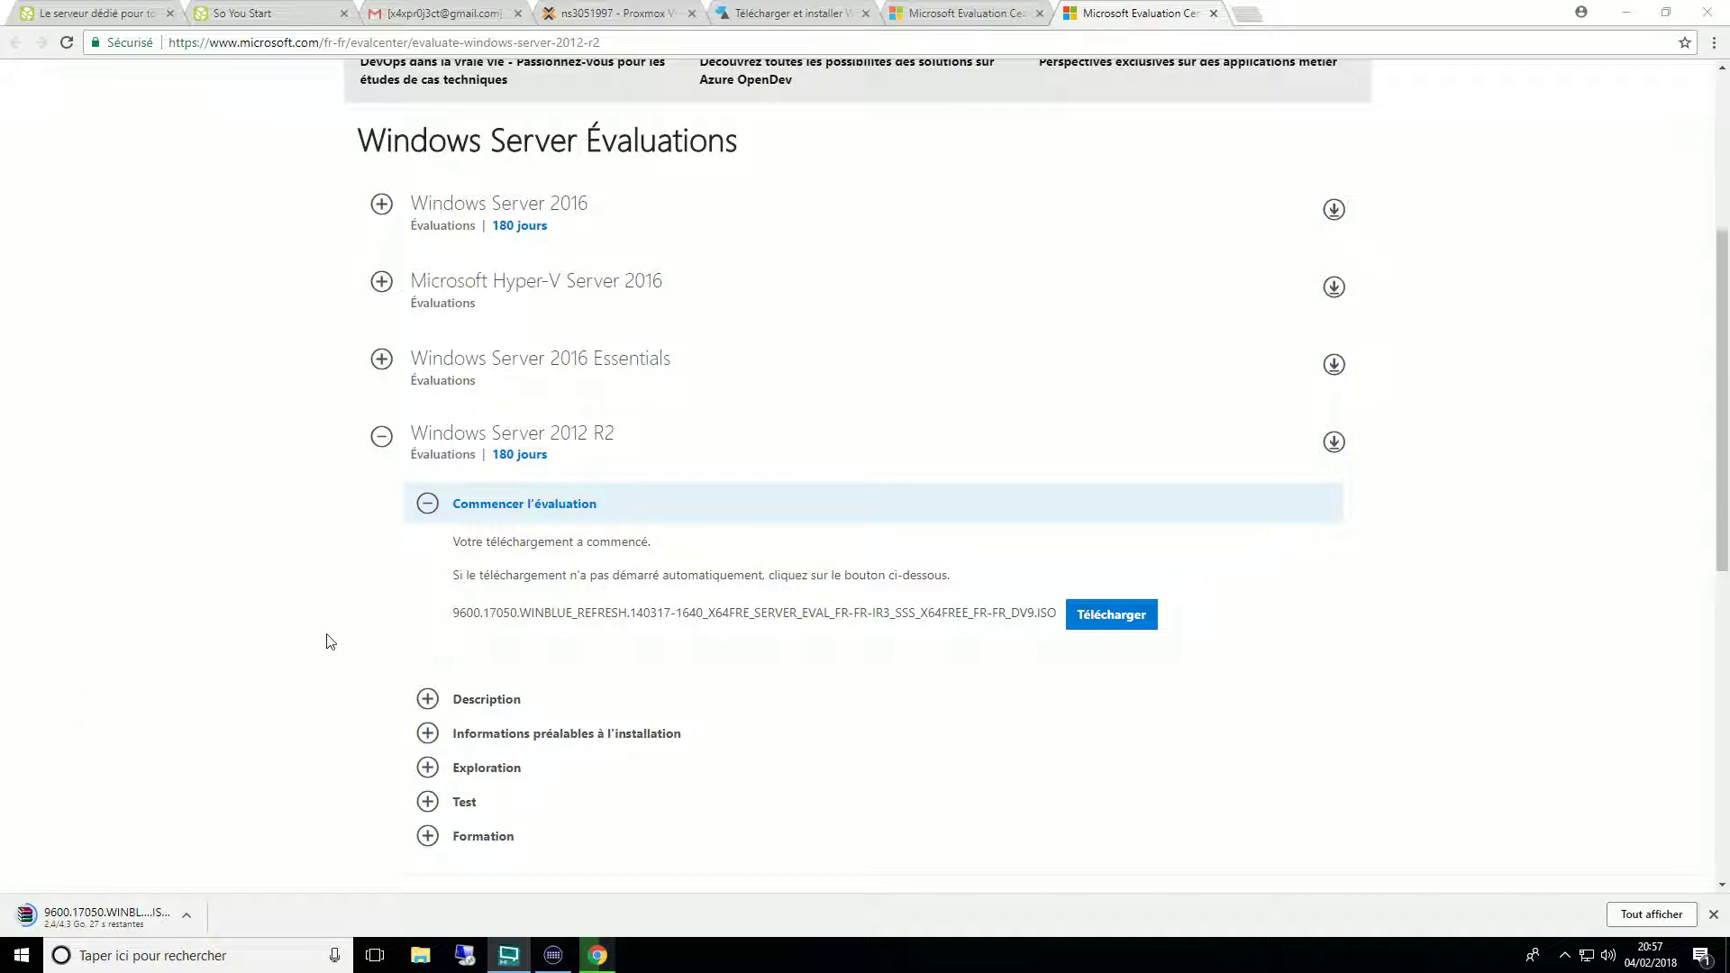
scroll(326, 641, "down", 2)
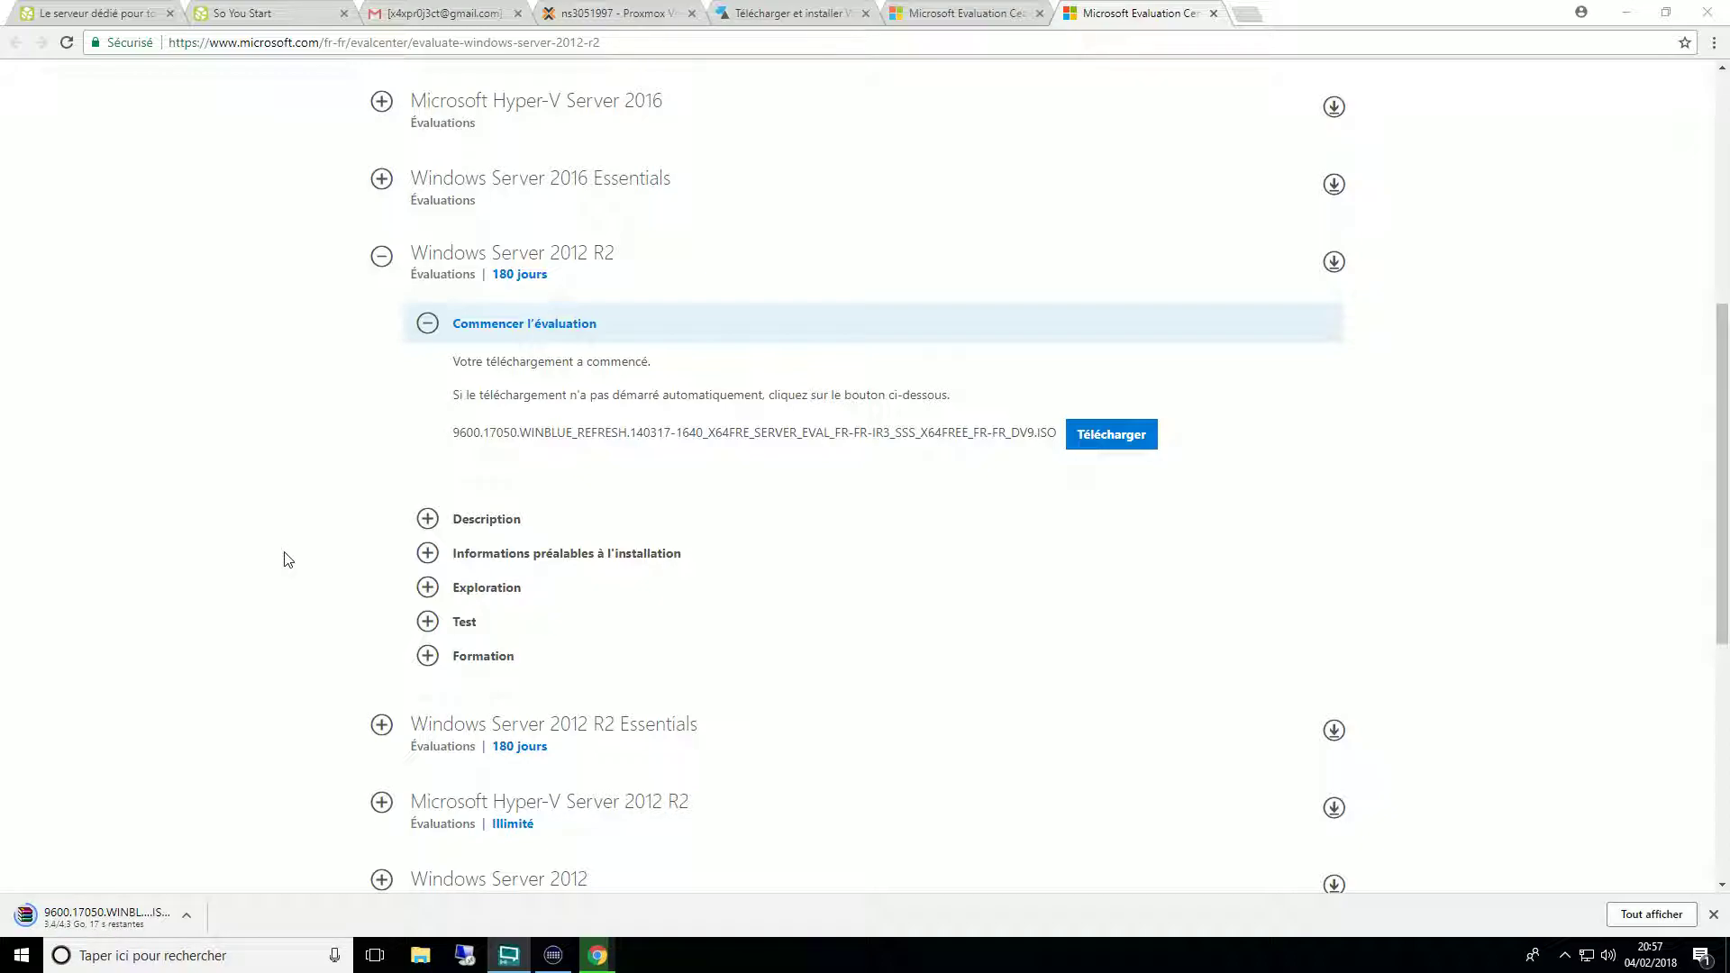
scroll(174, 491, "up", 3)
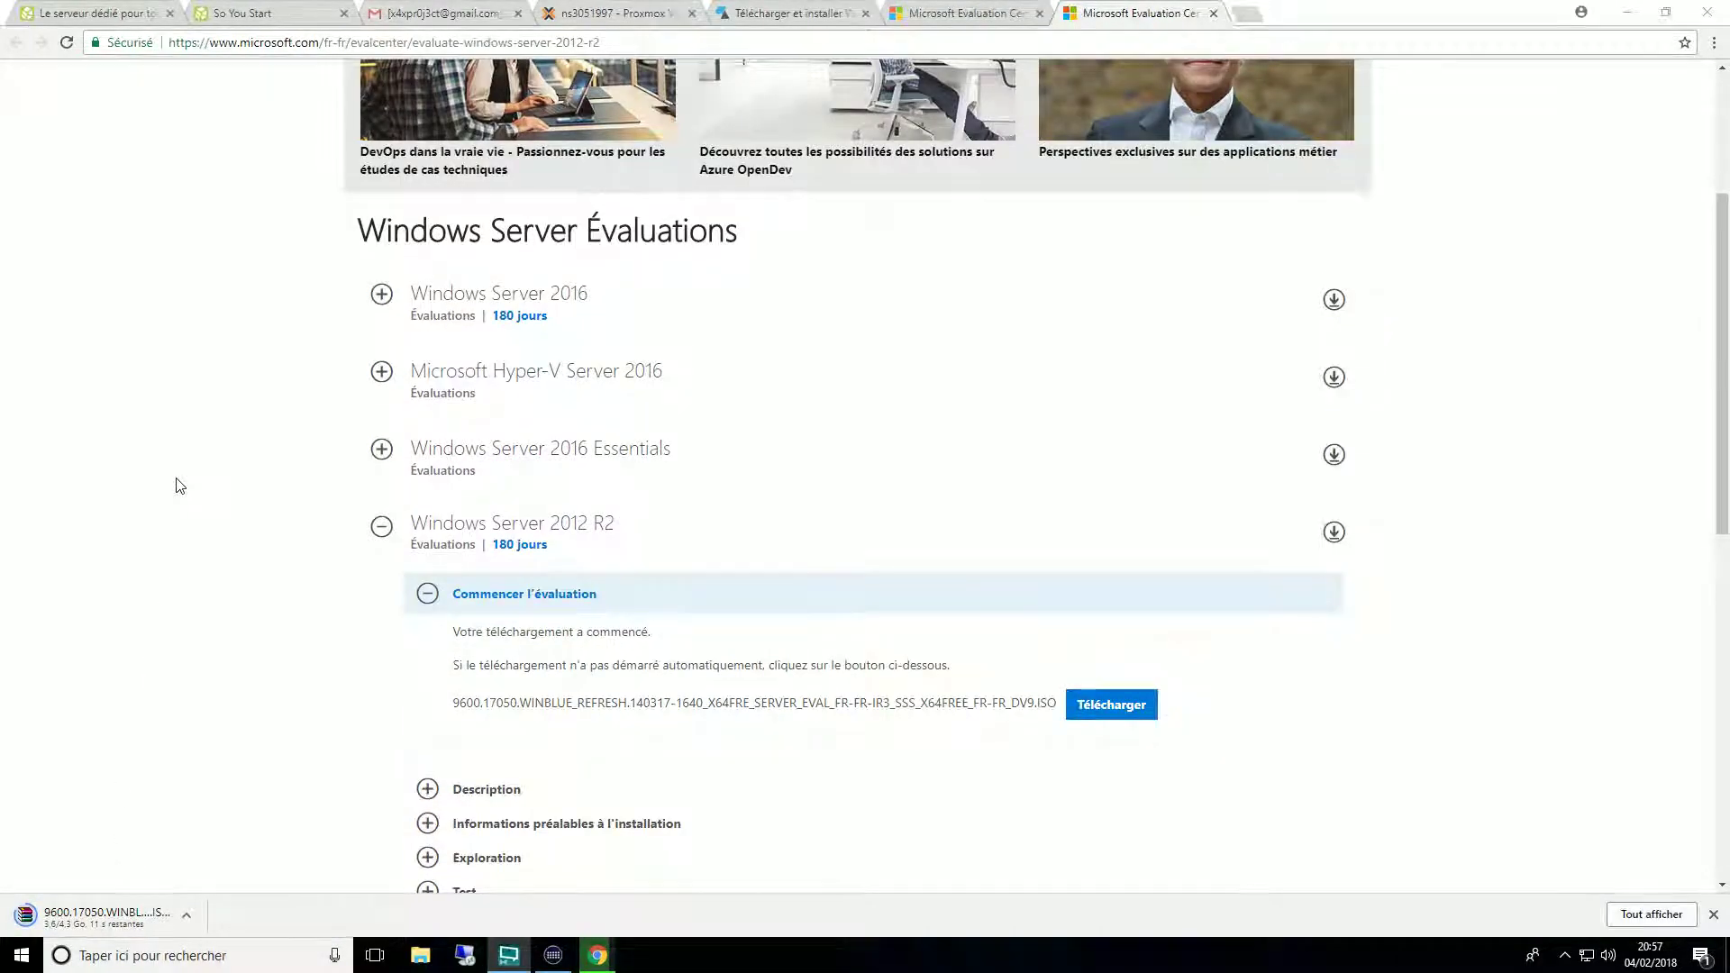
scroll(181, 486, "up", 3)
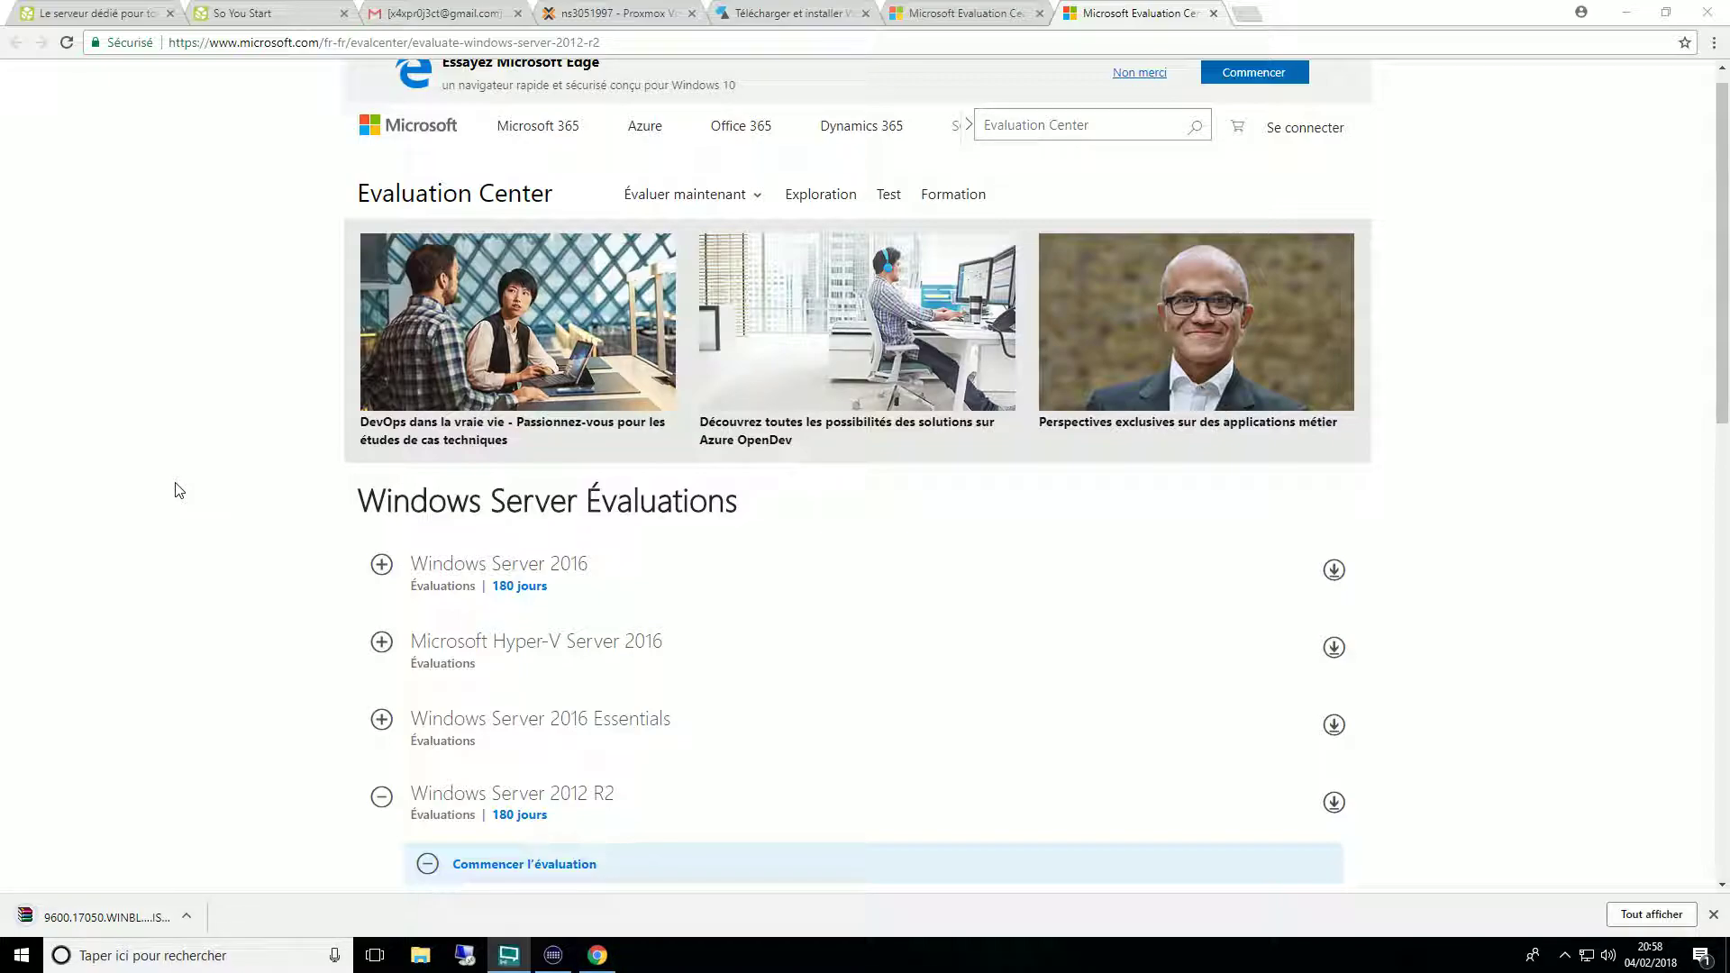
Upload the 9600.17050 Windows Server ISO from Téléchargements to Proxmox local storage
left_click(595, 13)
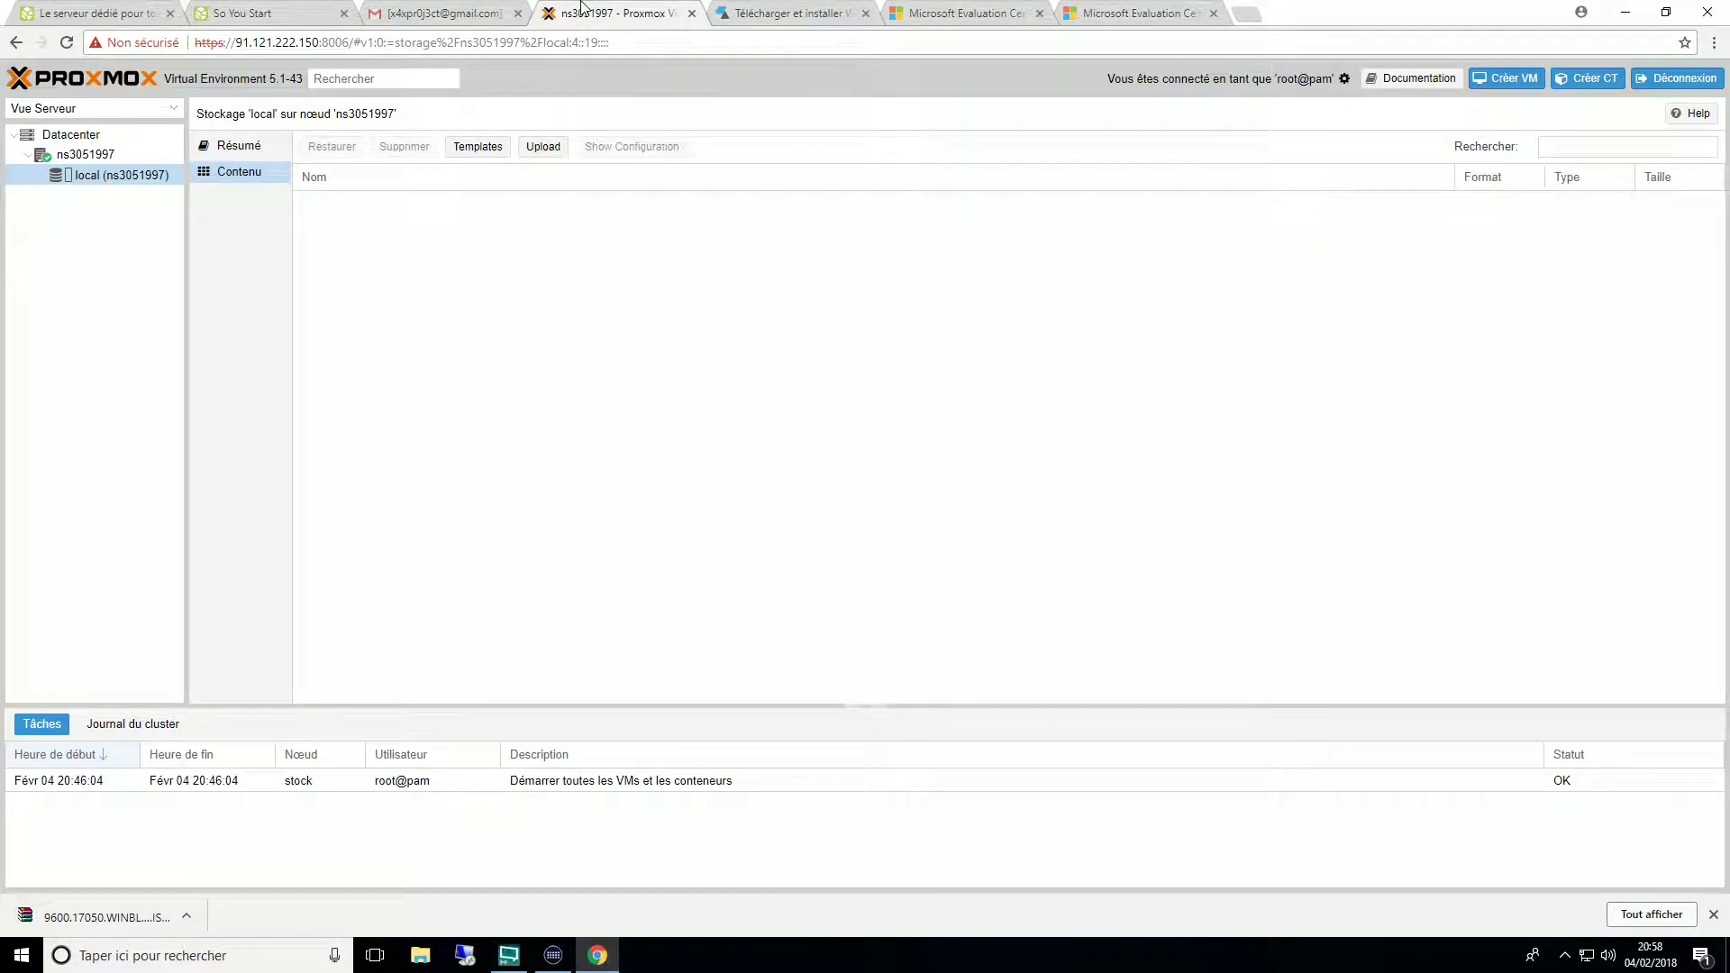
left_click(543, 146)
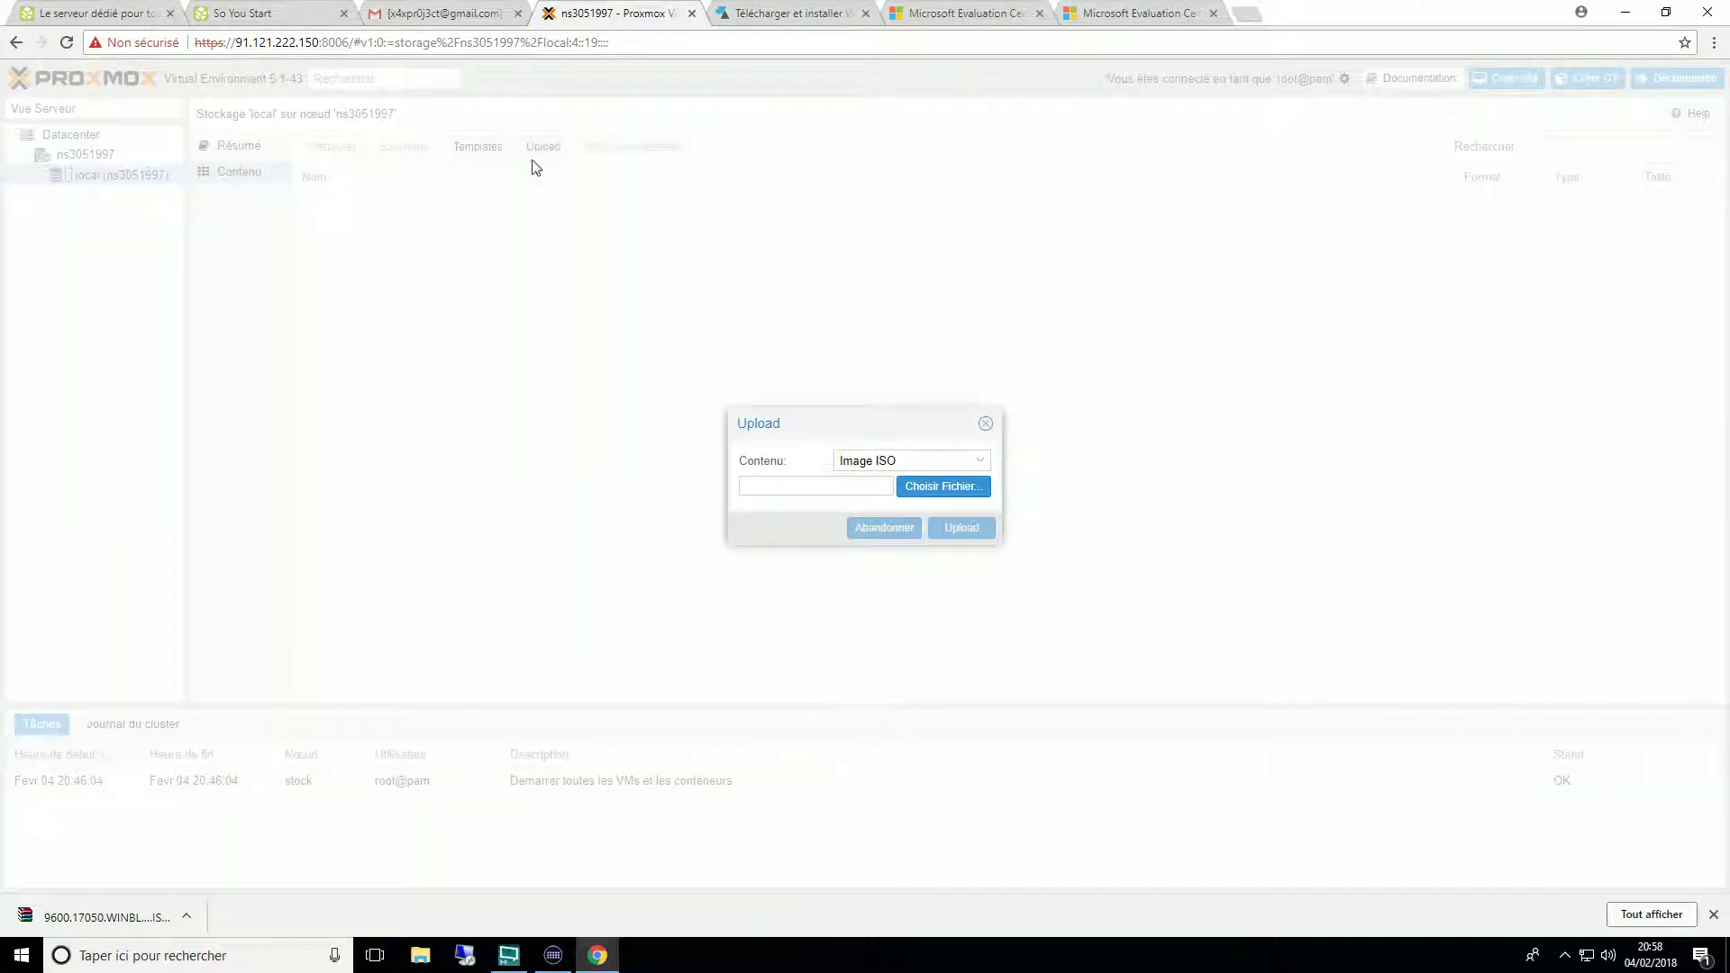
left_click(957, 487)
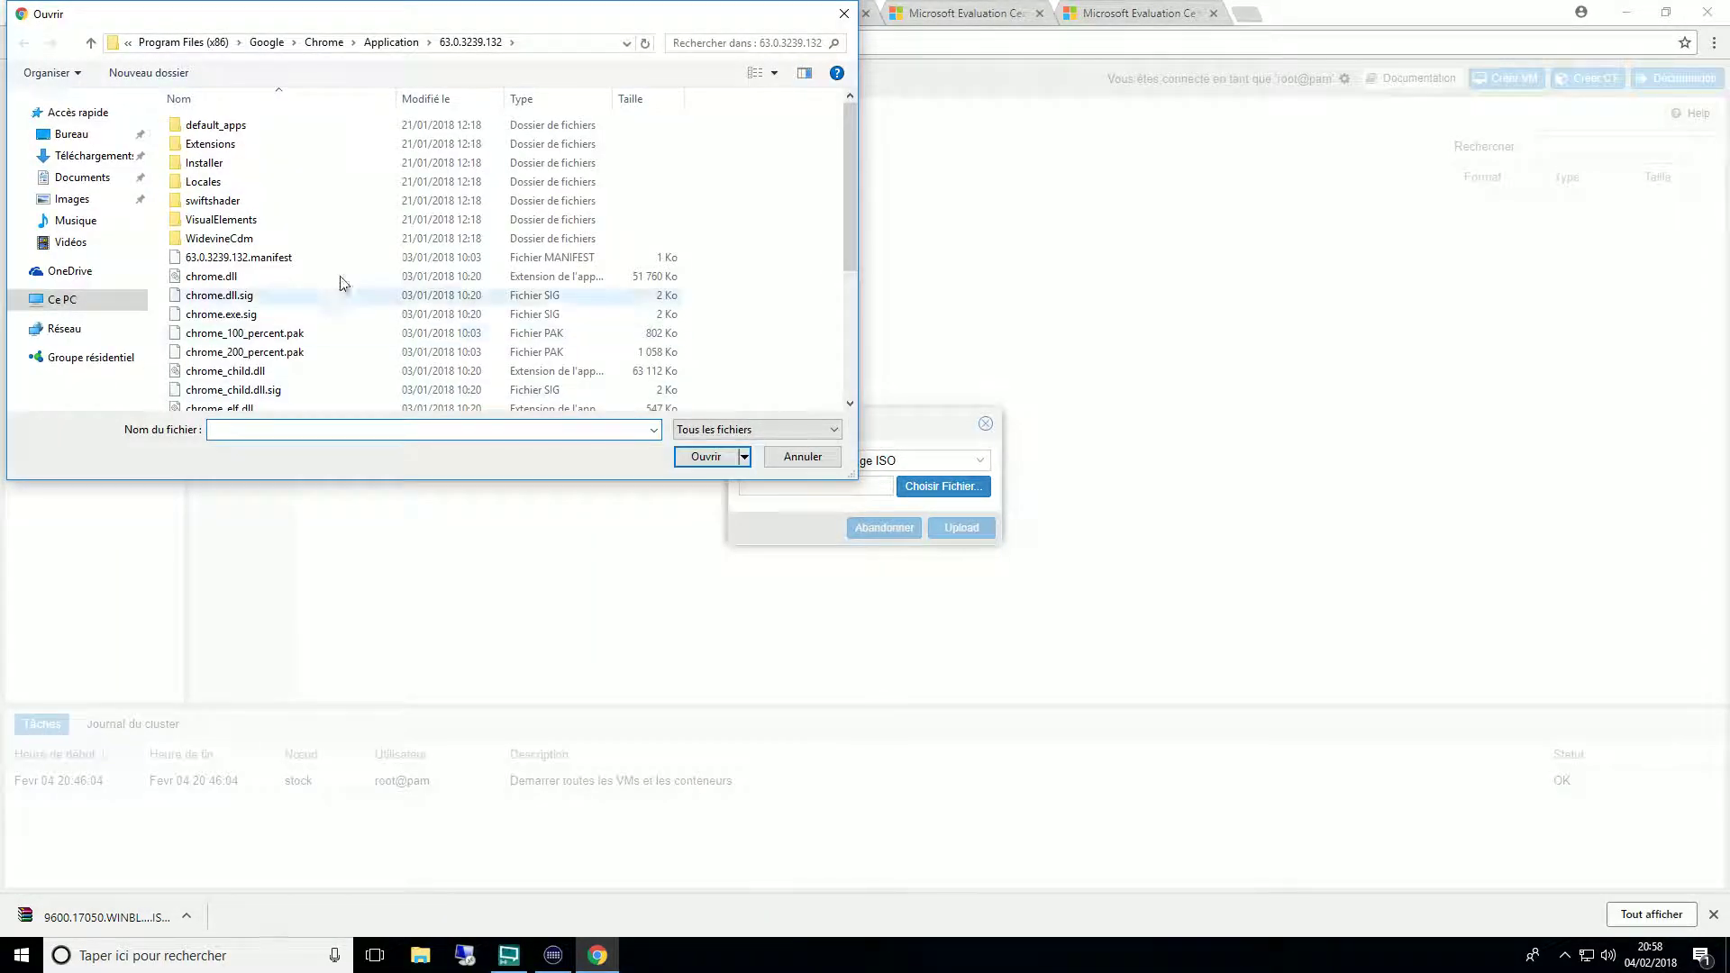
left_click(90, 155)
left_click(232, 125)
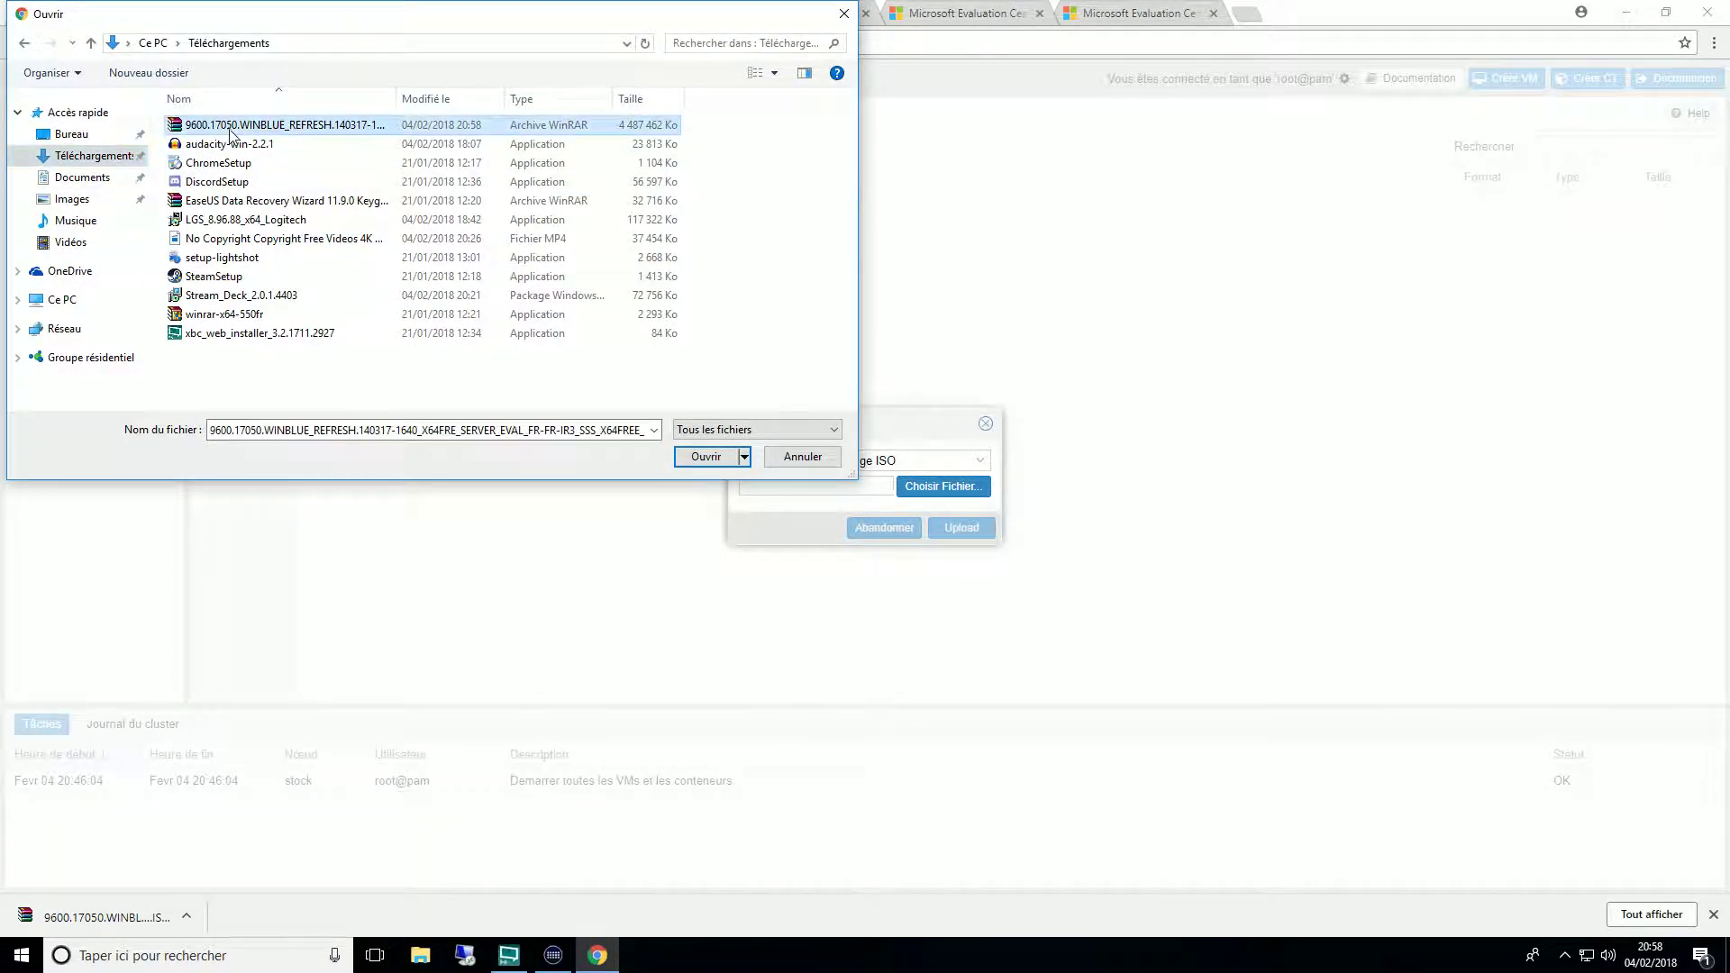
left_click(694, 457)
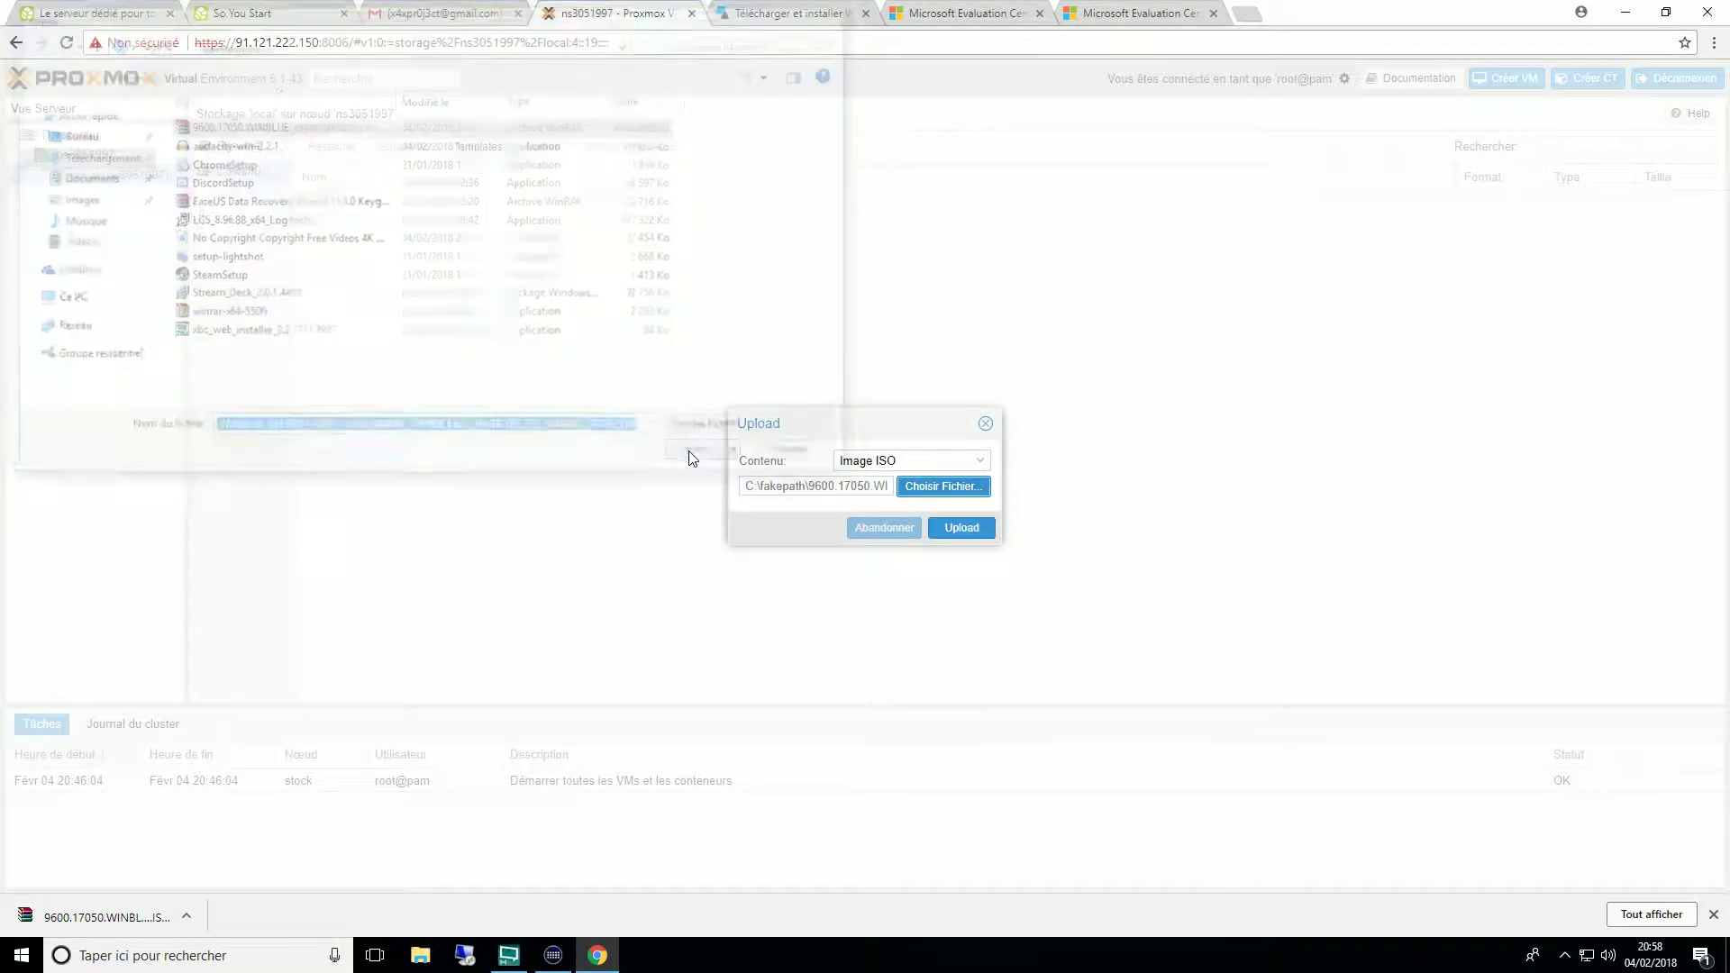
left_click(966, 528)
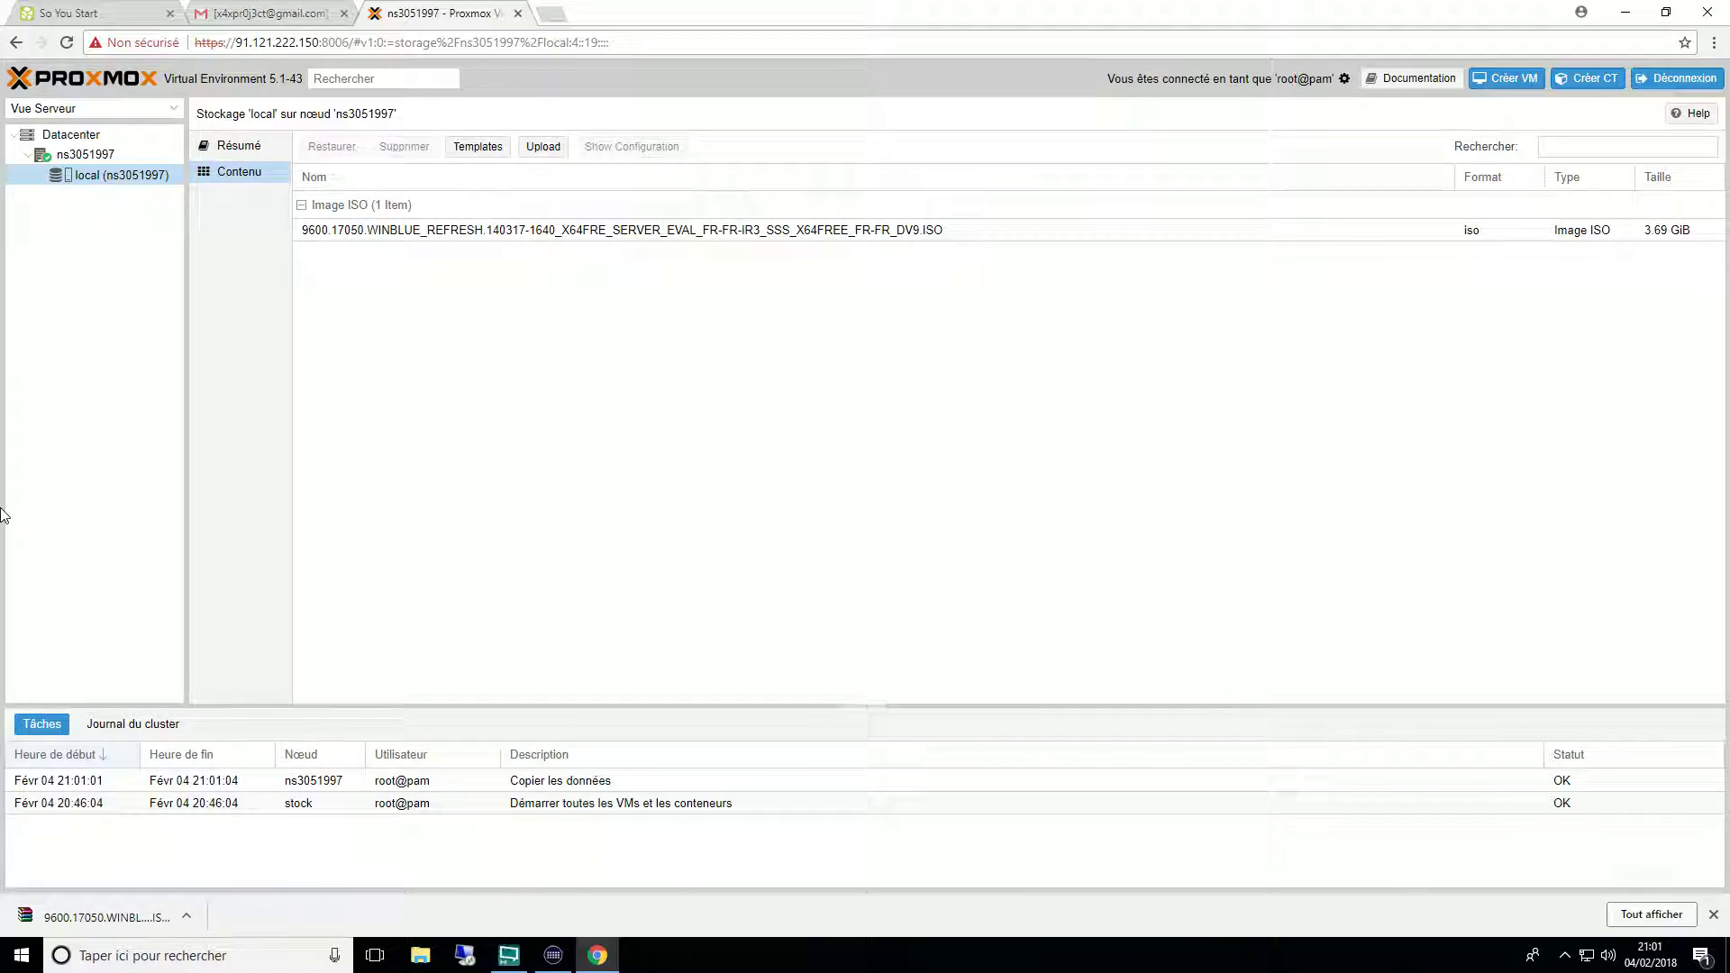
Start a new virtual machine named windows2012
left_click(1527, 90)
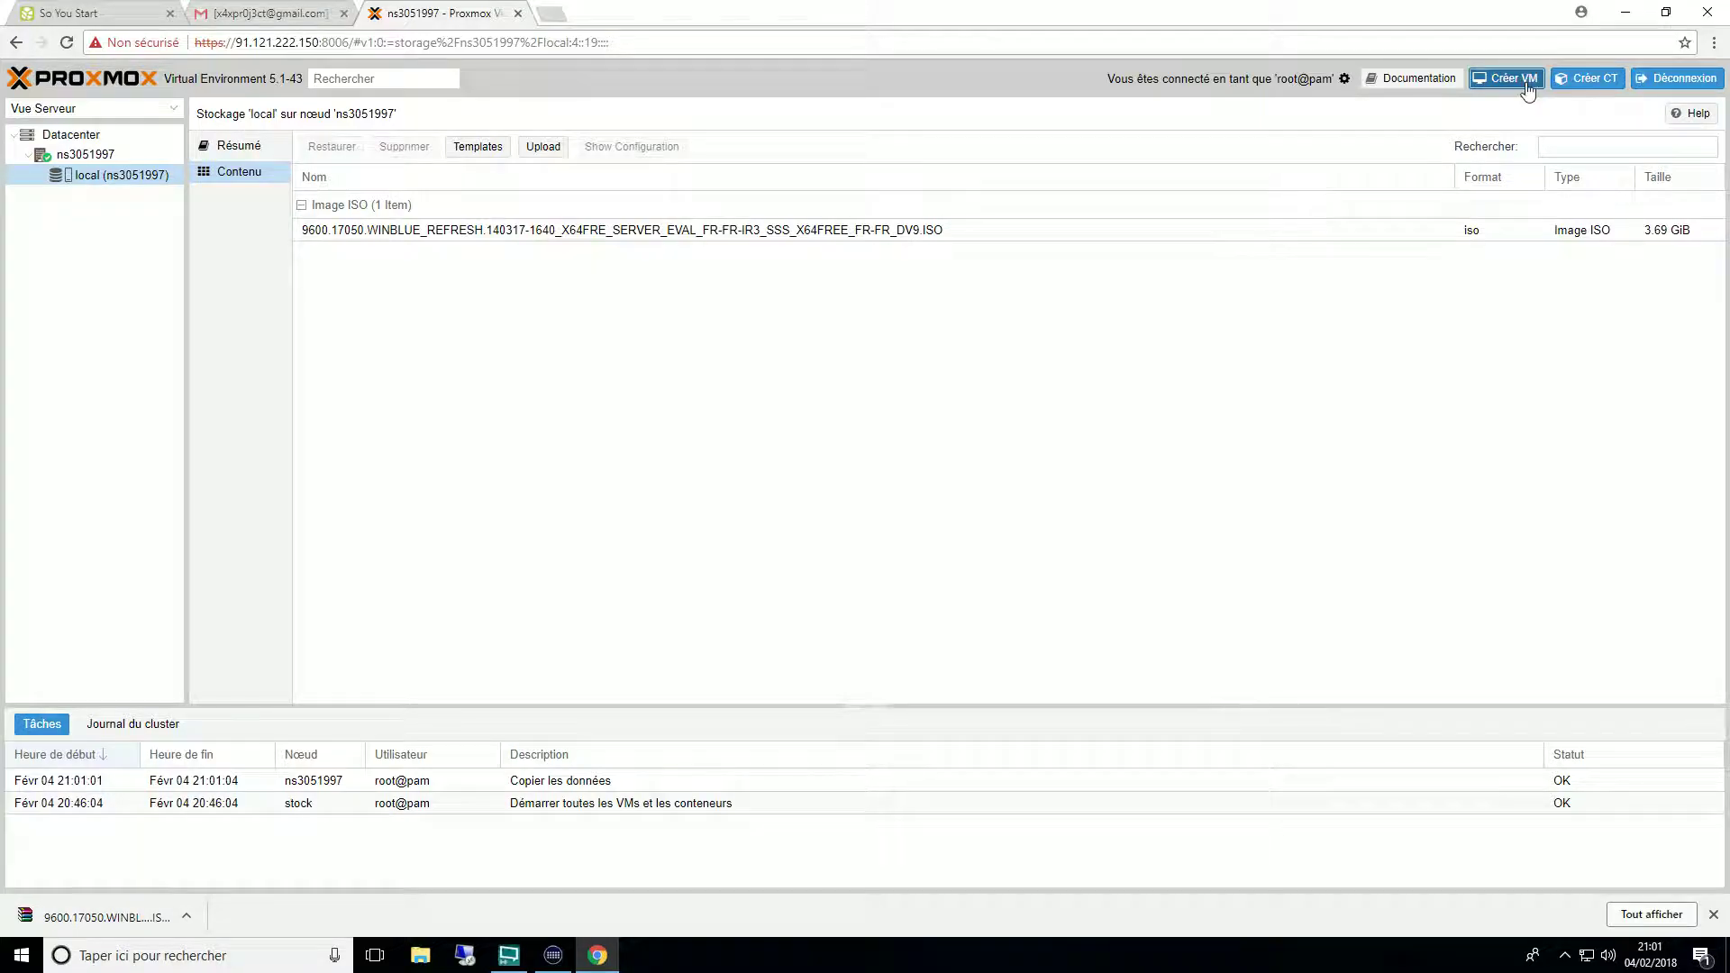
left_click(697, 361)
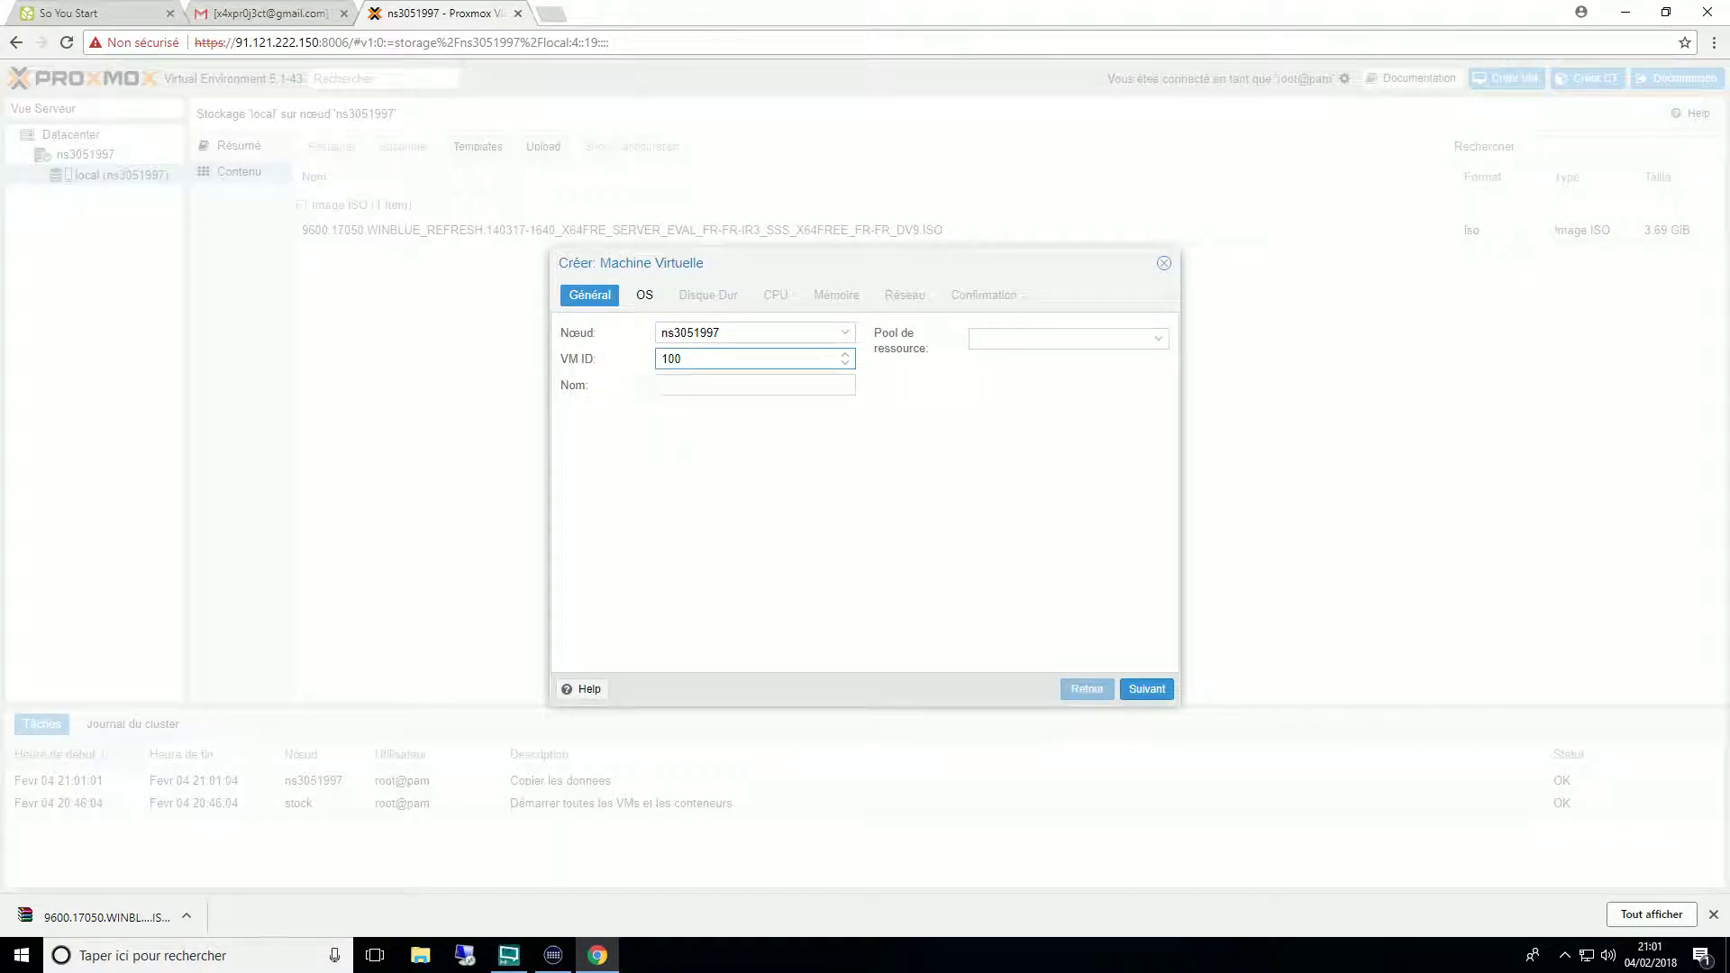
left_click(674, 384)
type("wi")
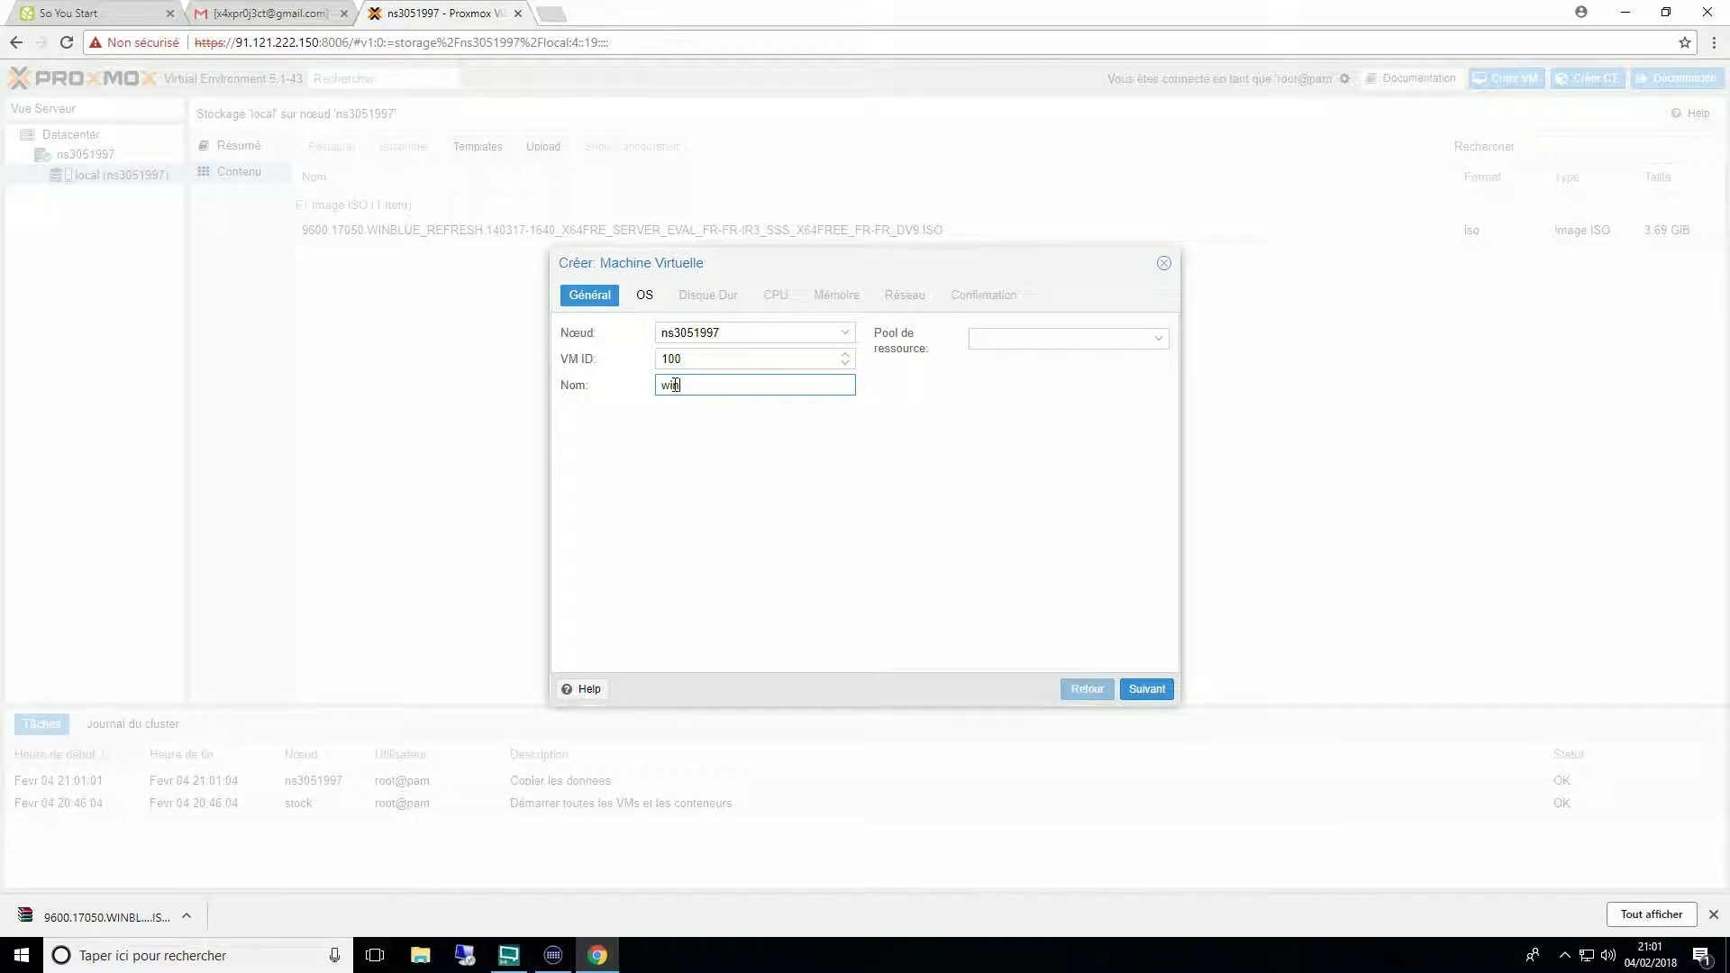
type("ndows2")
type("012")
Boot from the Windows Server ISO with guest OS Microsoft Windows 8.x/2012/2012r2
left_click(645, 296)
left_click(691, 386)
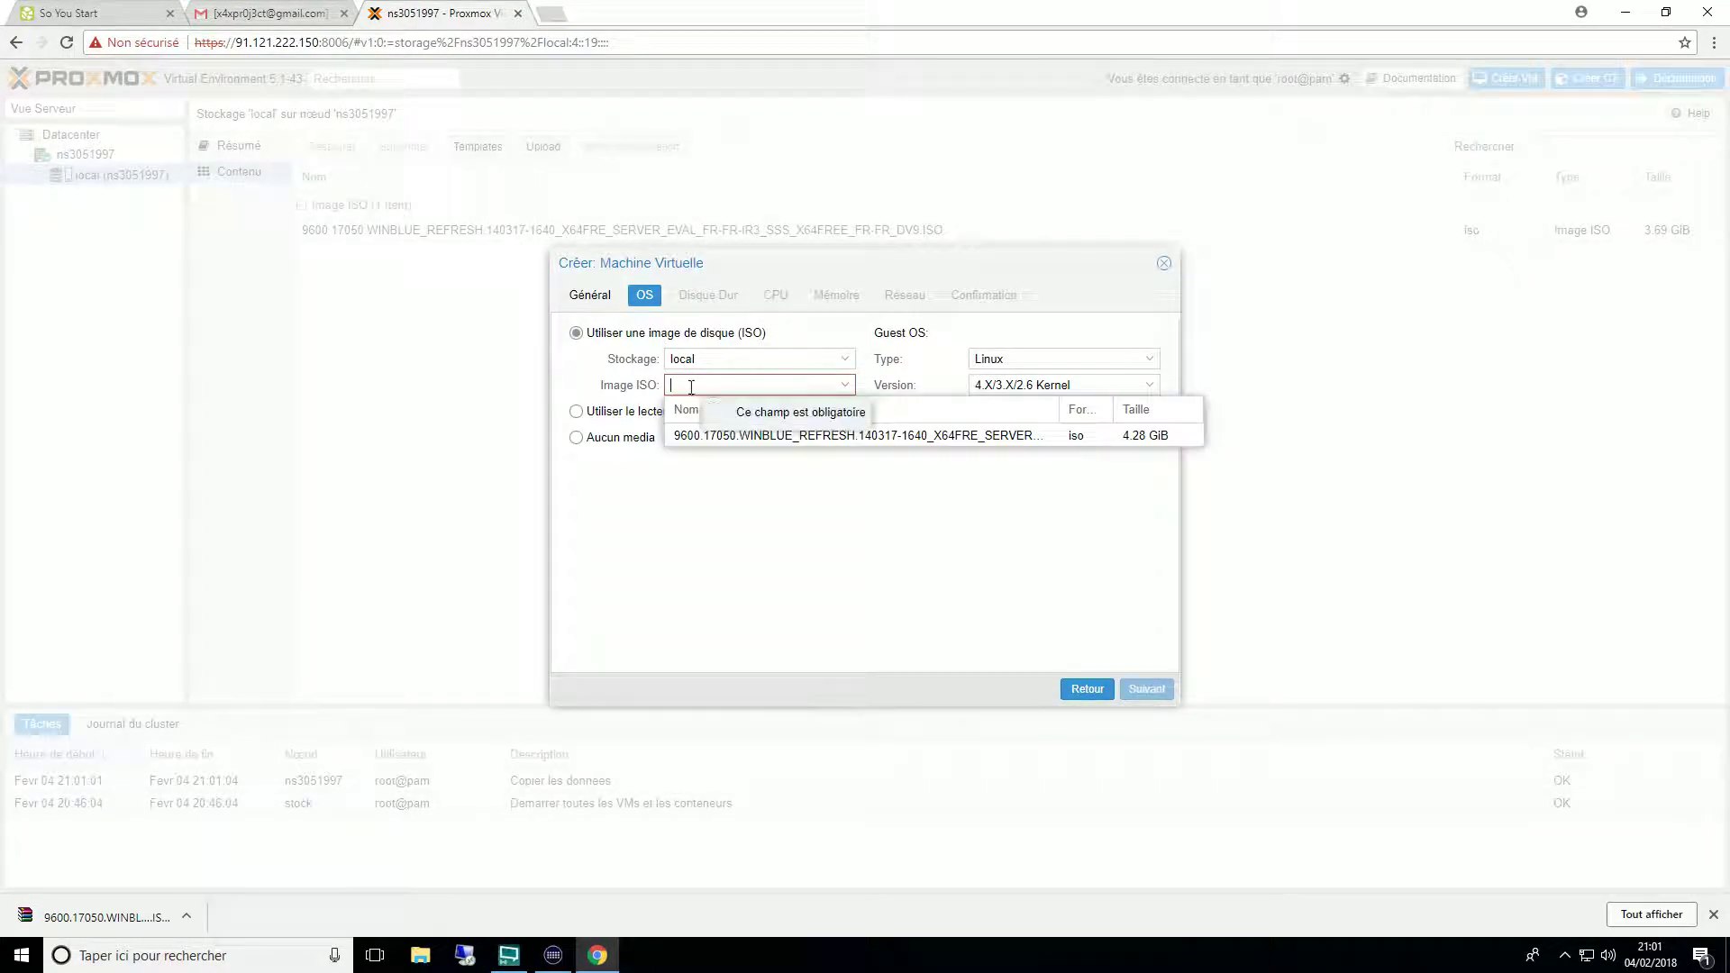
left_click(699, 436)
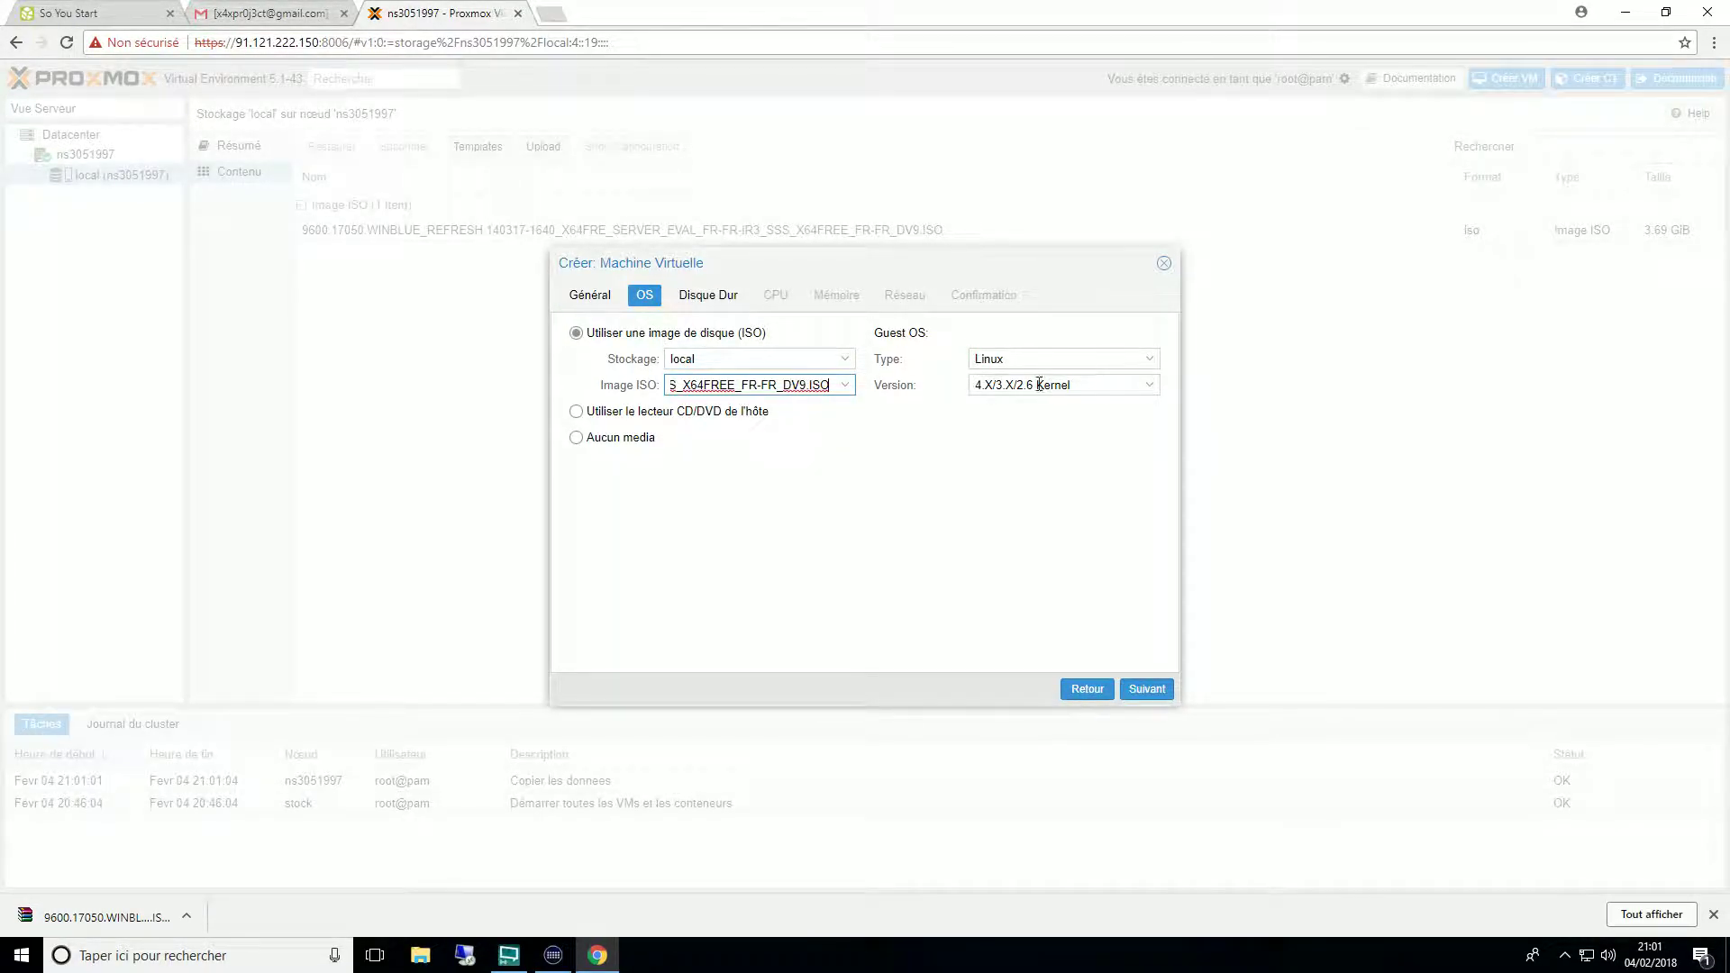
left_click(1036, 358)
left_click(1009, 401)
left_click(1014, 386)
left_click(1018, 425)
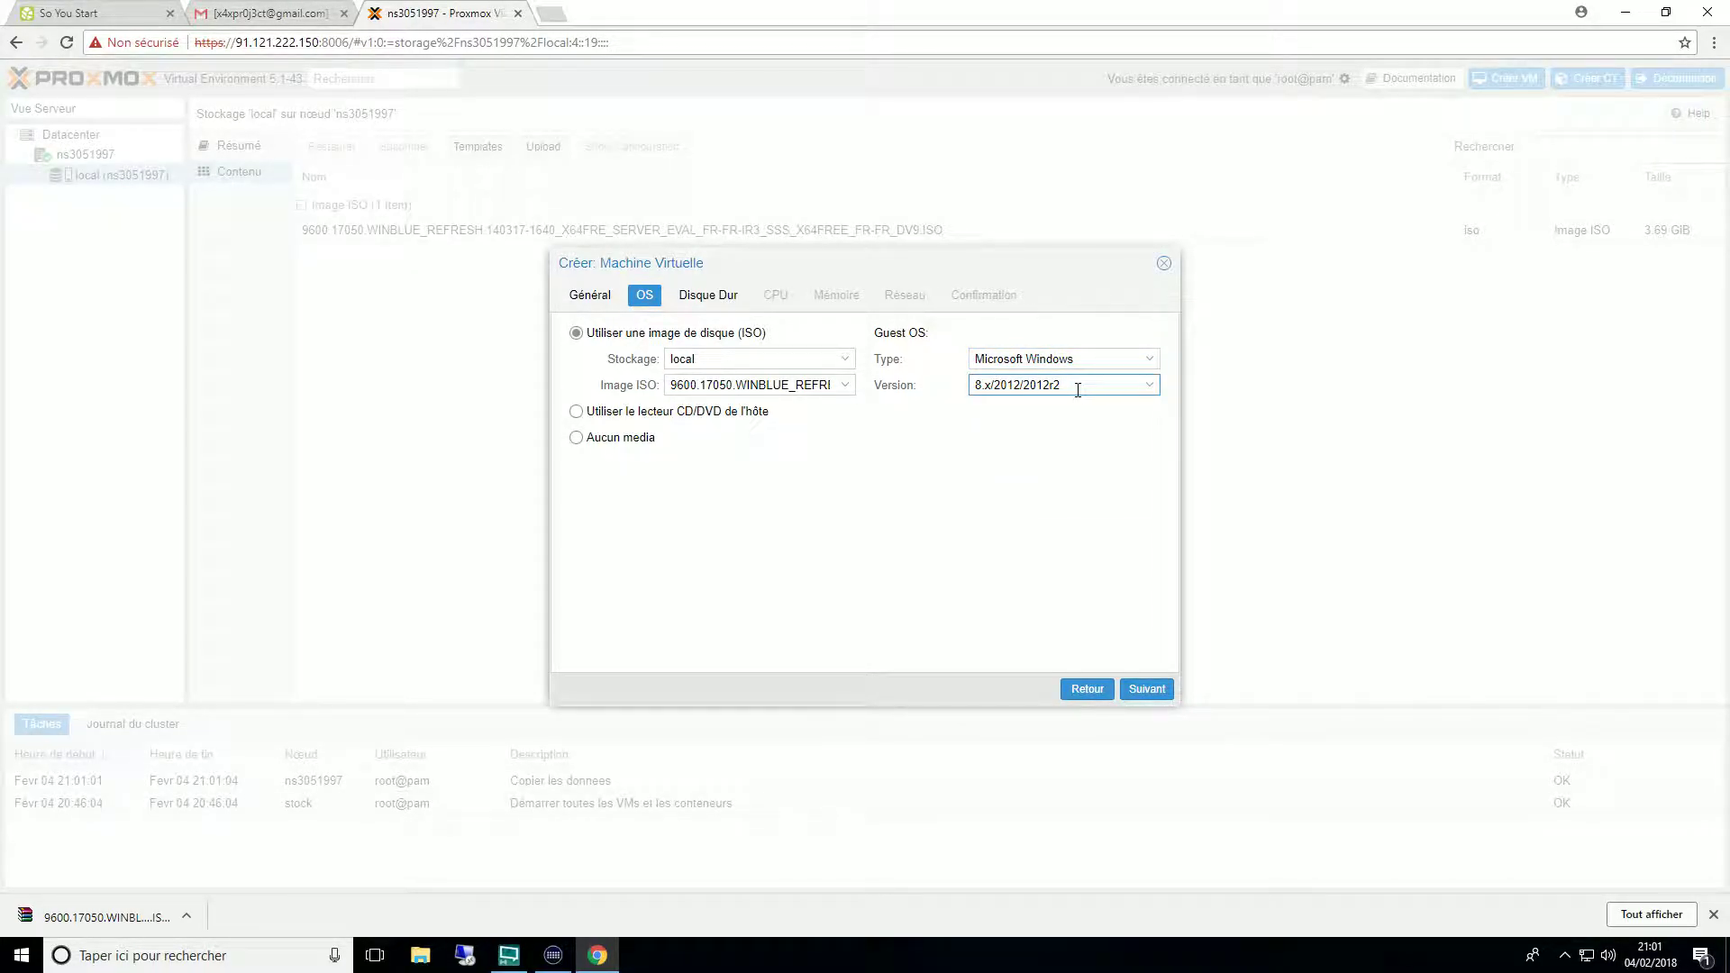
Give the VM a 250 GB disk and 2 sockets × 4 cores
left_click(708, 294)
left_click_drag(685, 391, 625, 401)
type("250")
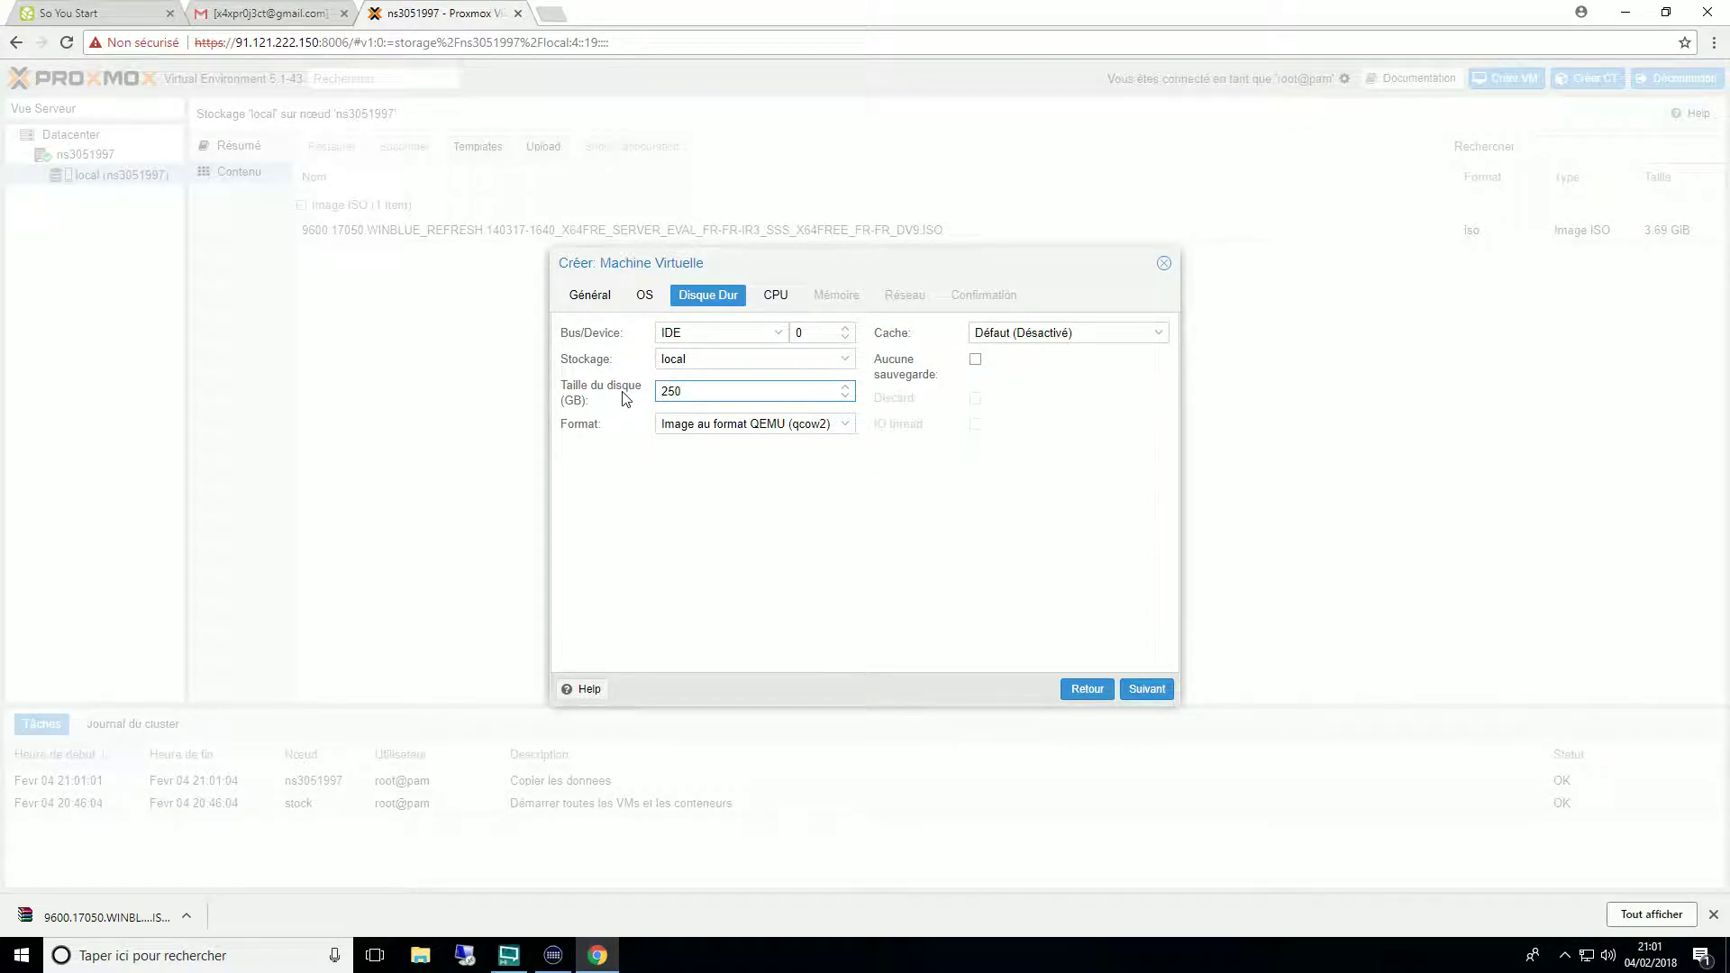
left_click(1134, 692)
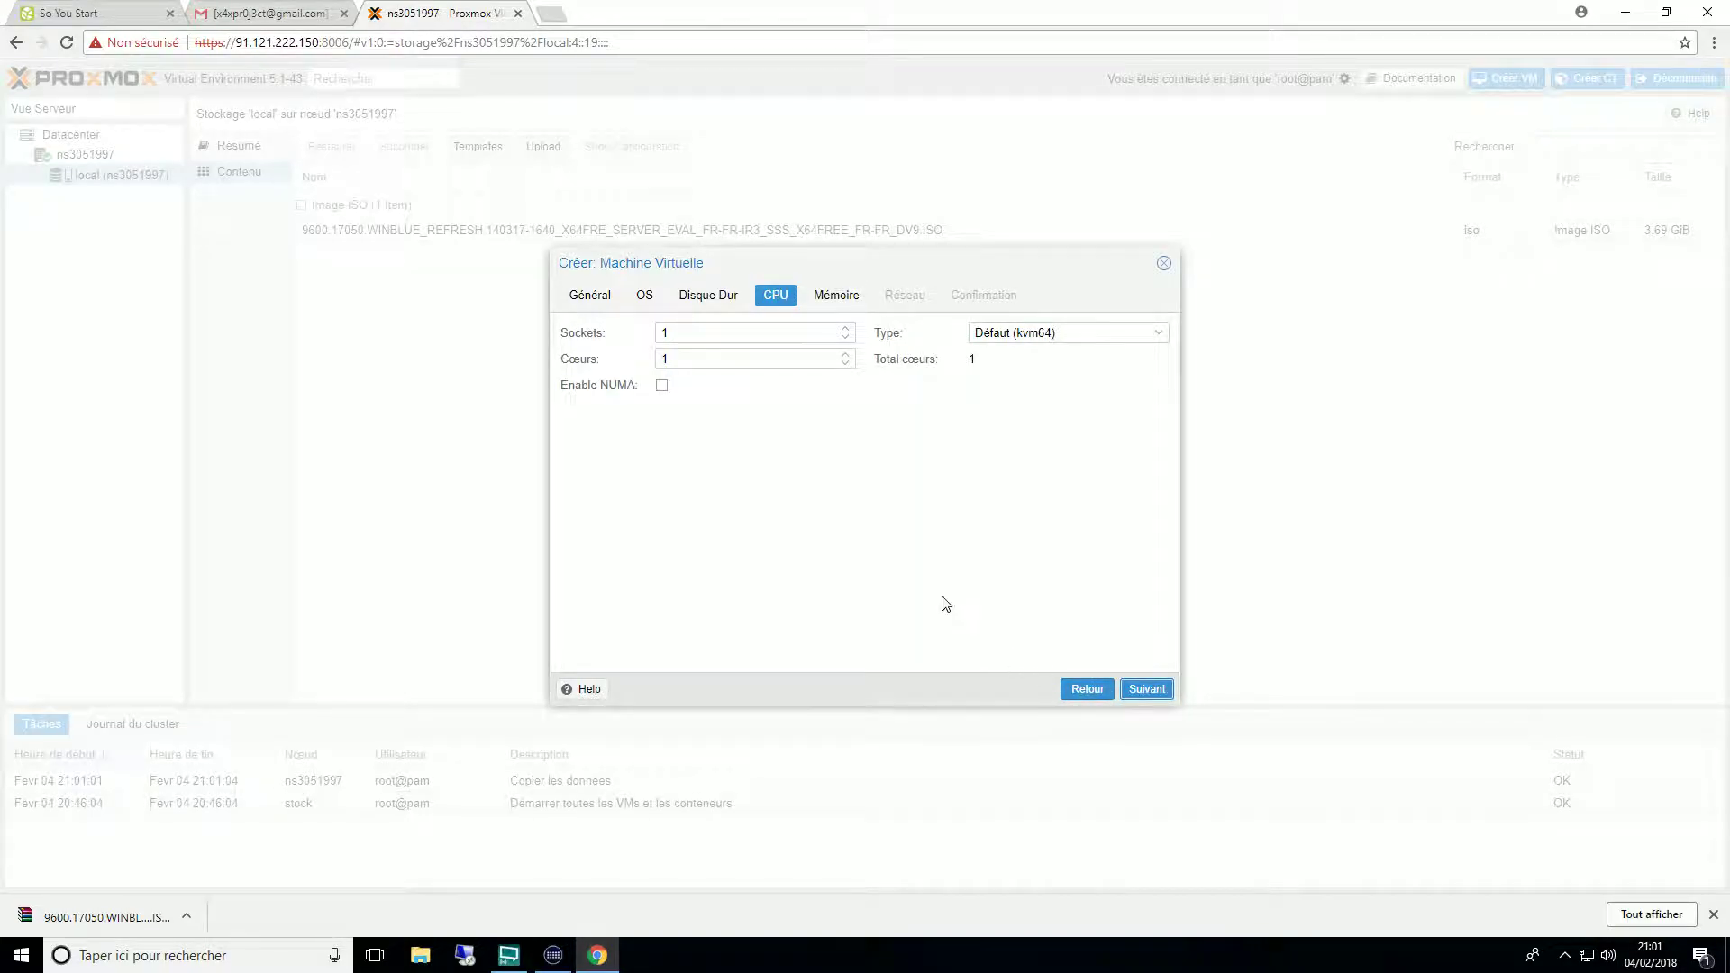
mouse_move(676, 335)
left_mouse_down()
mouse_move(636, 331)
mouse_move(658, 359)
left_mouse_up()
type("2")
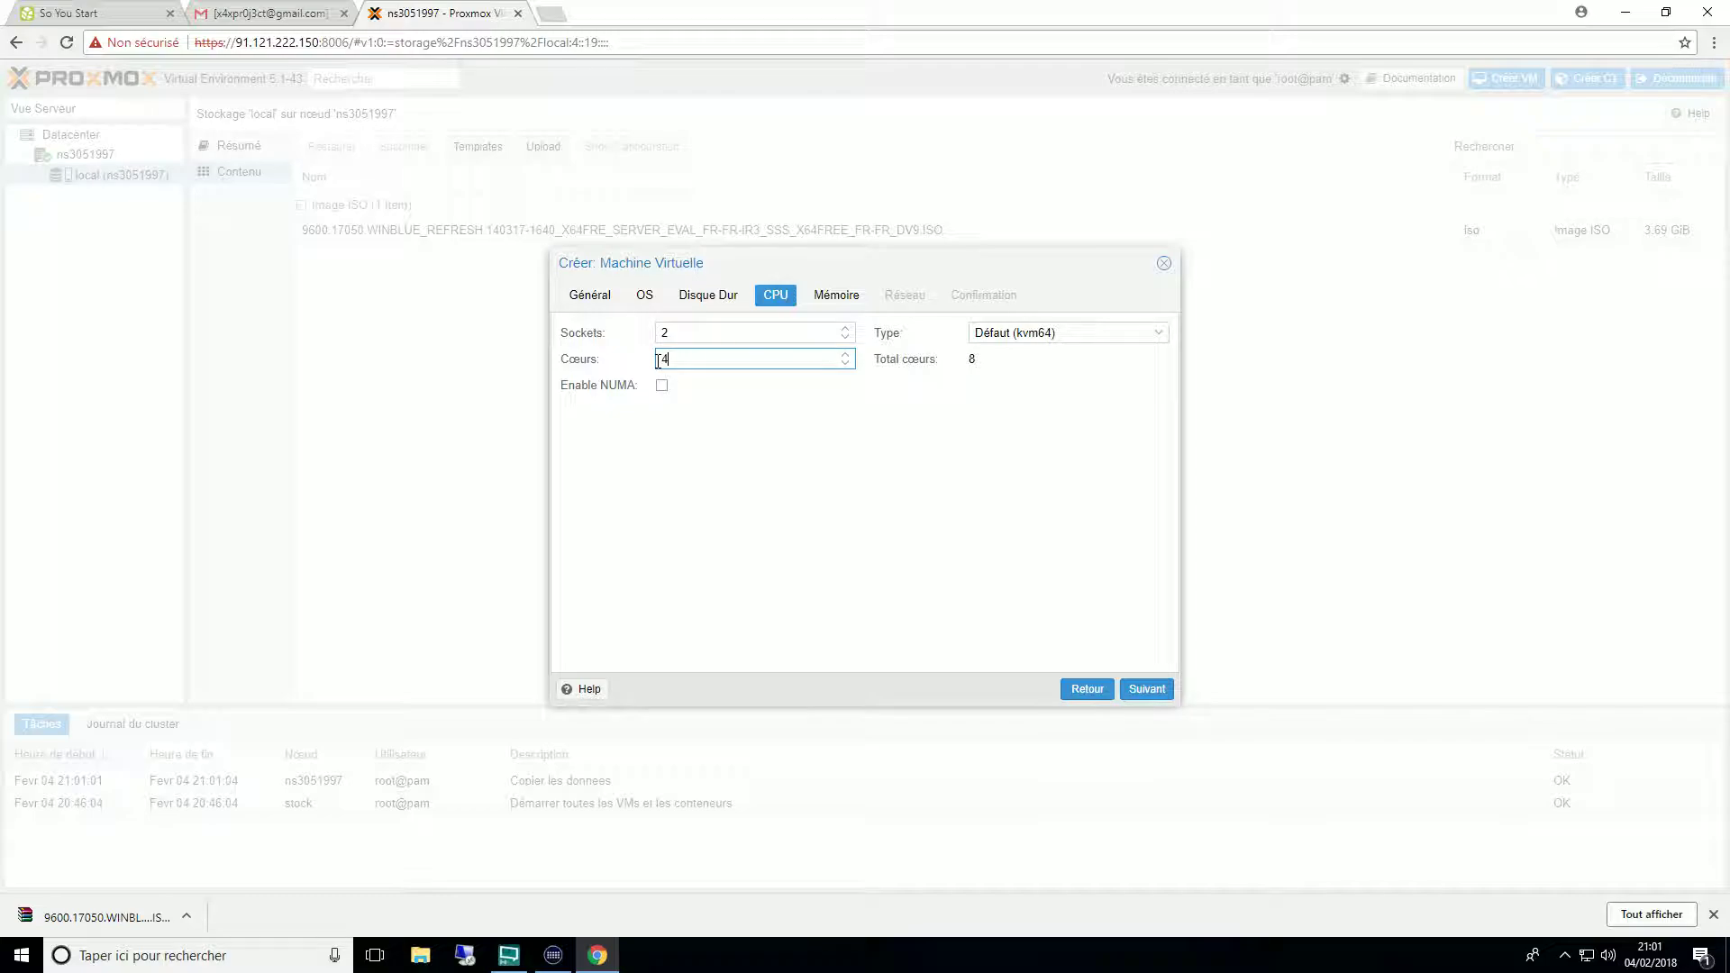
left_click(730, 452)
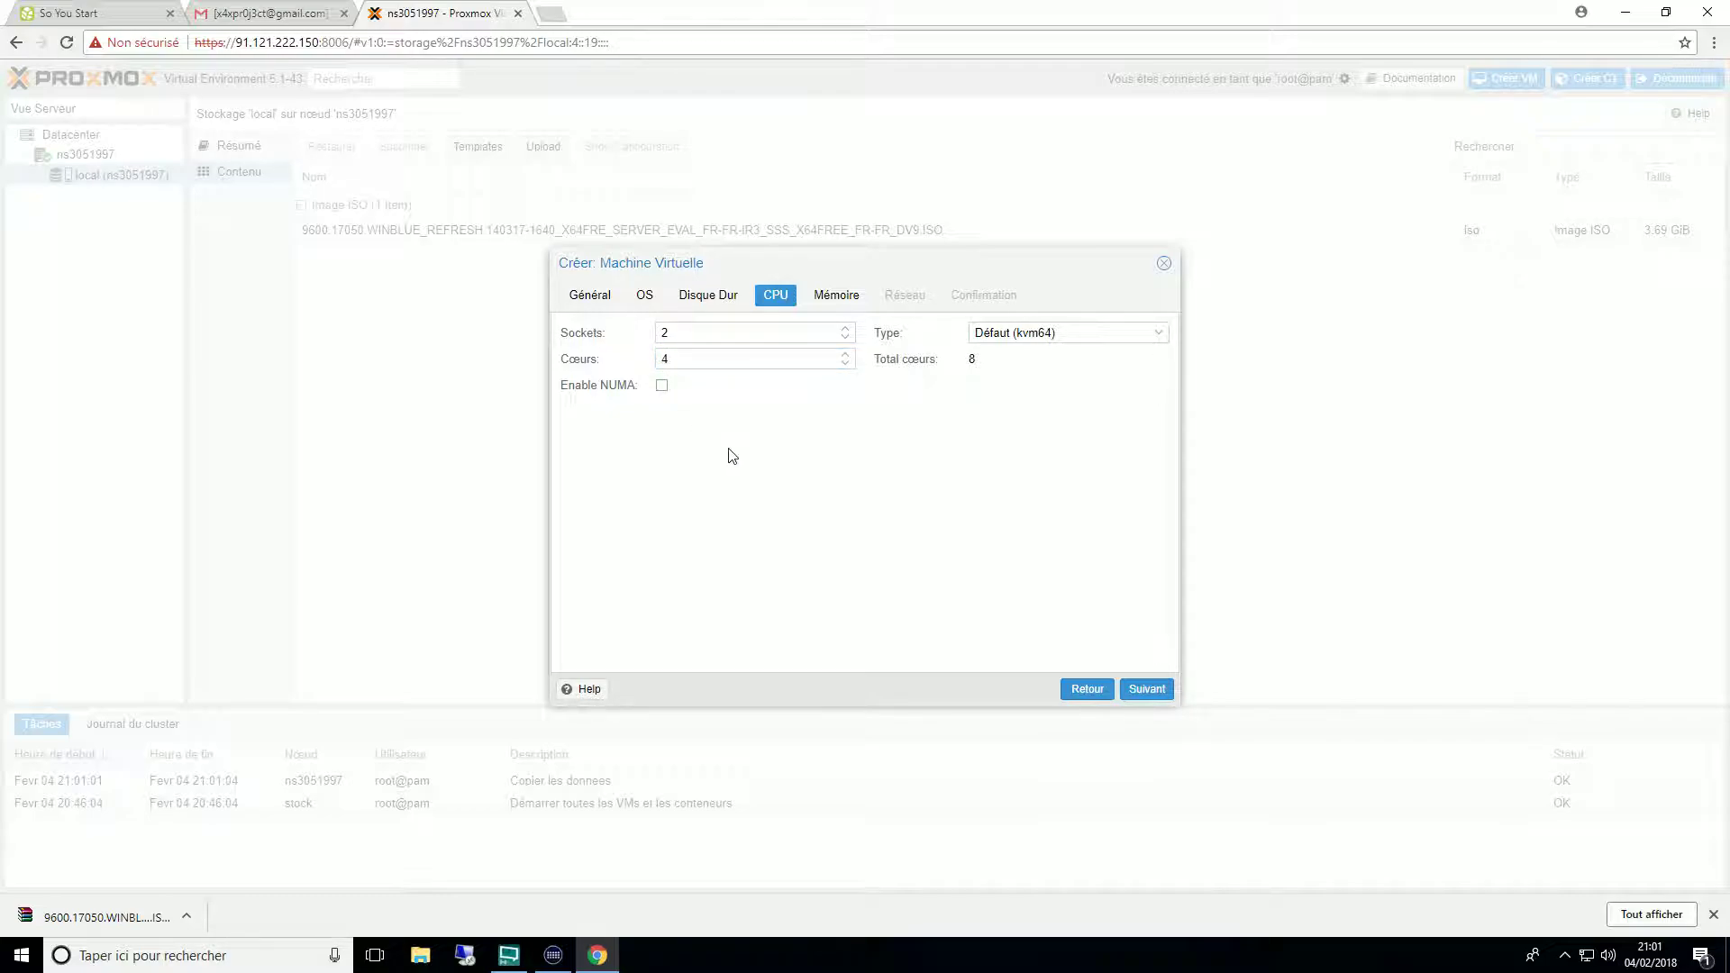
left_click(1146, 690)
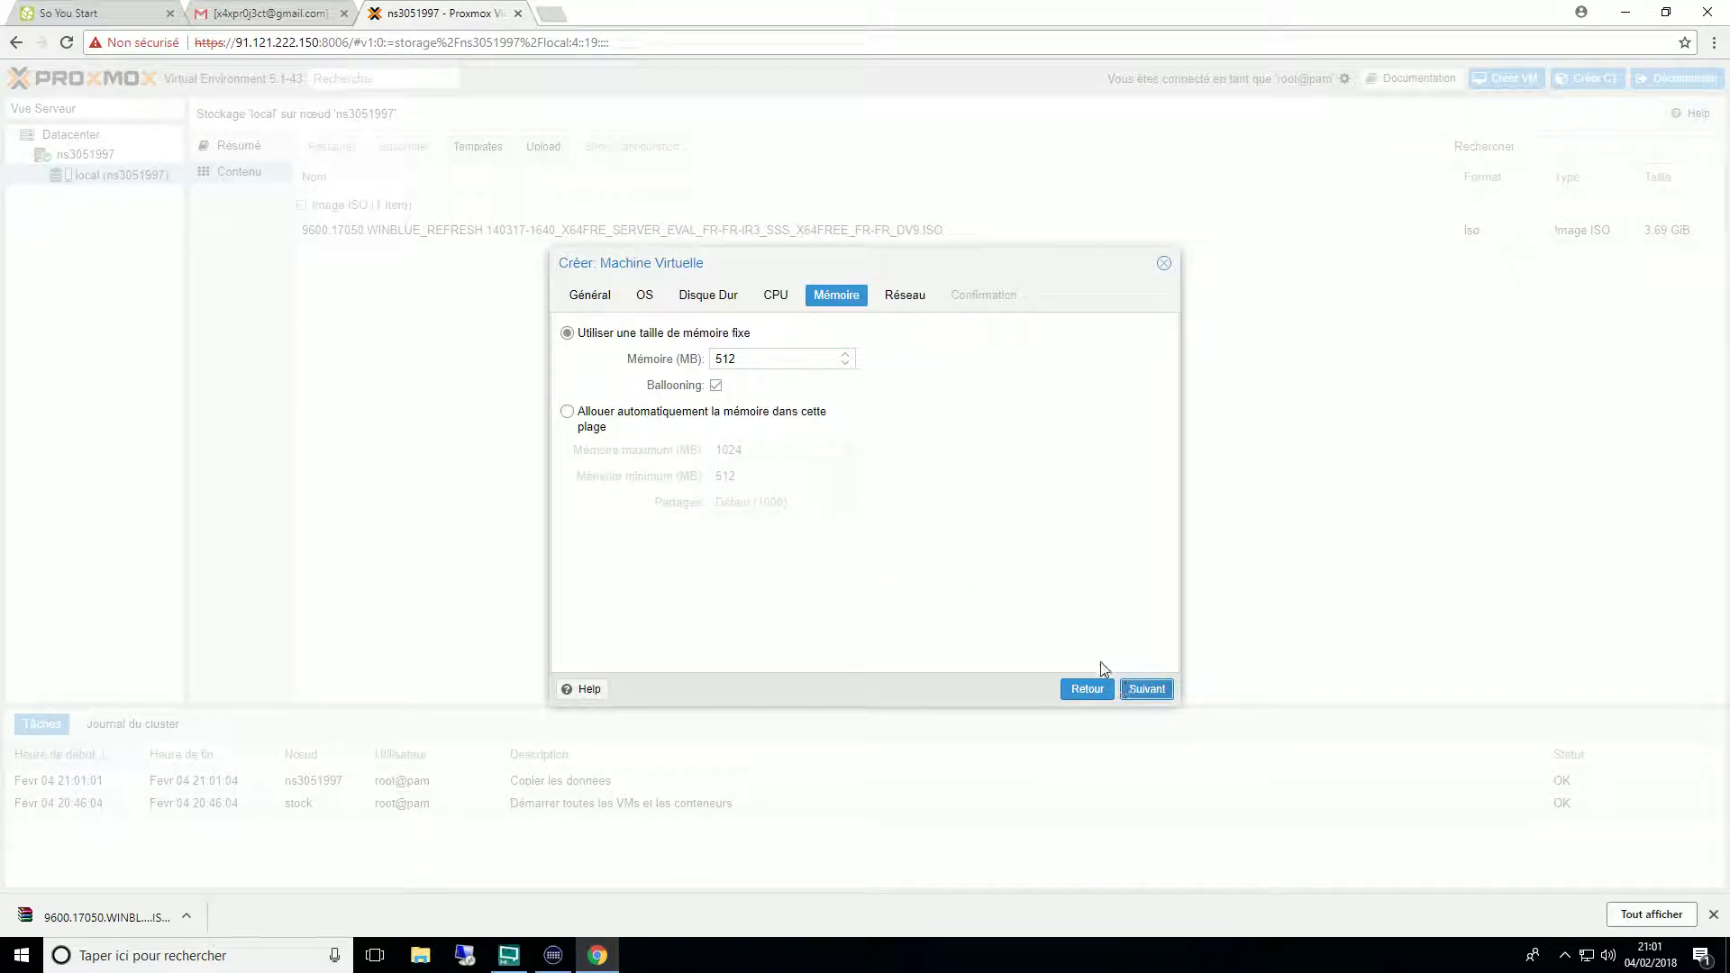
Calculate 512*32 in a browser tab and set the VM memory to 16384 MB
left_click(550, 15)
type("5")
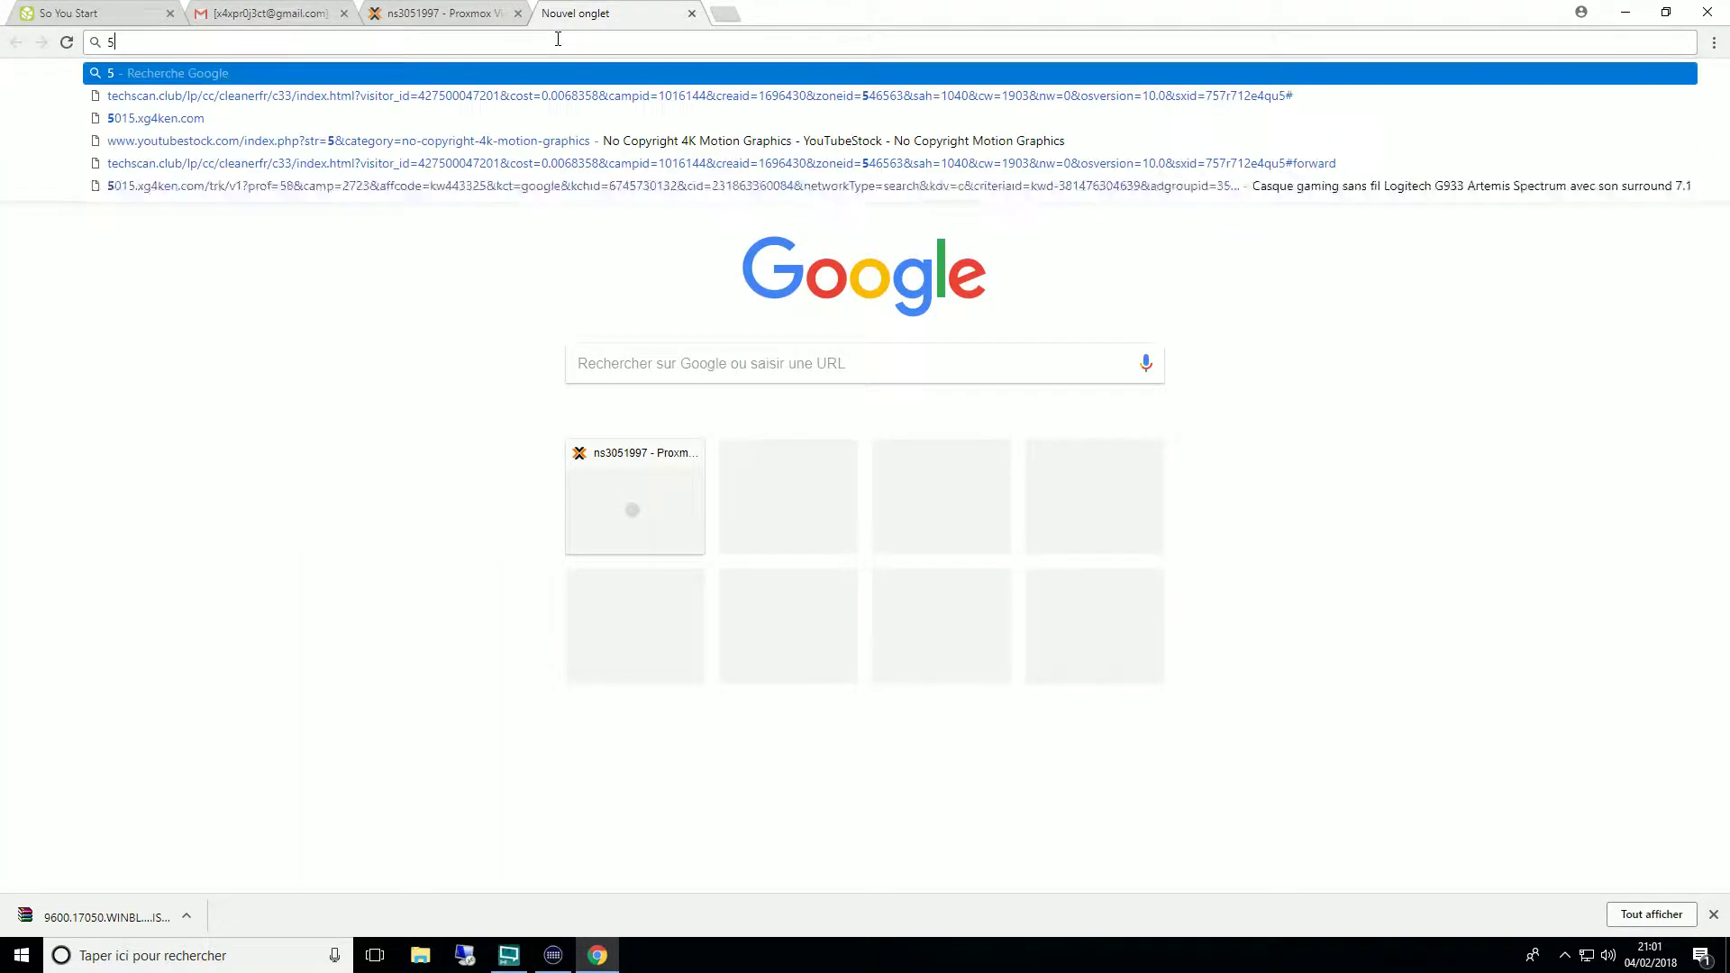
type("12")
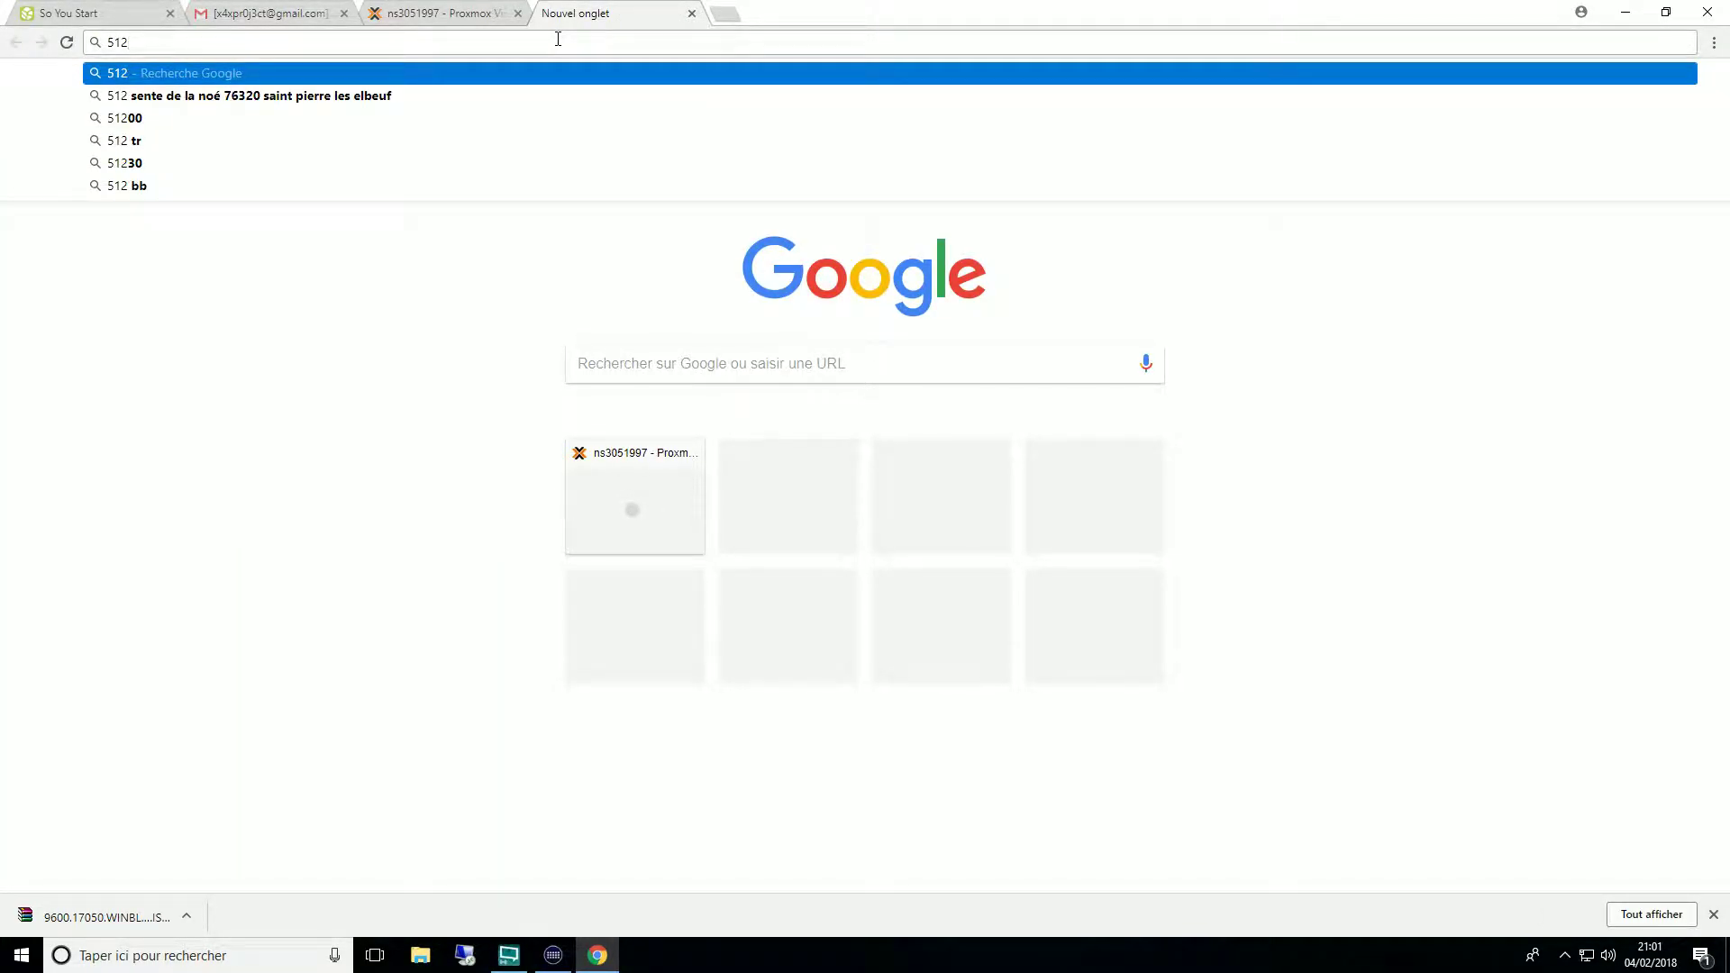
type("*")
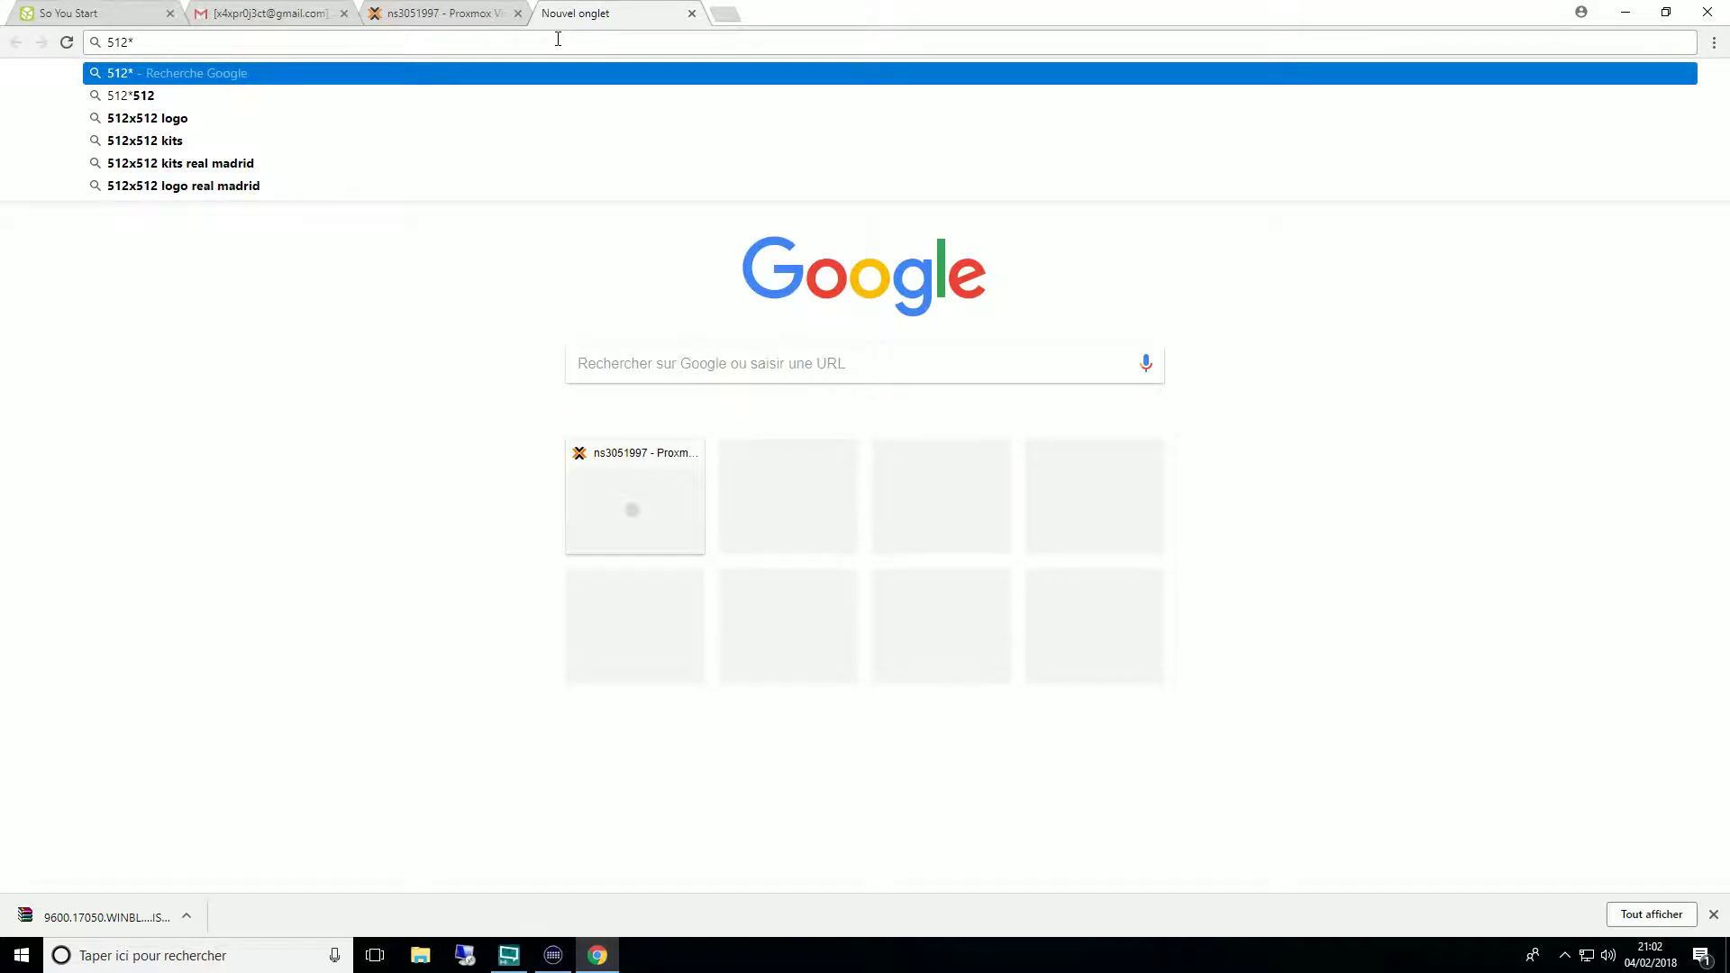
type("32")
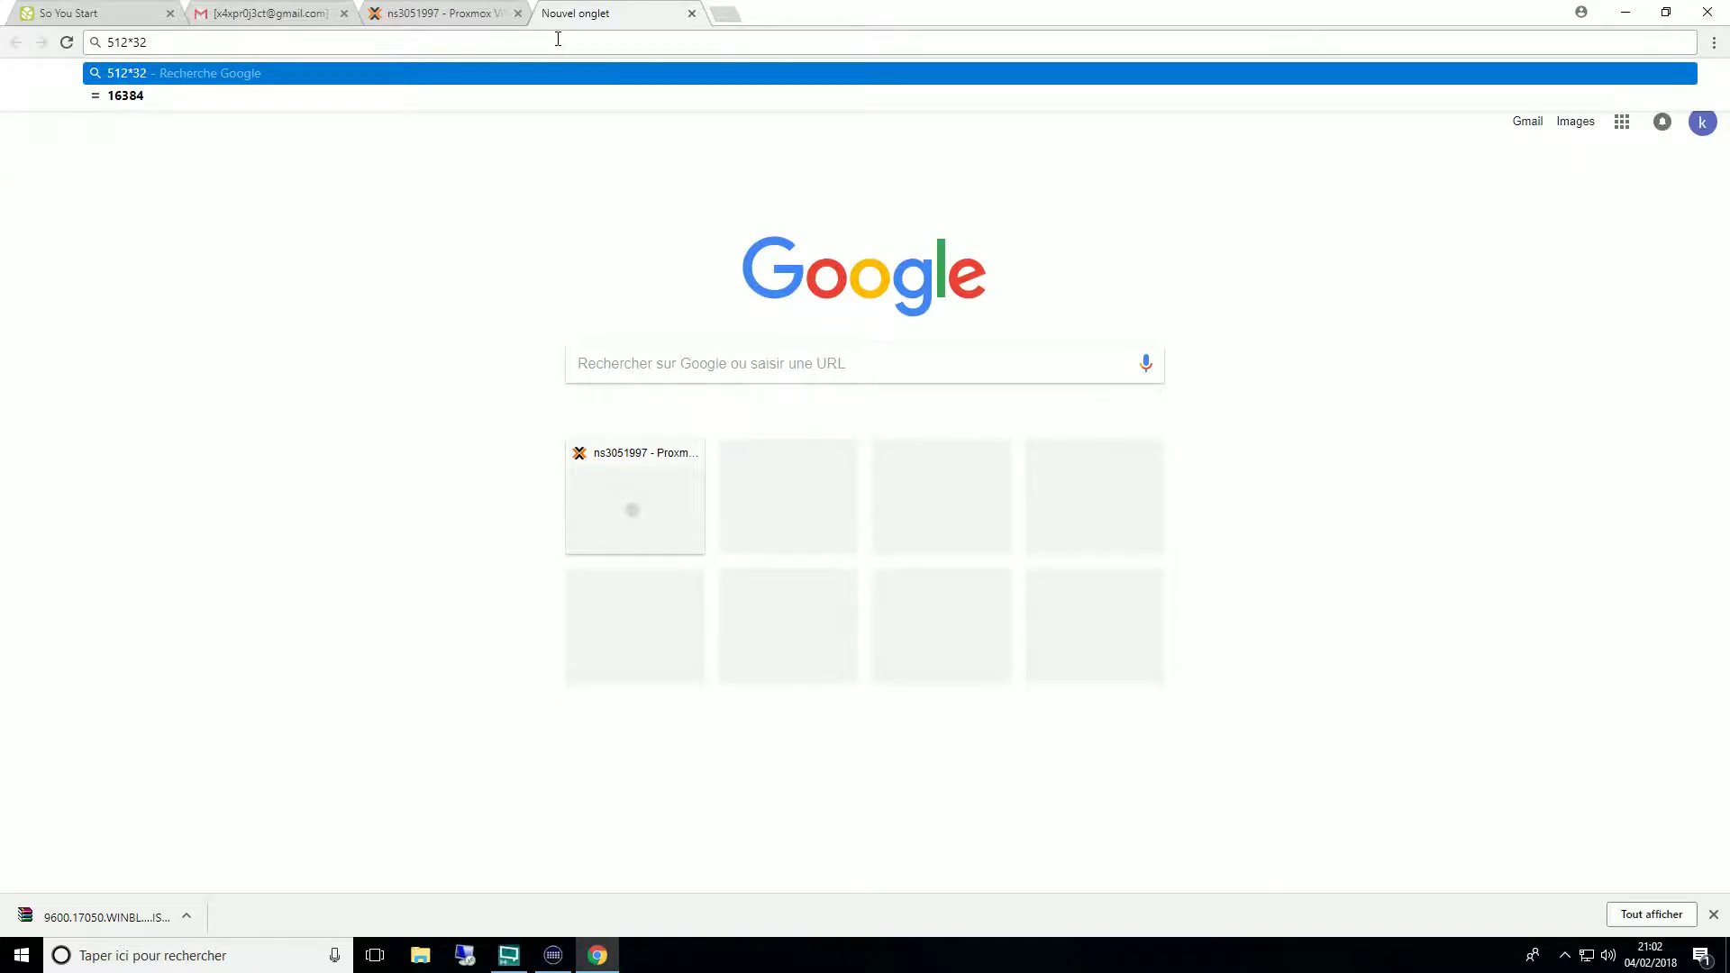
left_click(442, 14)
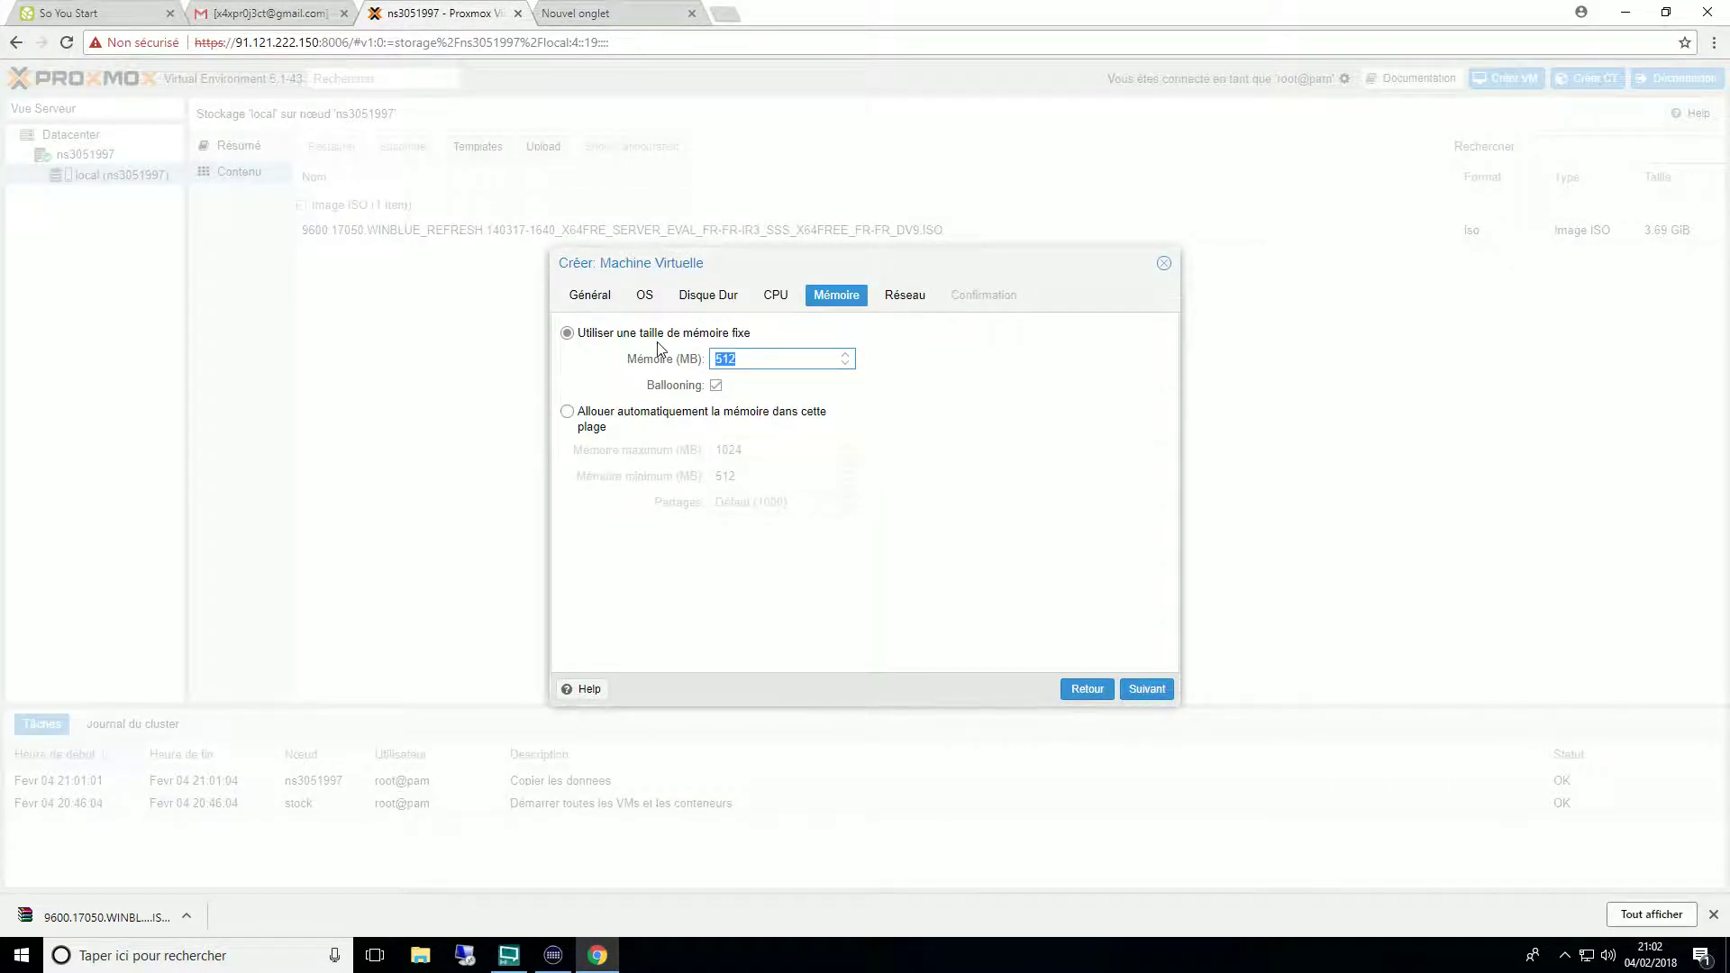
type("16384")
left_click(1146, 690)
left_click(1000, 360)
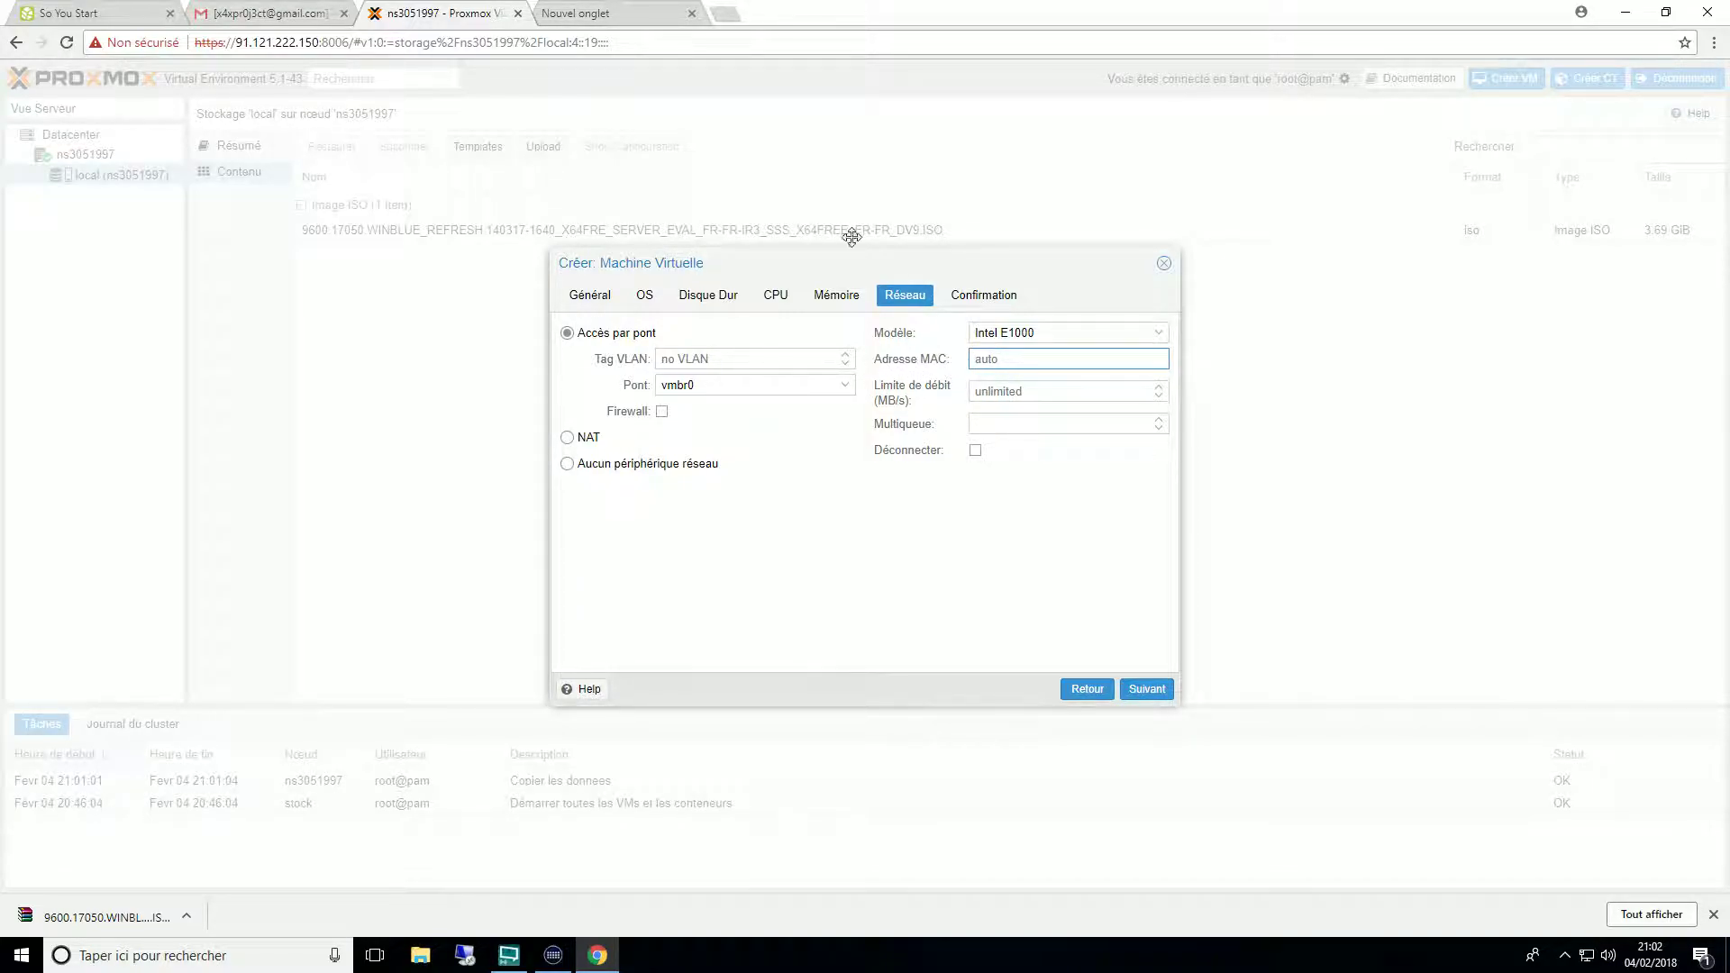
Paste the So You Start virtual MAC 02:00:00:61:74:f8 into the network settings and finish creating VM 100
left_click(90, 13)
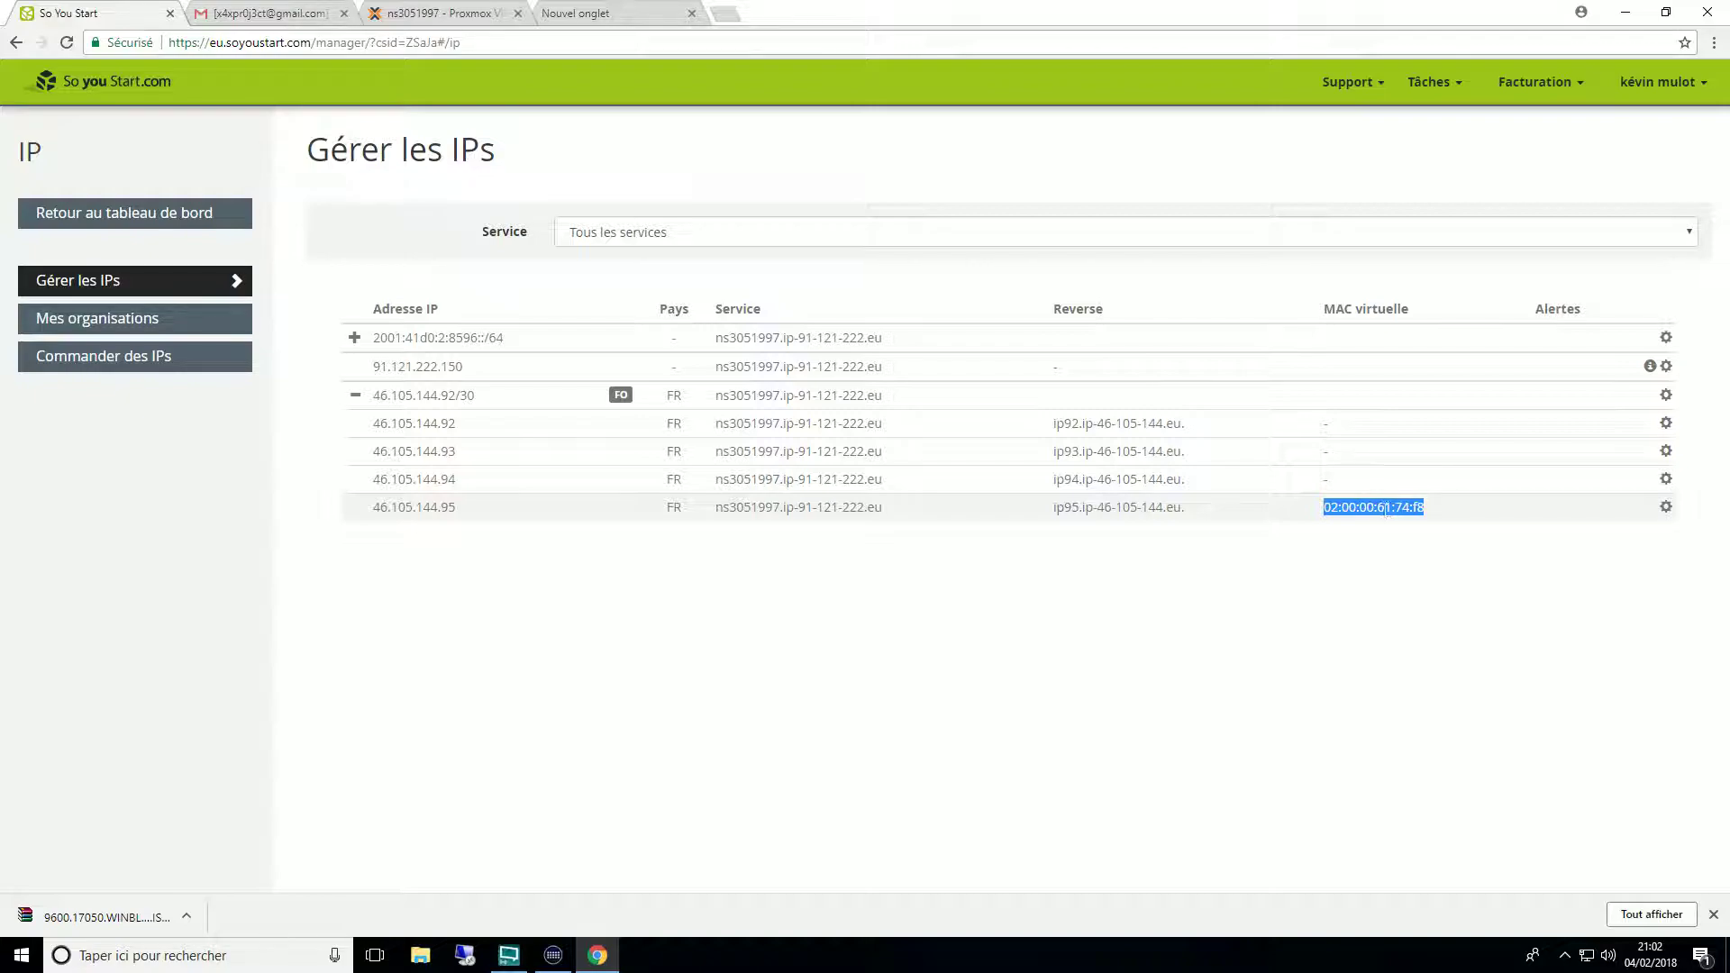
right_click(1385, 509)
left_click(1416, 532)
left_click(434, 13)
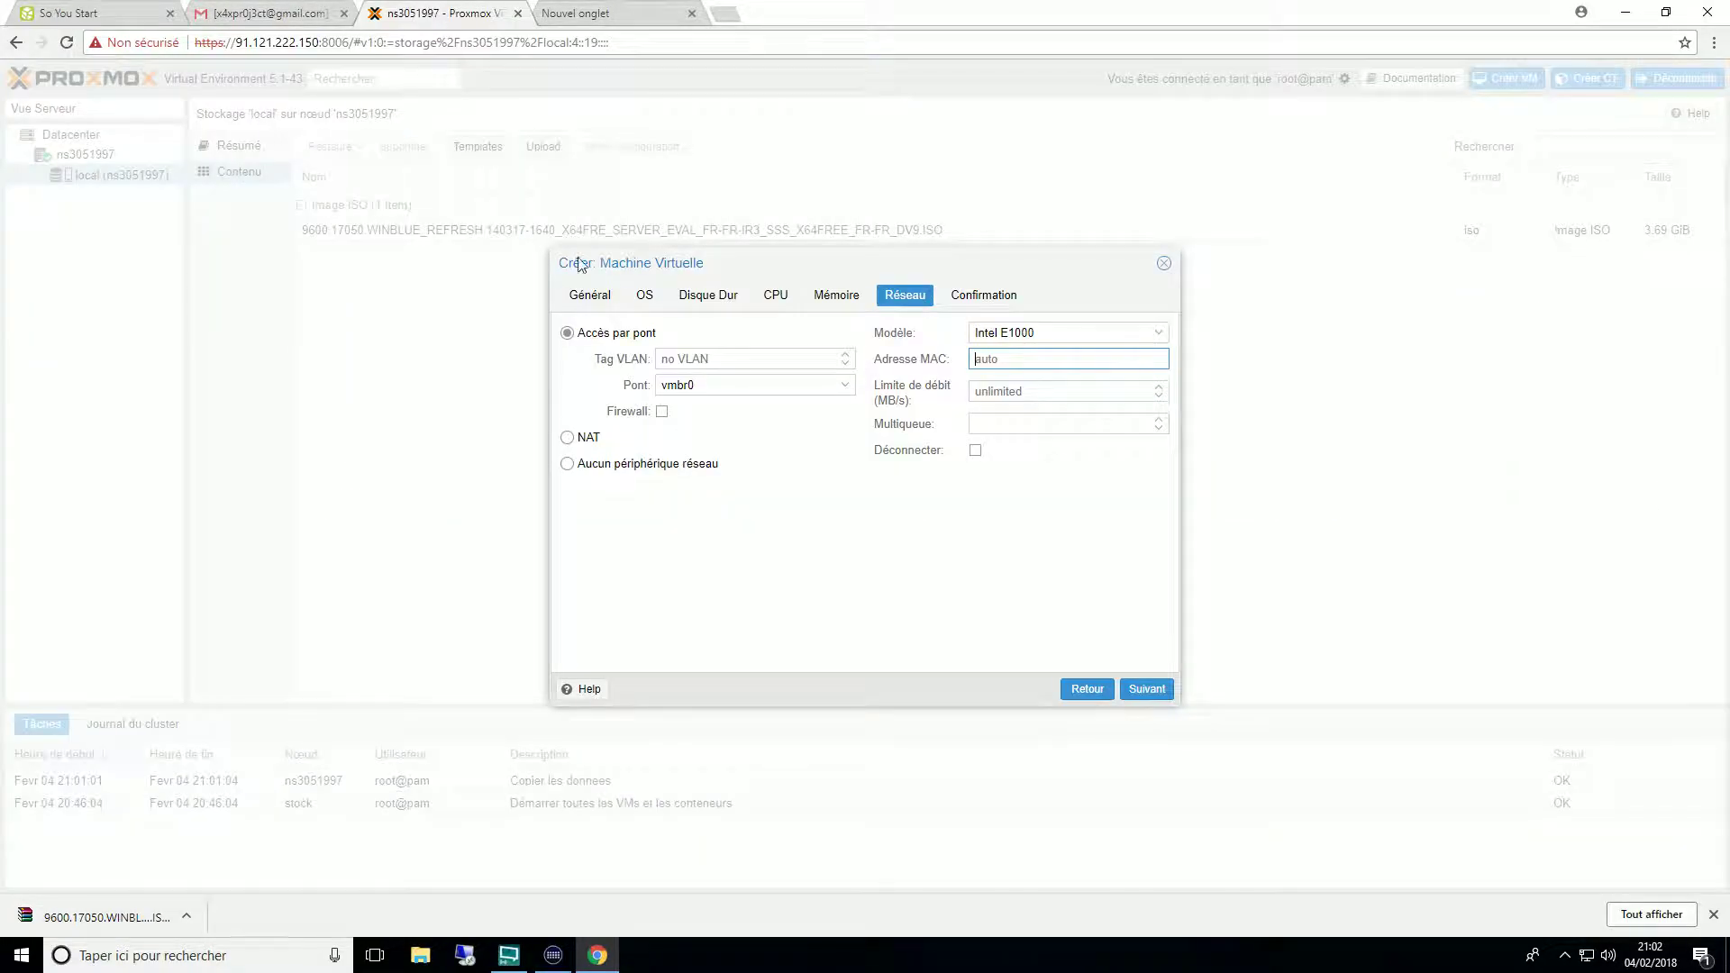
right_click(998, 362)
left_click(1047, 467)
left_click(1145, 690)
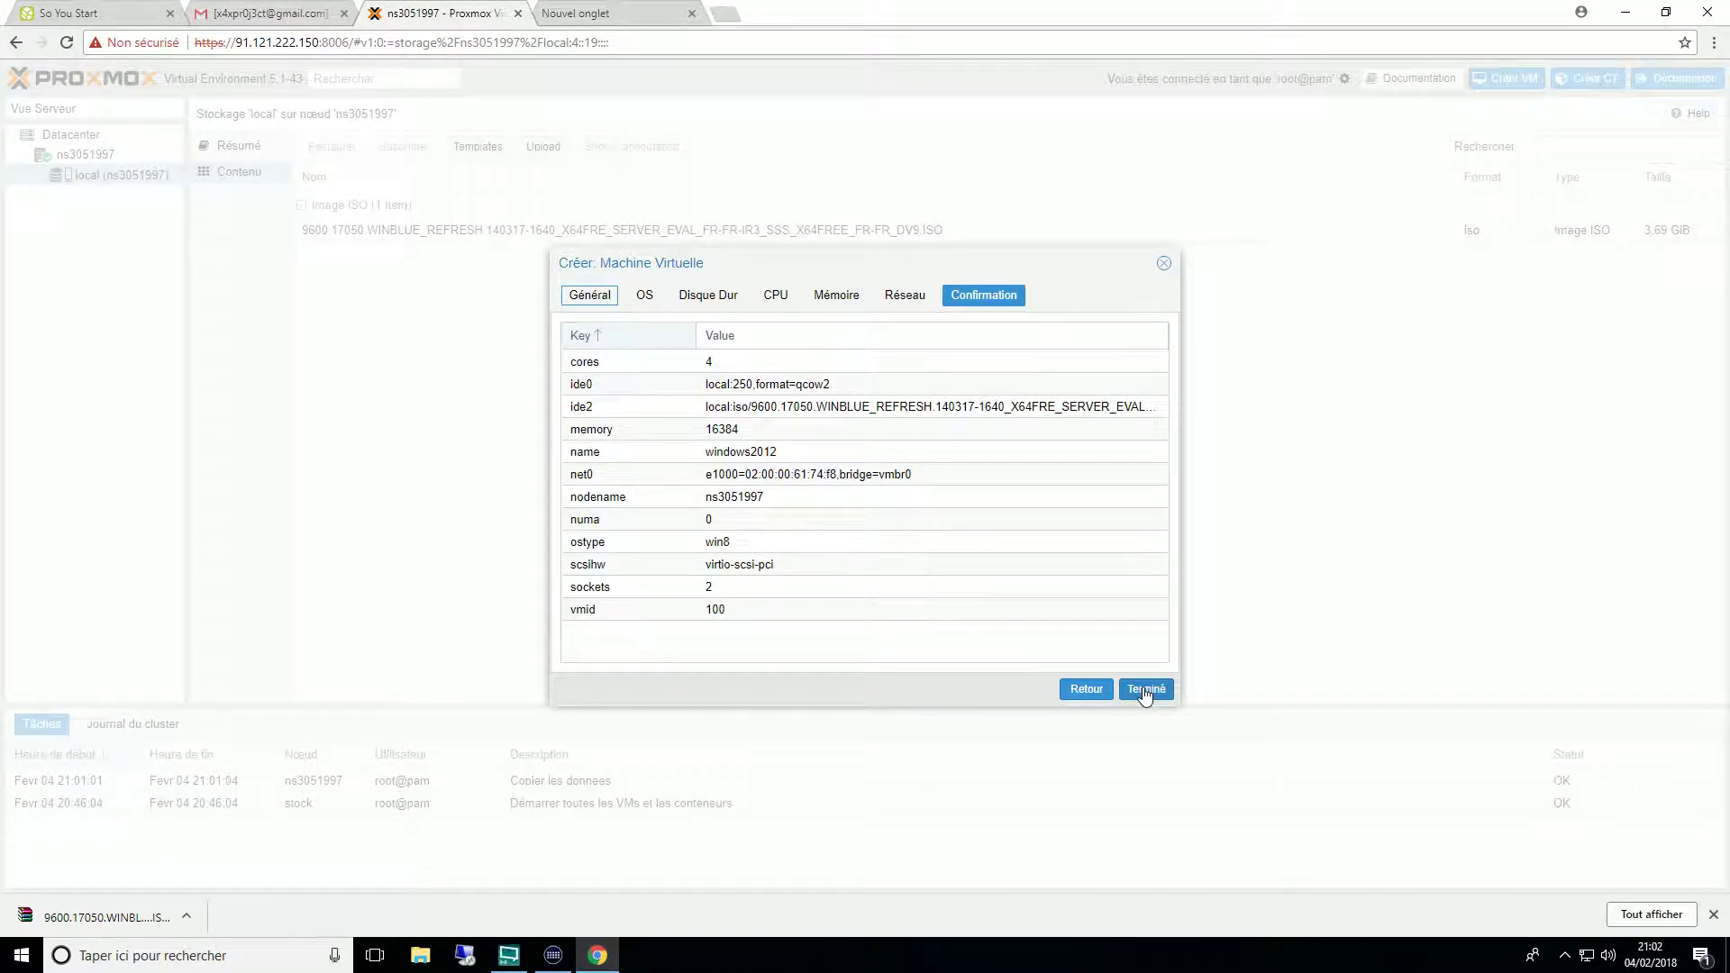
left_click(1144, 691)
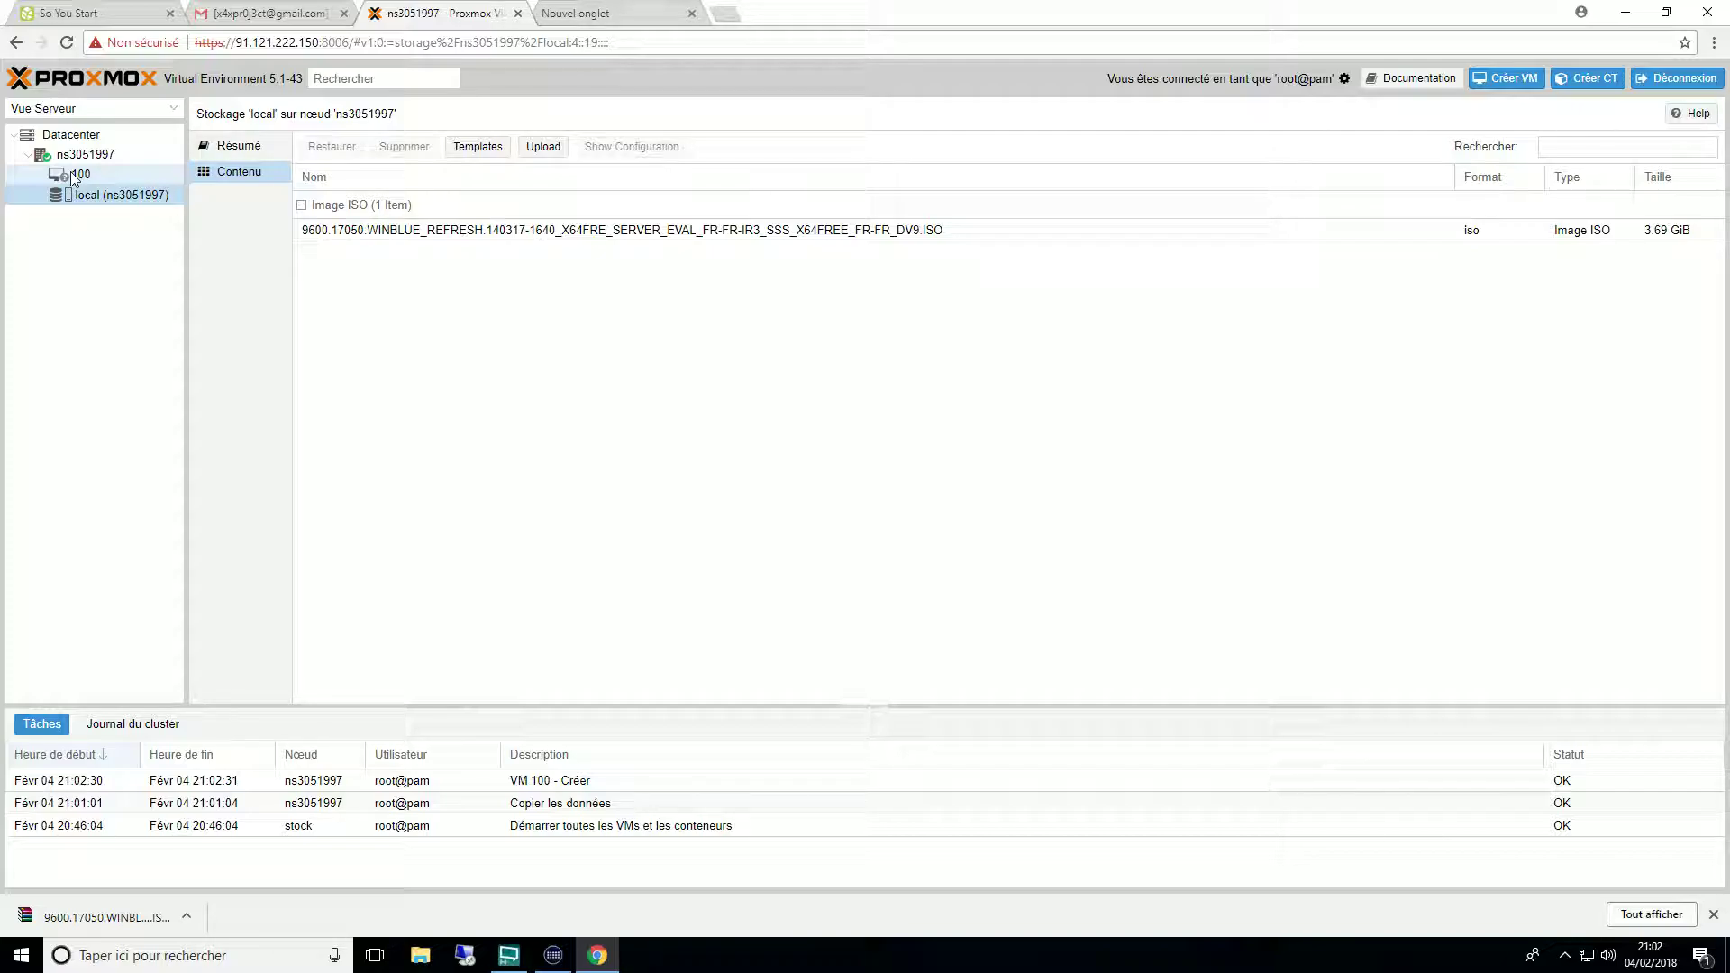
Start VM 100 (windows2012) and open its noVNC console to watch Windows setup load
left_click(116, 176)
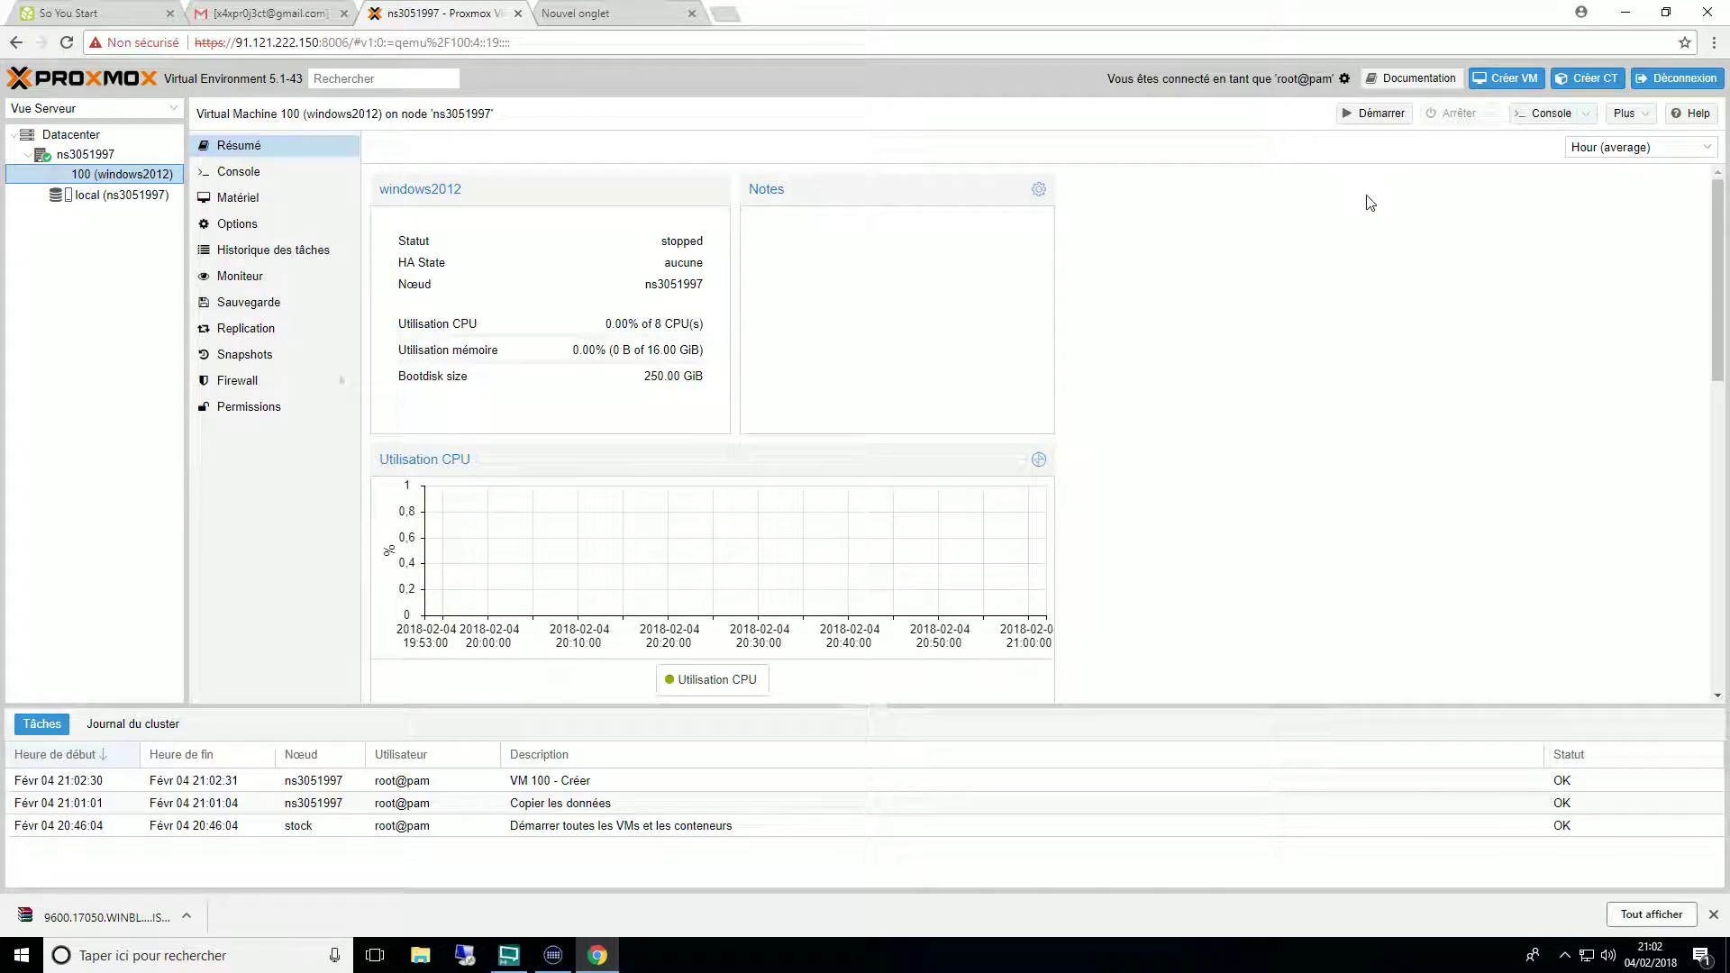
left_click(1371, 114)
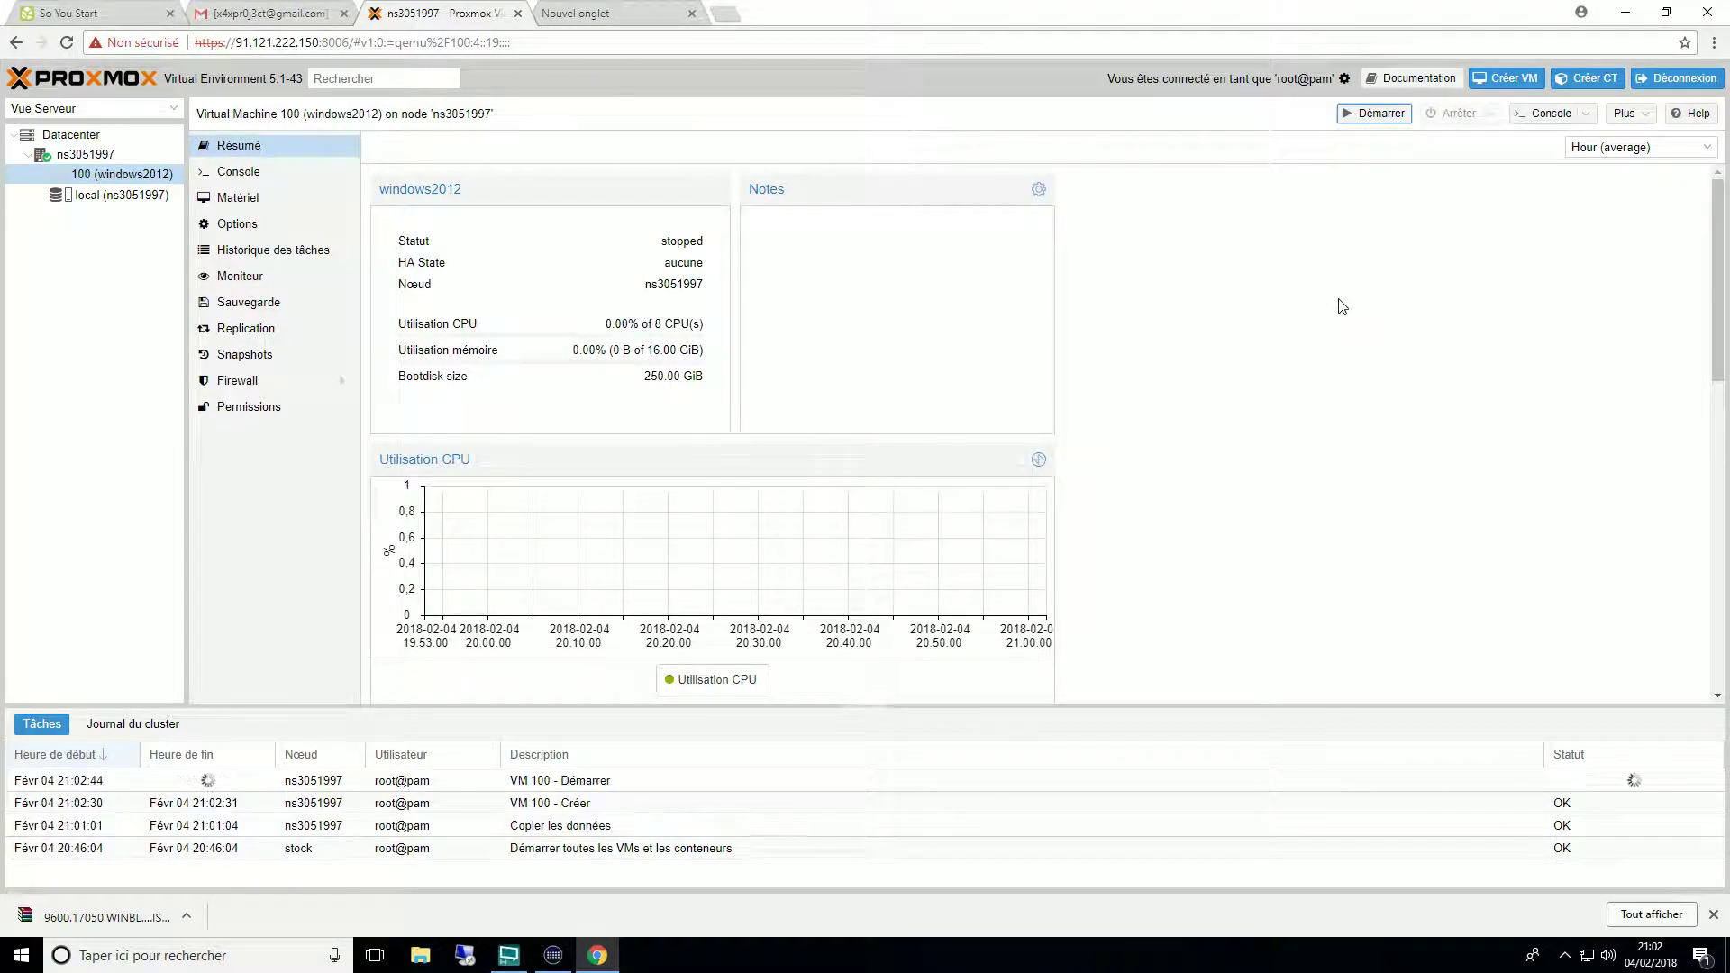
left_click(1547, 113)
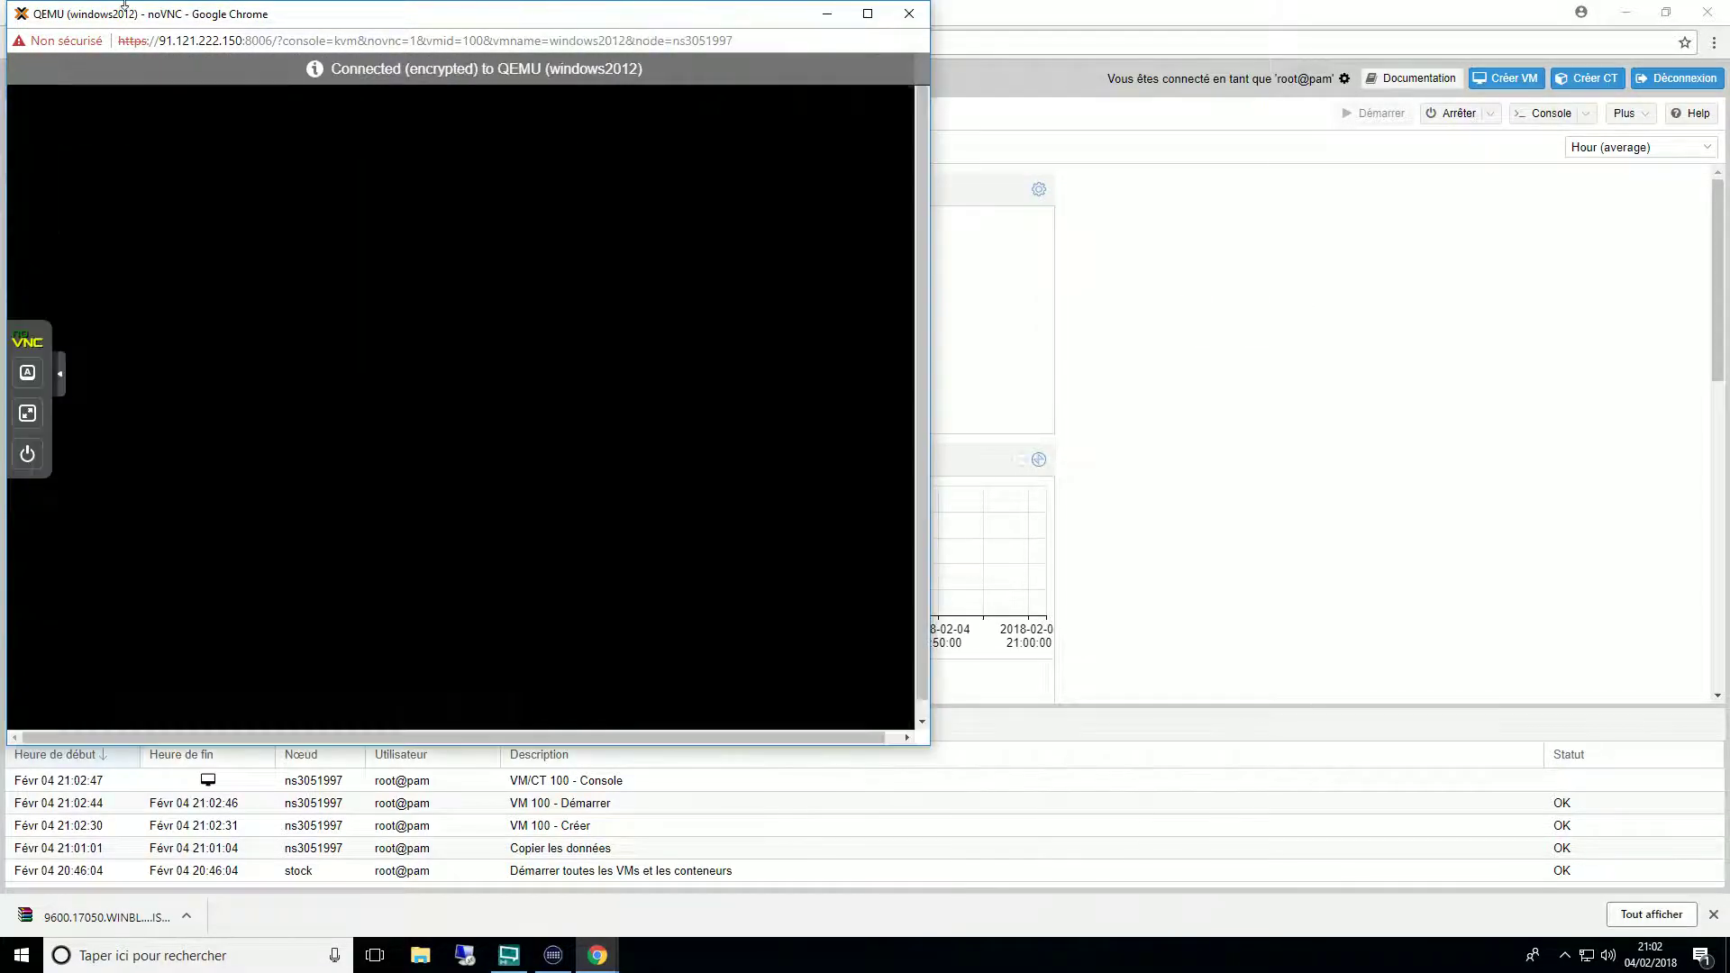
left_click_drag(124, 5, 432, 76)
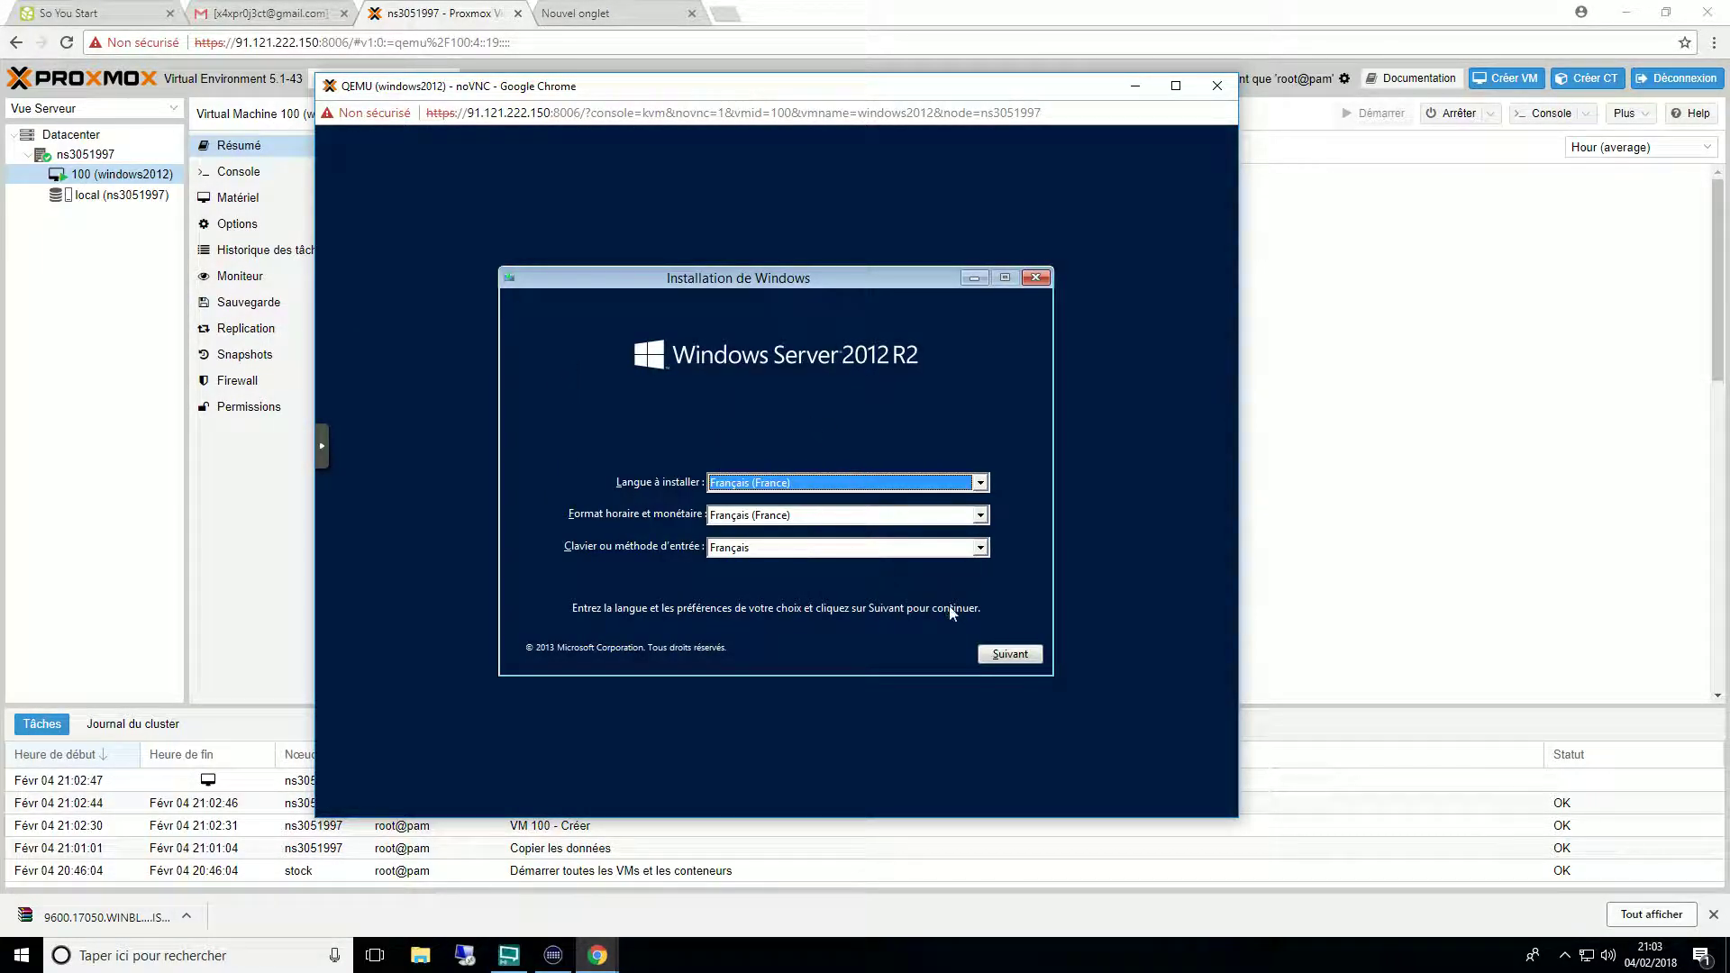
Install Windows Server 2012 R2 Standard with GUI, custom install, onto the 250 GB unallocated drive
left_click(1008, 658)
left_click(789, 473)
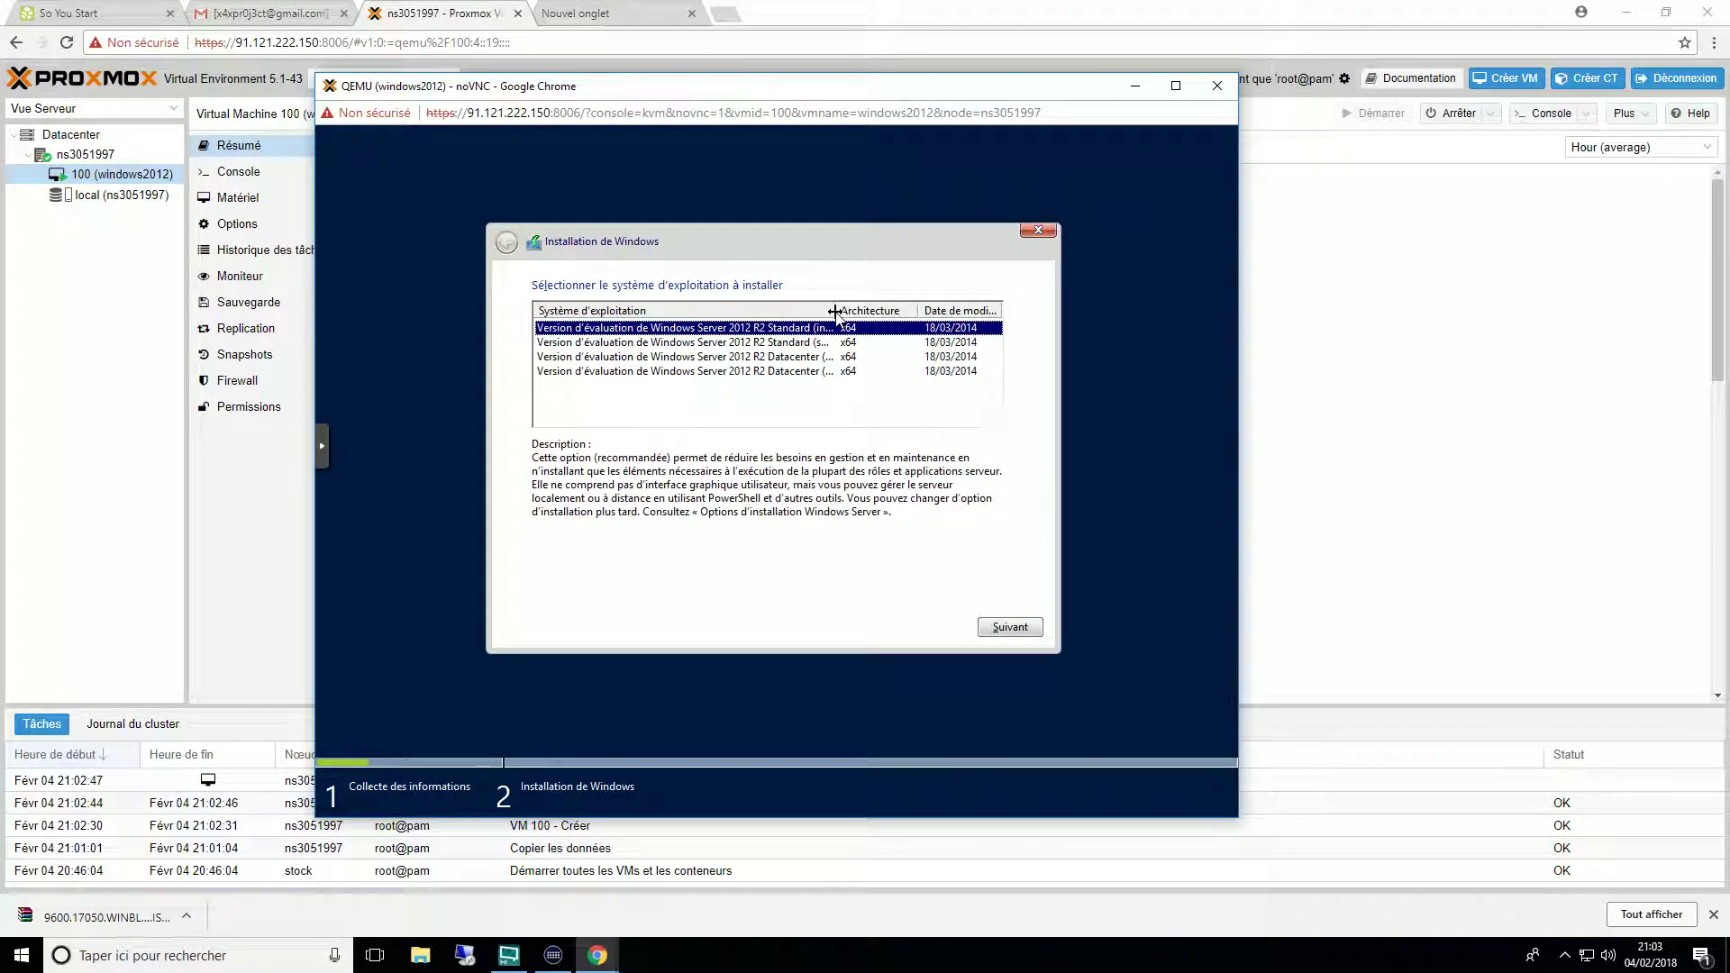
left_click_drag(835, 311, 1045, 311)
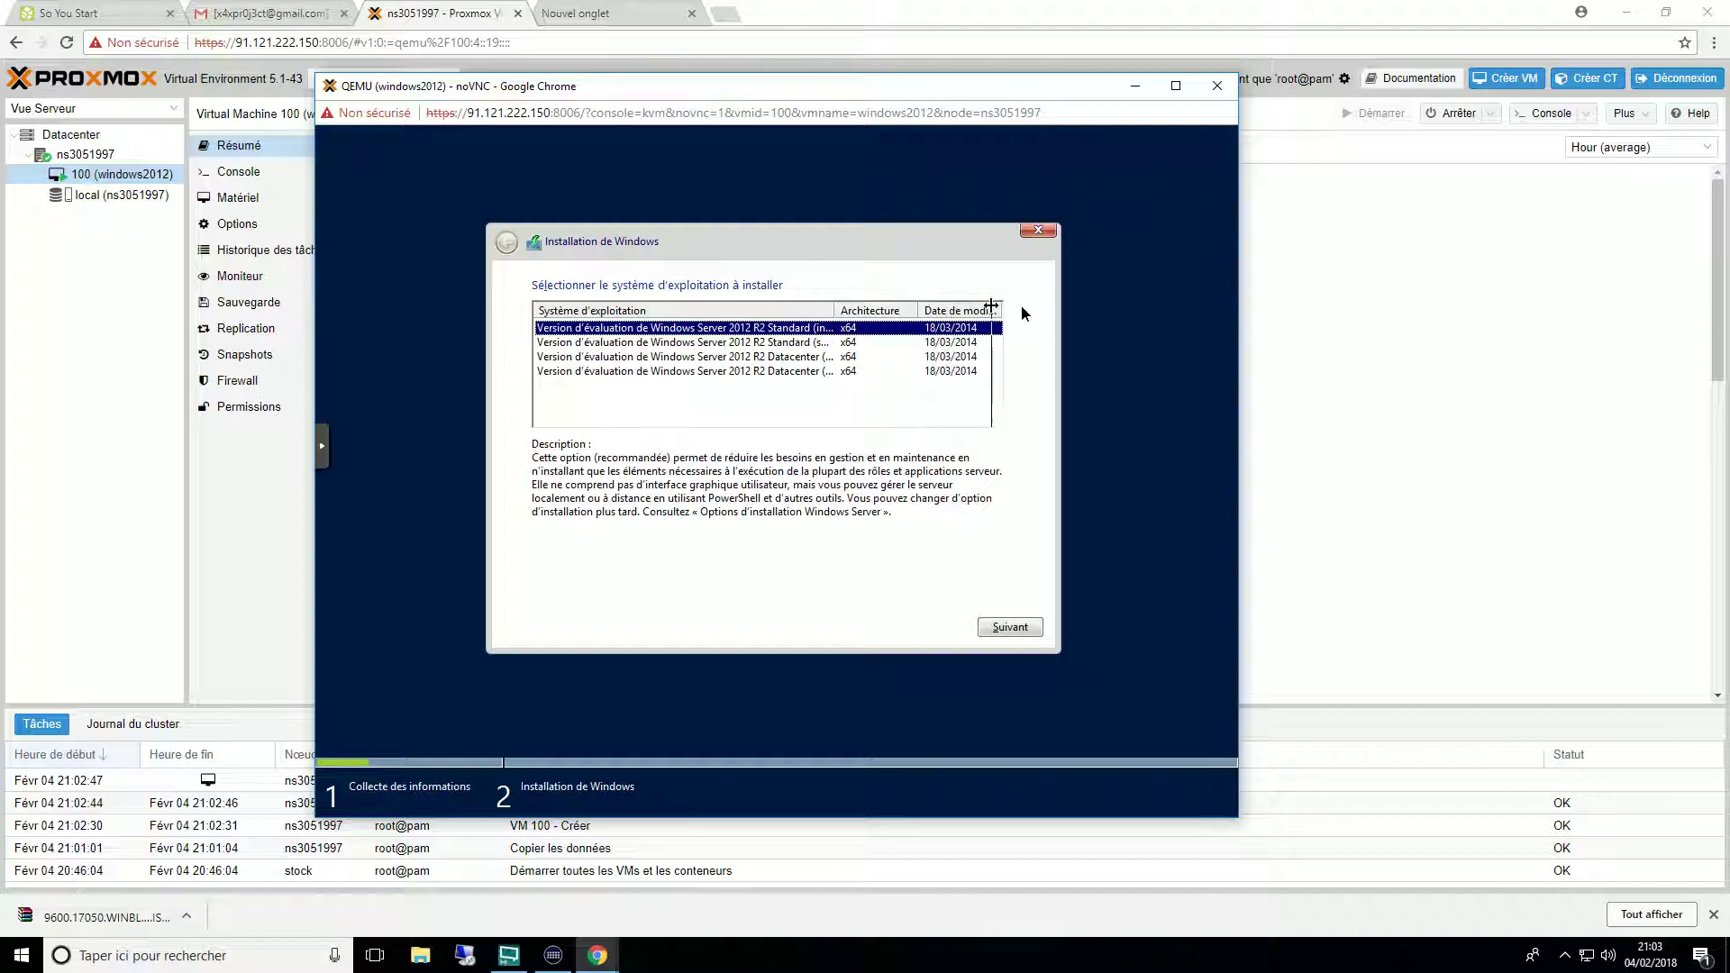
left_click(852, 347)
left_click(1000, 627)
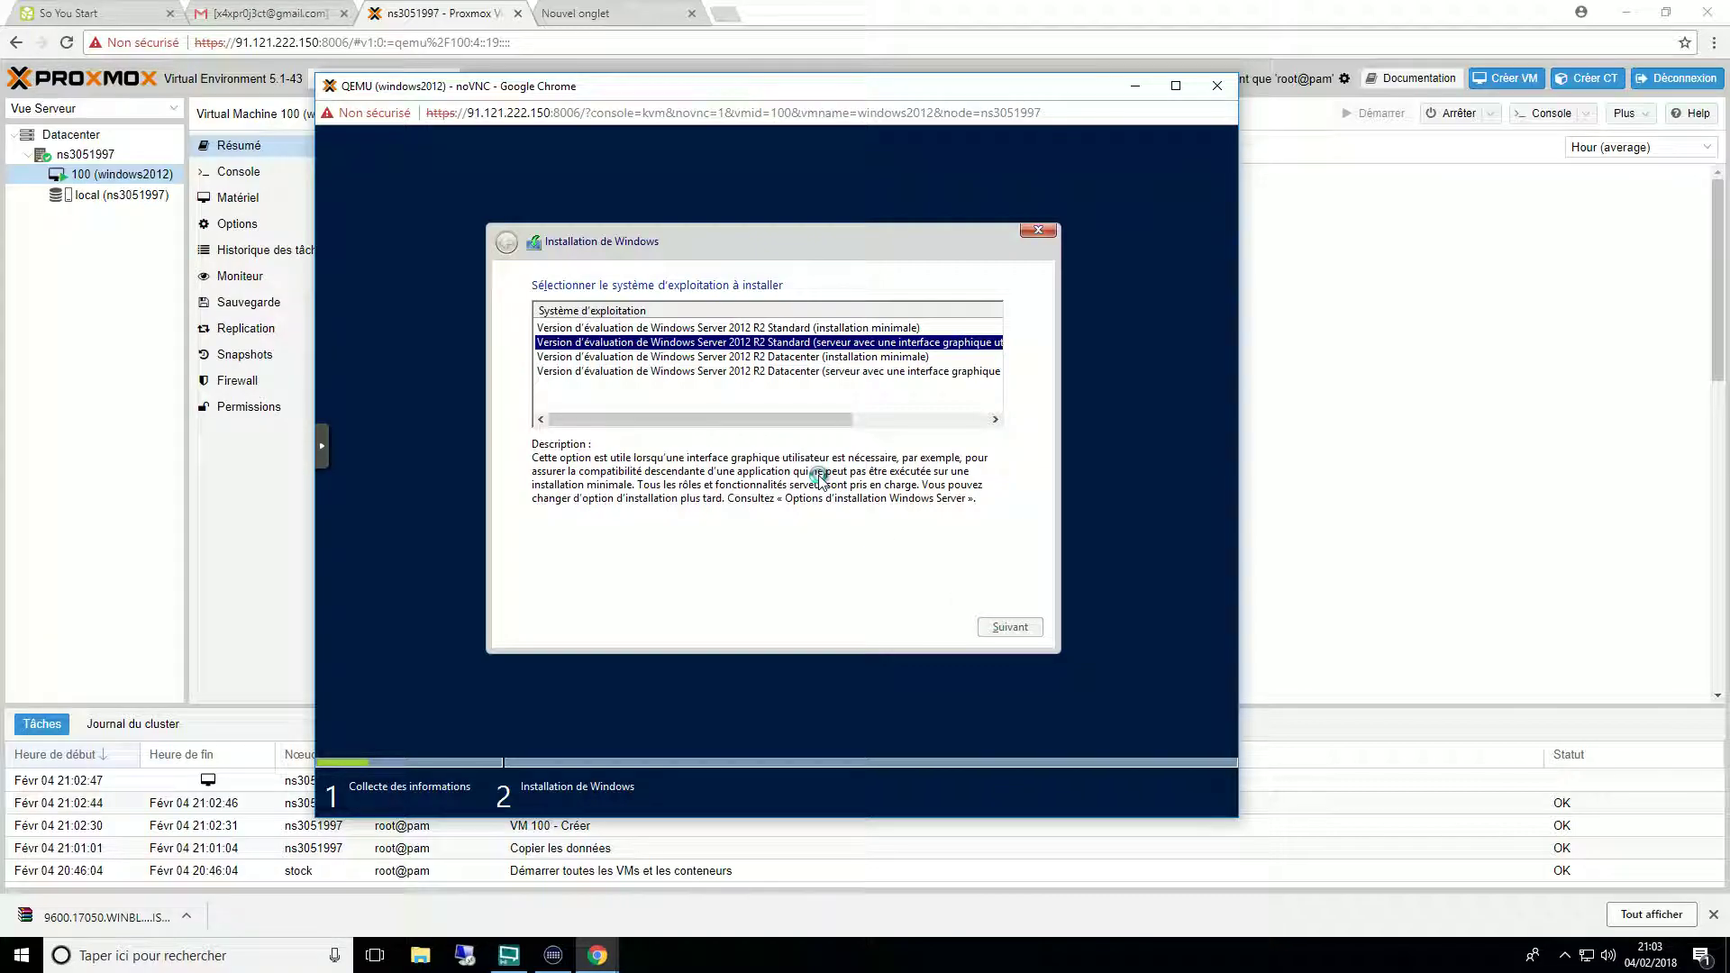
left_click(538, 586)
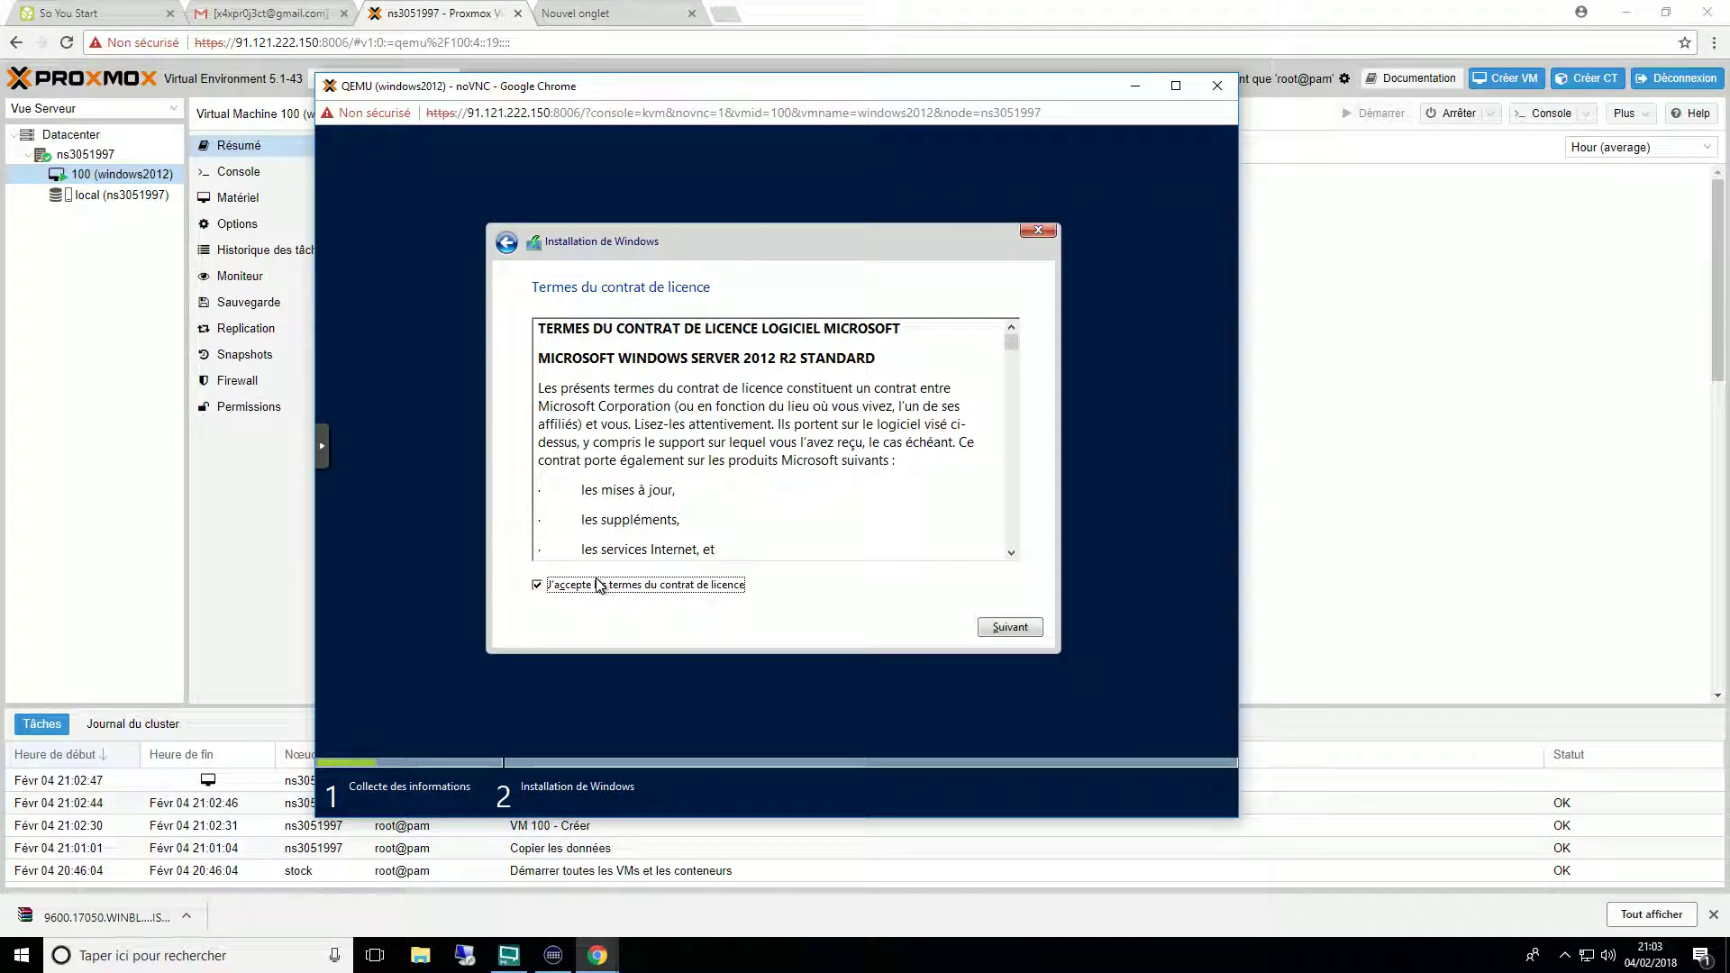
left_click(995, 629)
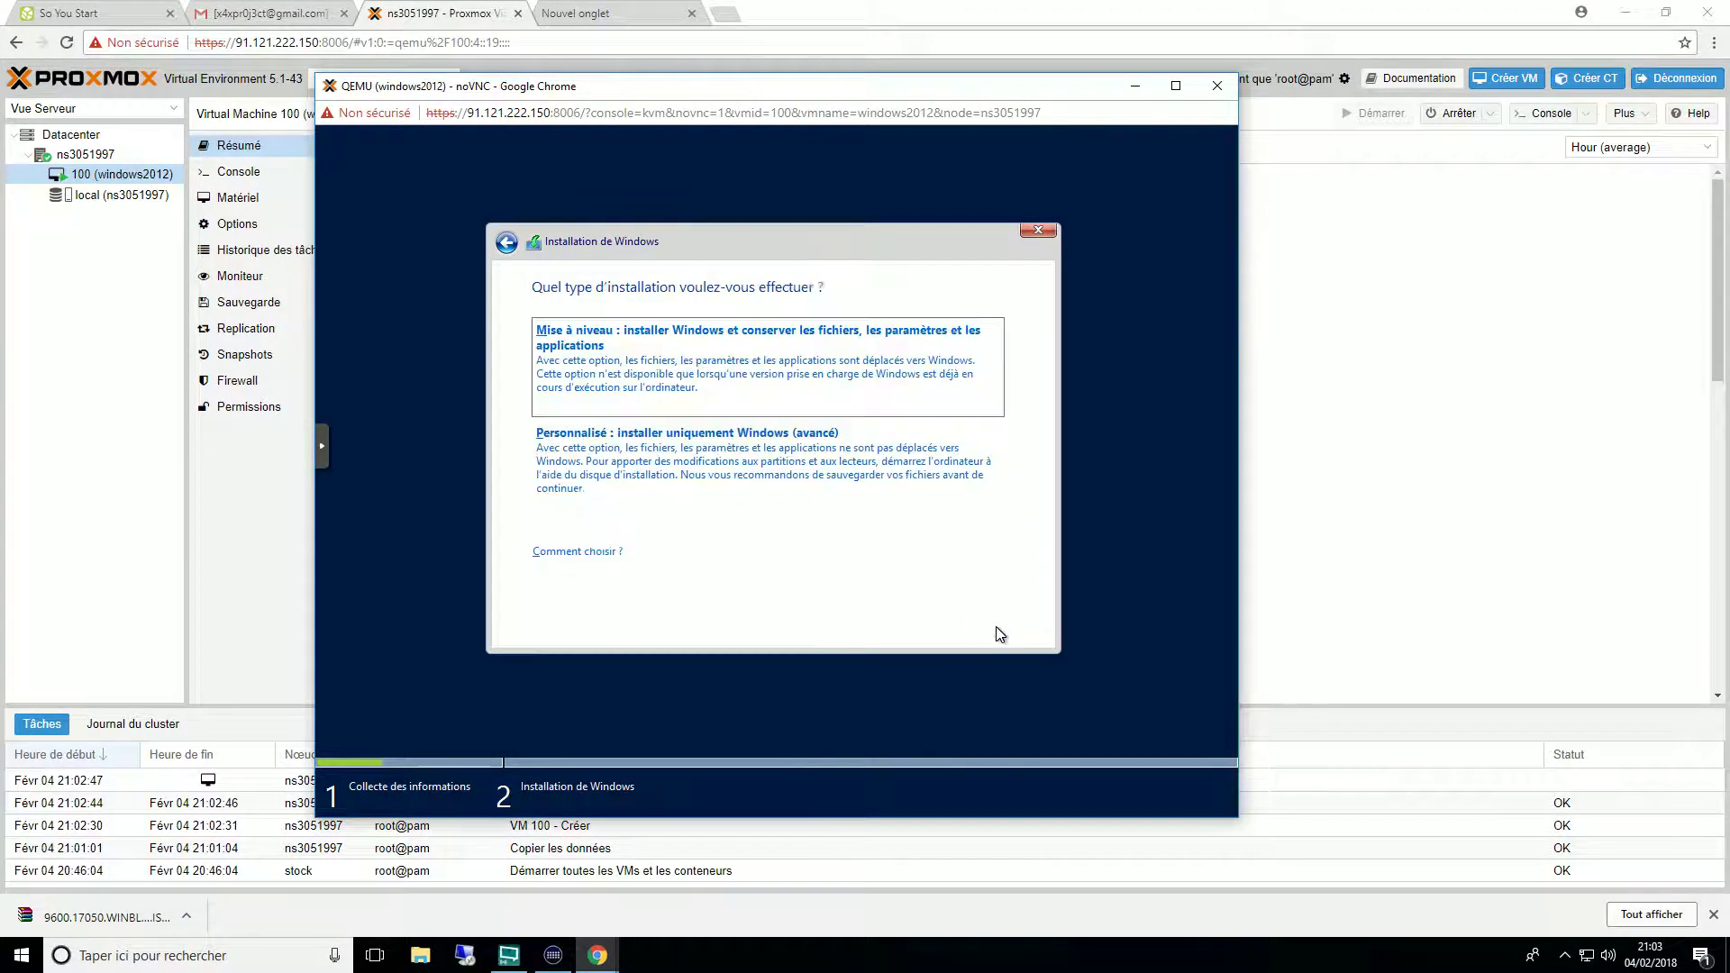
left_click(718, 465)
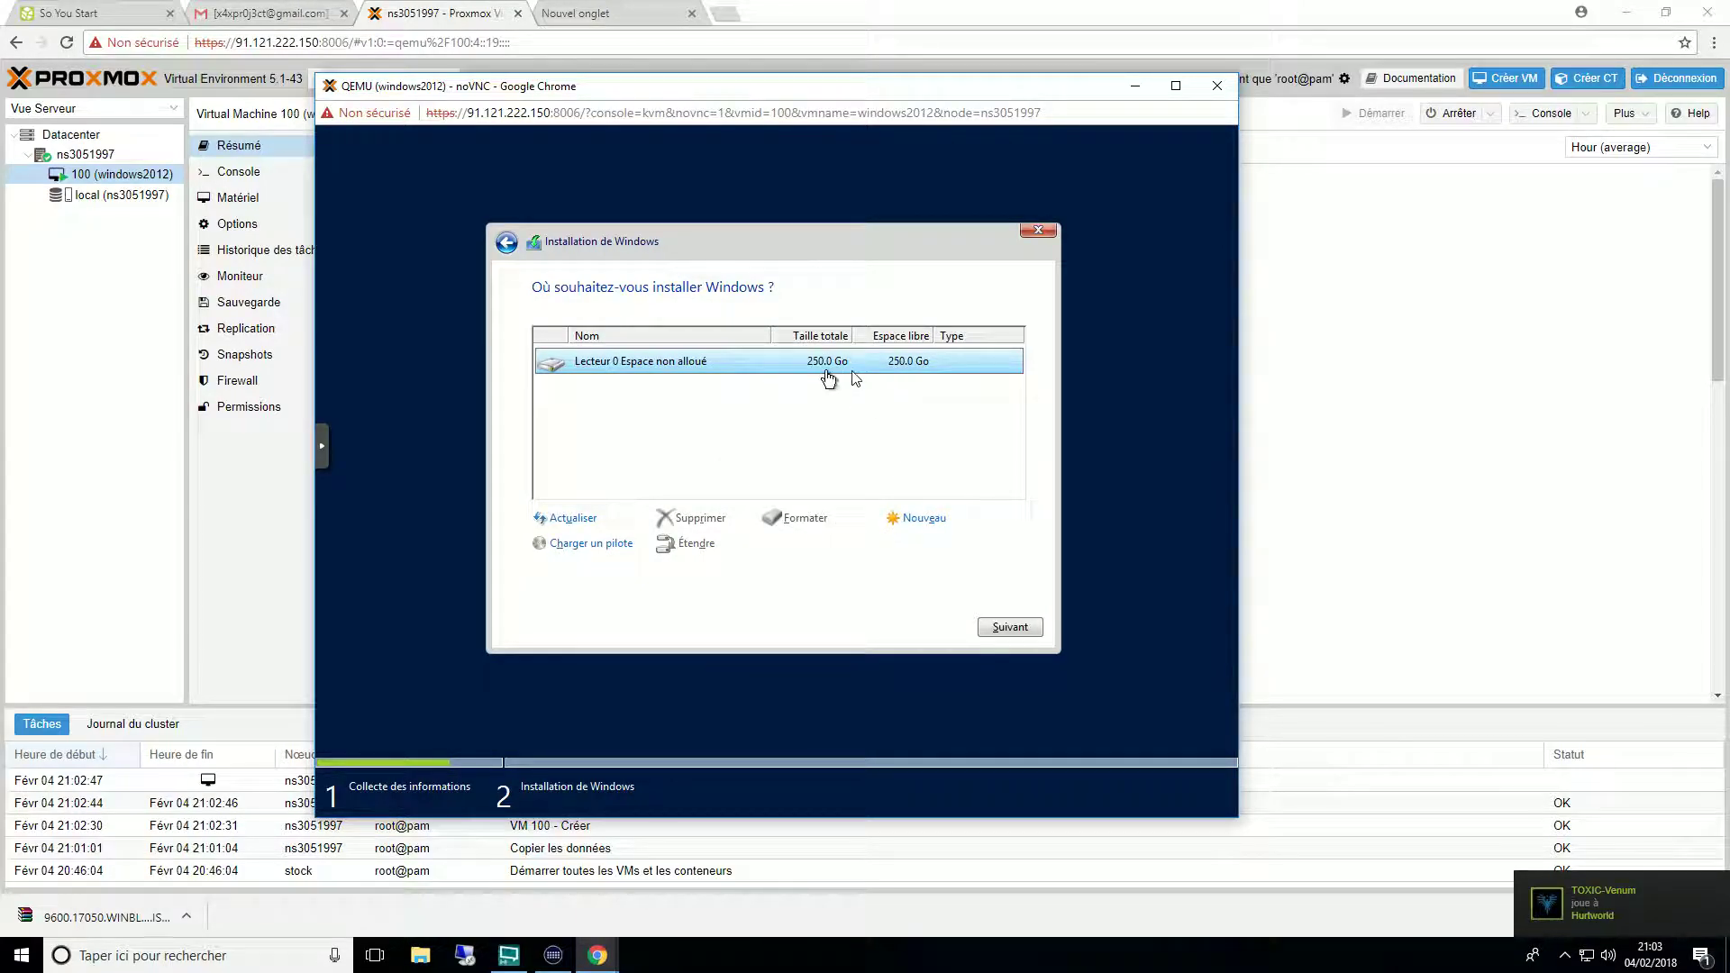
left_click(1002, 631)
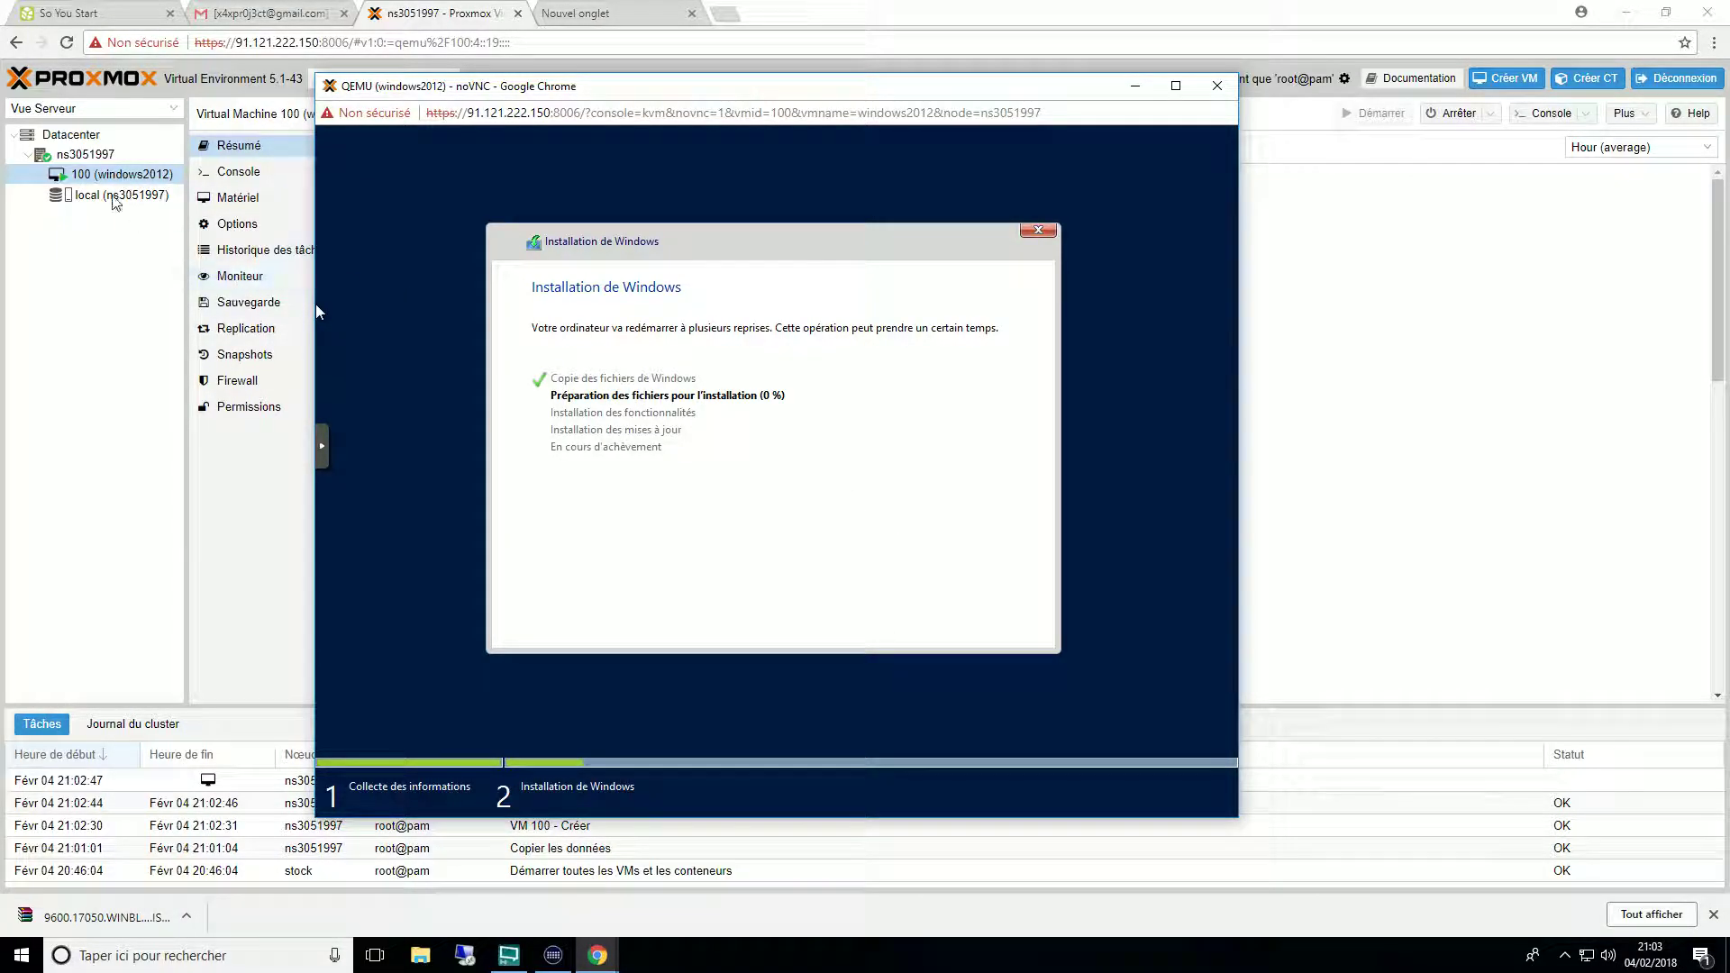
Browse the Datacenter users, opening and cancelling the root user edit and Add user dialogs
left_click(68, 134)
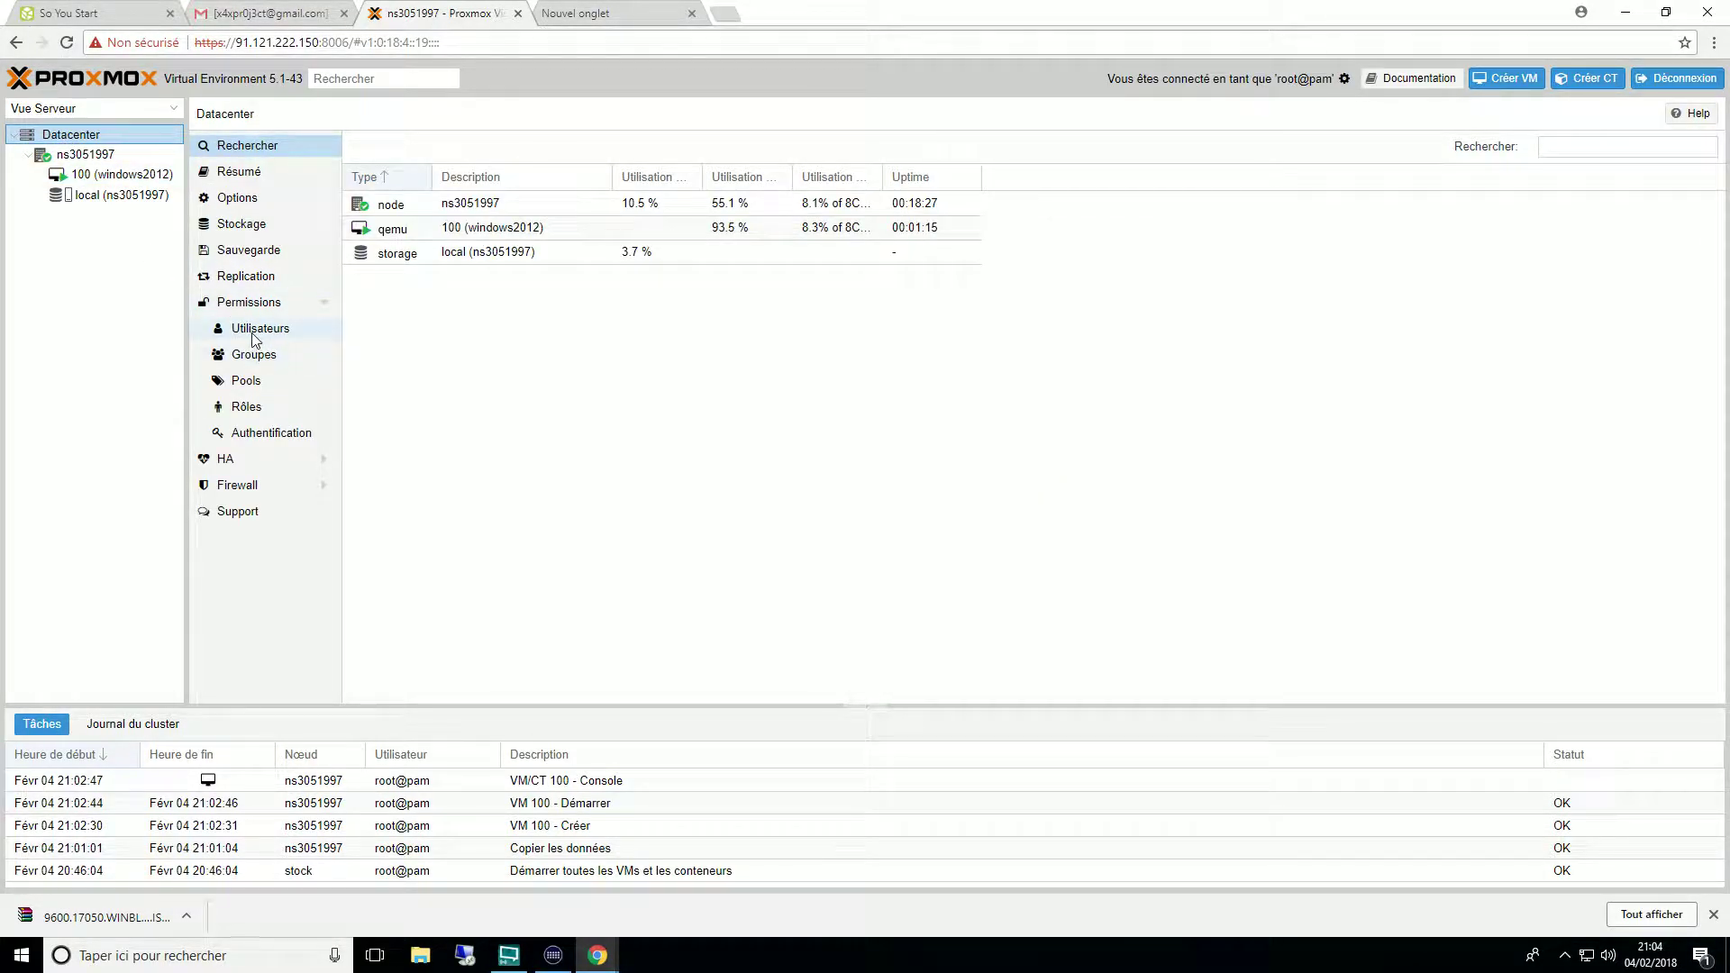
left_click(255, 334)
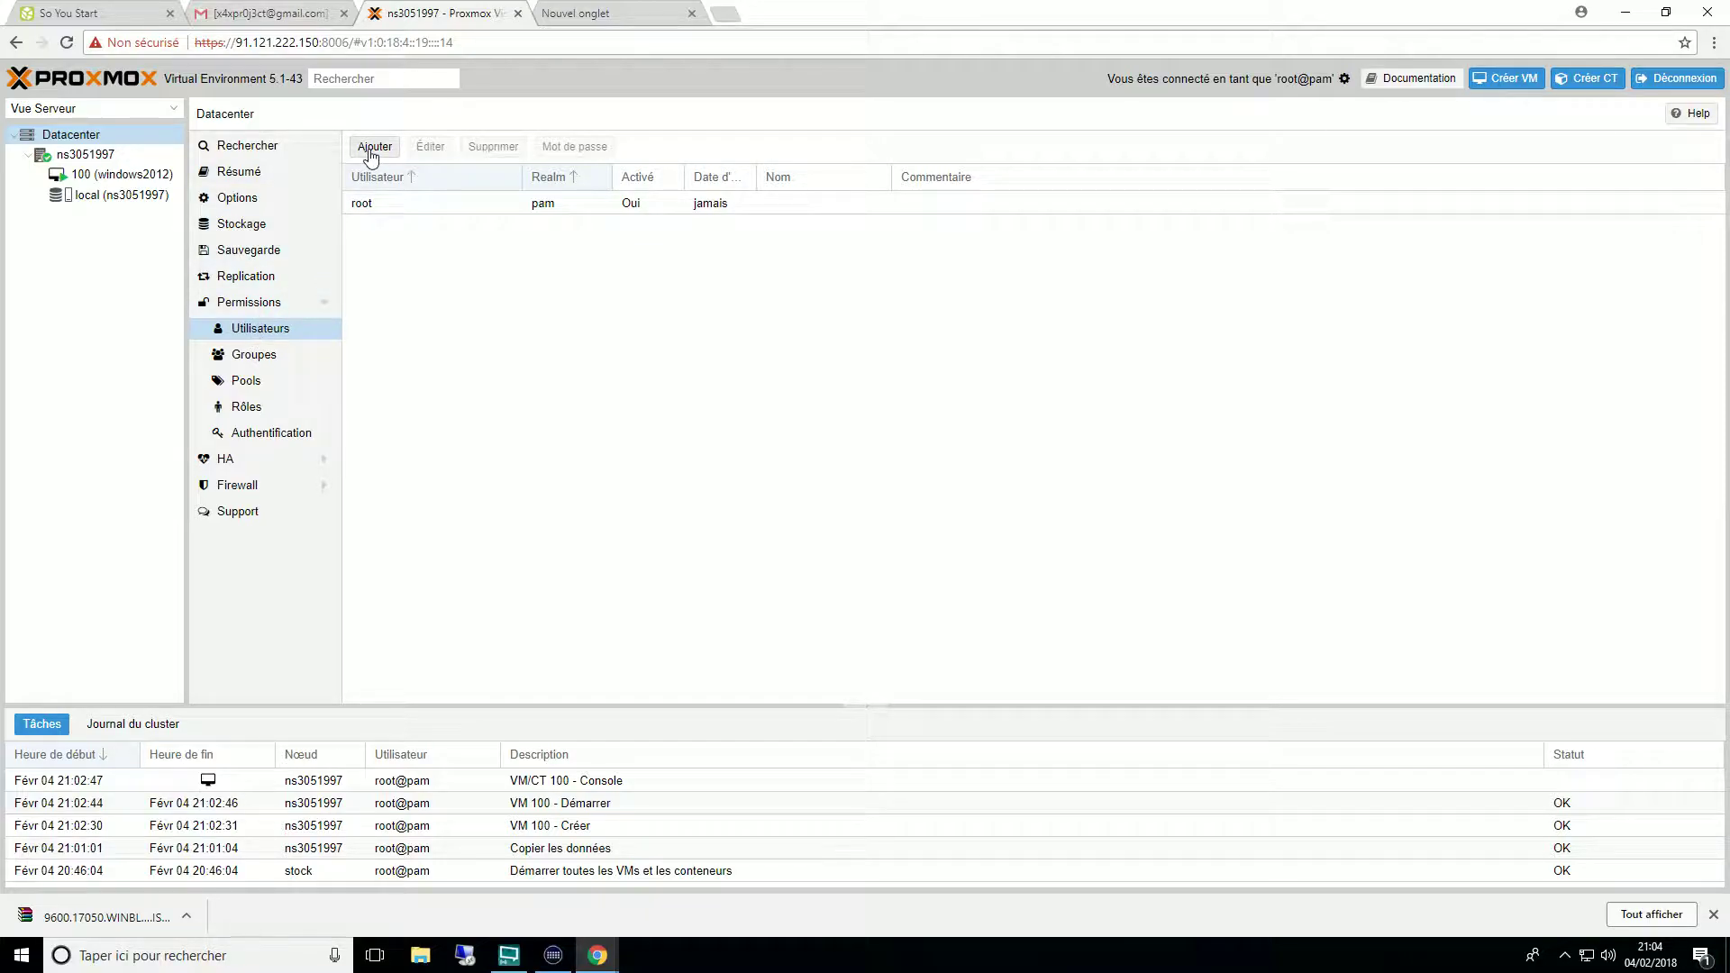
left_click(377, 213)
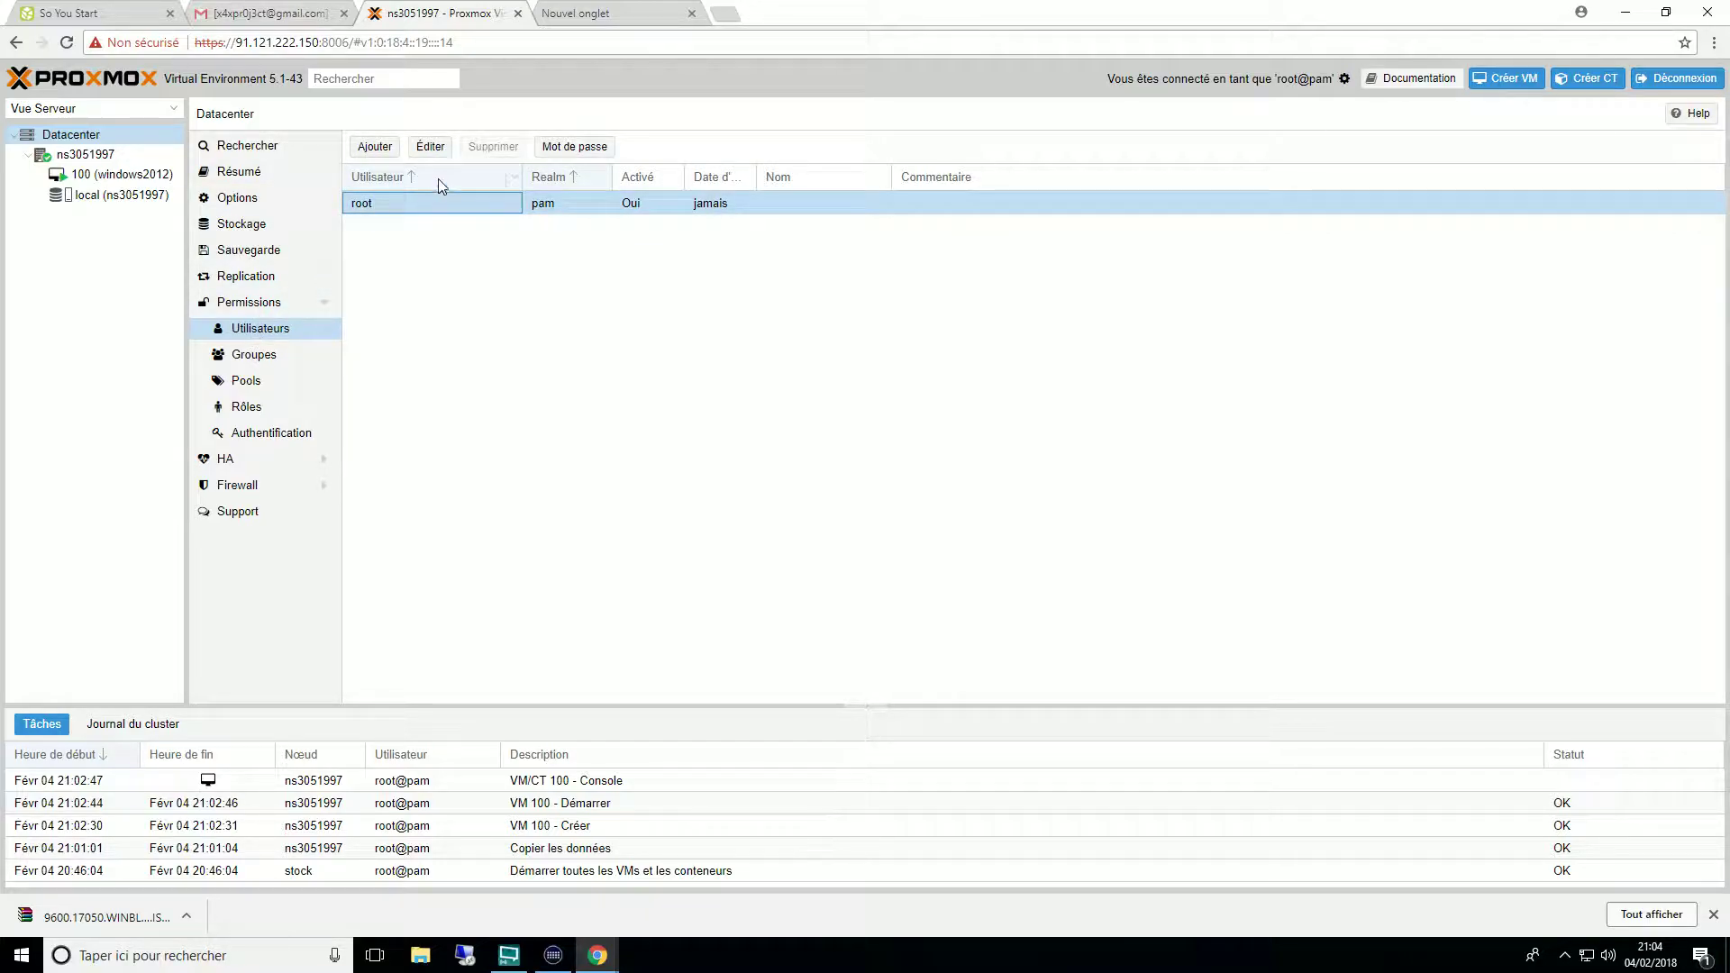
left_click(432, 149)
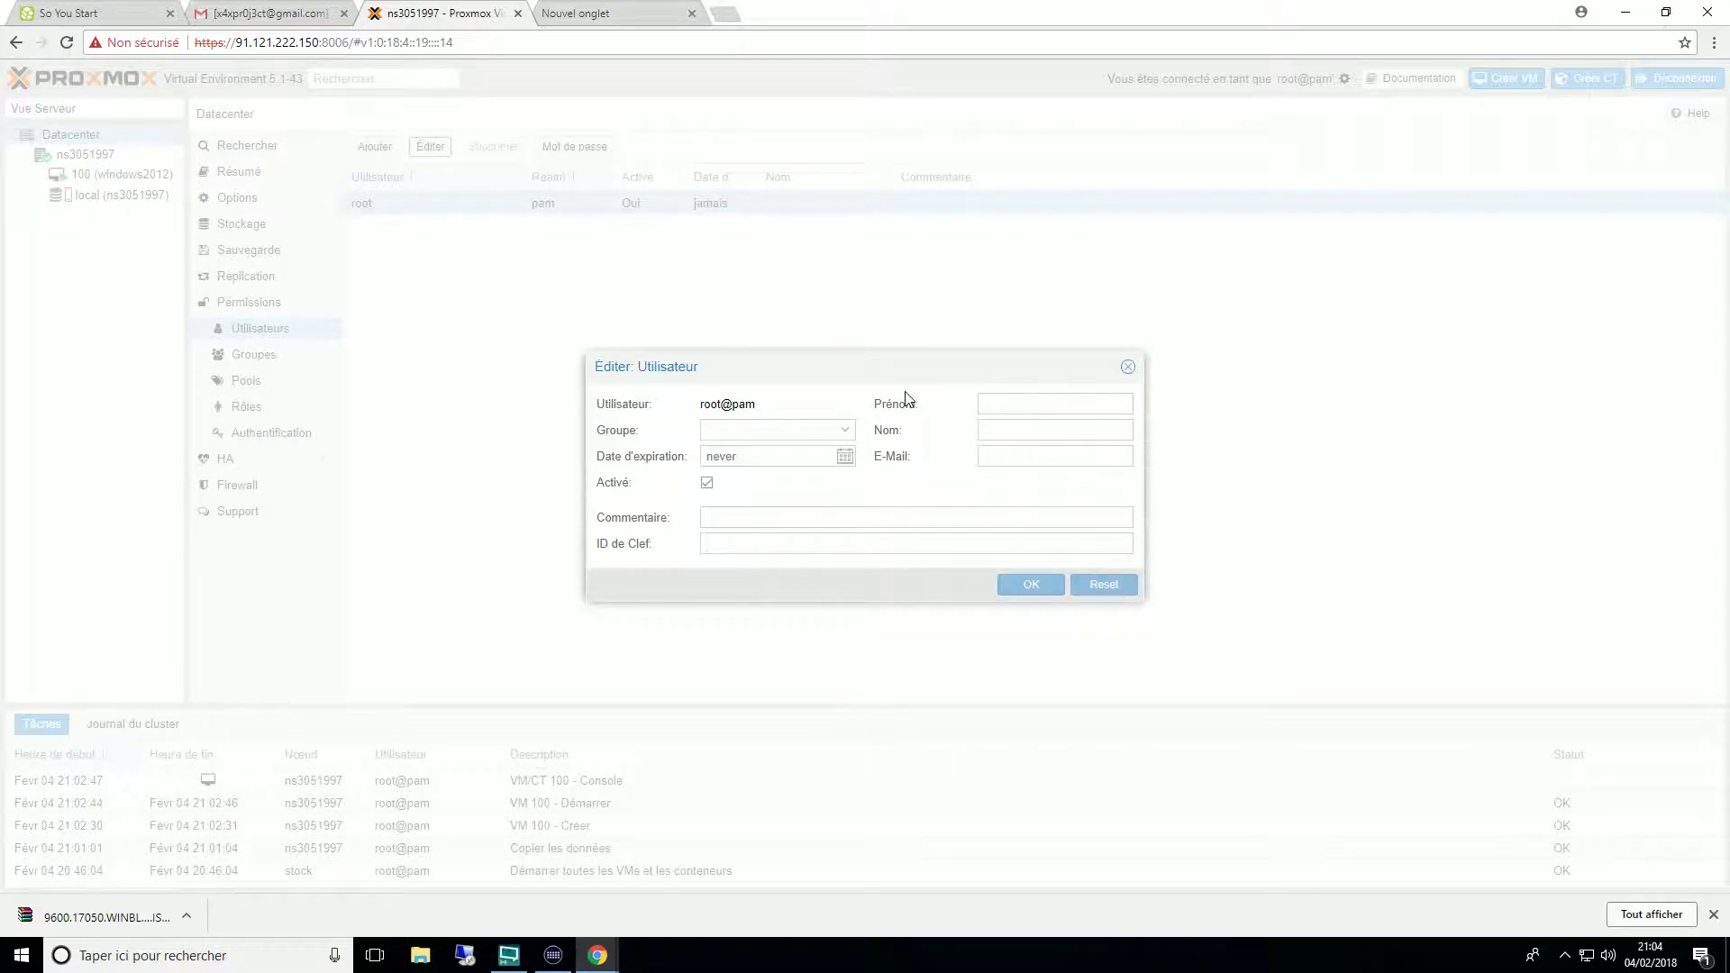
left_click(1127, 367)
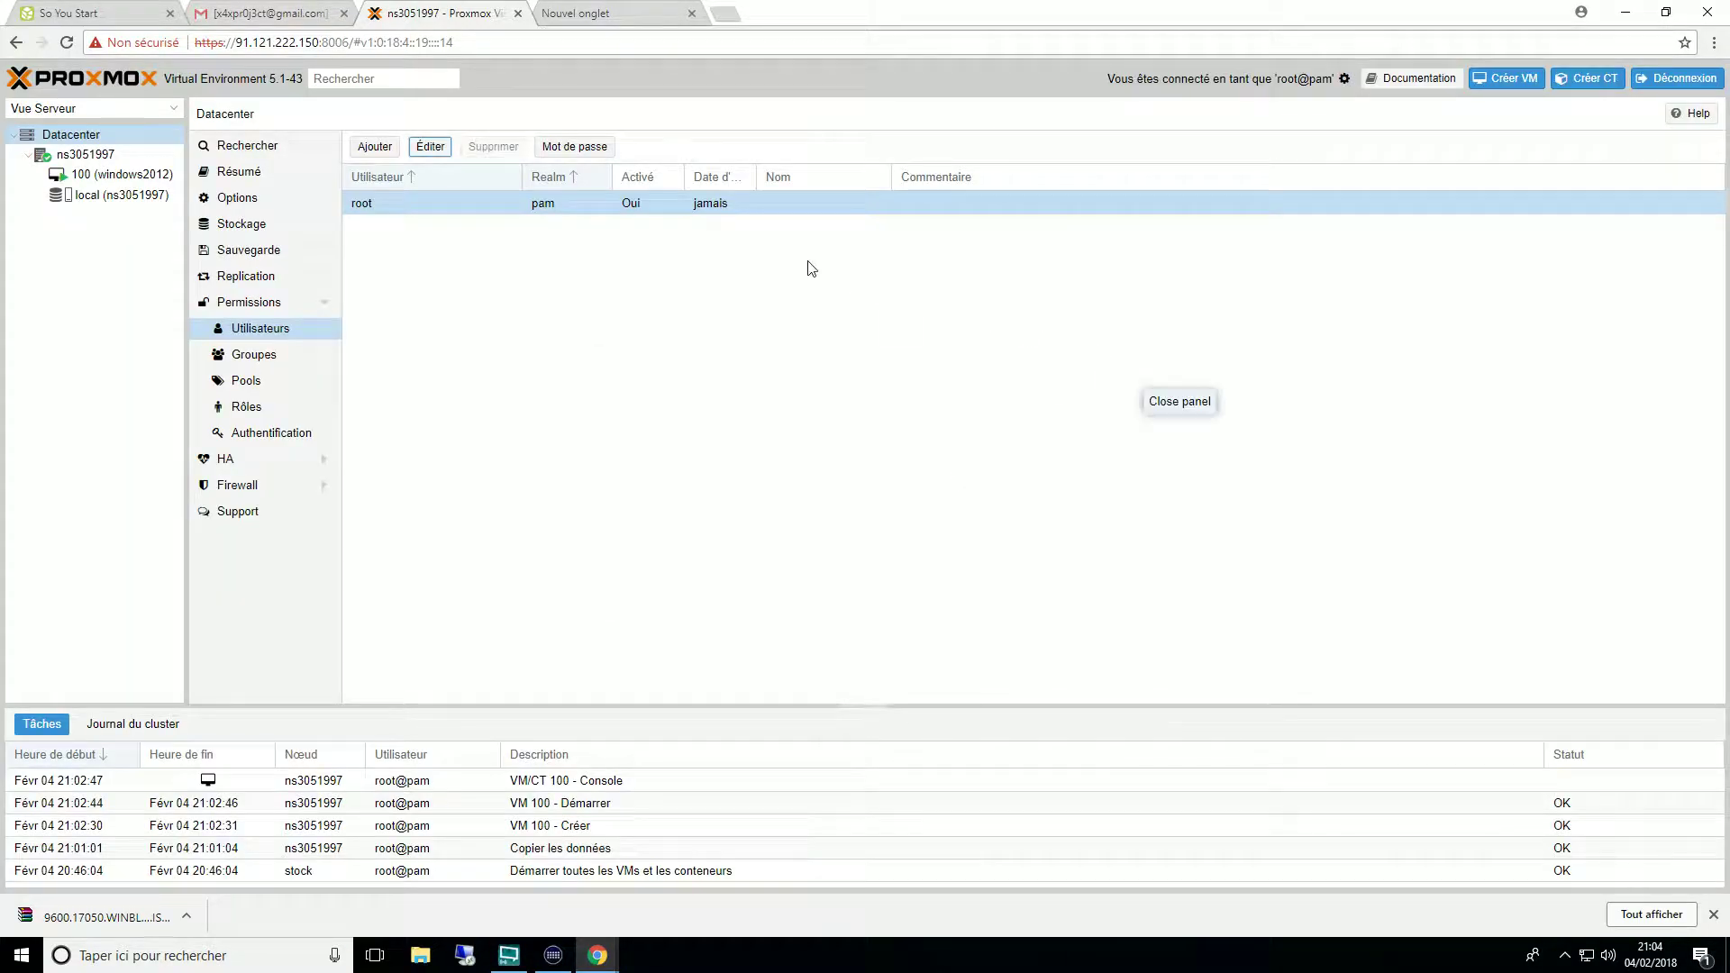
left_click(373, 153)
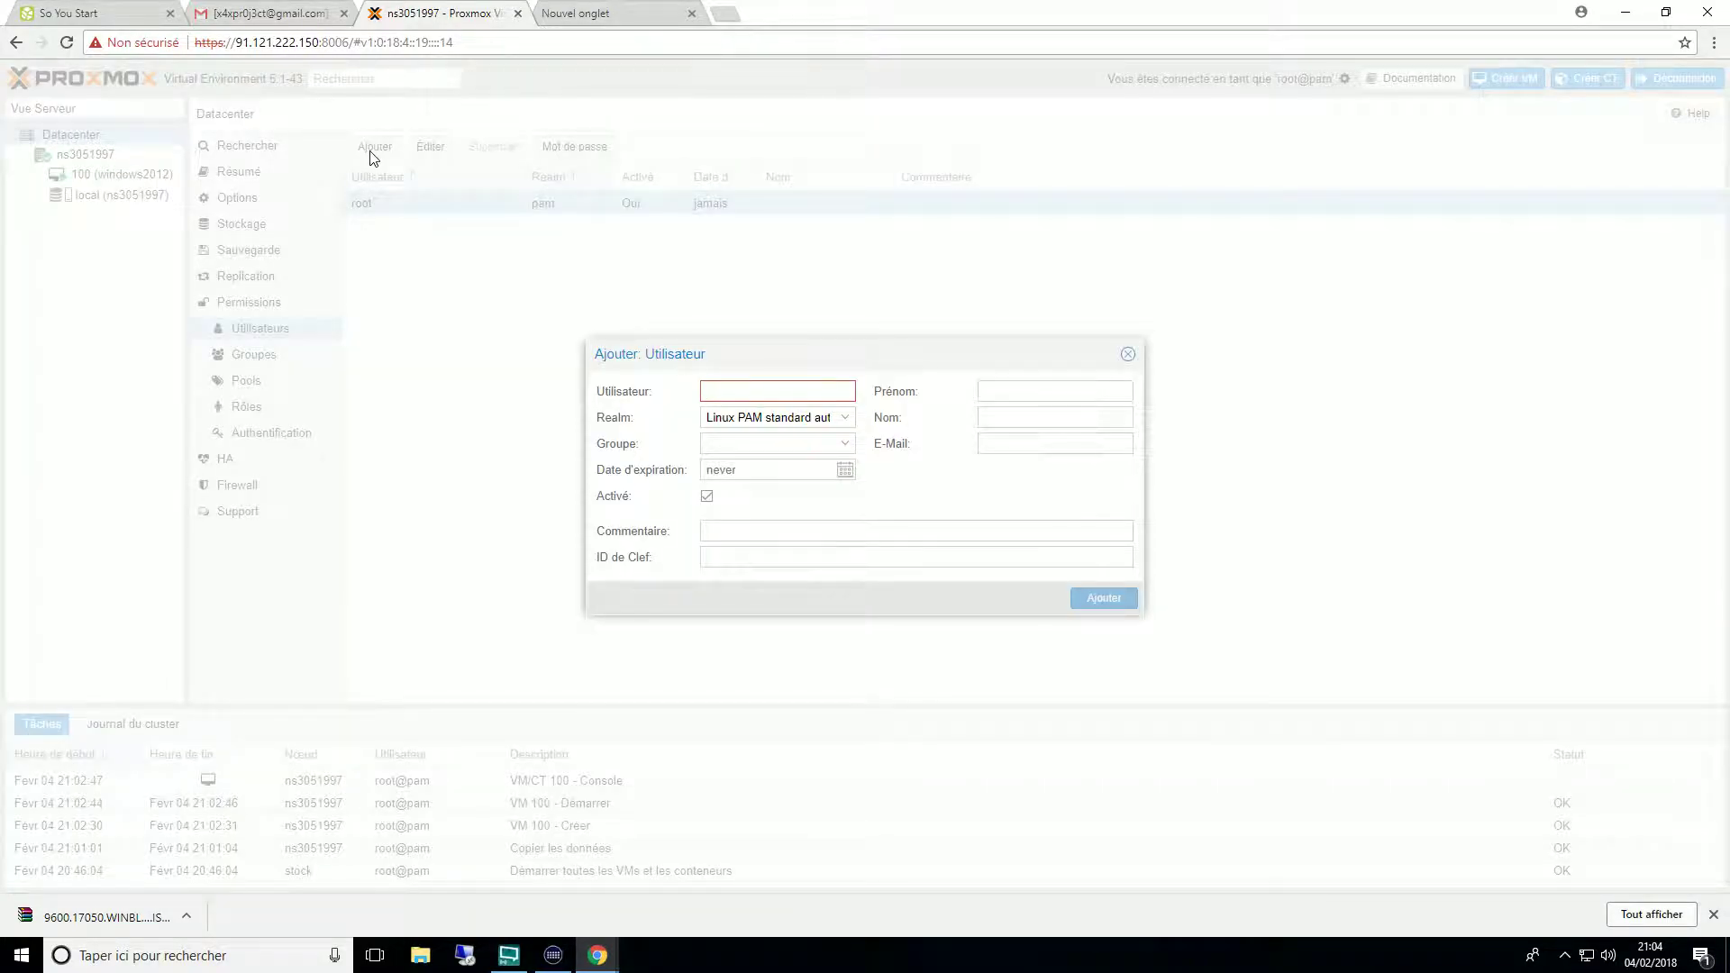
left_click(1127, 354)
Review permissions, groups, roles and realms, cancel a group permission, then open VM 100's summary
left_click(252, 304)
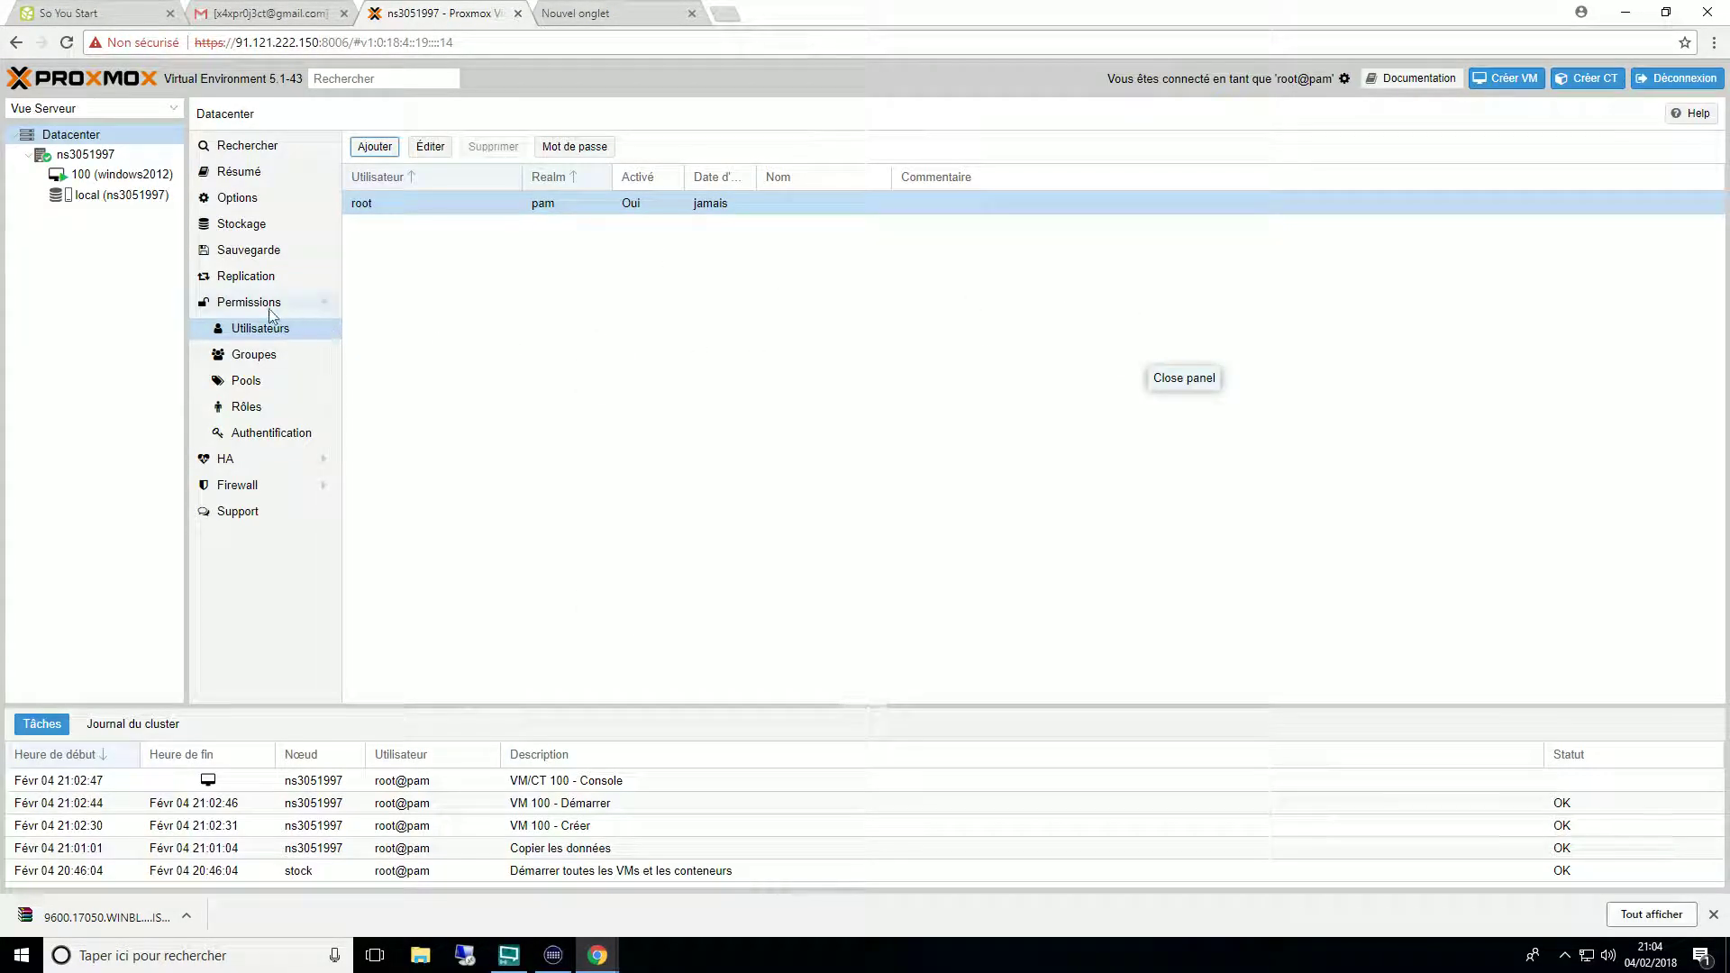
left_click(377, 153)
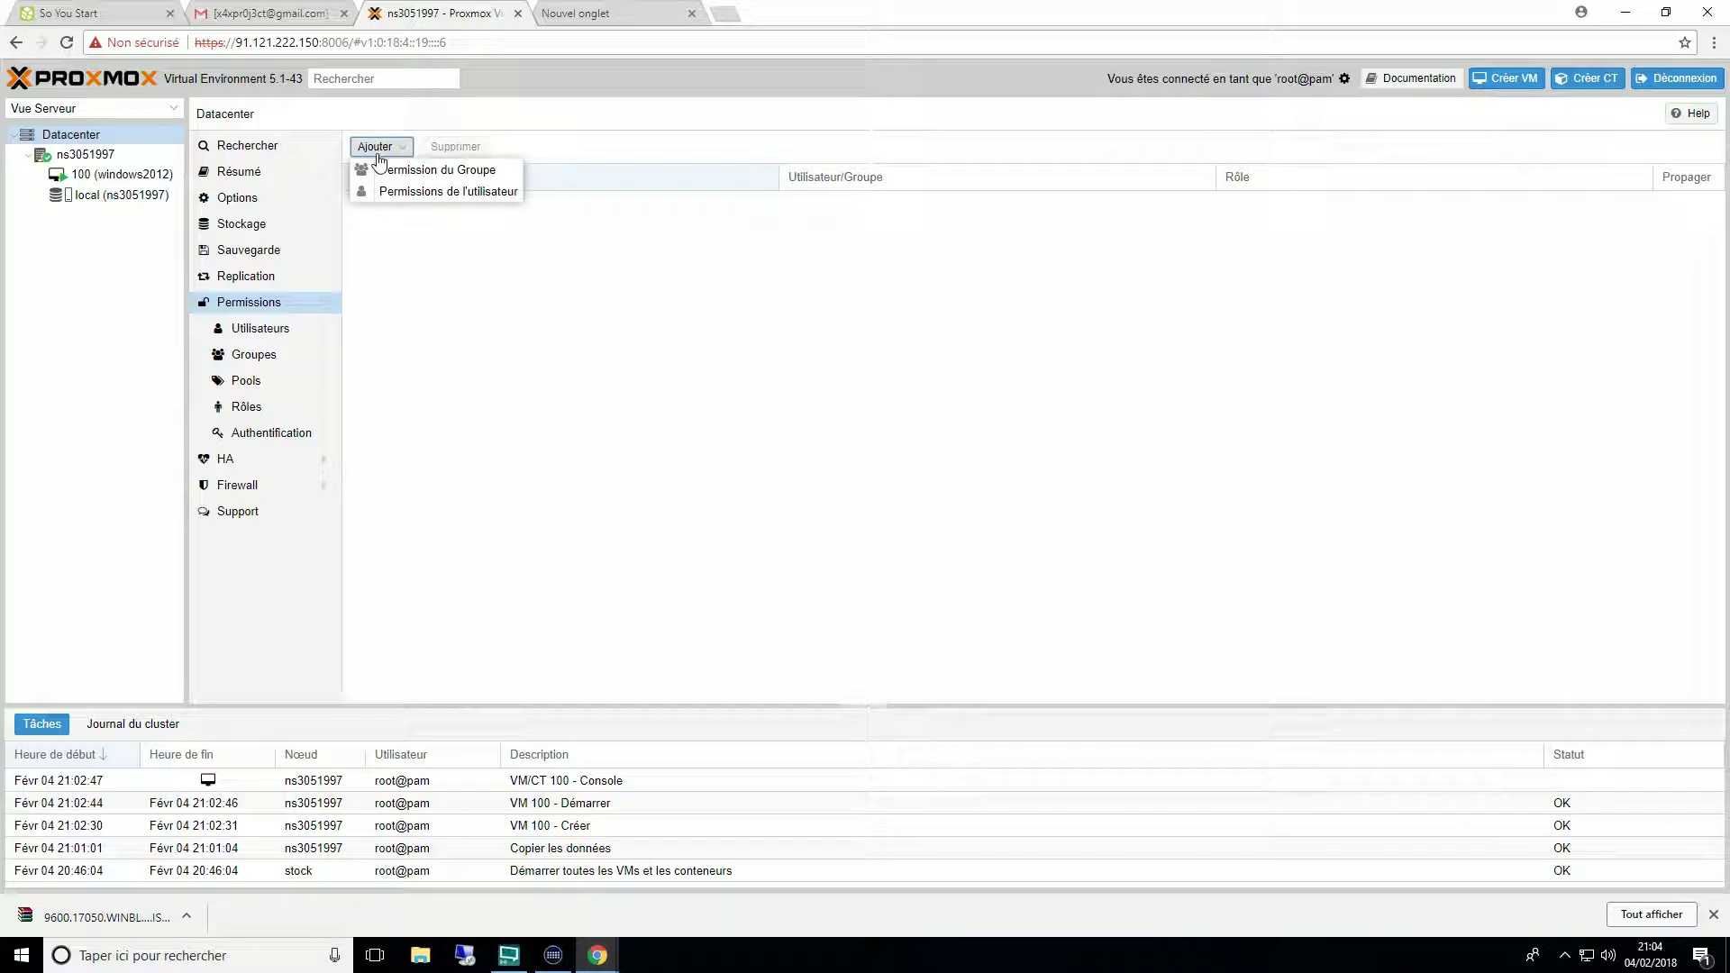
left_click(241, 358)
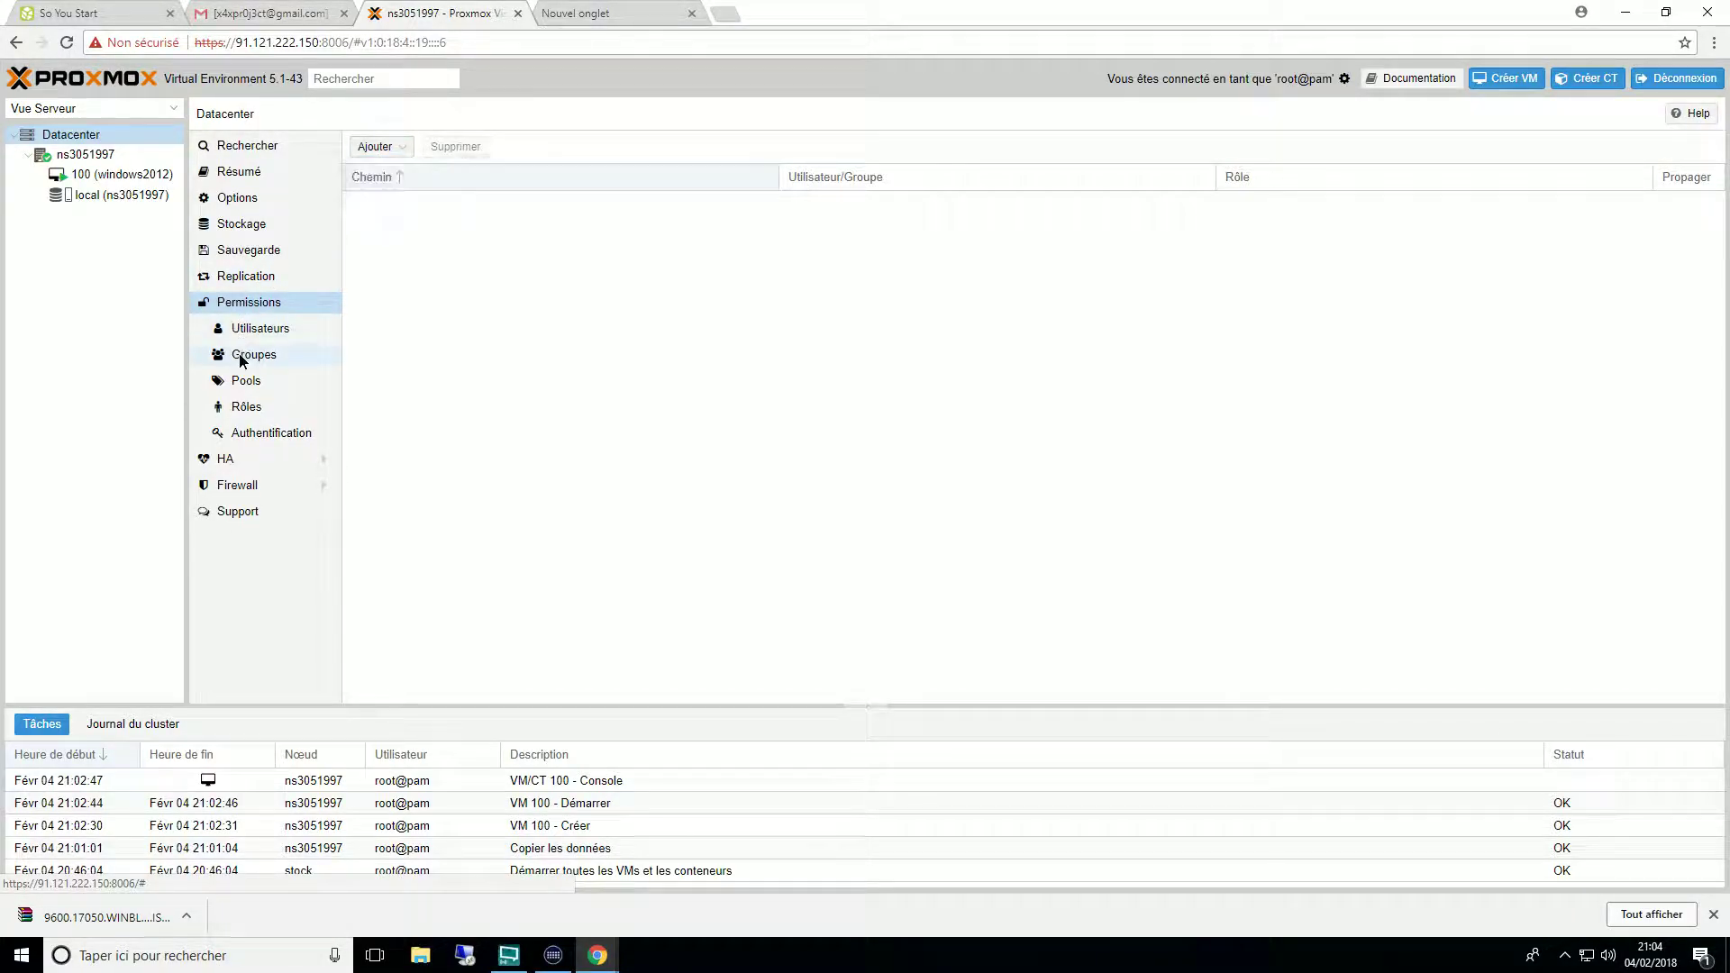
left_click(261, 405)
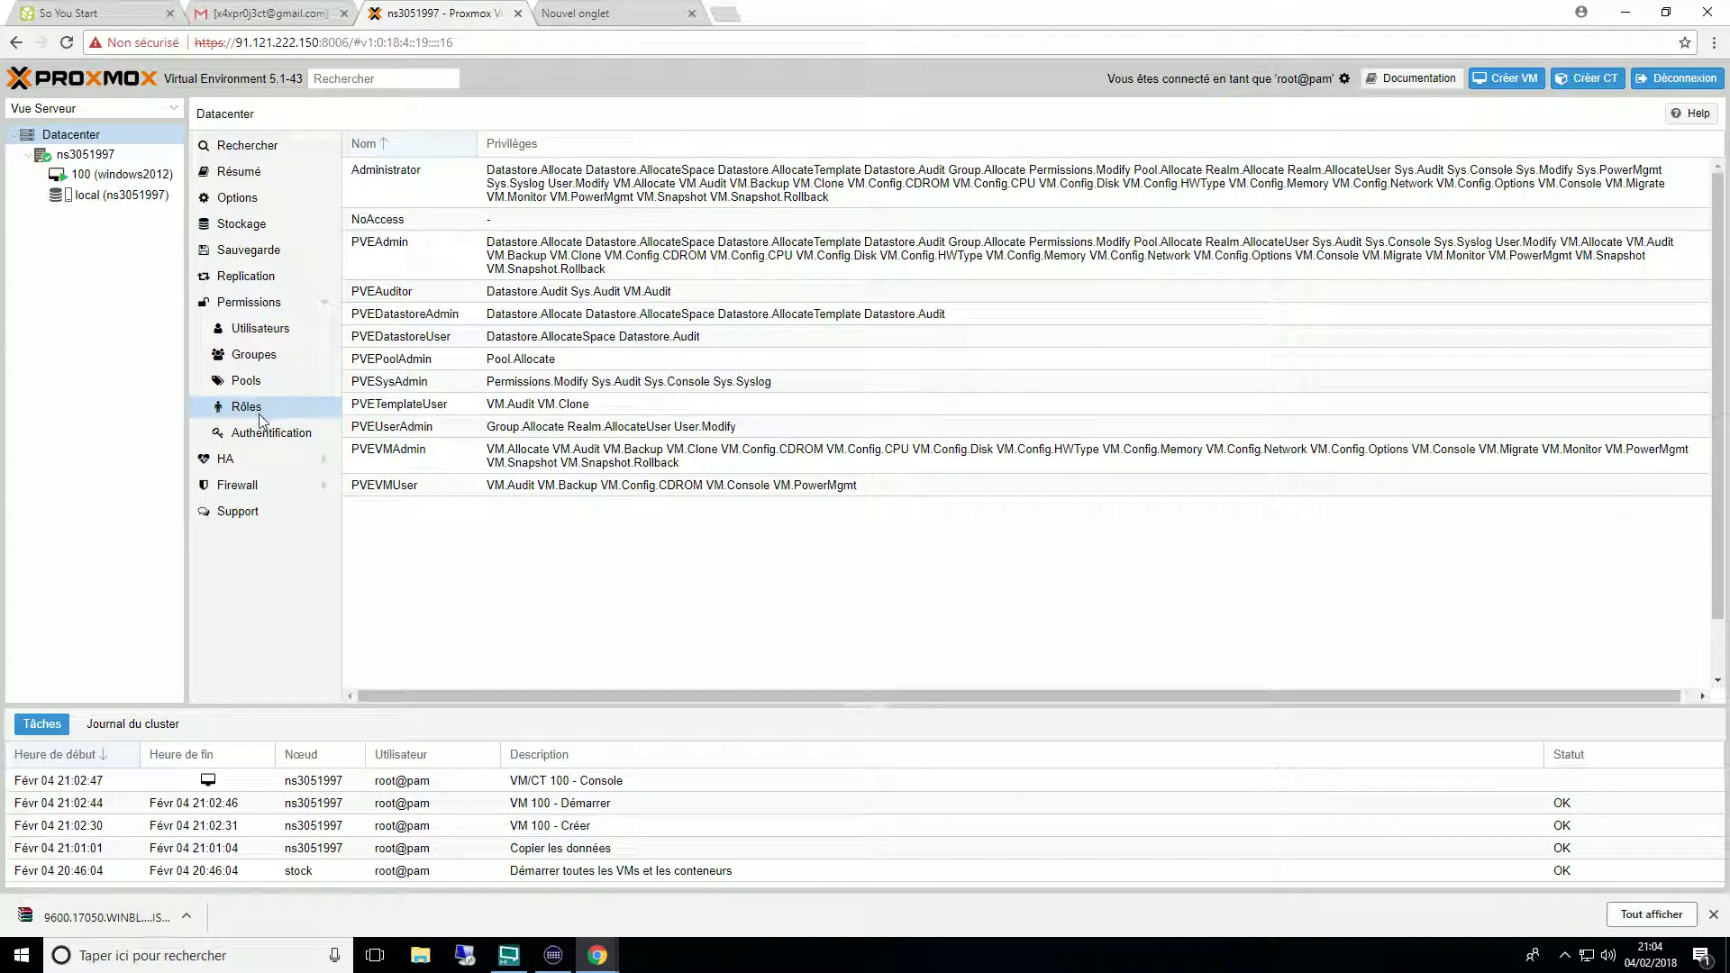
left_click(262, 435)
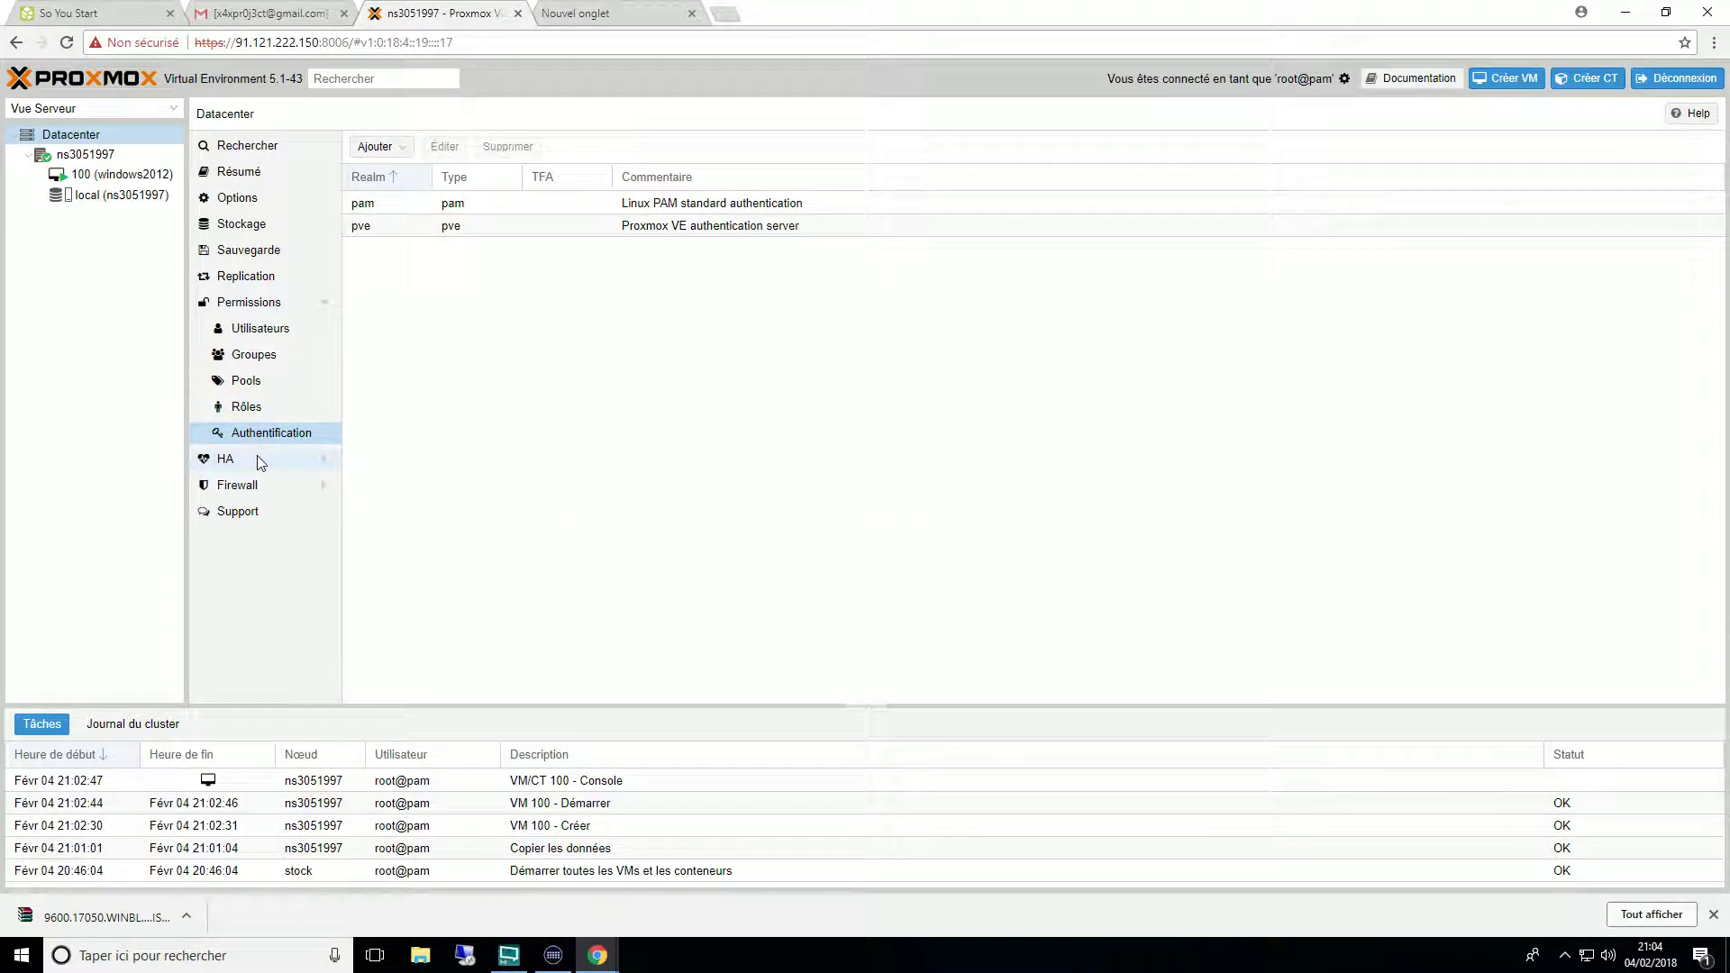
left_click(226, 306)
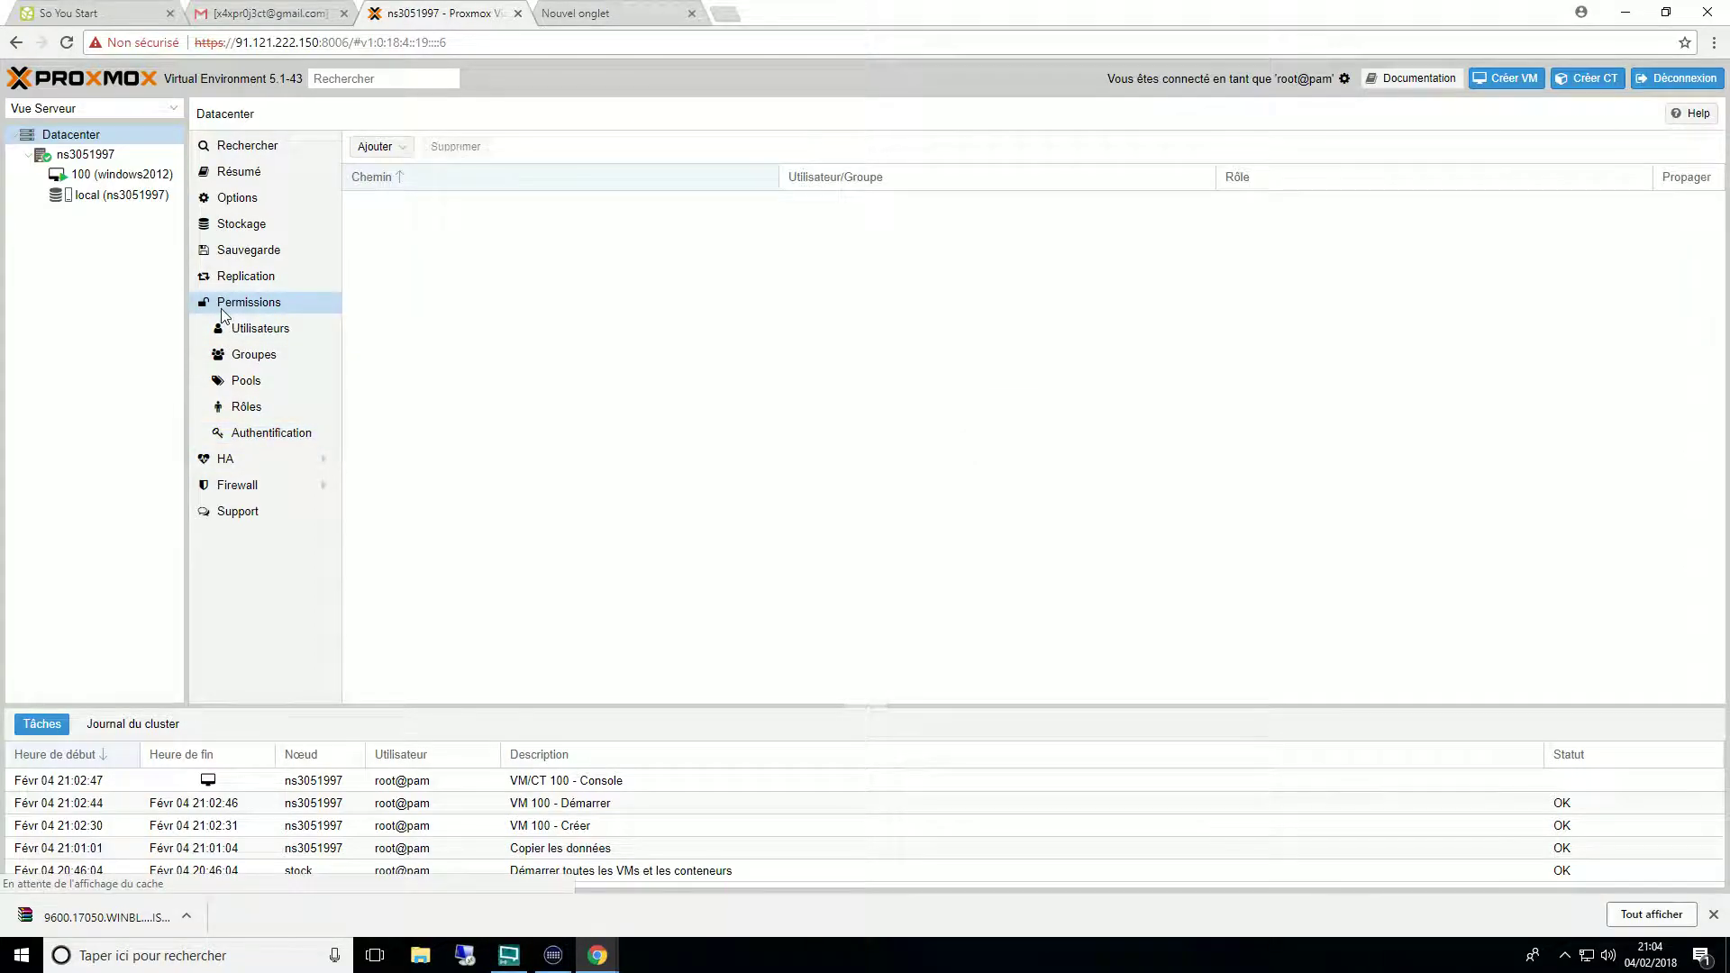
left_click(385, 153)
left_click(391, 172)
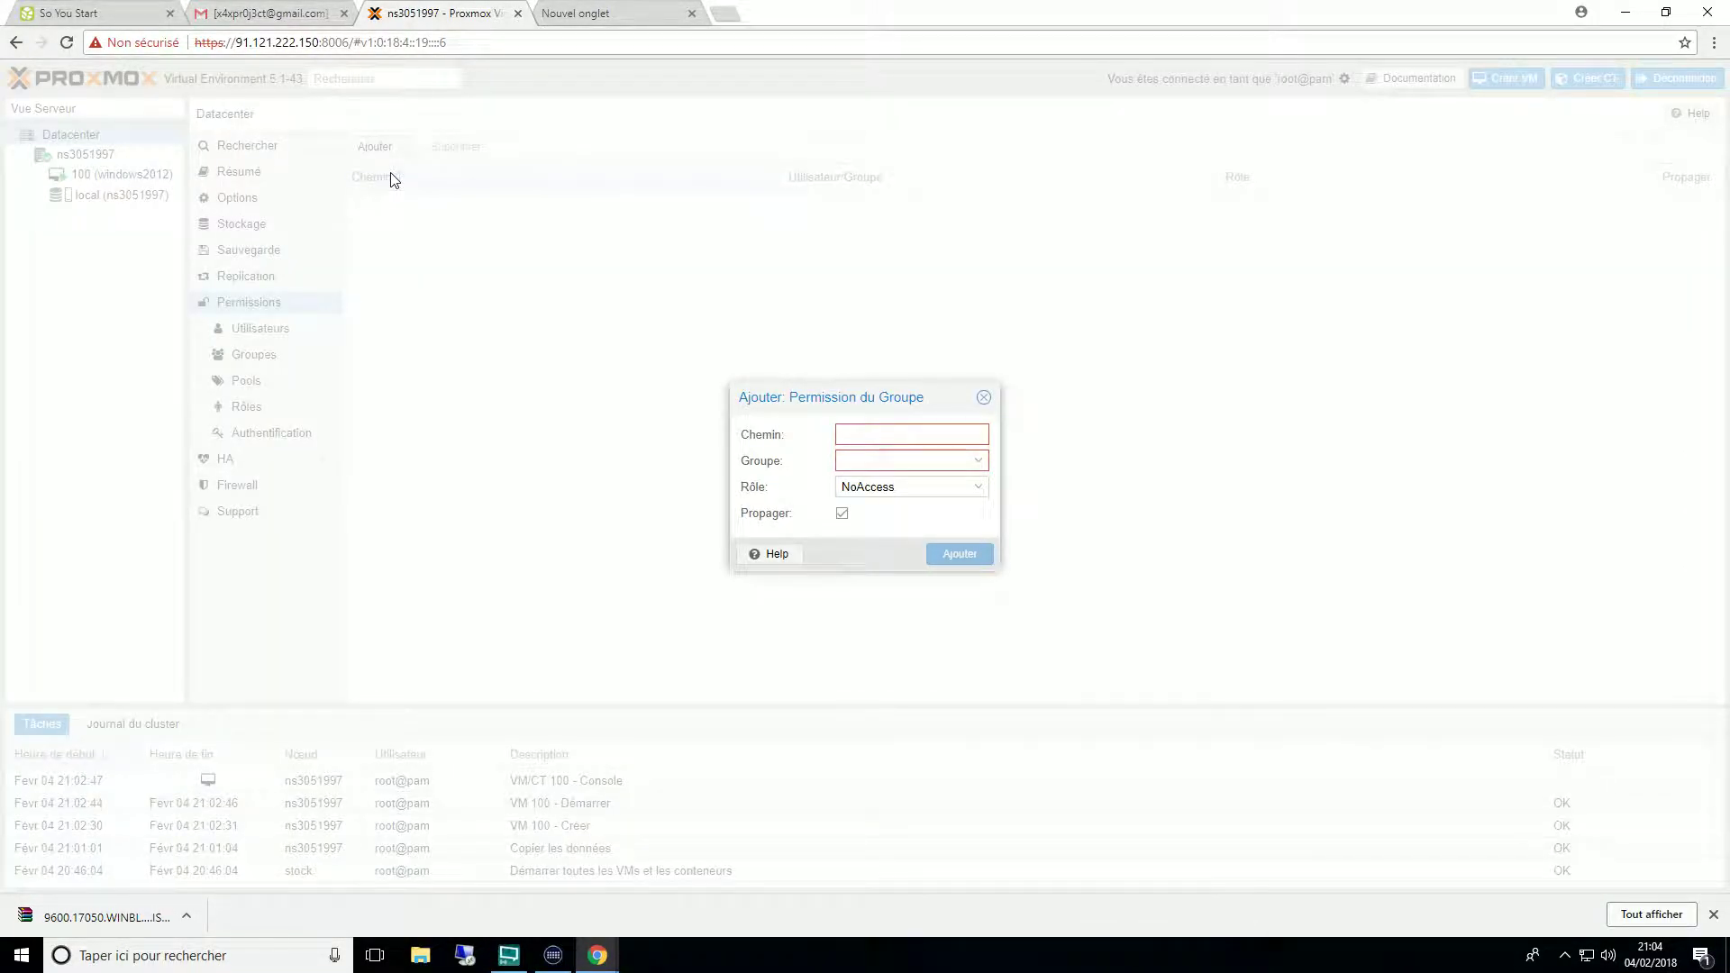
left_click(983, 398)
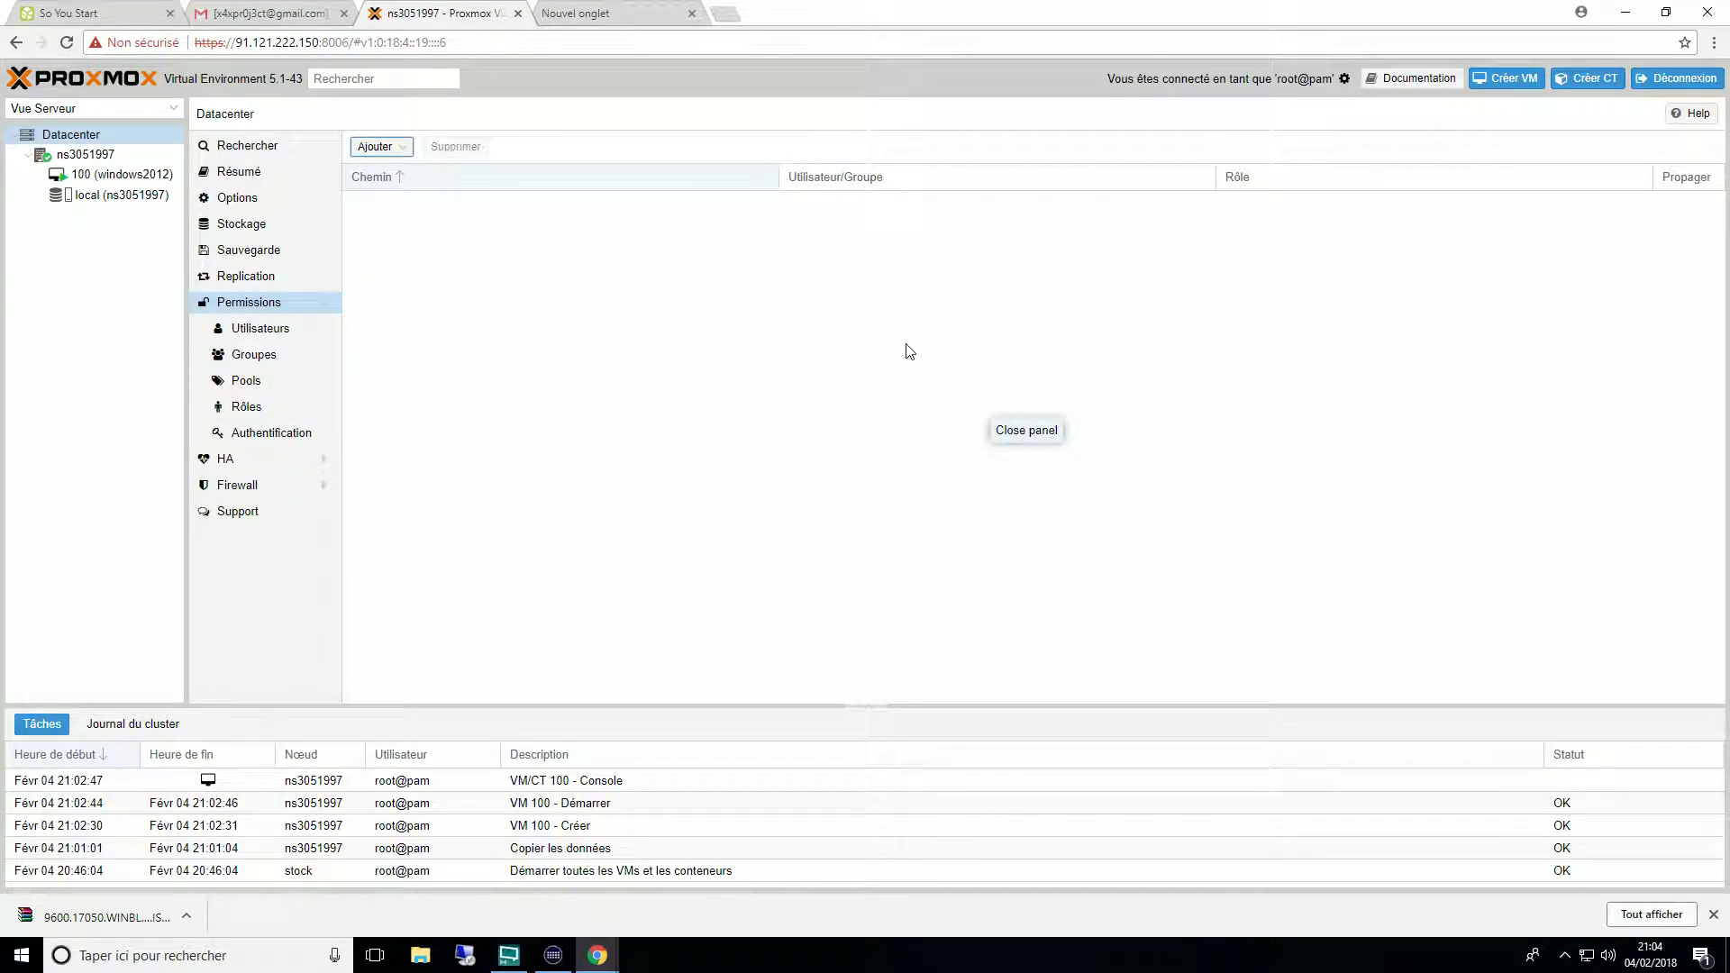
left_click(90, 177)
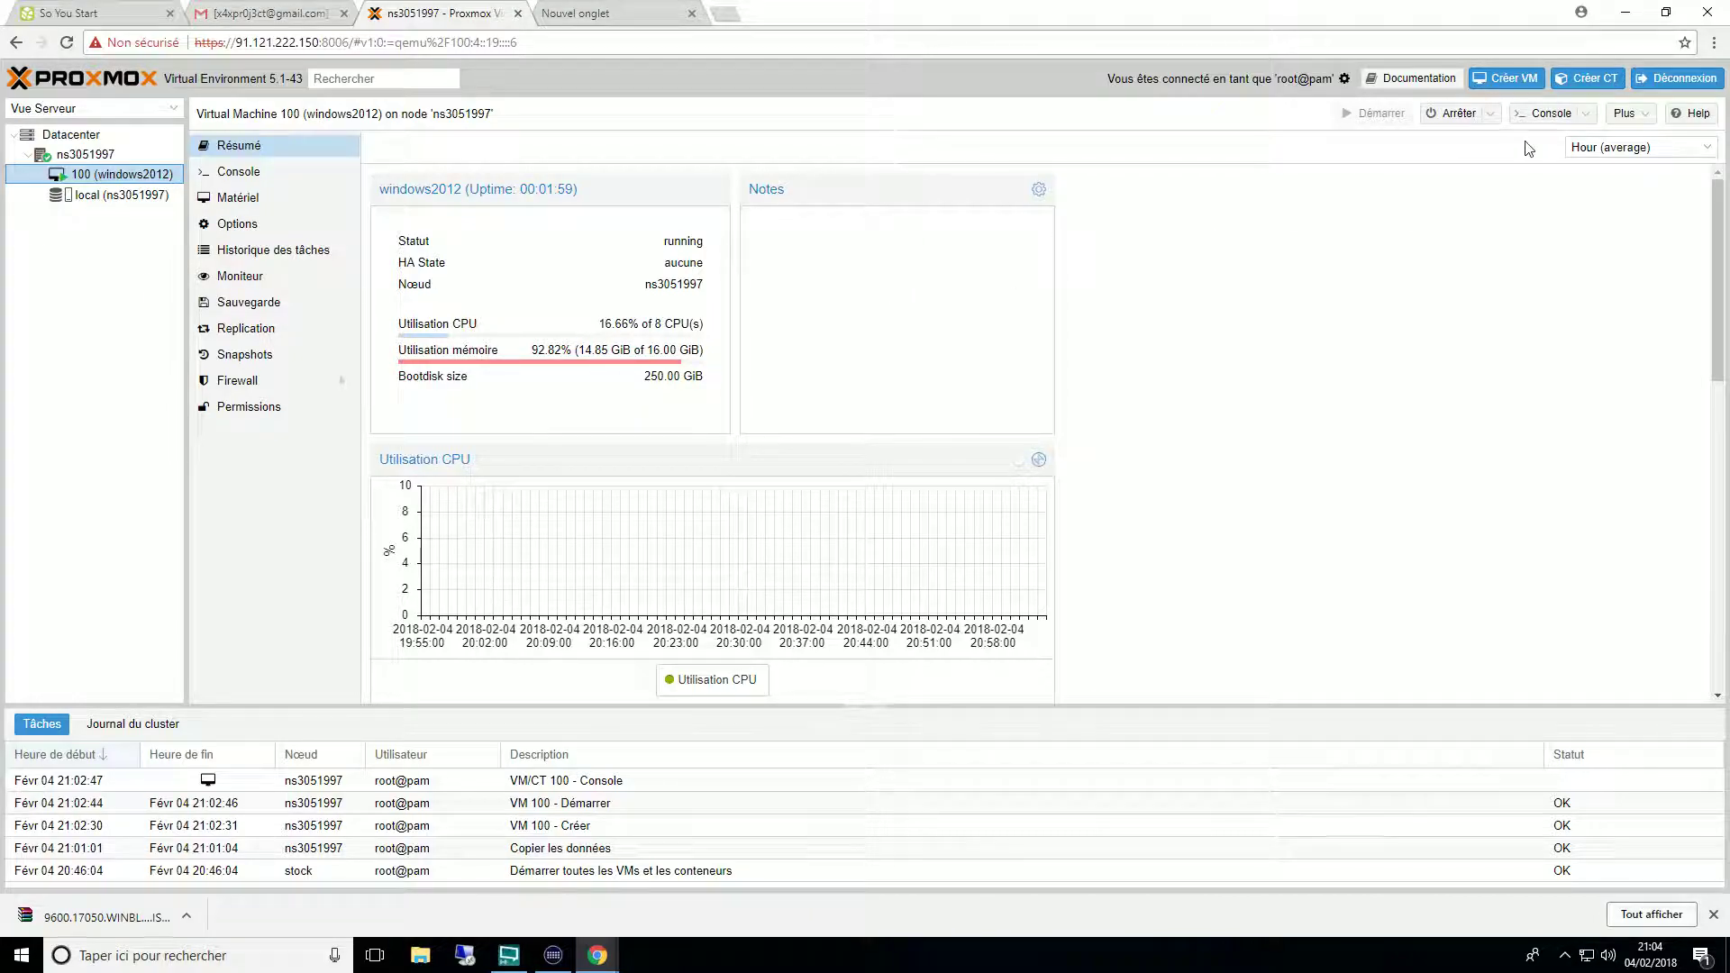
Open VM 100's noVNC console and move it aside to follow the installation
left_click(1542, 115)
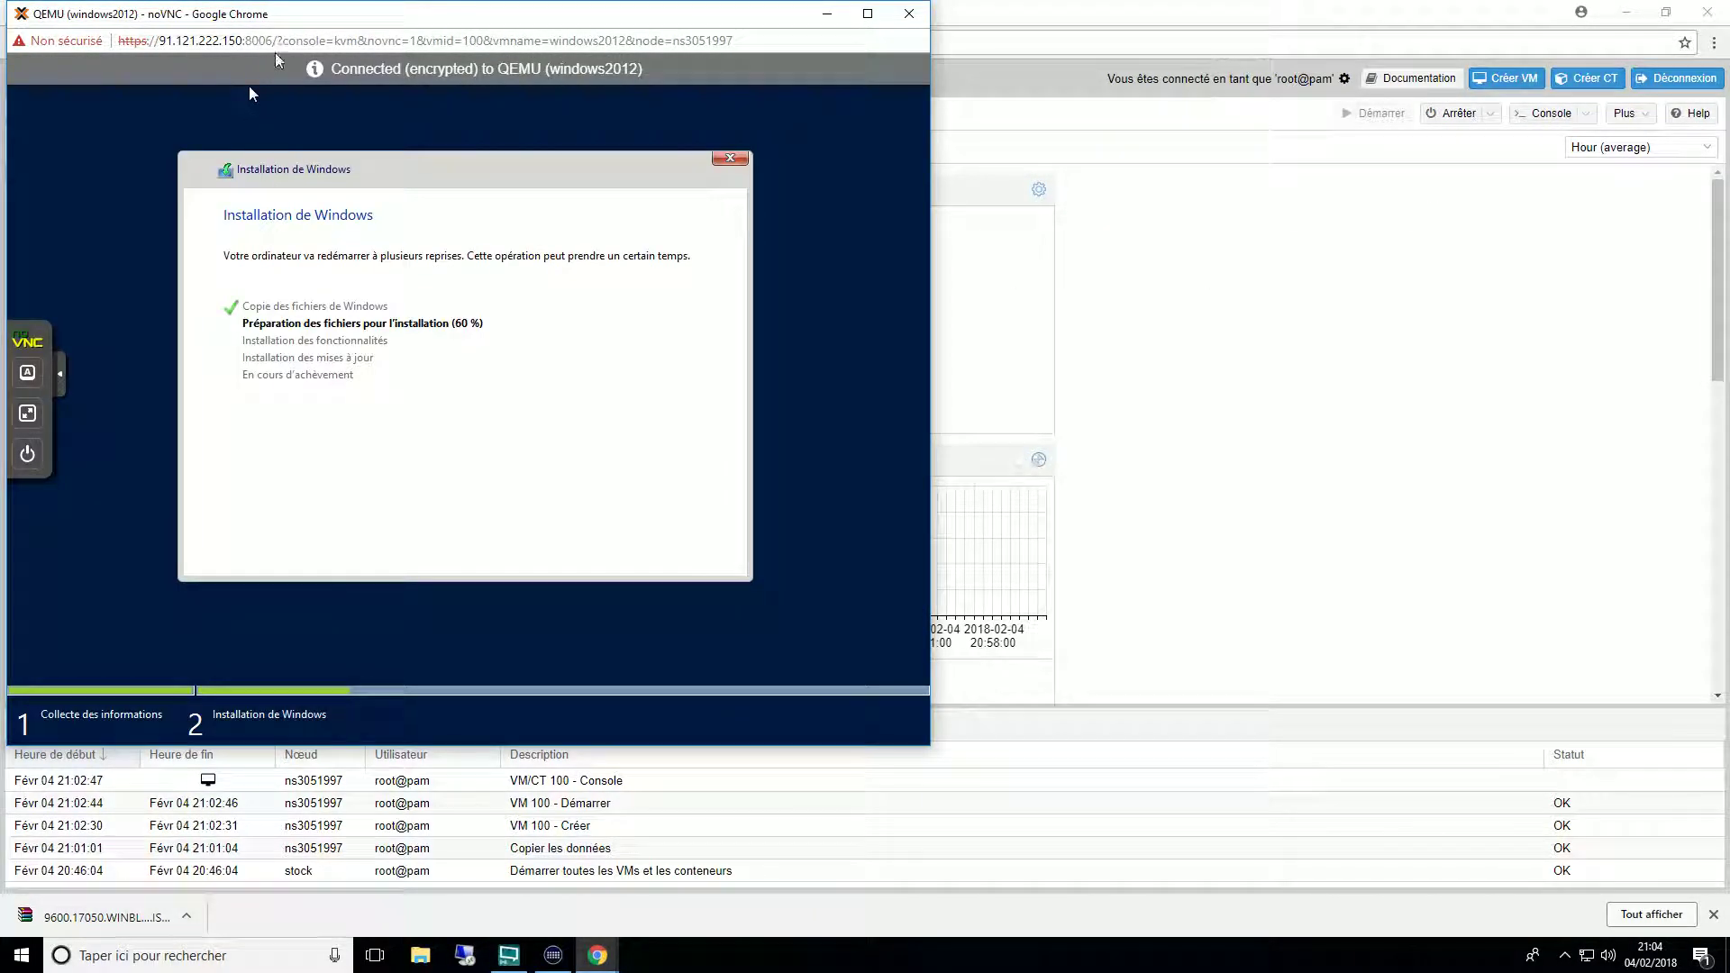
left_click_drag(401, 13, 701, 73)
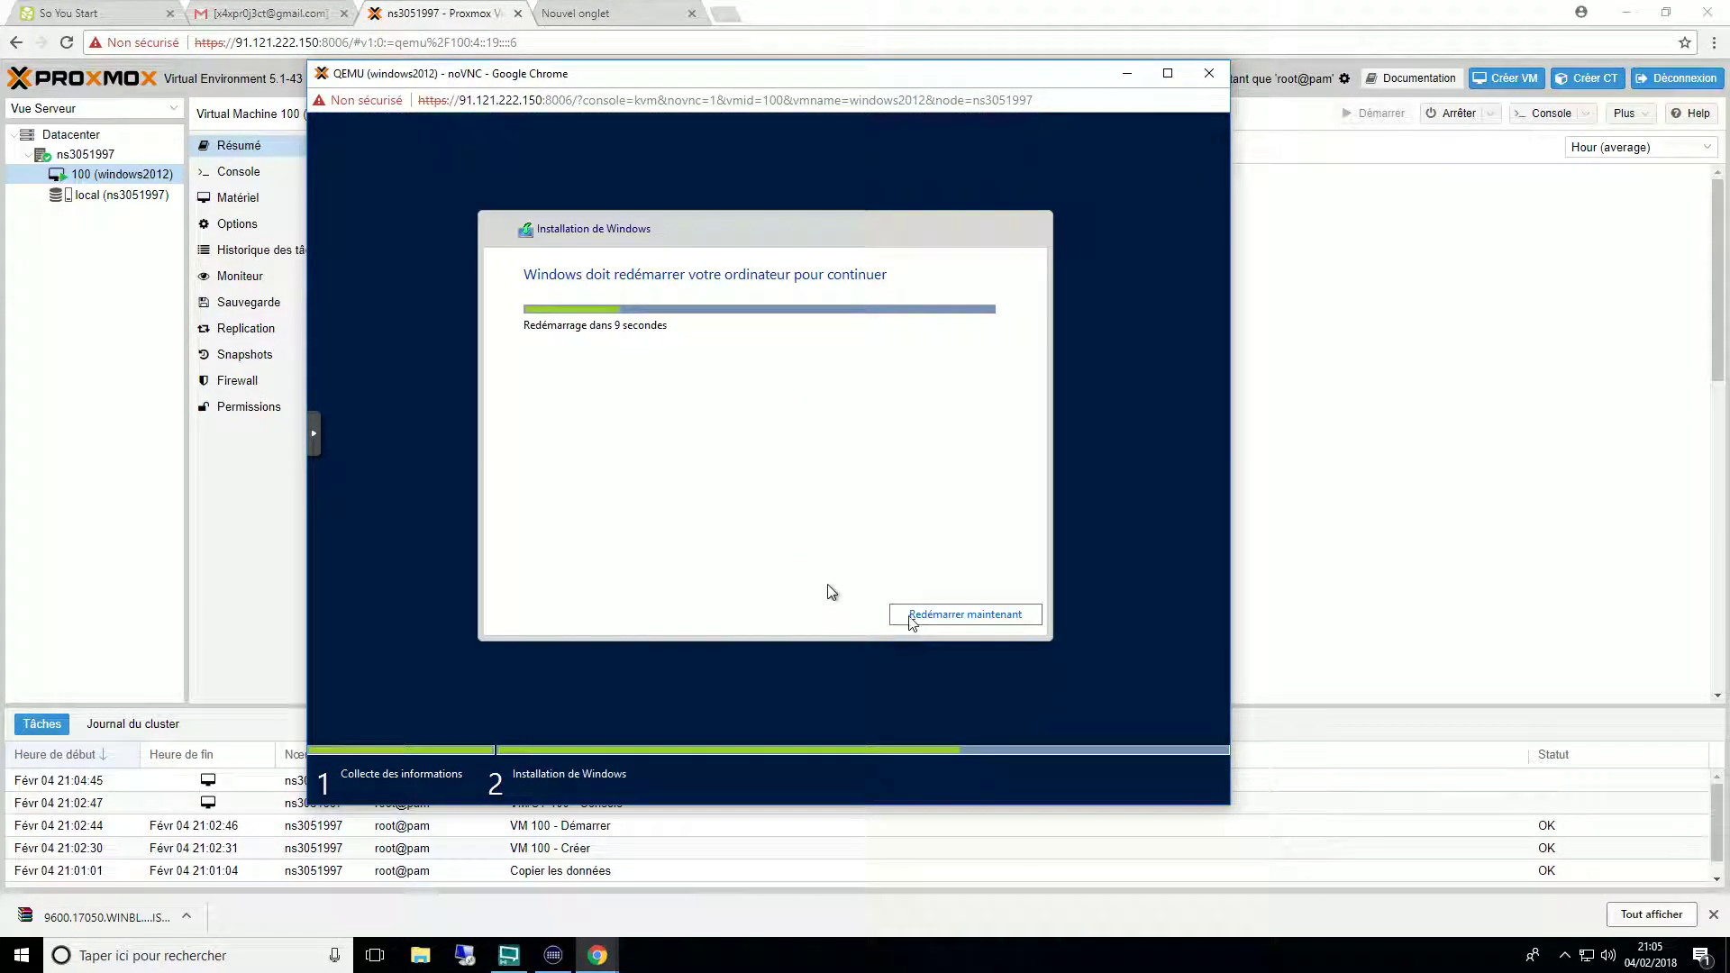
Restart Windows now, then set and confirm the Administrator password to finish setup
left_click(944, 620)
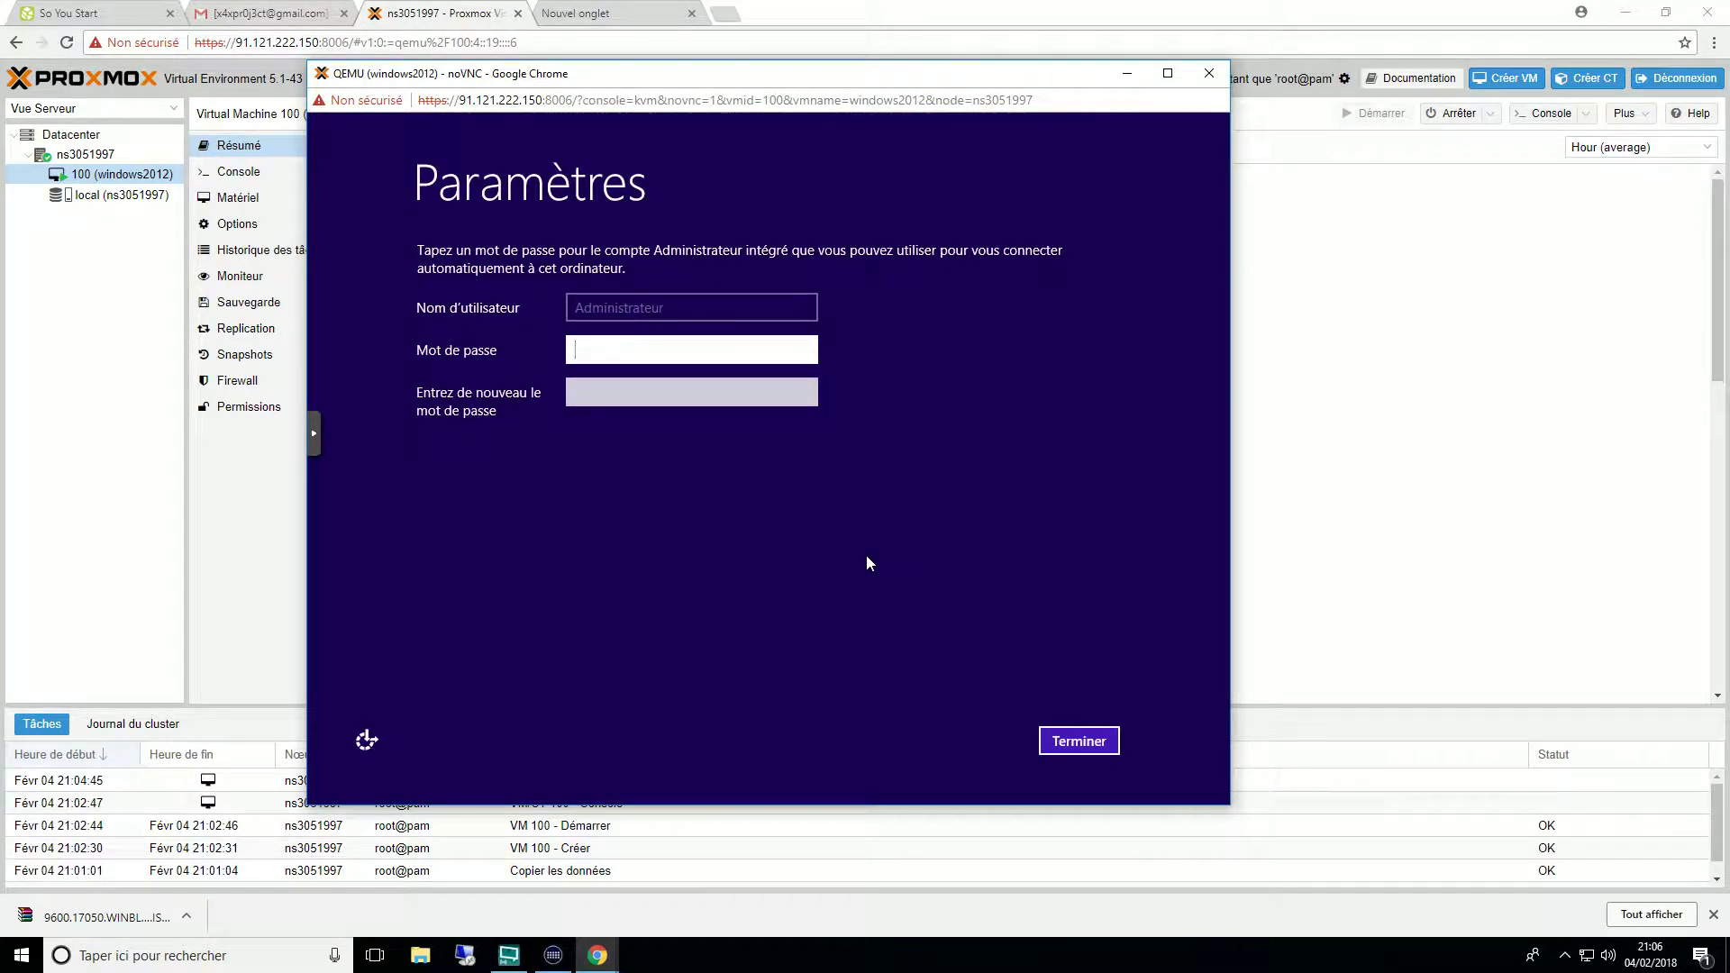
key("Tab")
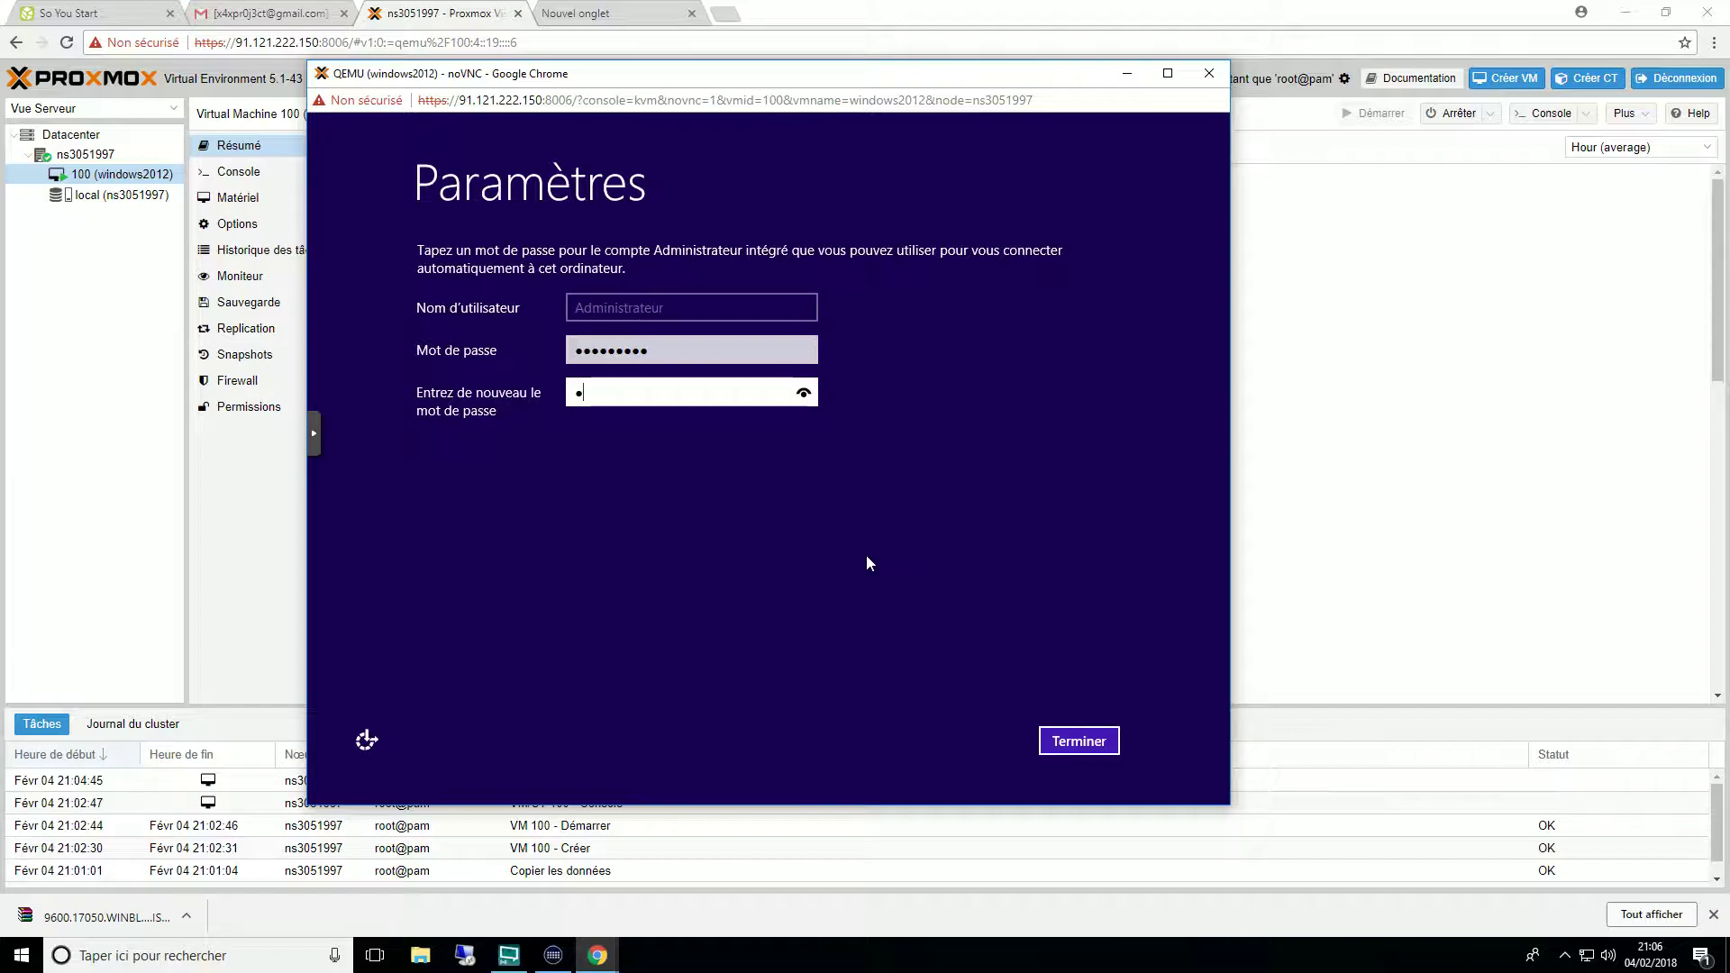
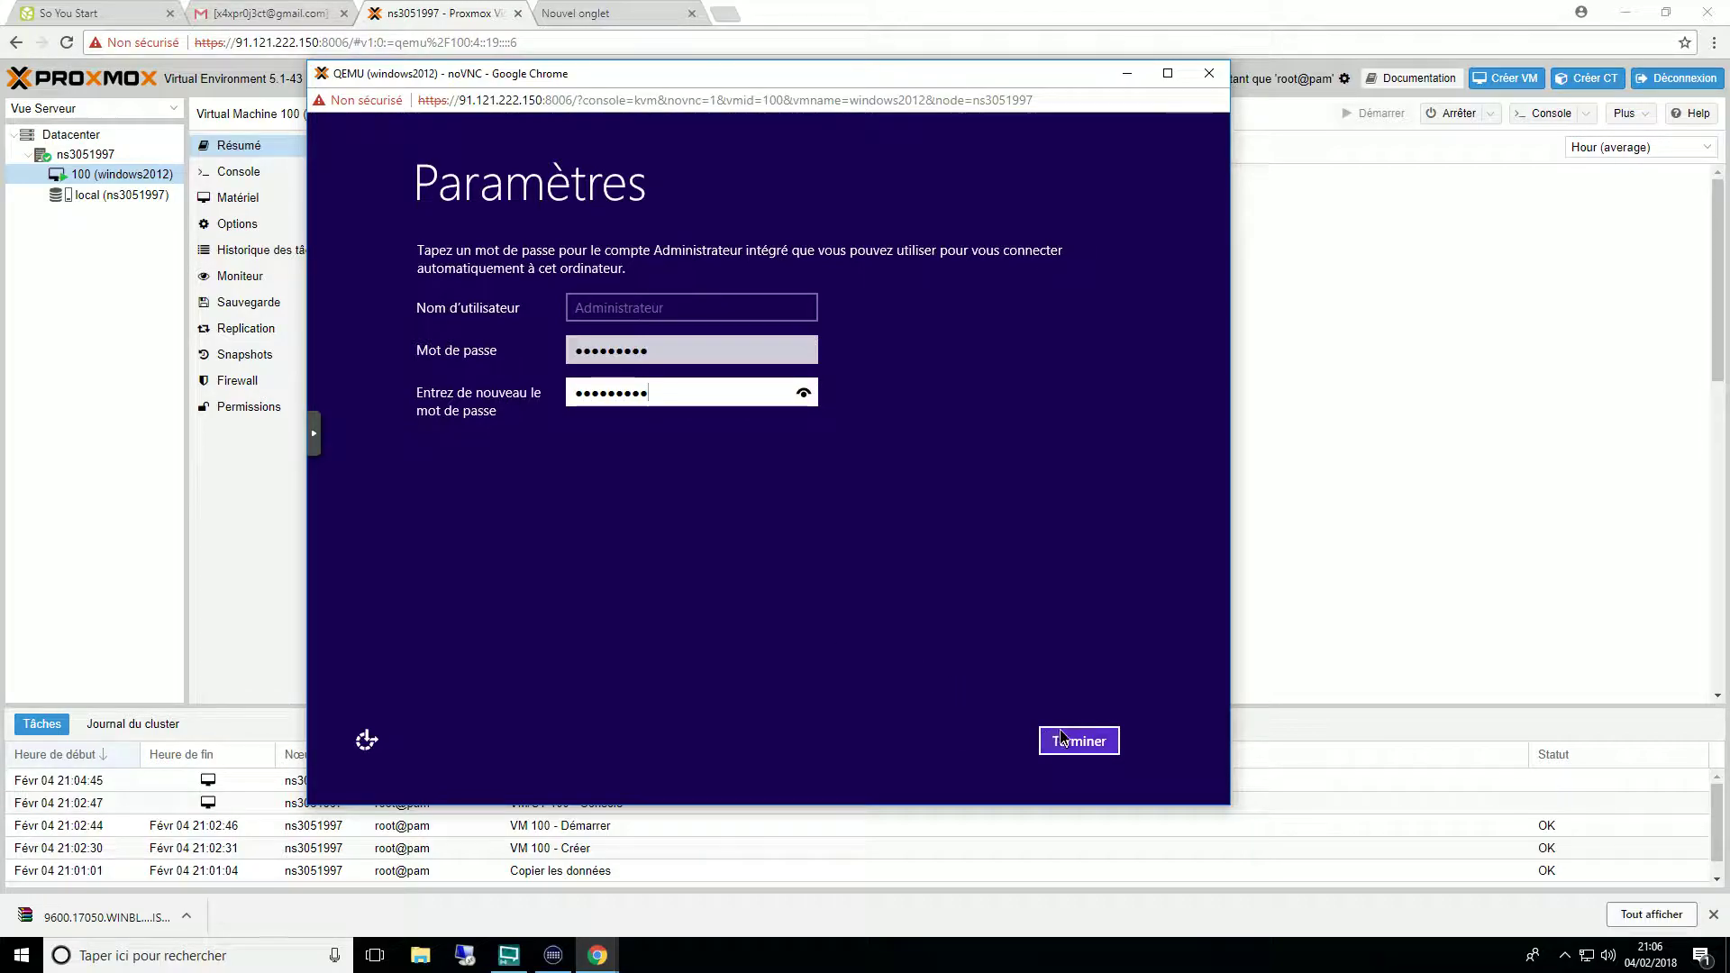
left_click(1062, 737)
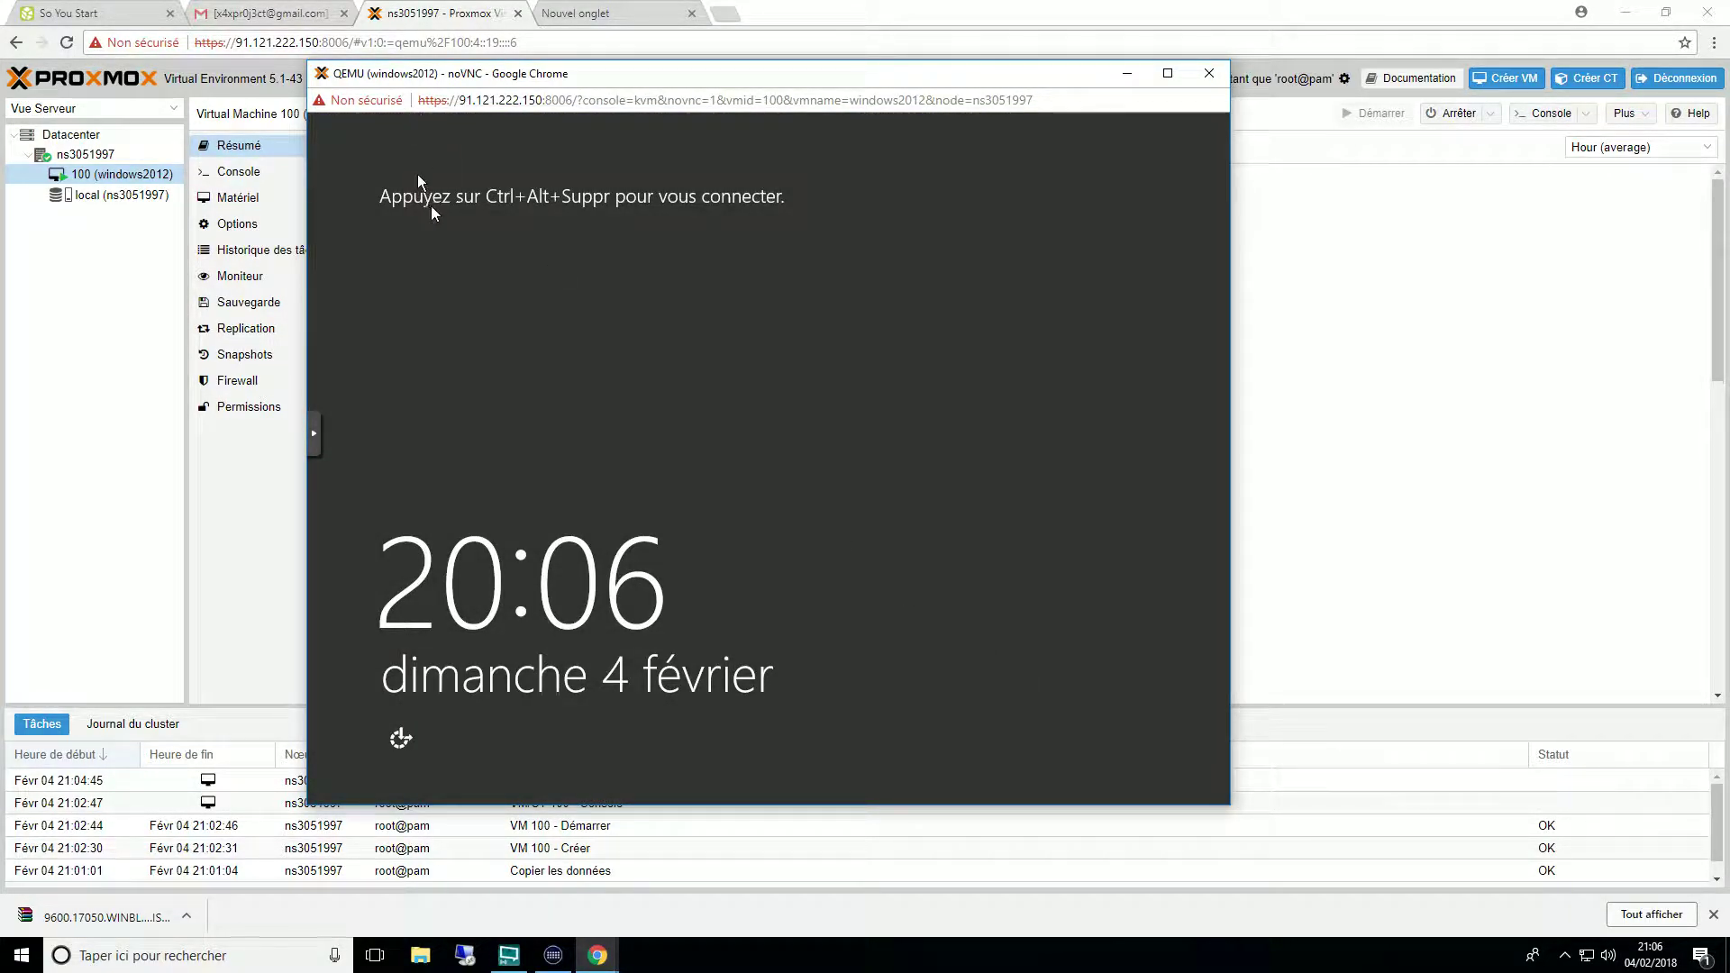
Send Ctrl+Alt+Del through the noVNC extra keys and sign in with the Administrator password
left_click(313, 438)
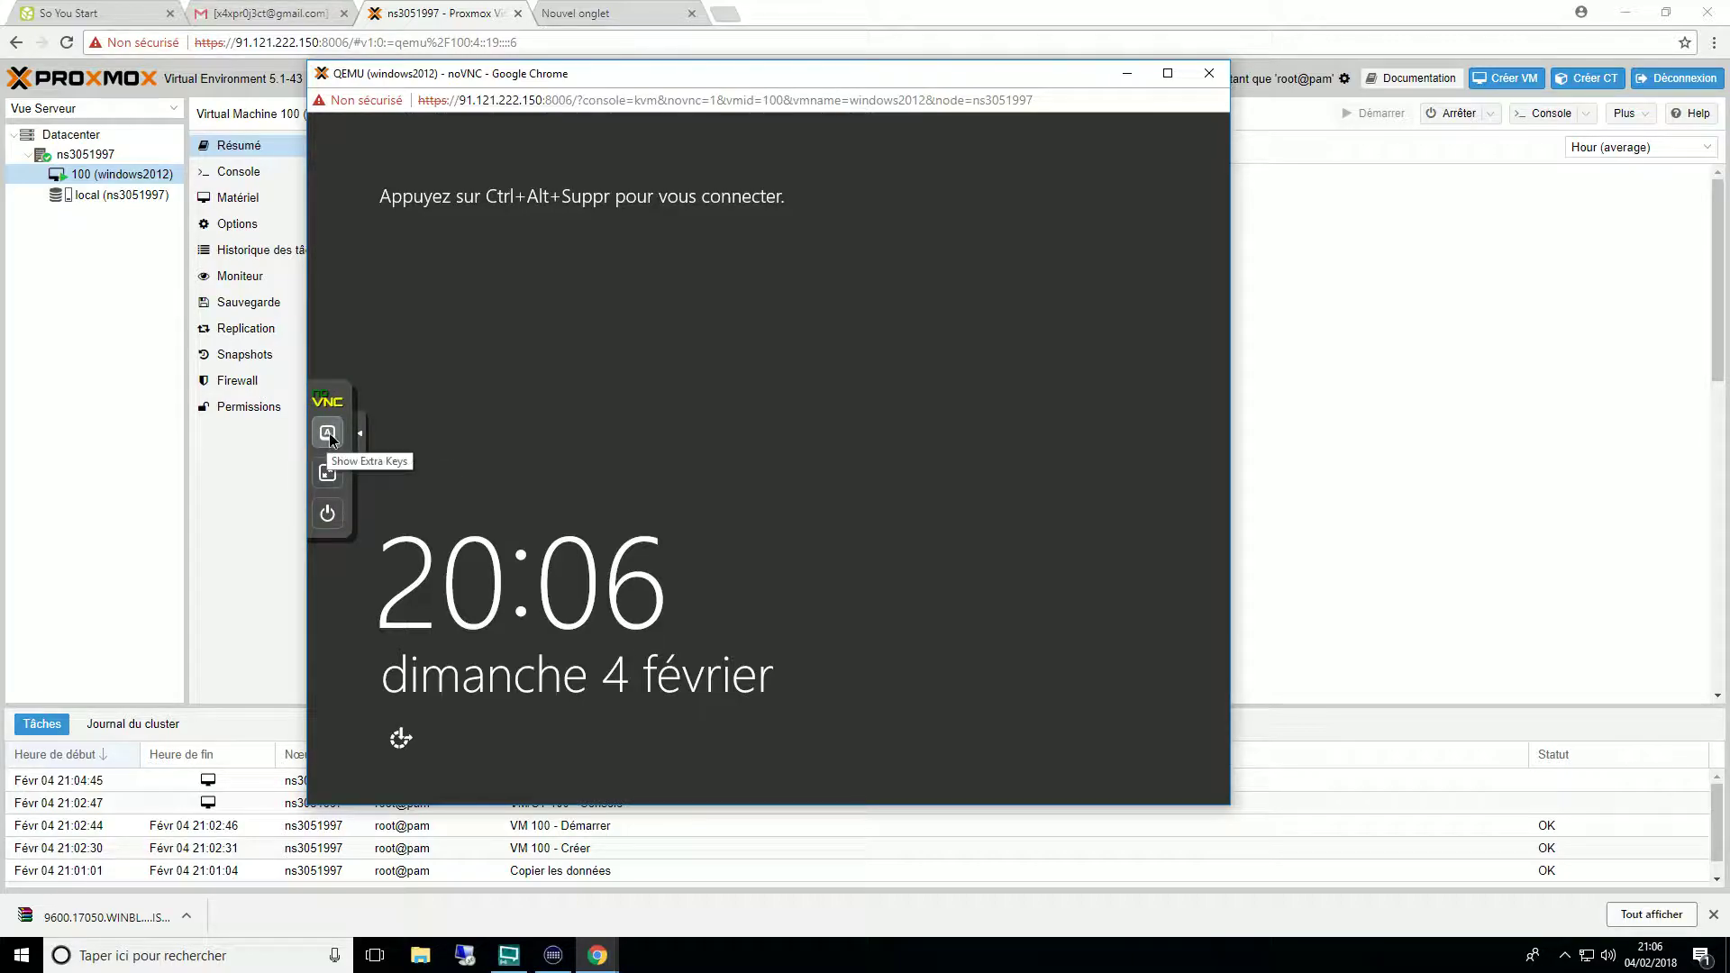
left_click(327, 431)
left_click(399, 377)
left_click(399, 418)
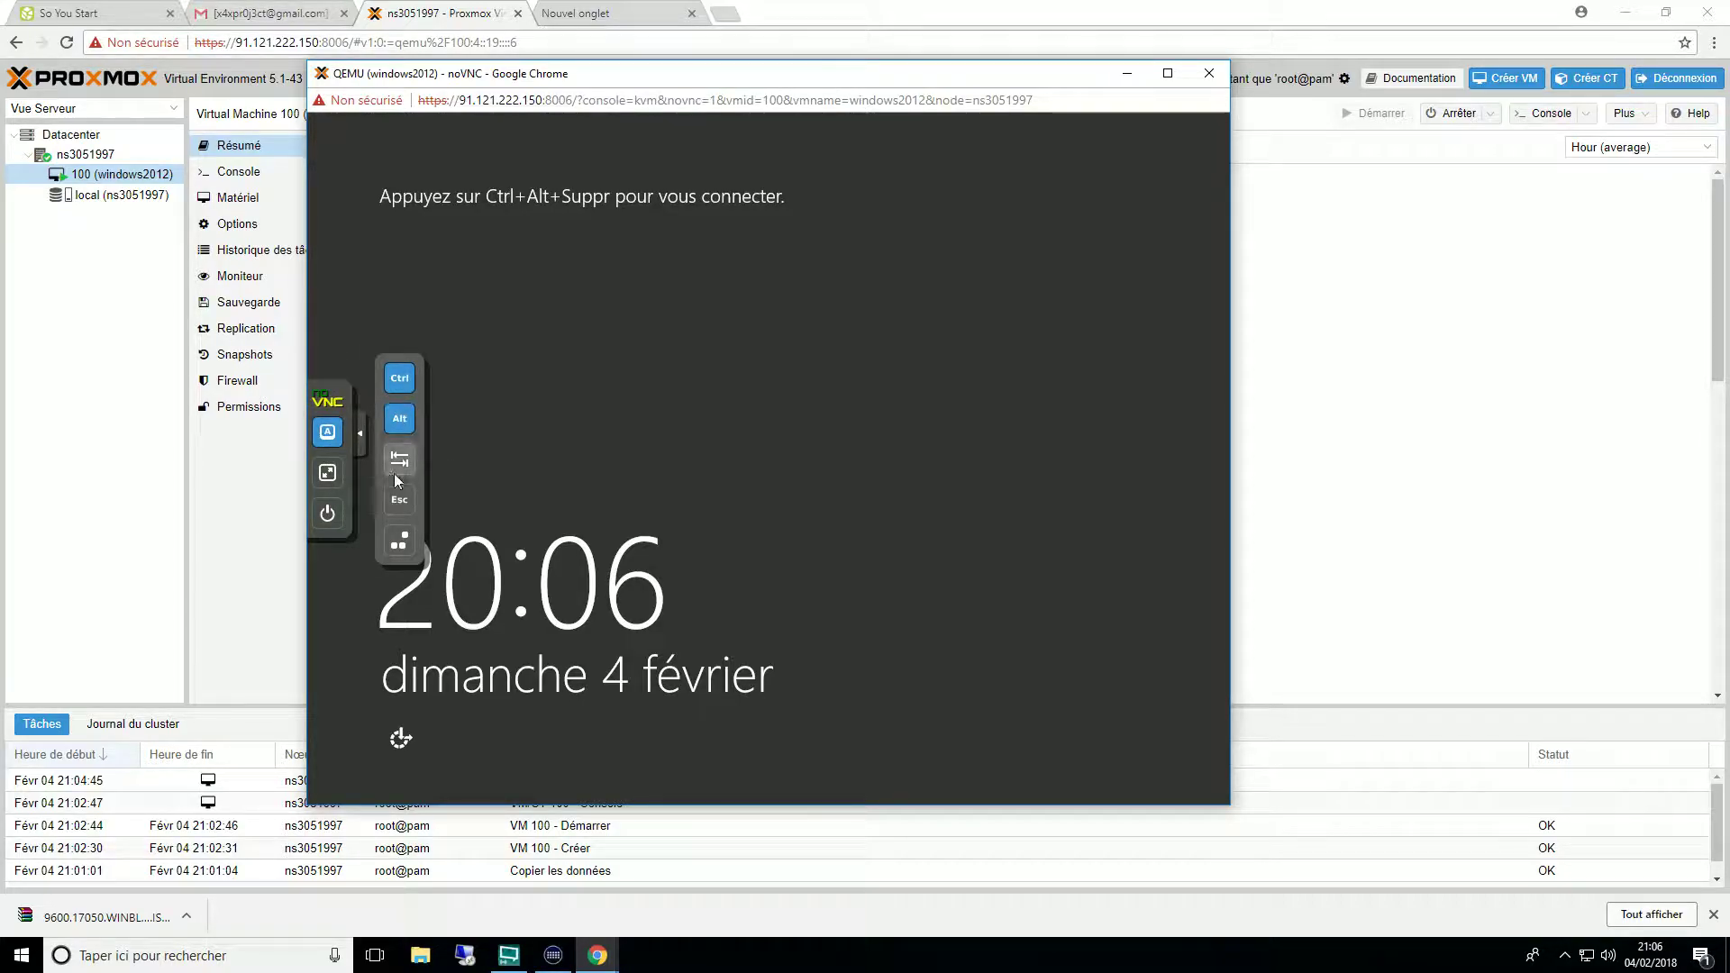
left_click(399, 542)
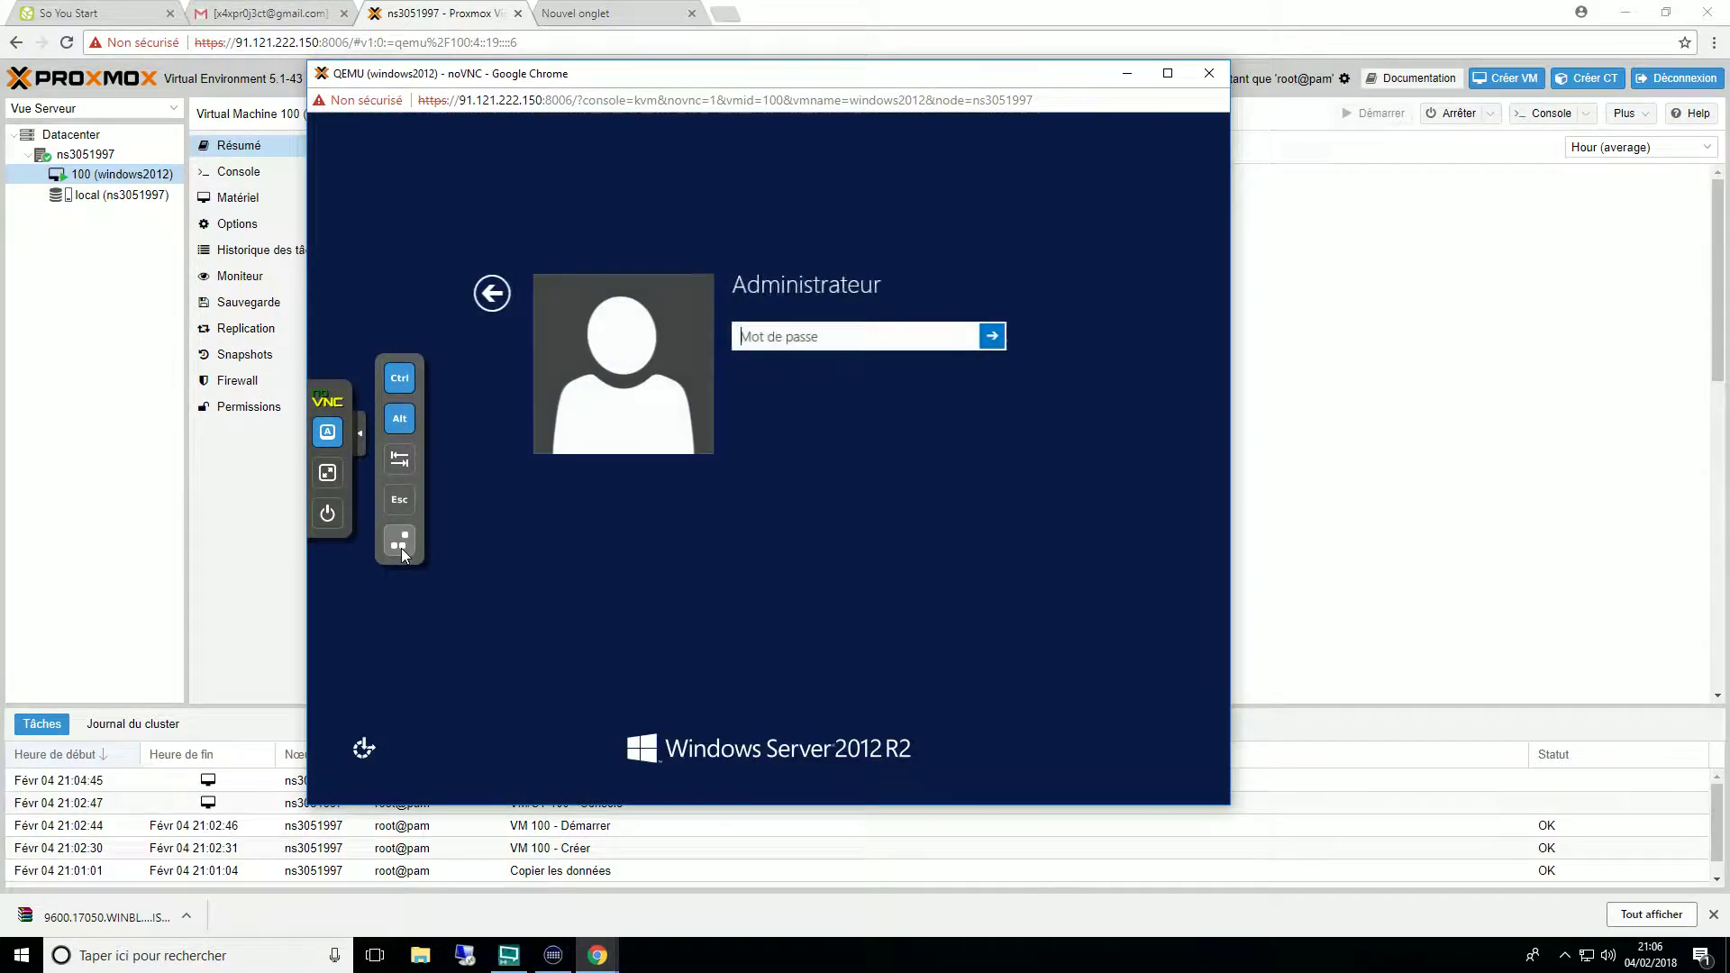
left_click(364, 420)
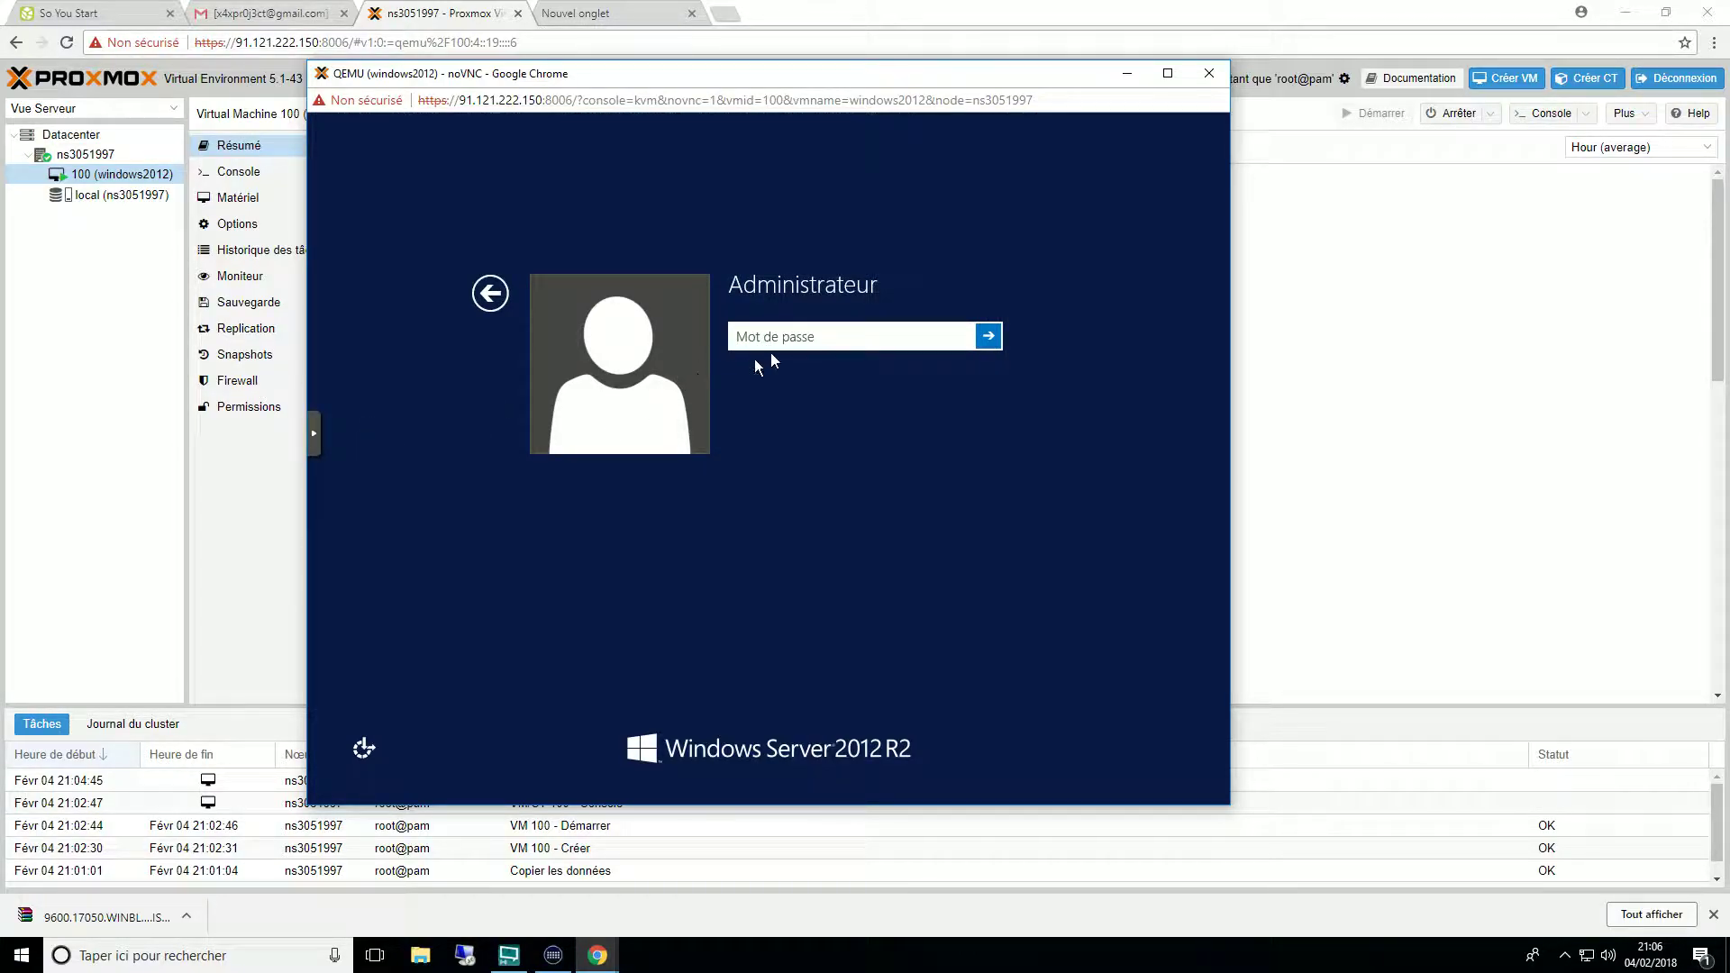
type("a")
type("**")
type("*****")
key("Return")
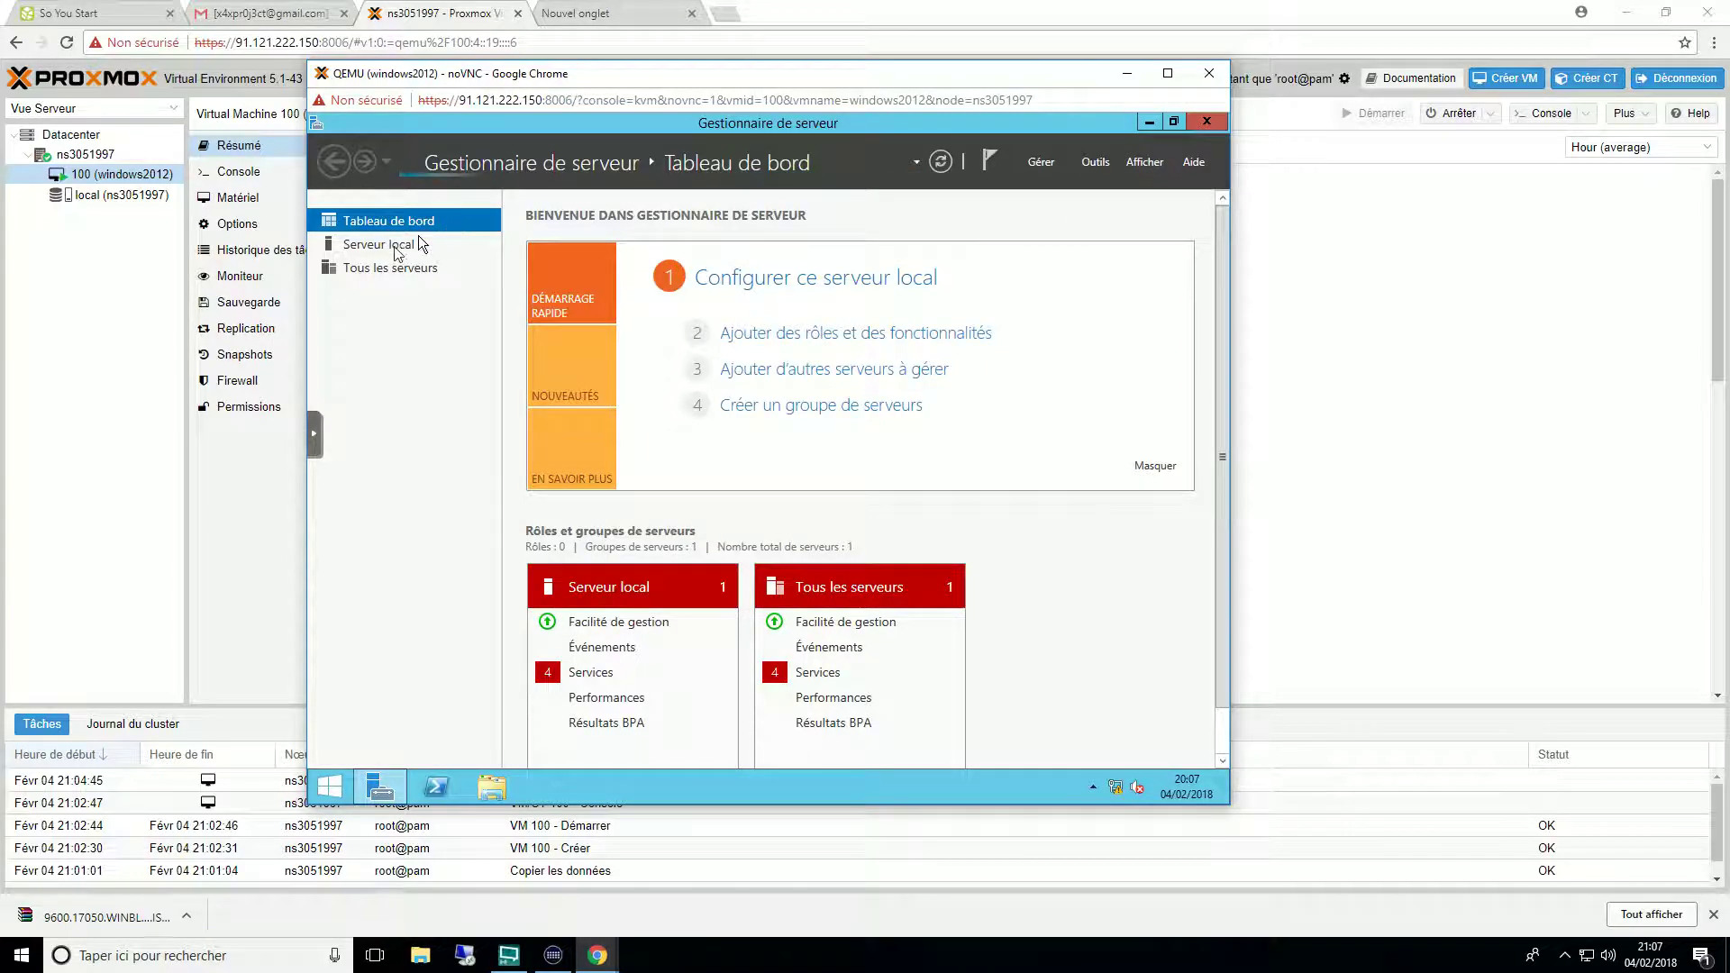
On the local server, switch Remote Desktop from Désactivé to allowing connections, accept the firewall notice, and apply
left_click(395, 247)
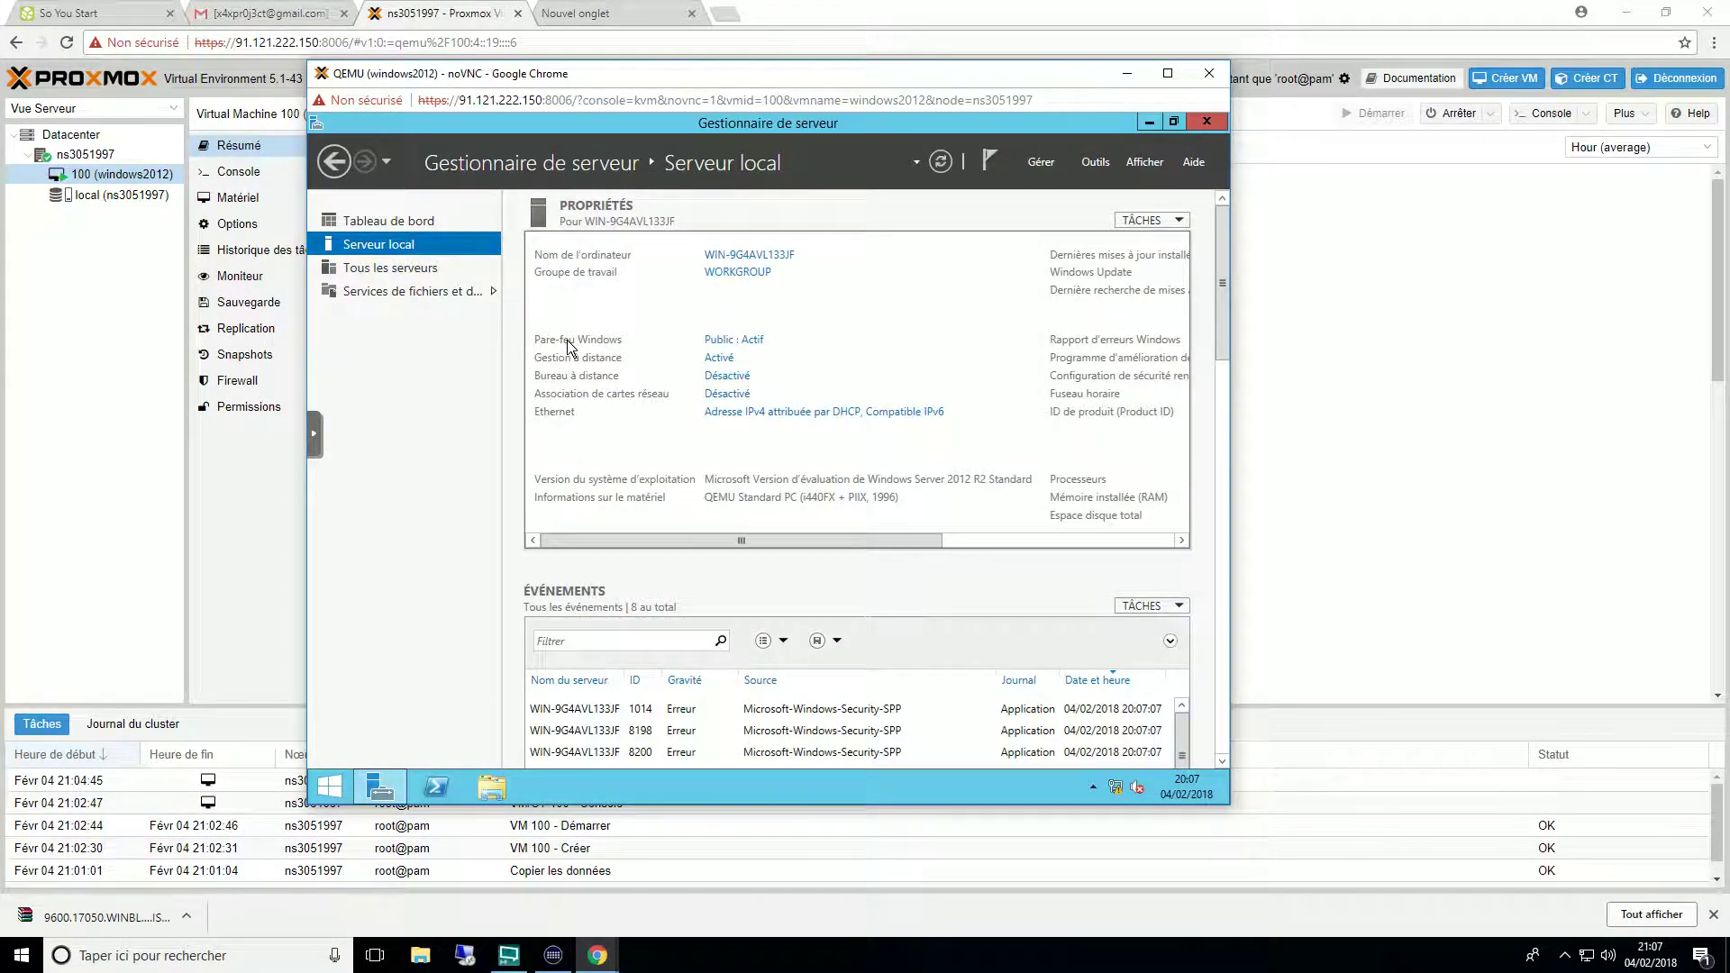
left_click(719, 376)
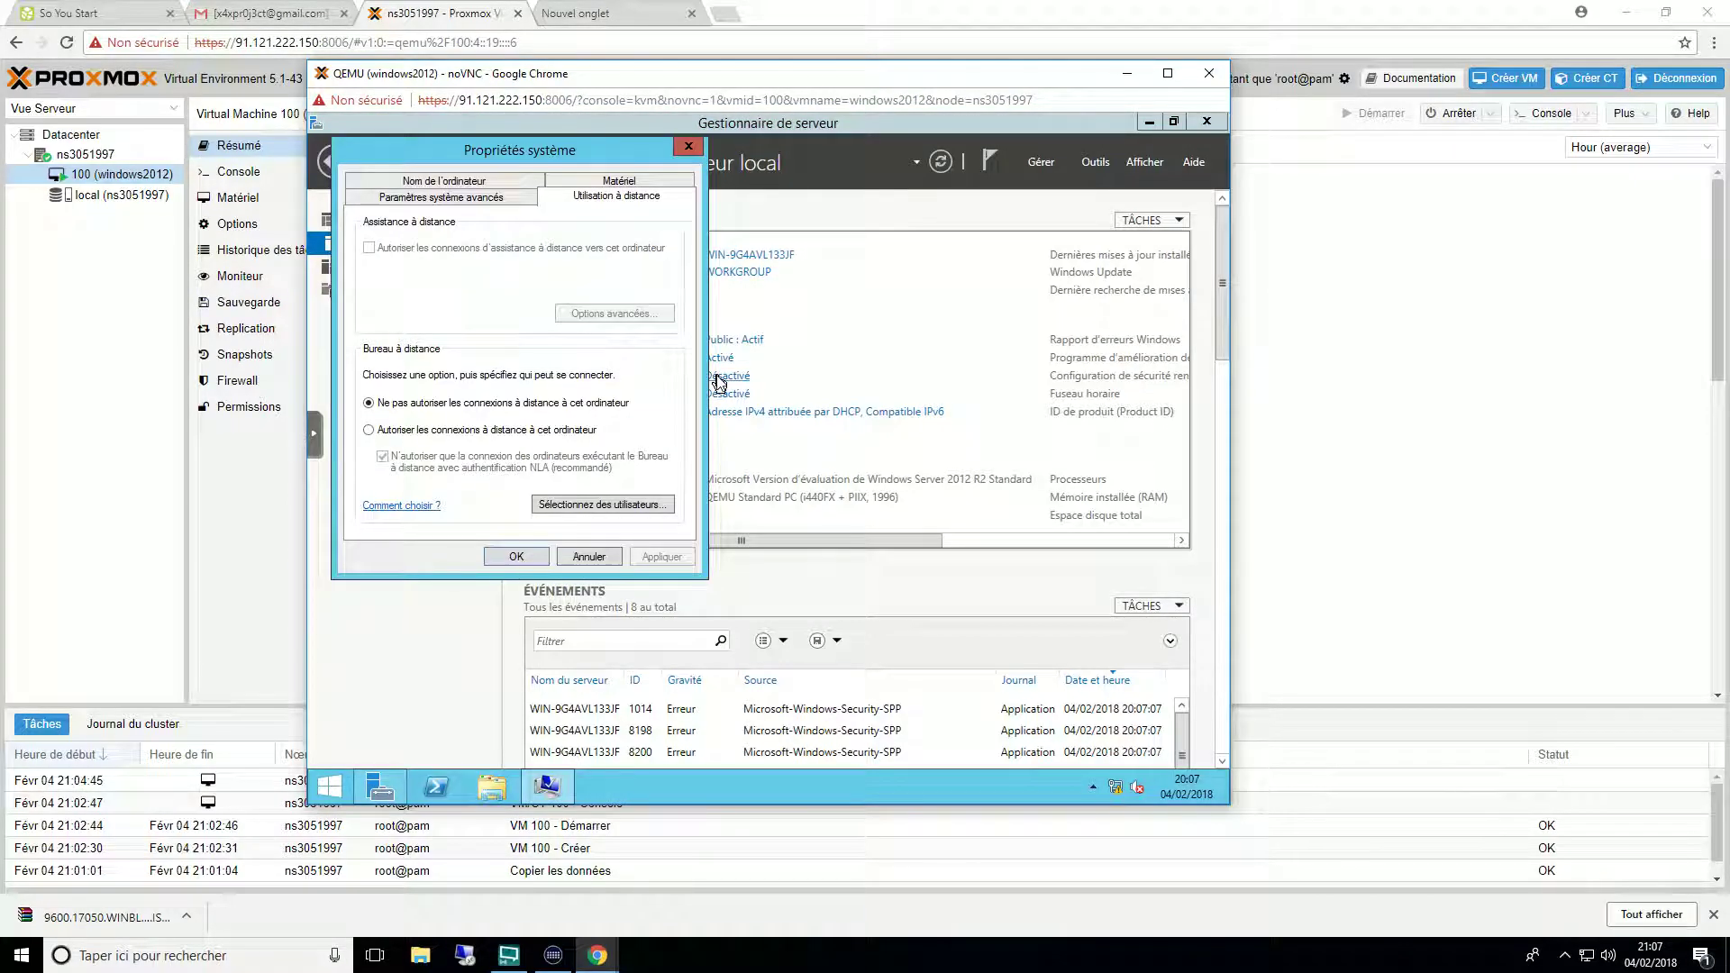
left_click(451, 436)
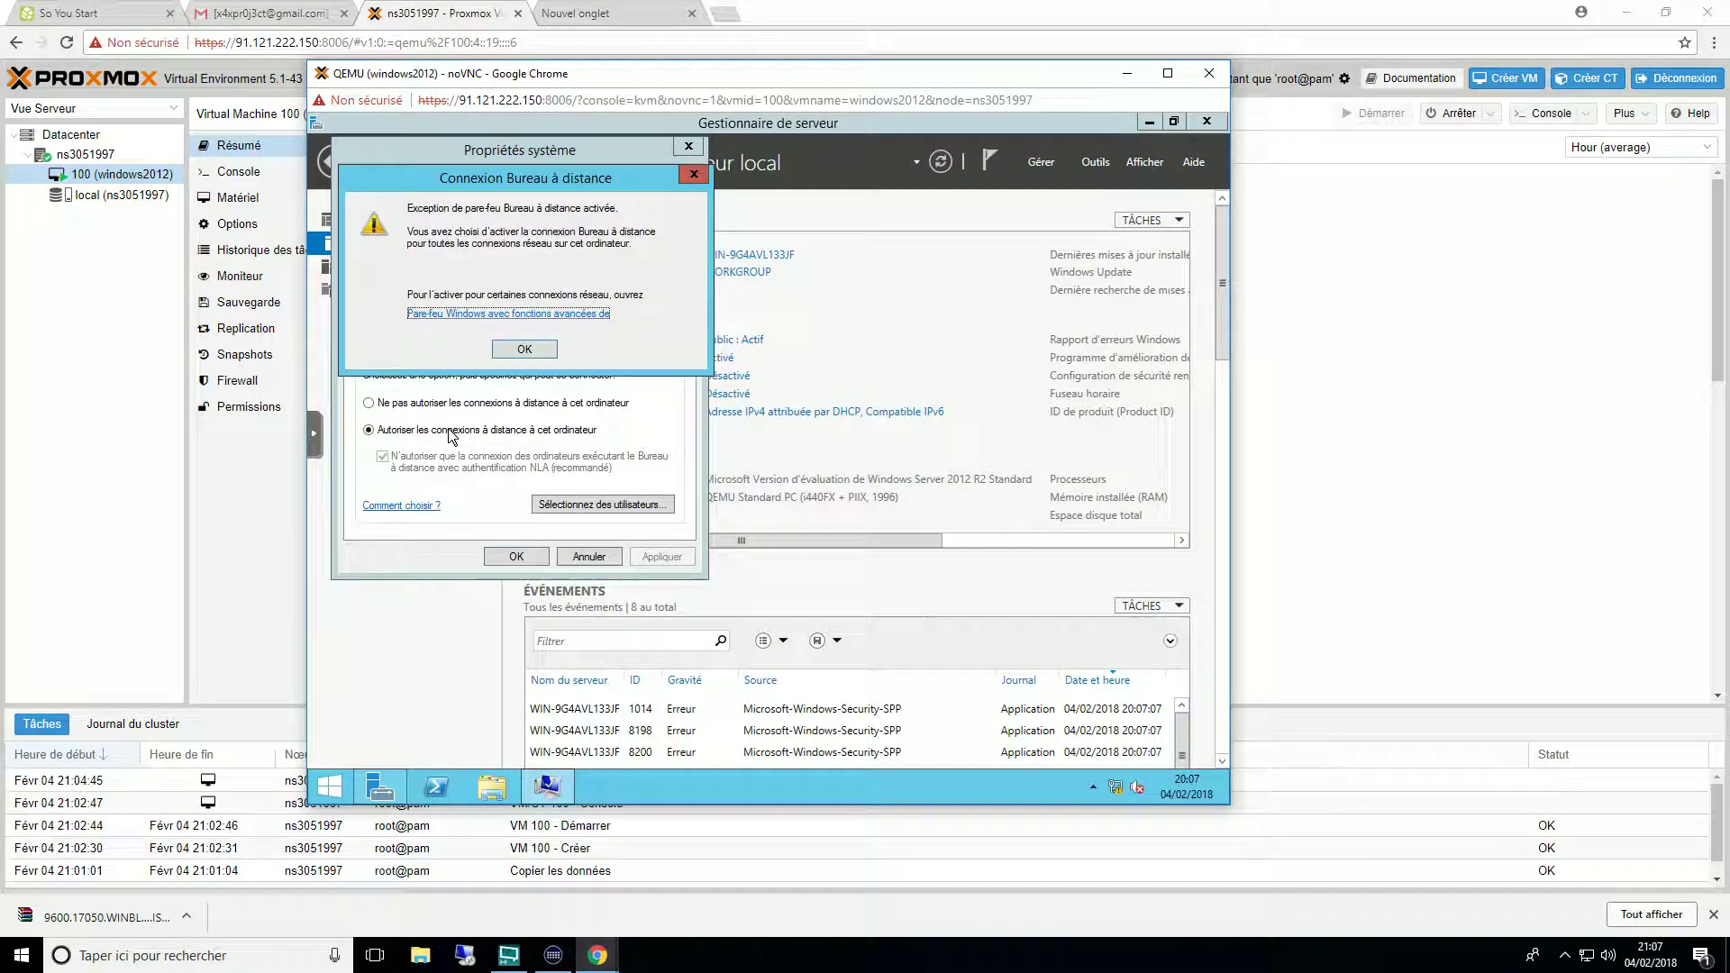
left_click(510, 346)
left_click(662, 556)
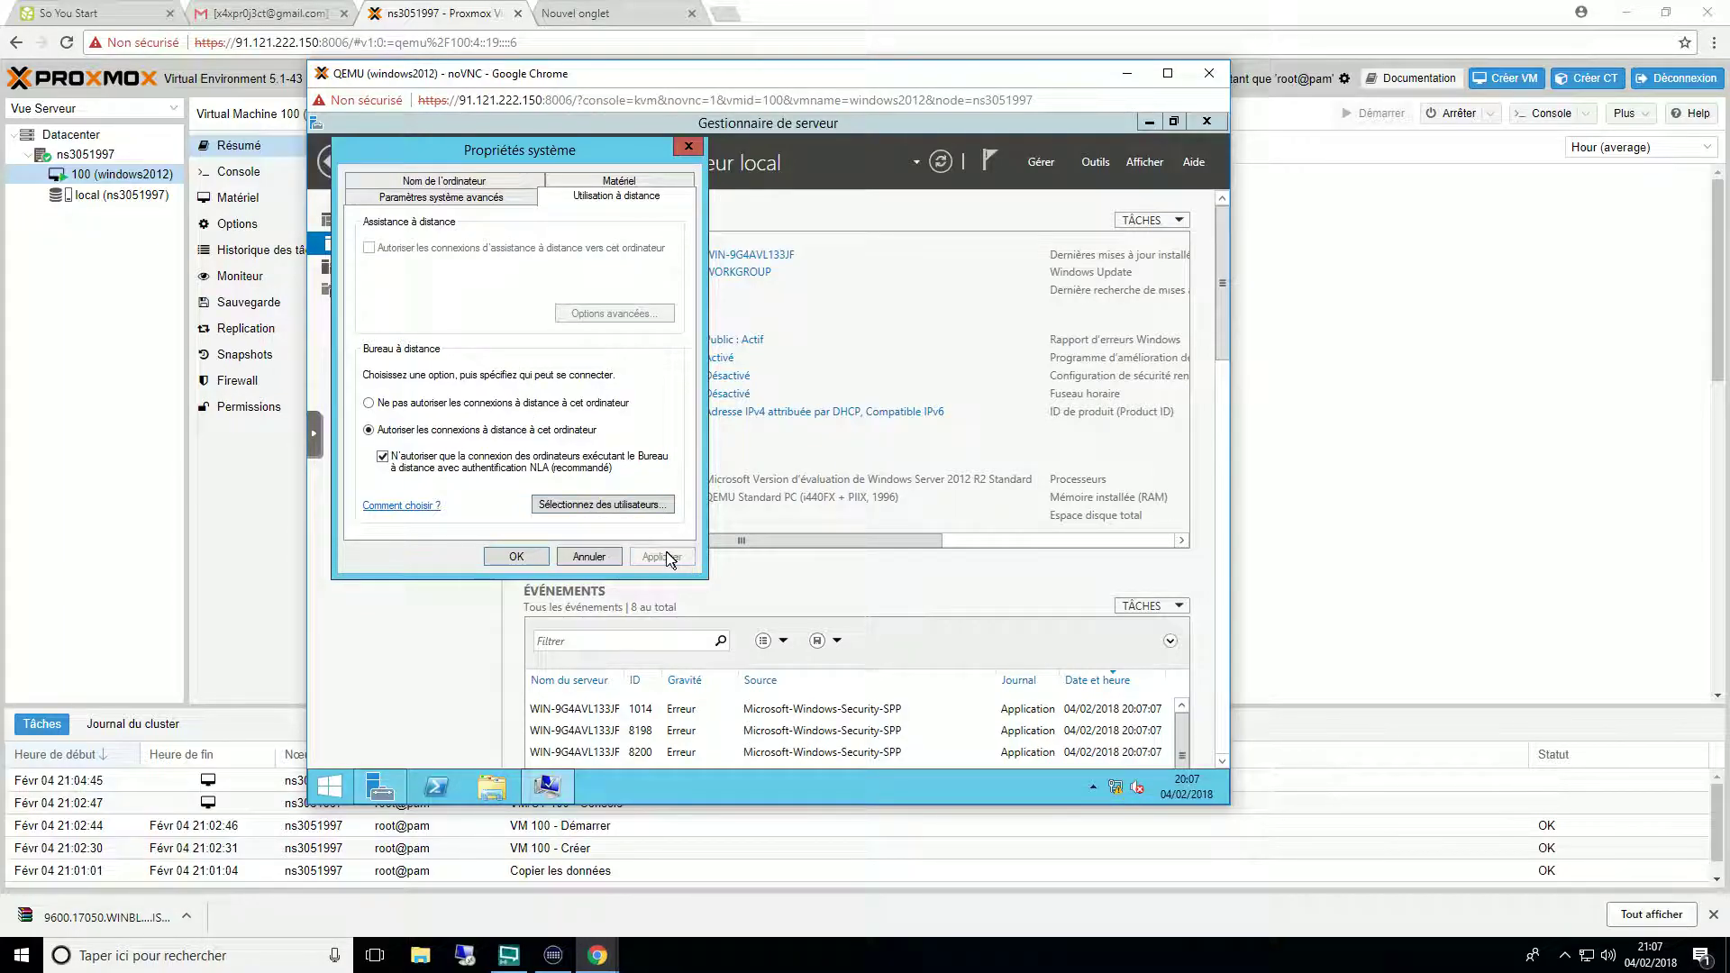
left_click(511, 552)
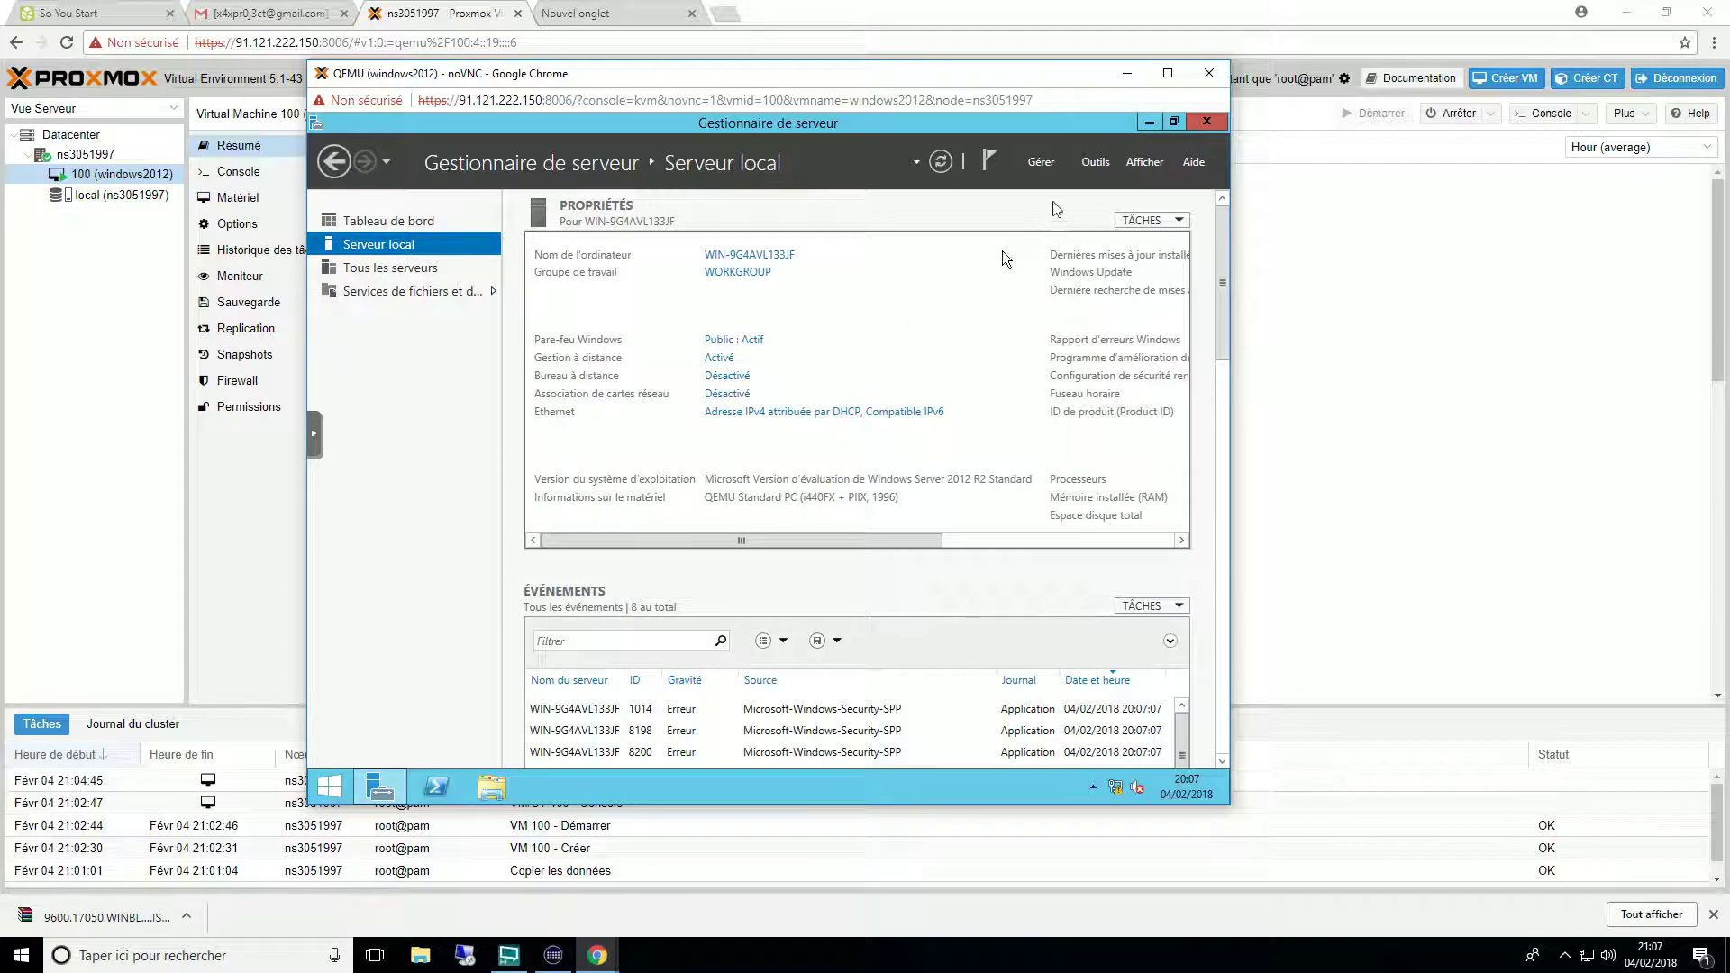
Minimize Server Manager to reveal the VM desktop and check the hidden tray icons and clock
left_click(1148, 121)
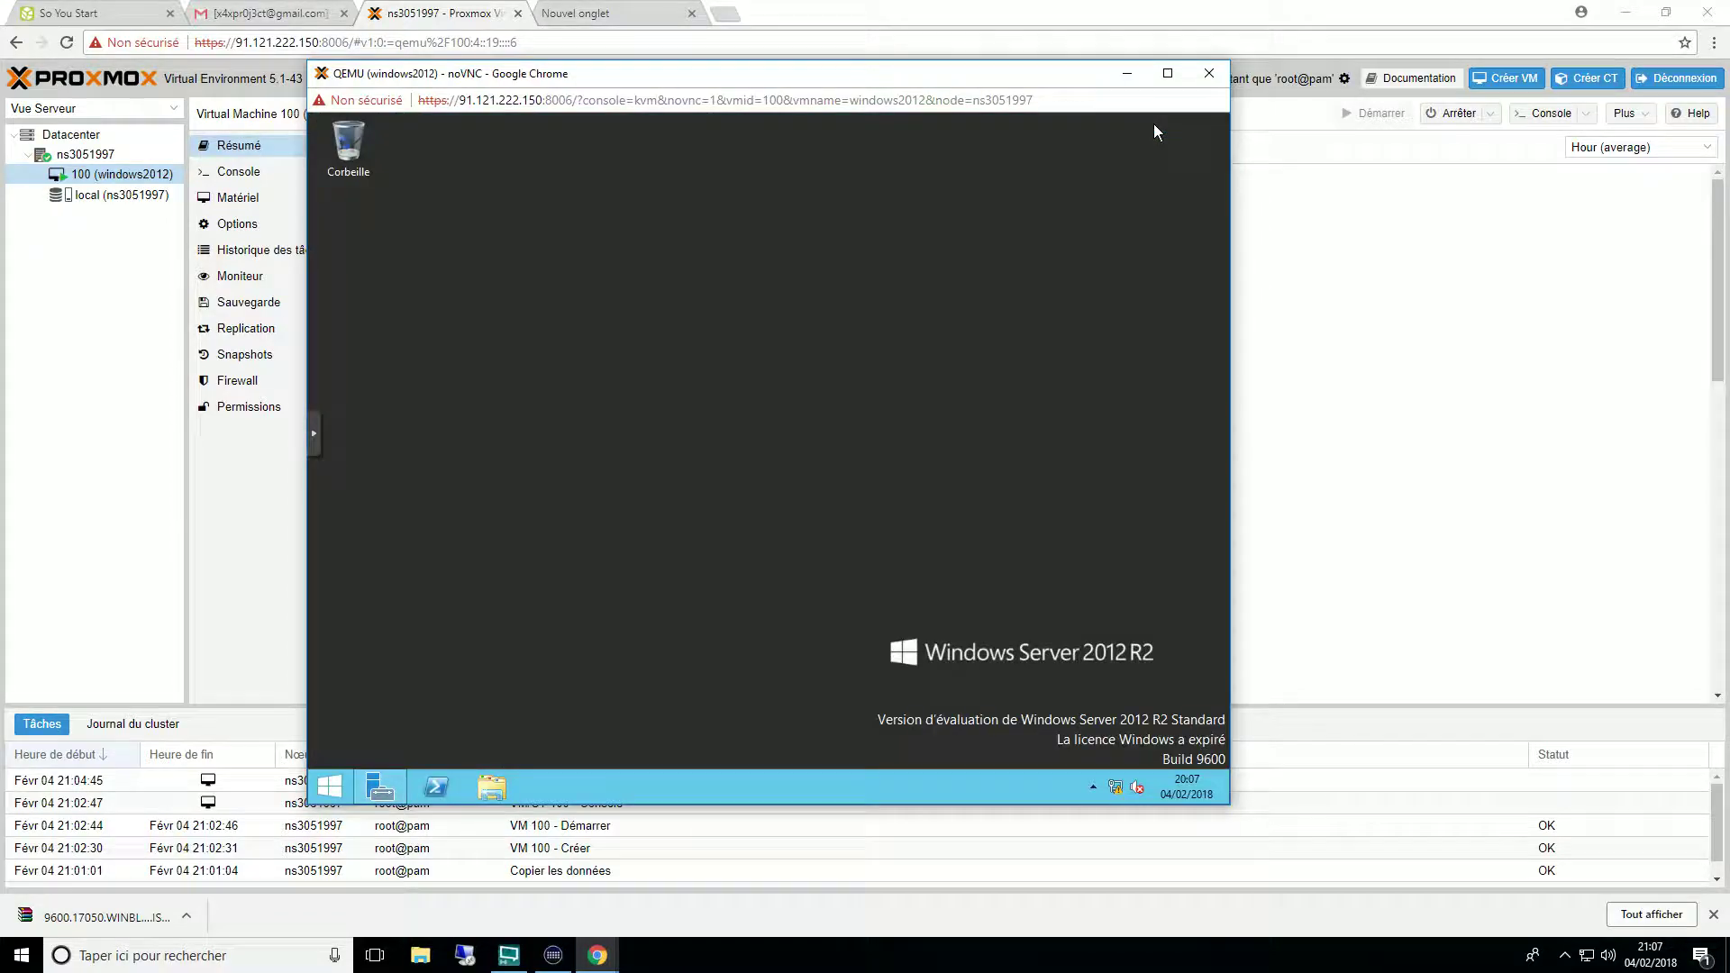
left_click(1093, 793)
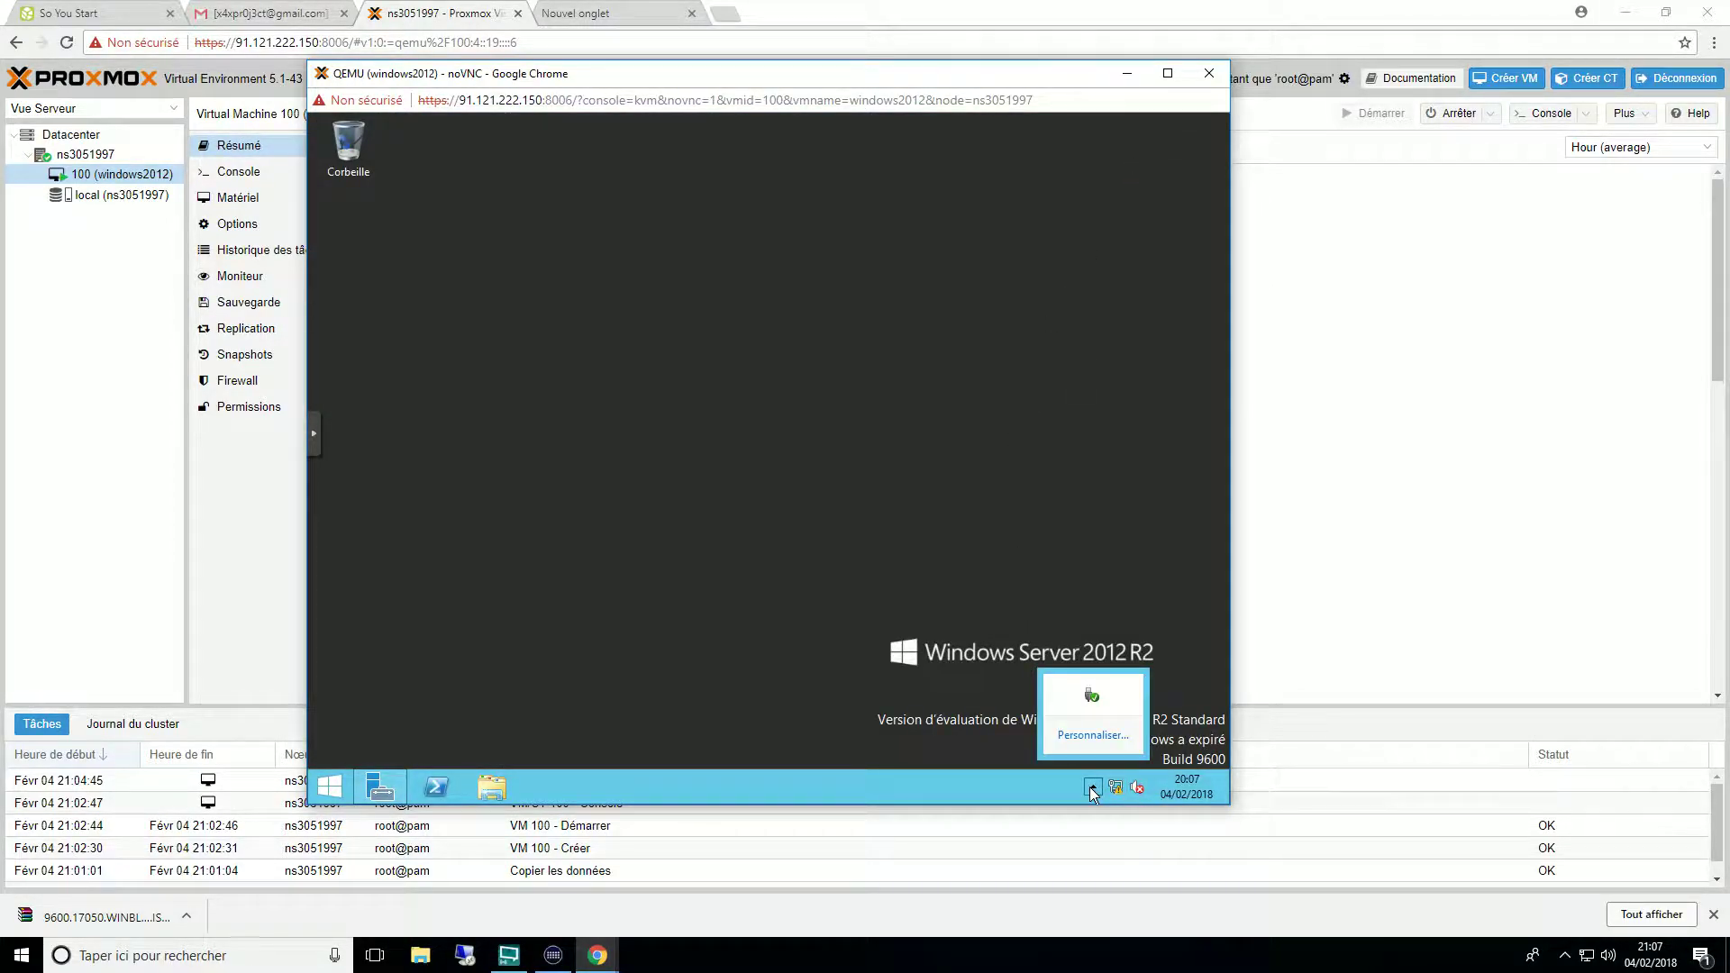
left_click(987, 699)
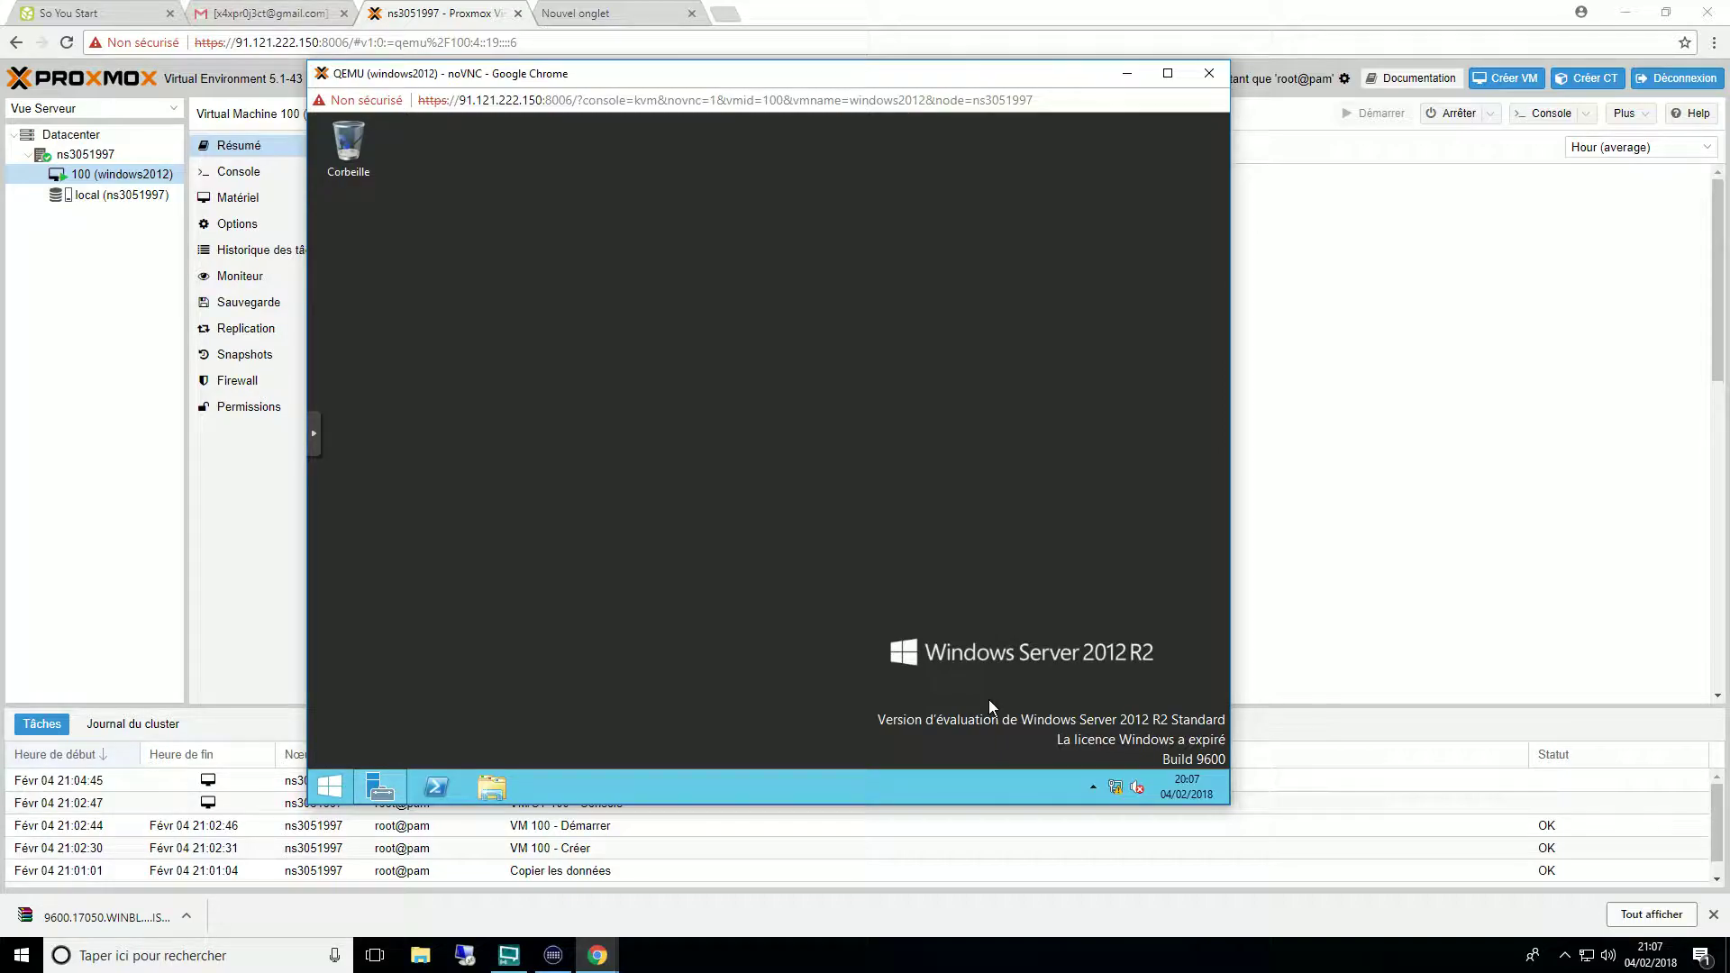
left_click(1171, 791)
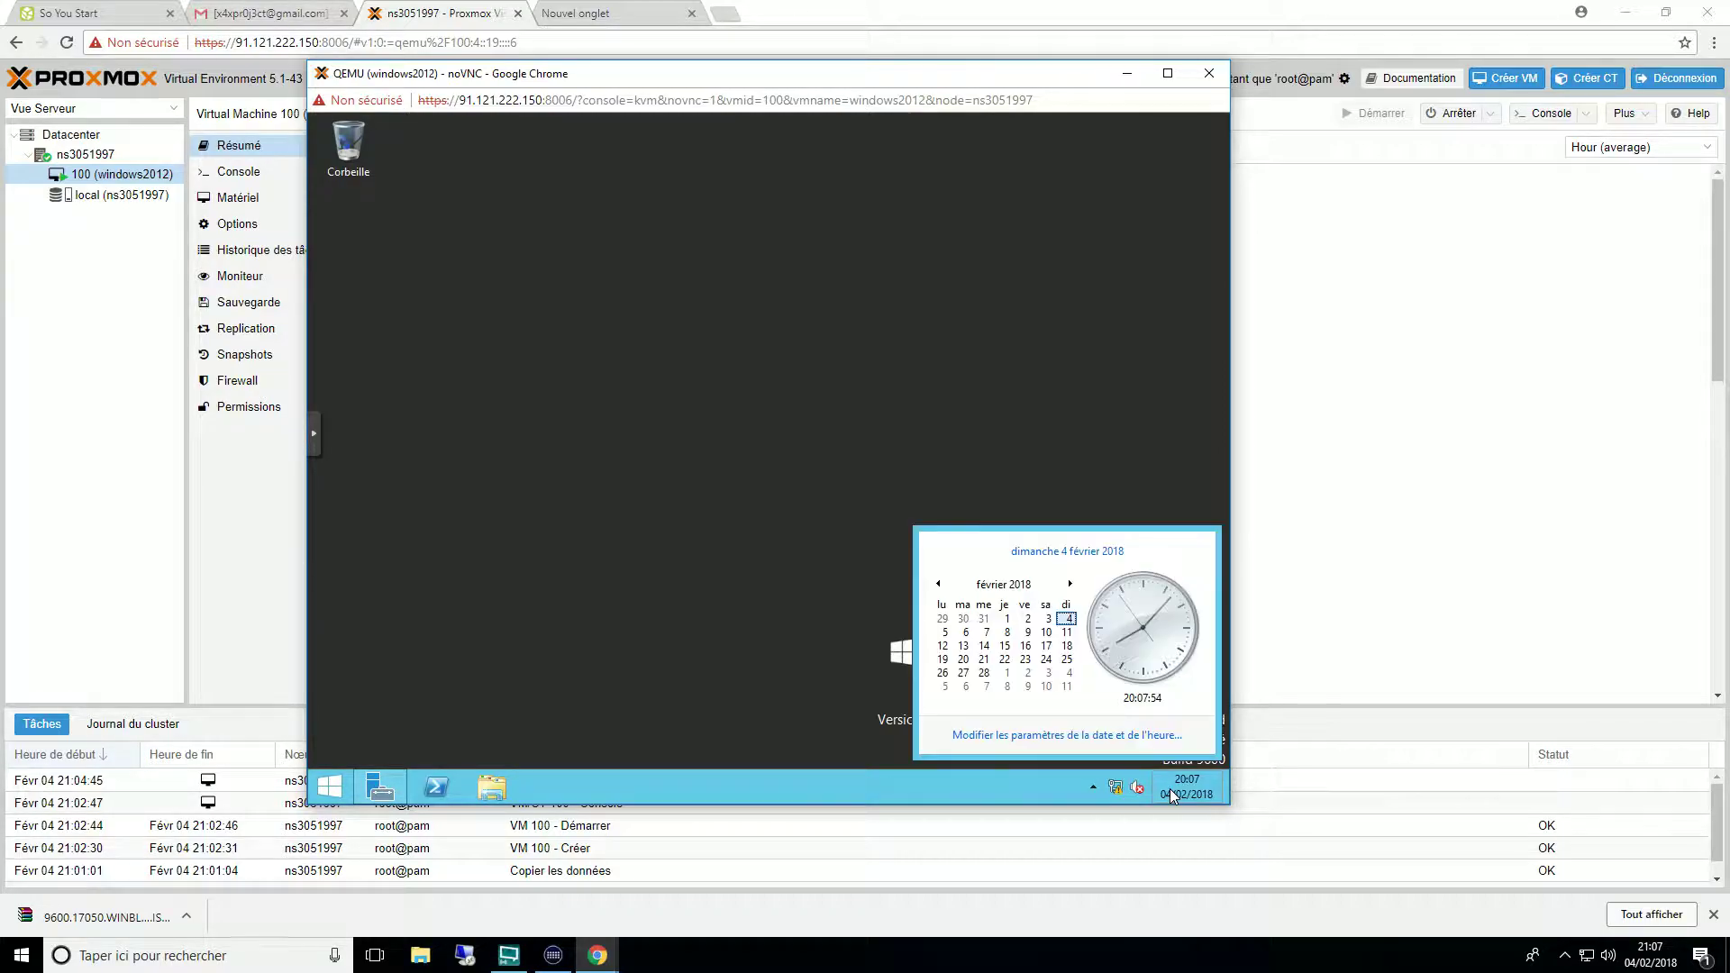
left_click(1127, 425)
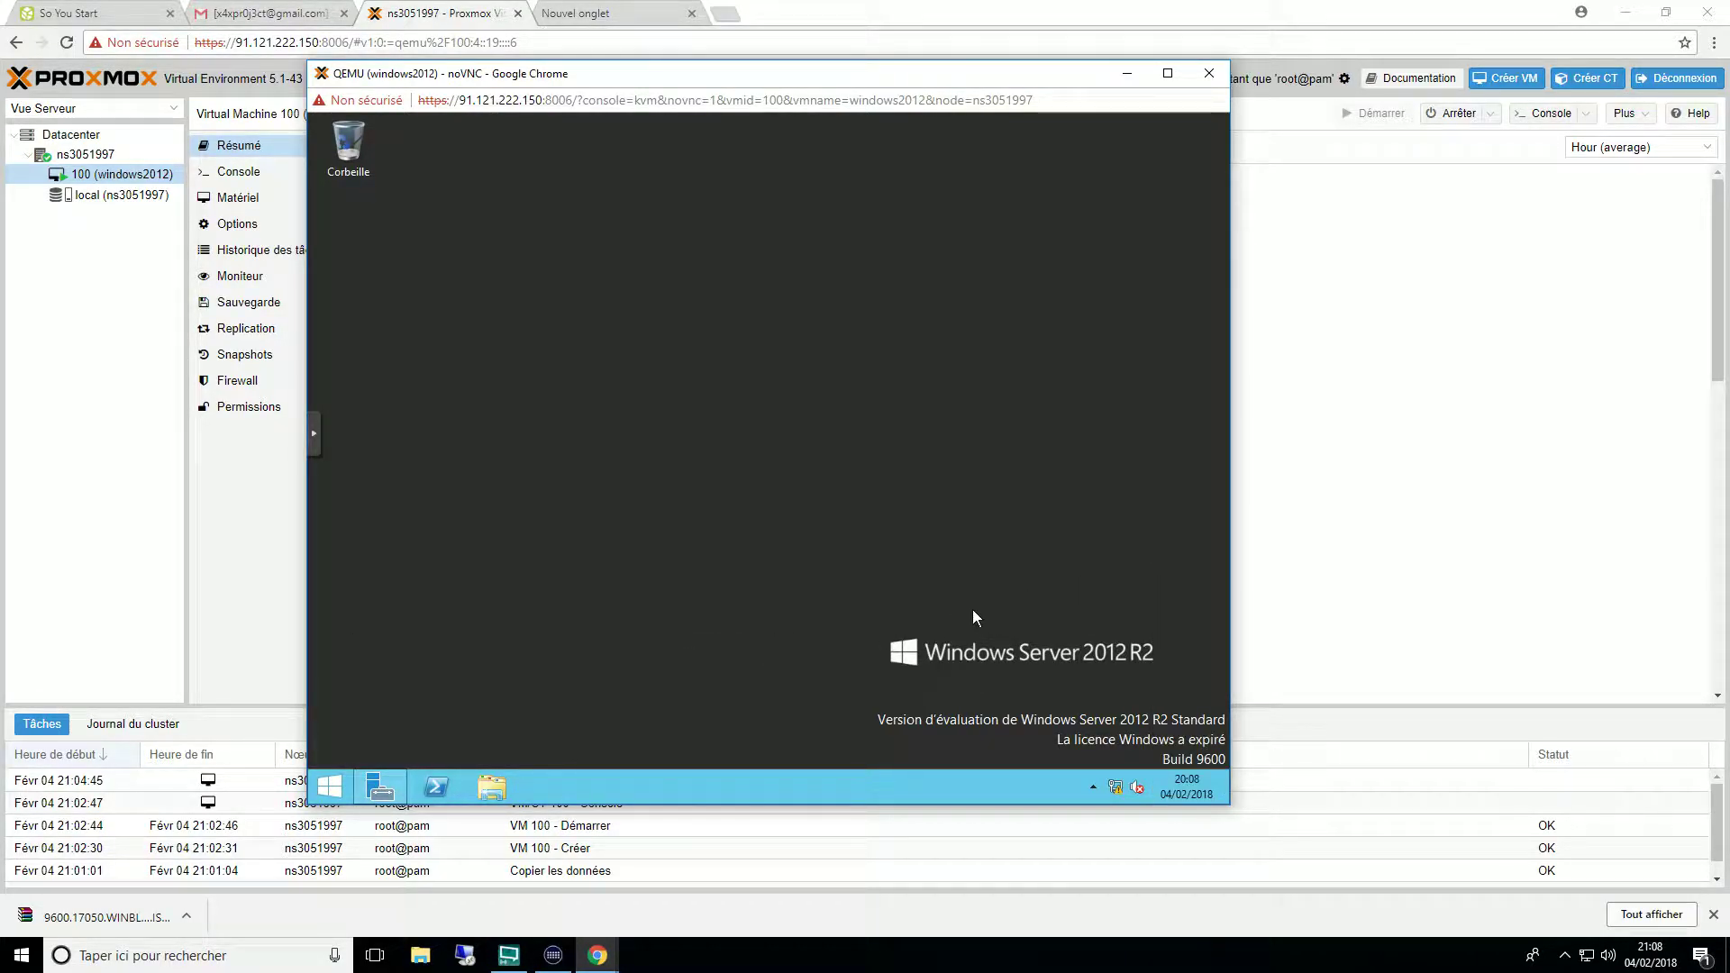
Try a Remote Desktop Connection from the host, then cancel it and close the window
left_click(467, 957)
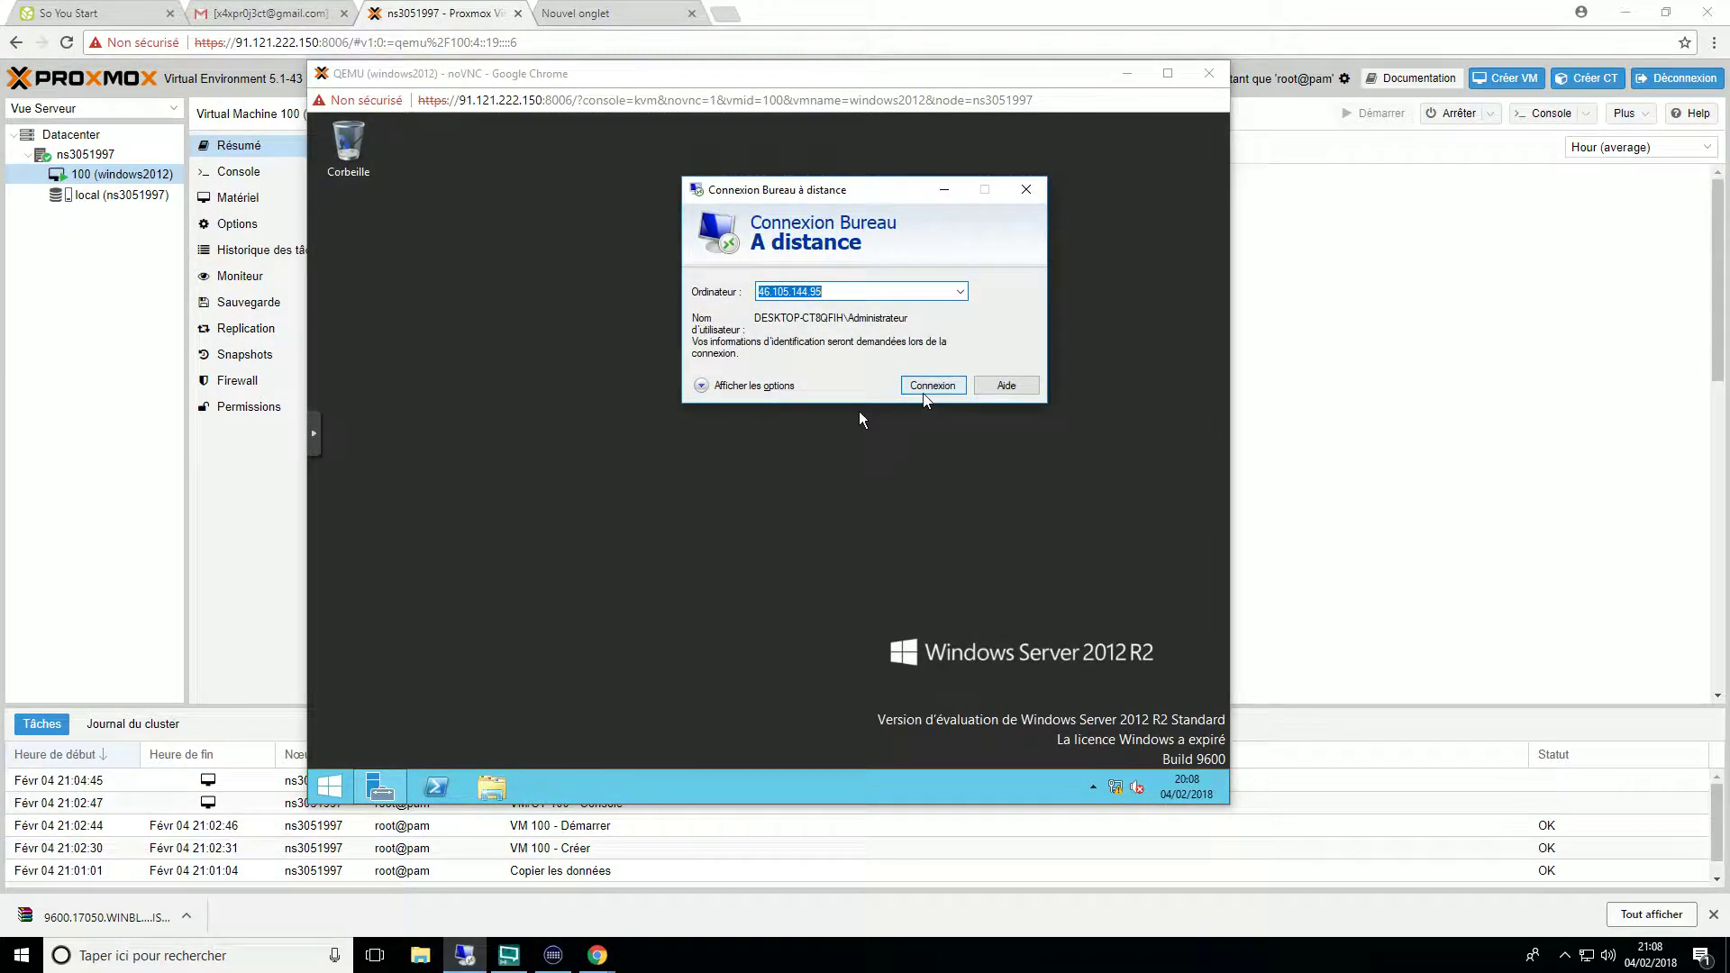
left_click(924, 391)
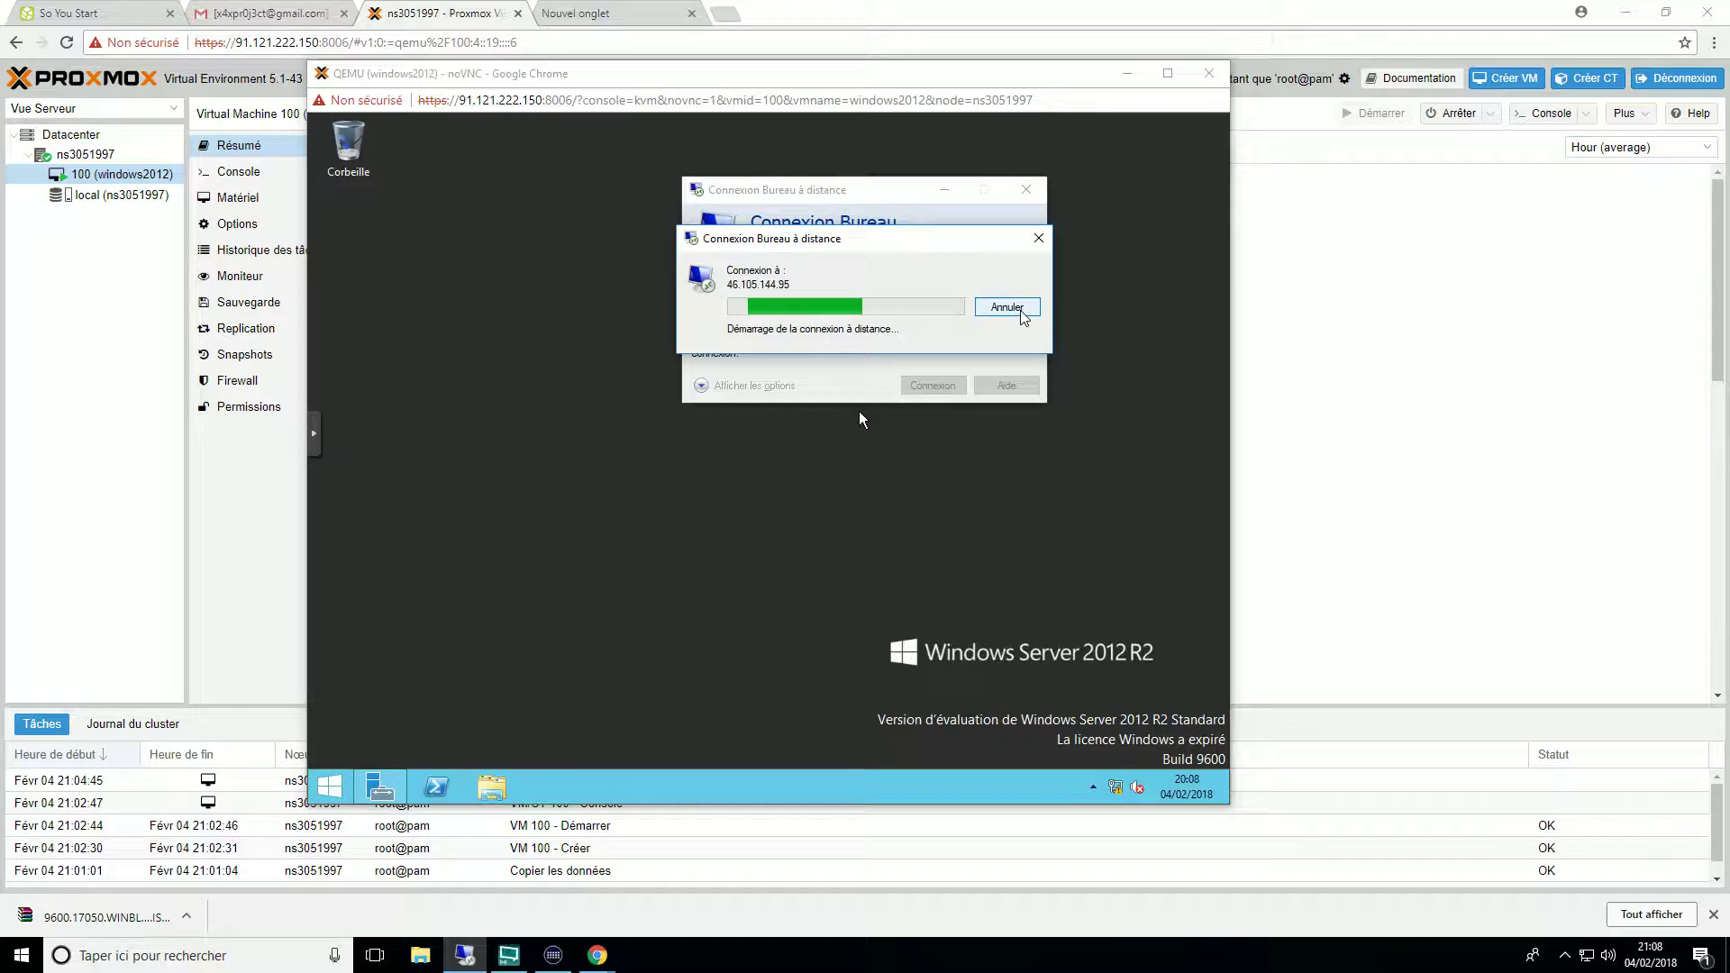
left_click(1006, 307)
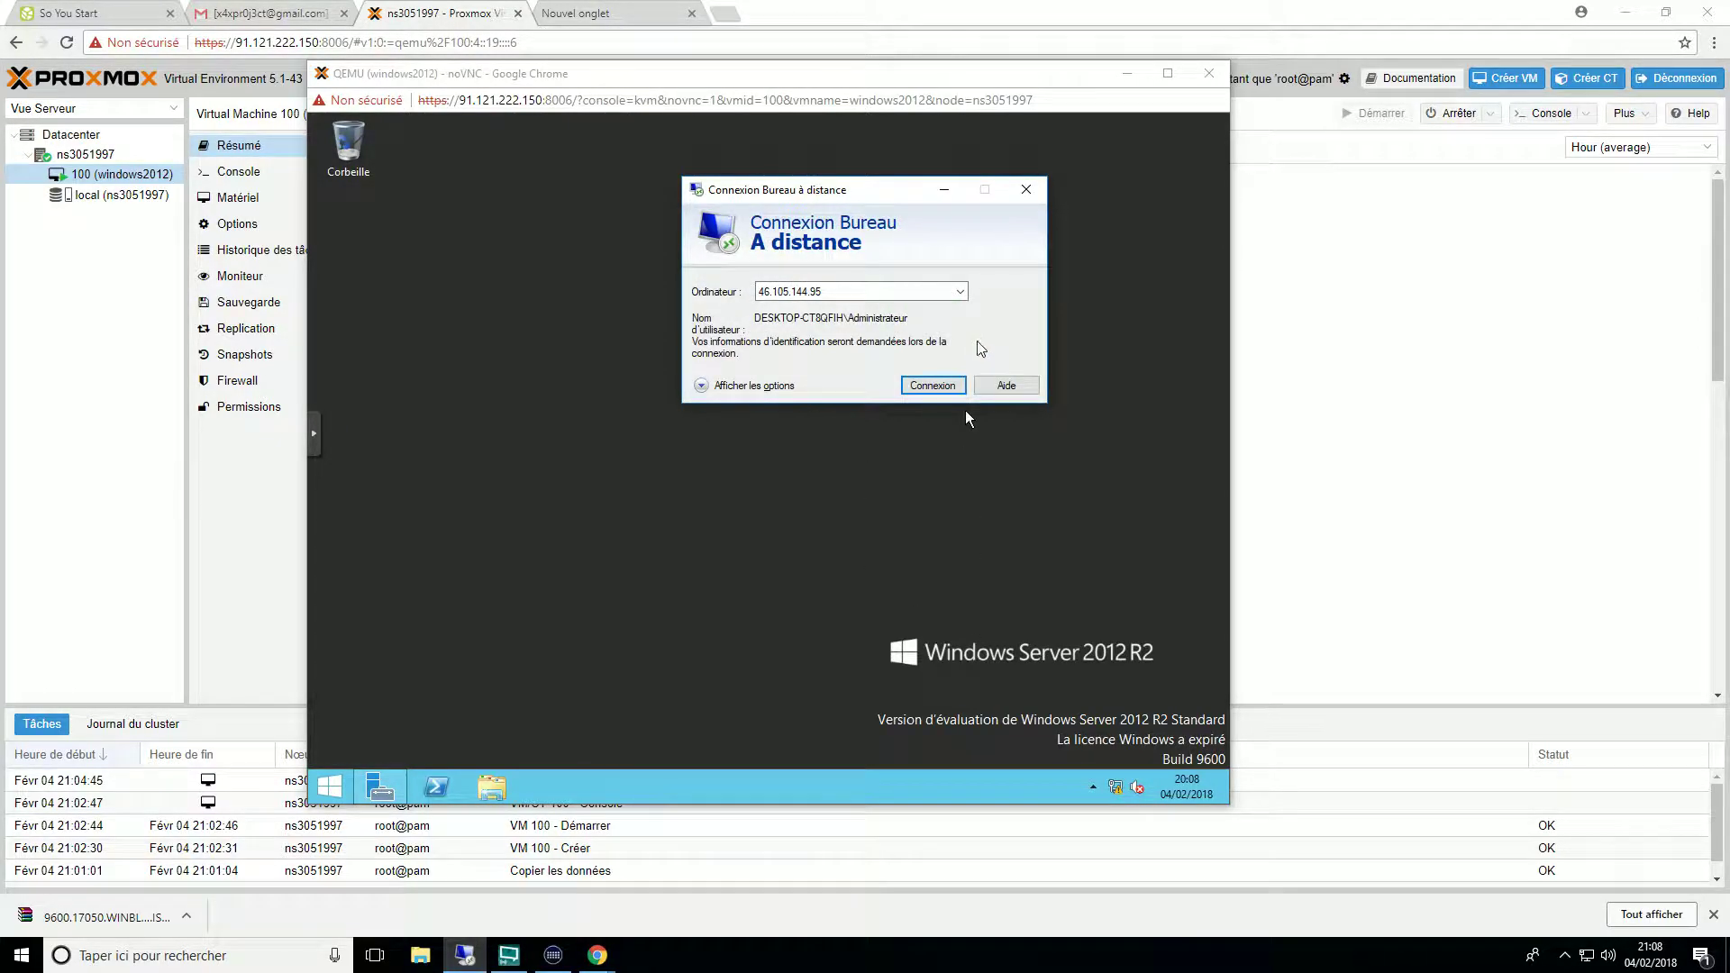
left_click(1026, 191)
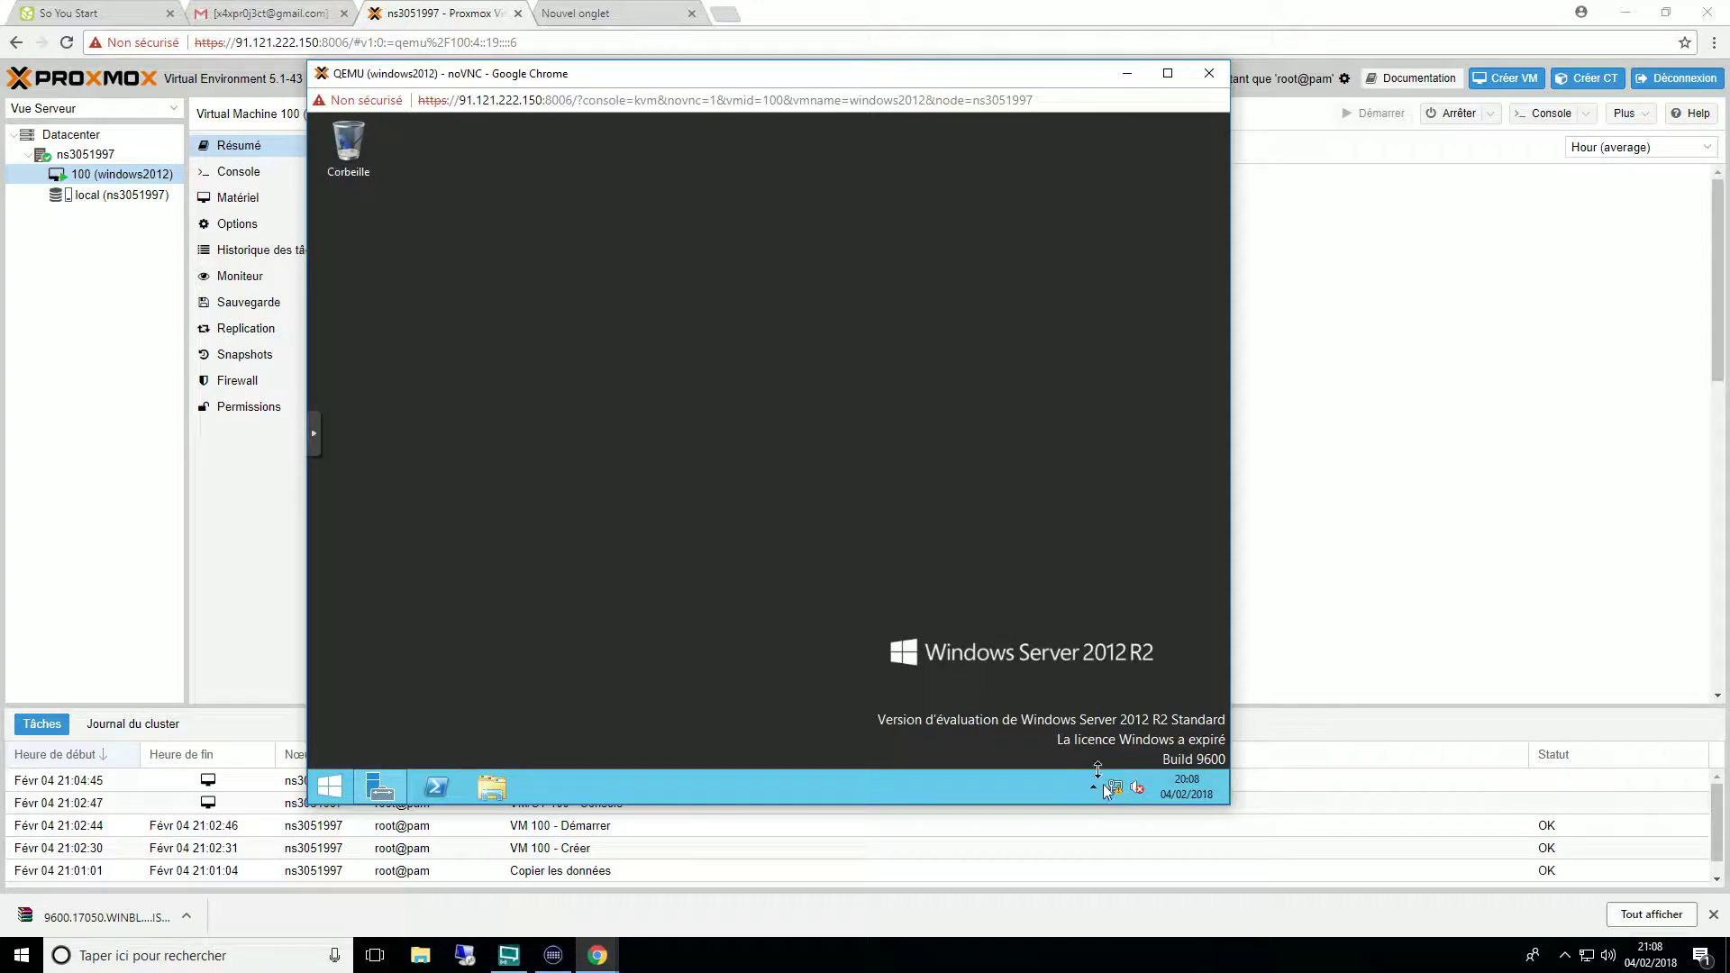
Check the VM's Ethernet connection status via the Network and Sharing Center
left_click(1114, 789)
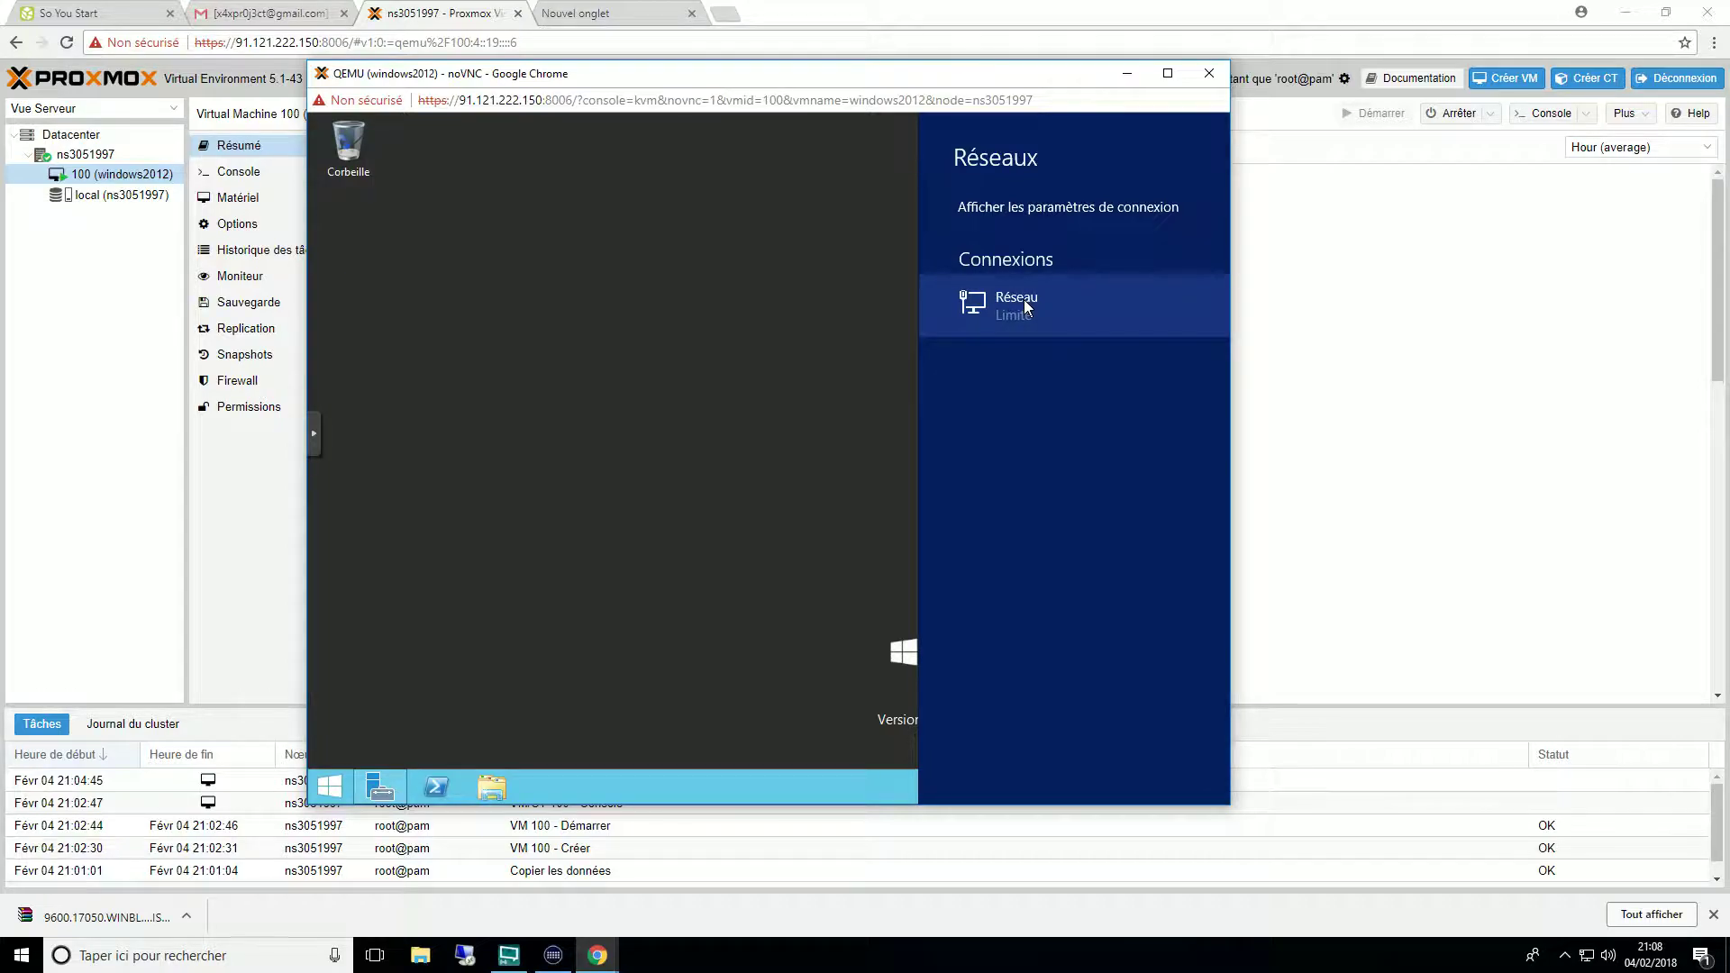
left_click(865, 241)
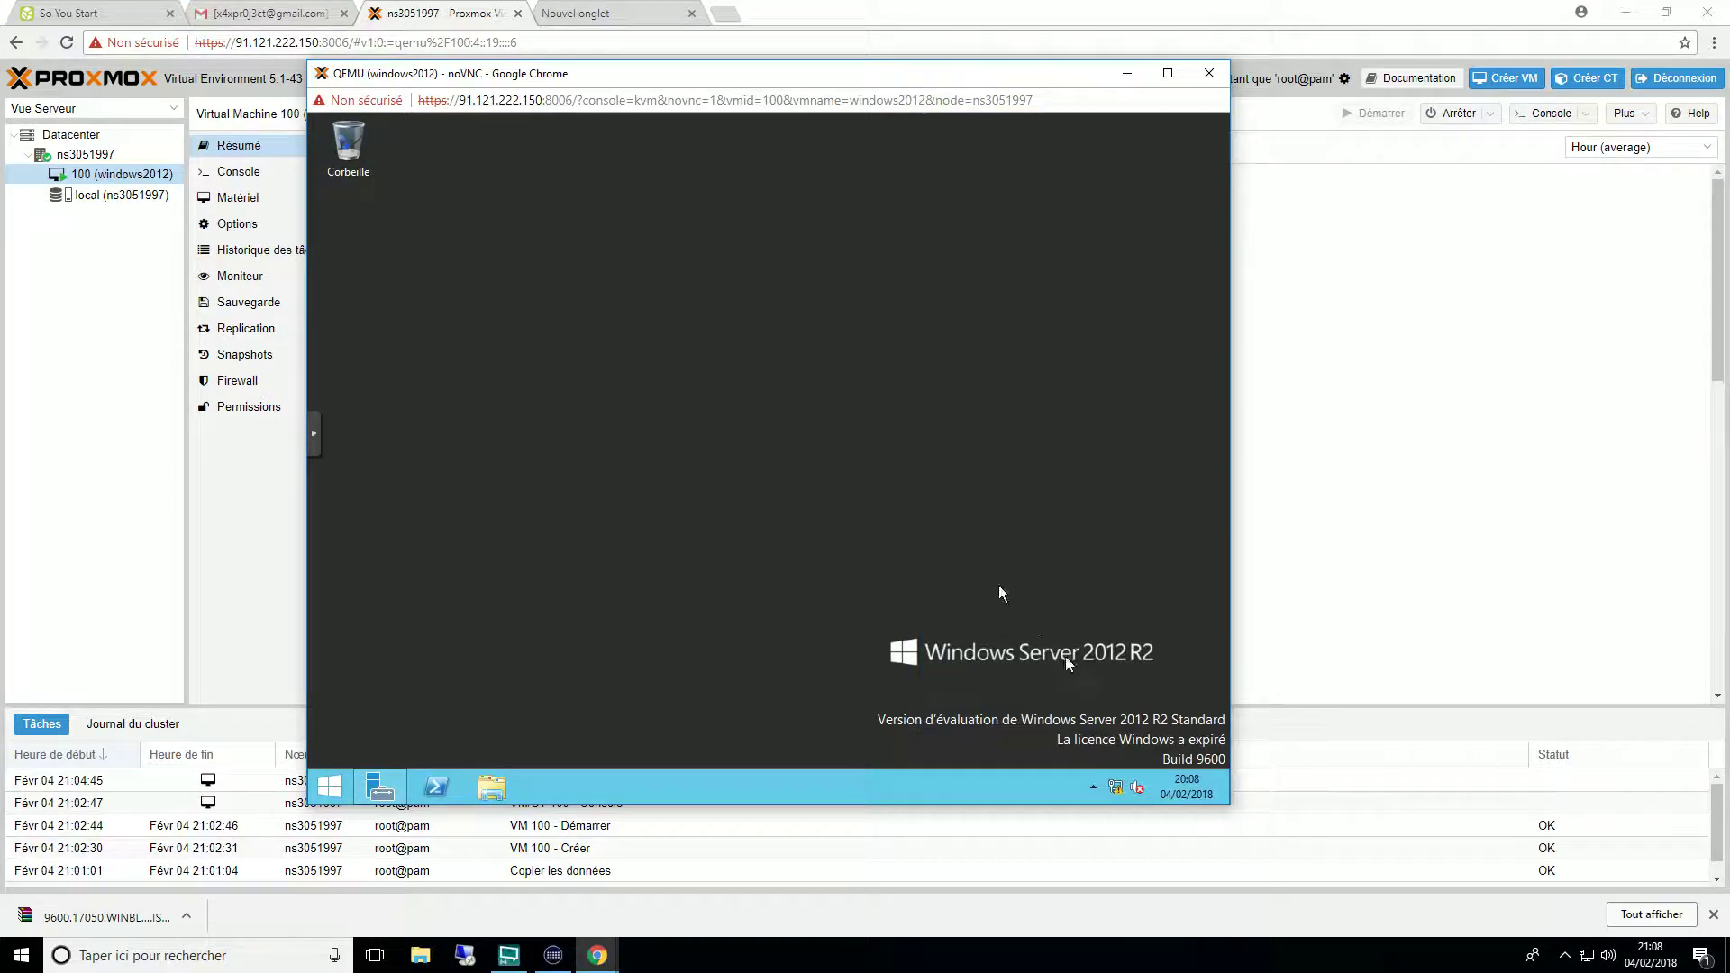
right_click(1115, 790)
left_click(1104, 778)
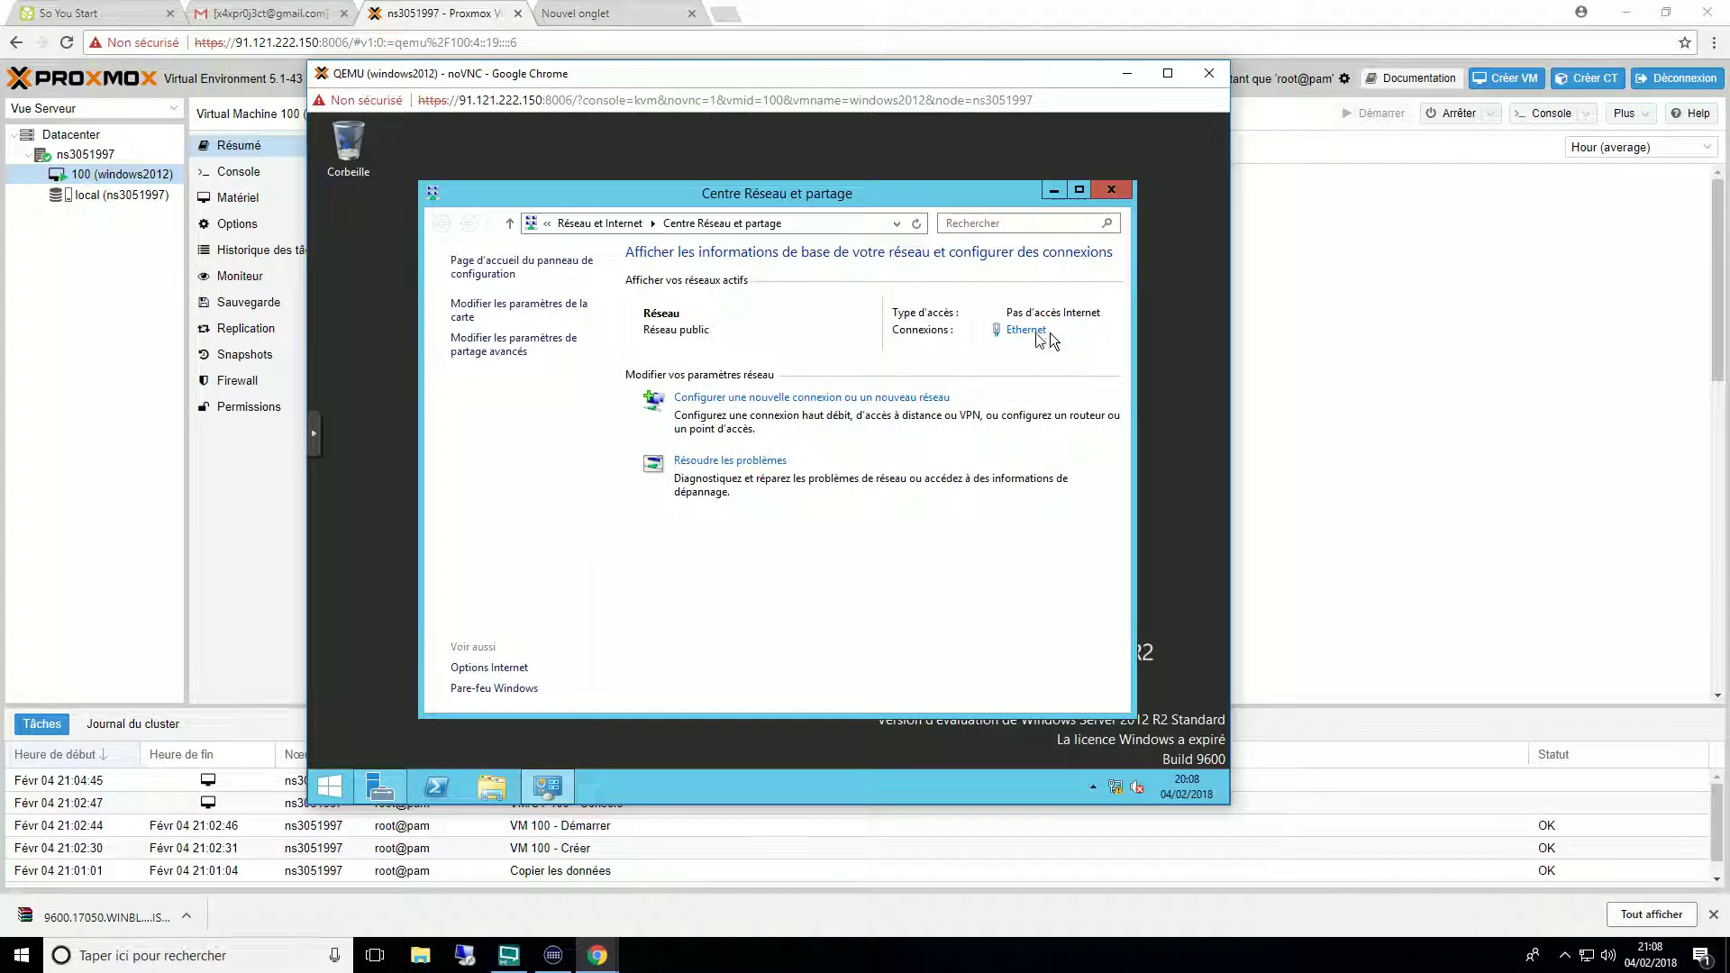
left_click(1025, 332)
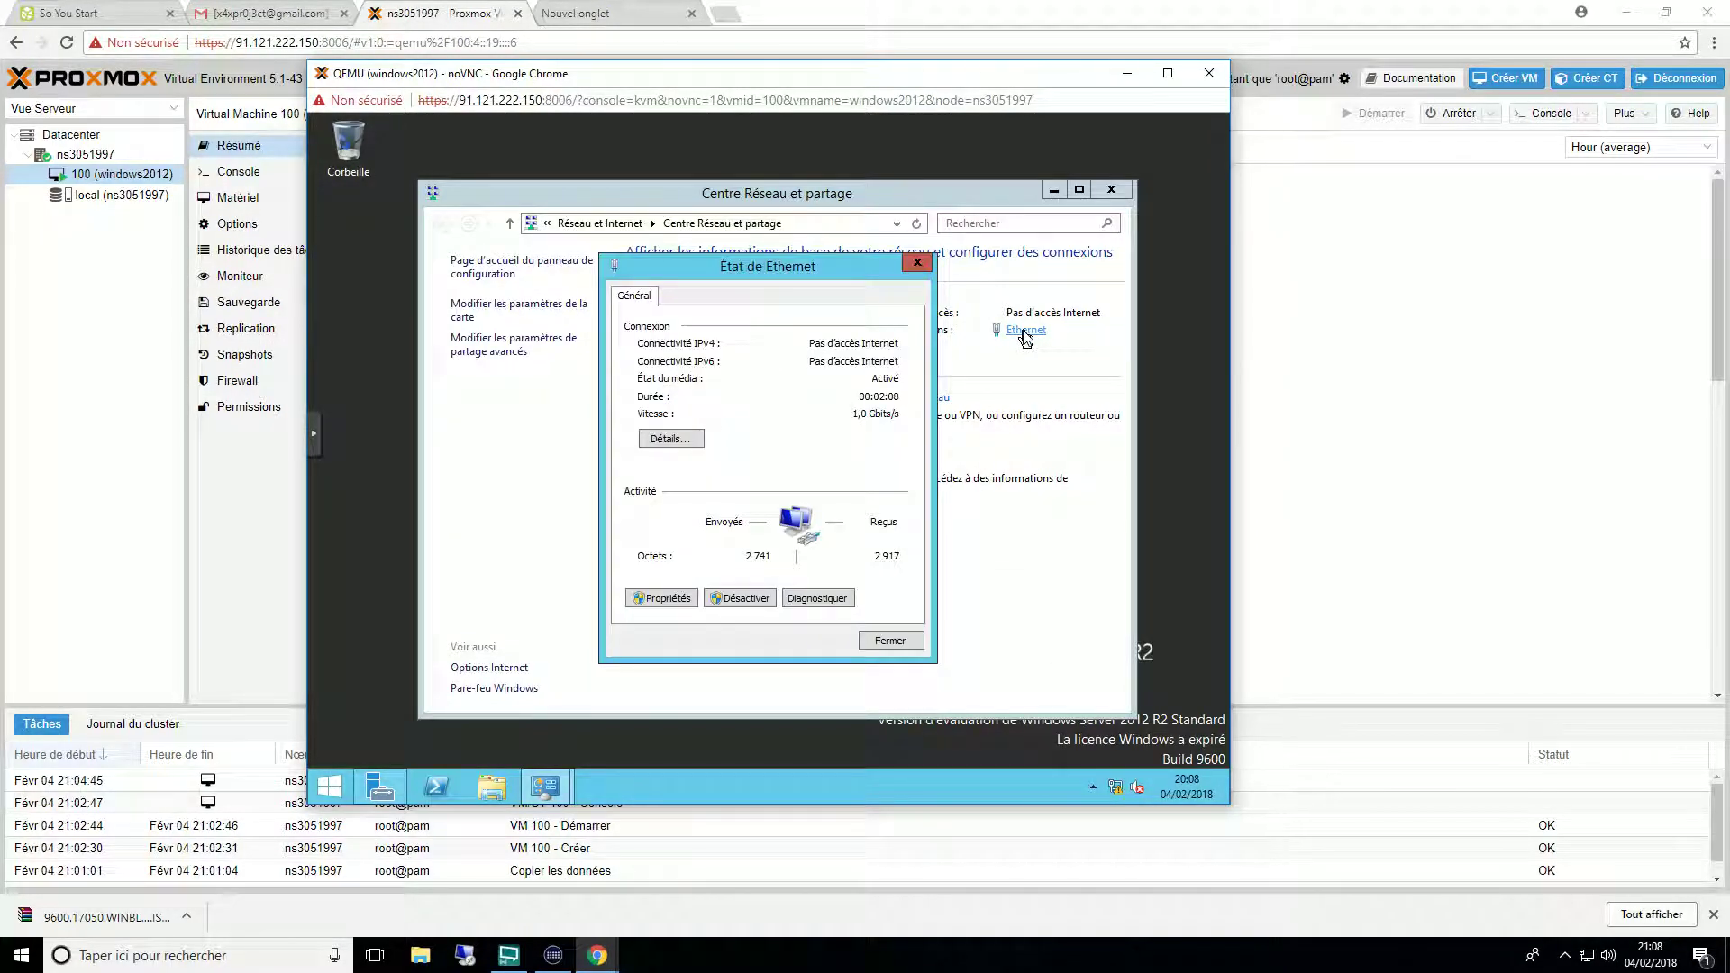
left_click(917, 263)
In the Ethernet adapter's TCP/IPv4 properties, choose to use a manually entered IP address
left_click(471, 316)
right_click(482, 314)
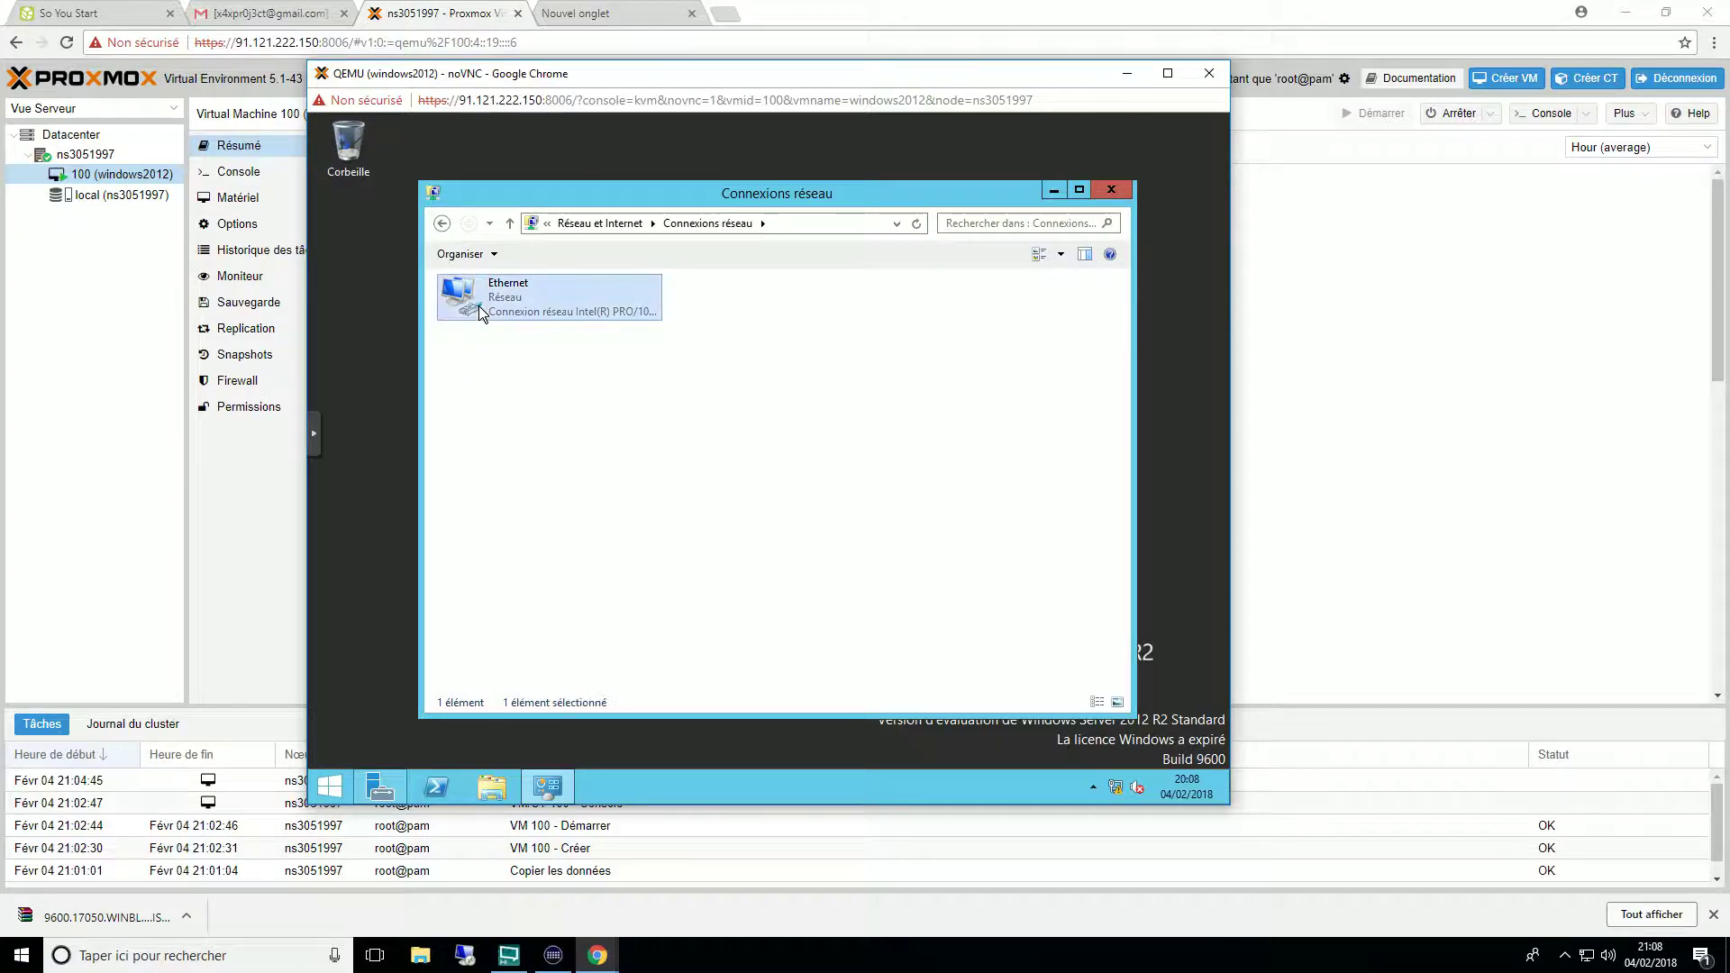
left_click(533, 468)
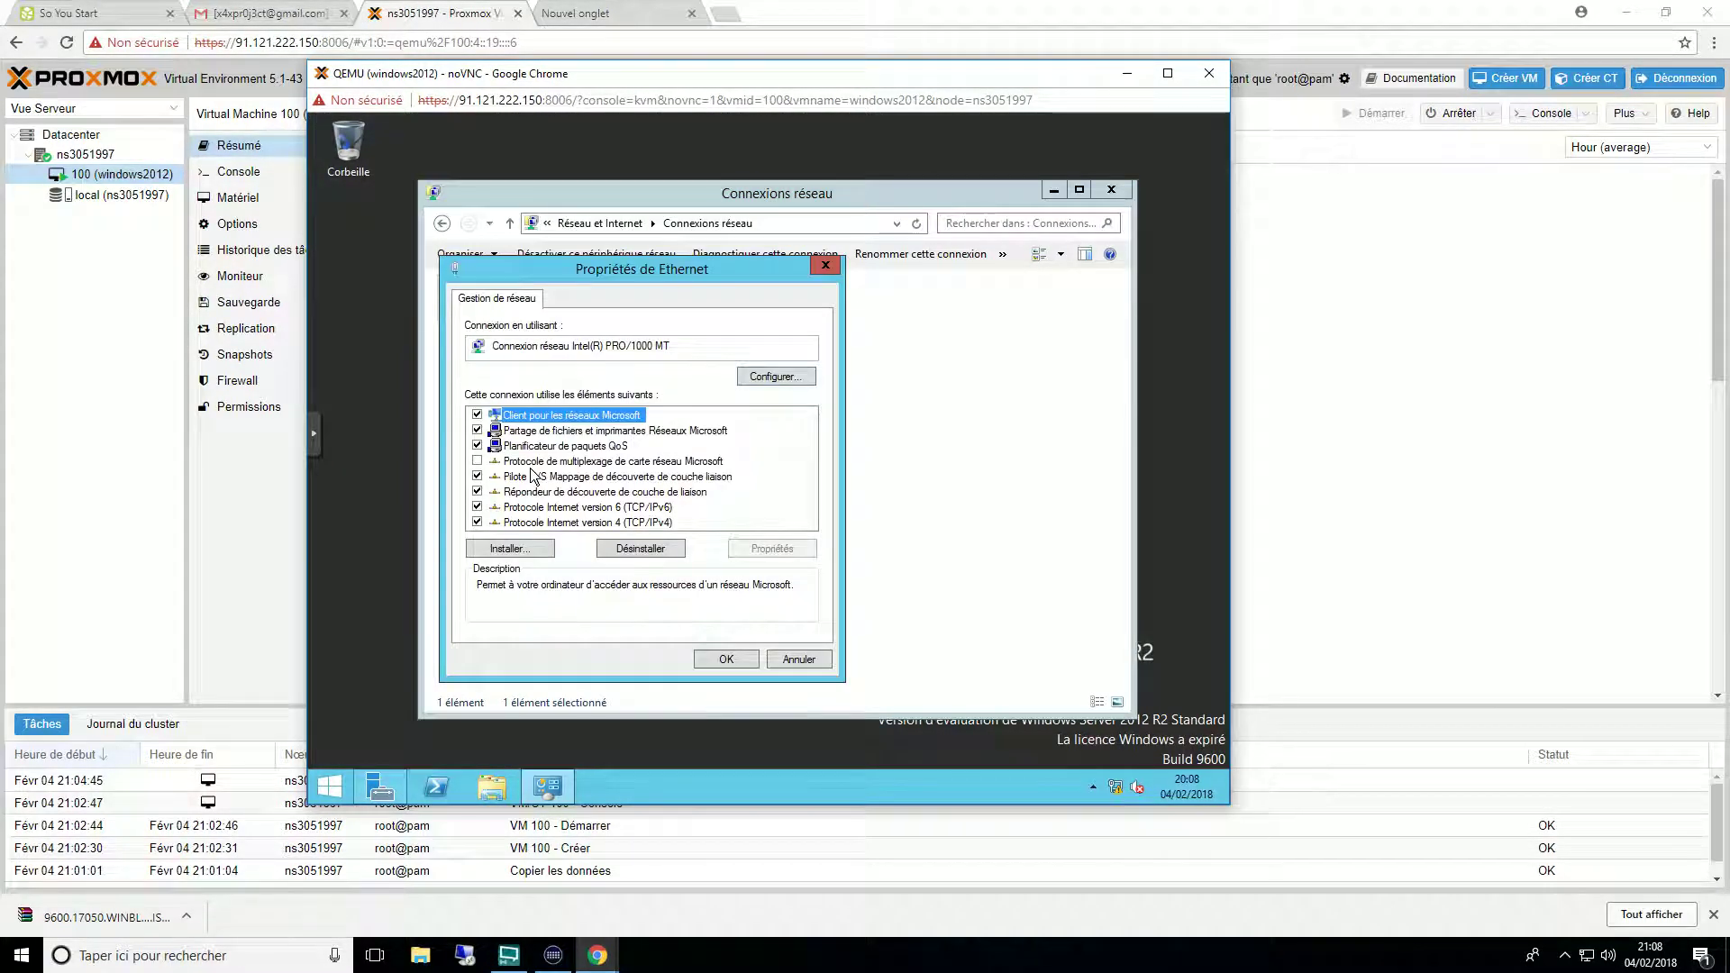
left_click(571, 524)
left_click(768, 549)
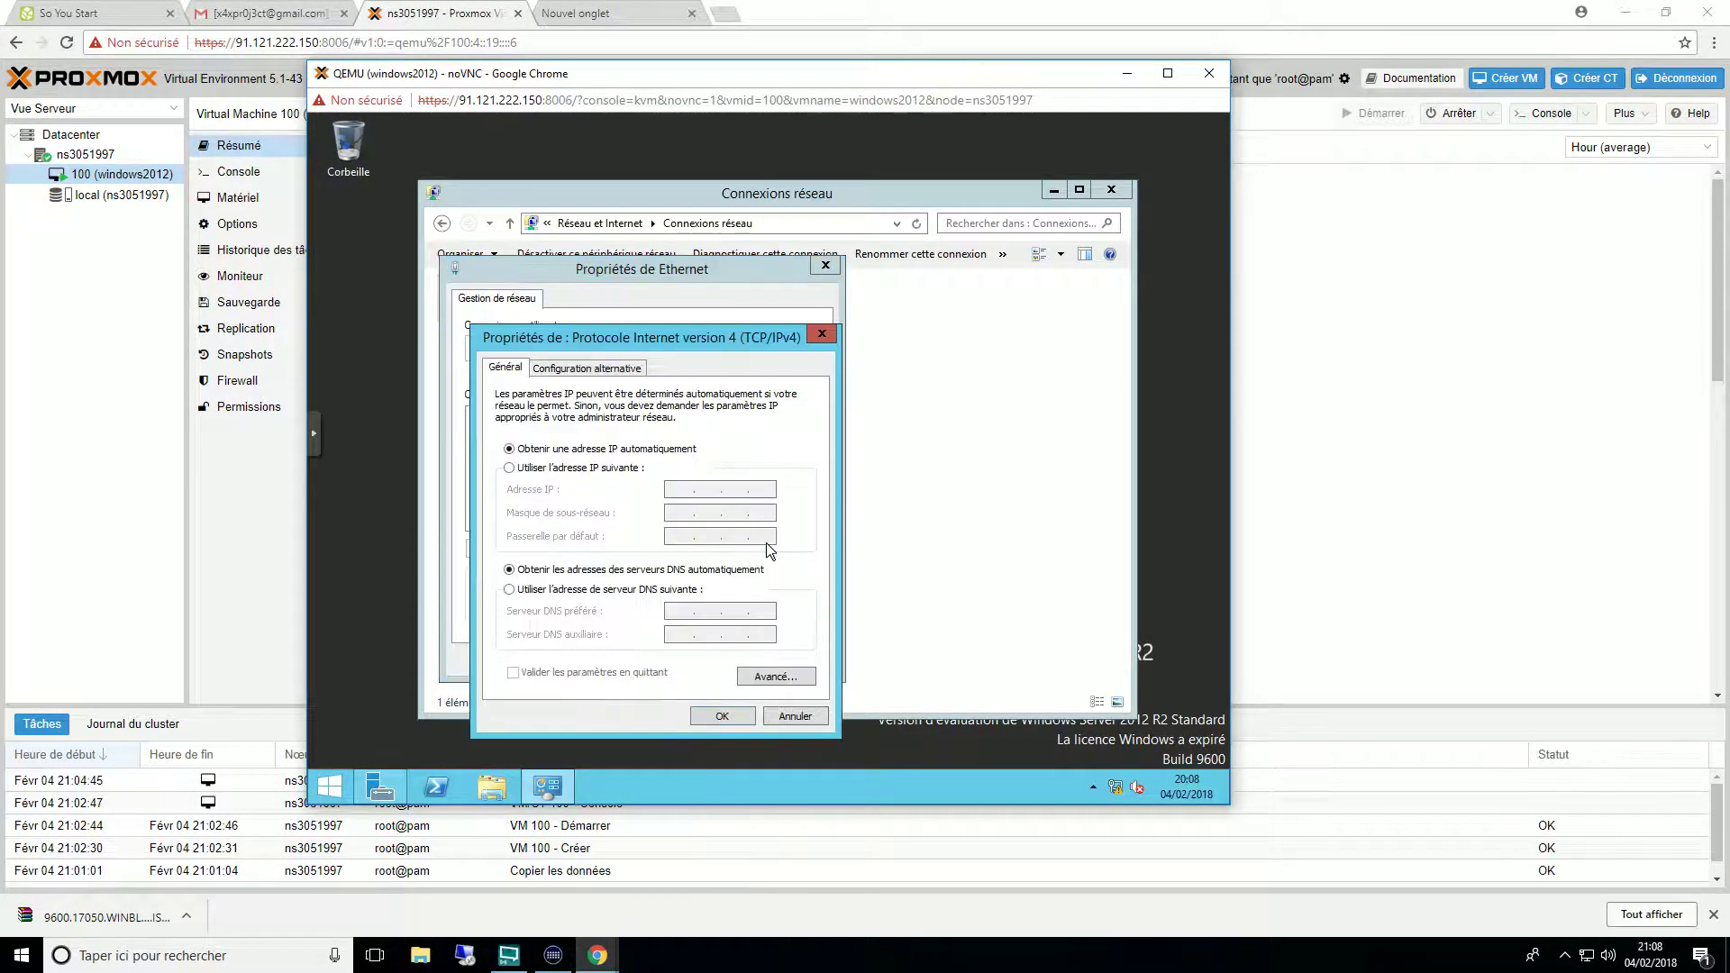
left_click(510, 467)
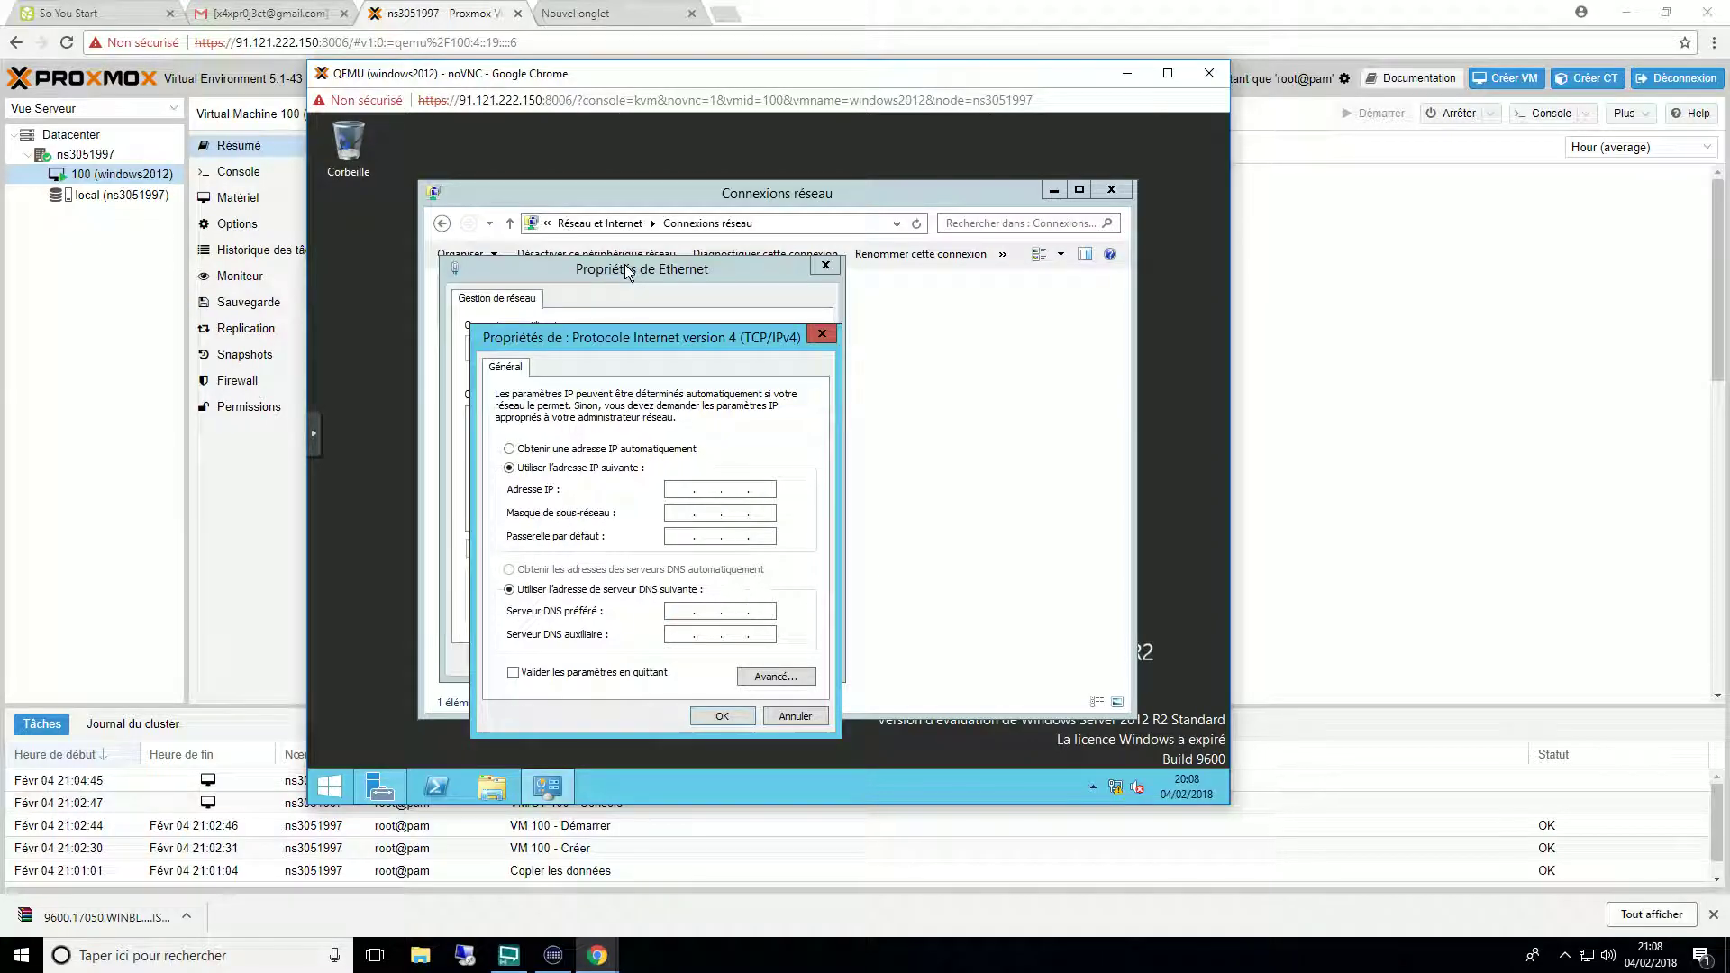
left_click(820, 268)
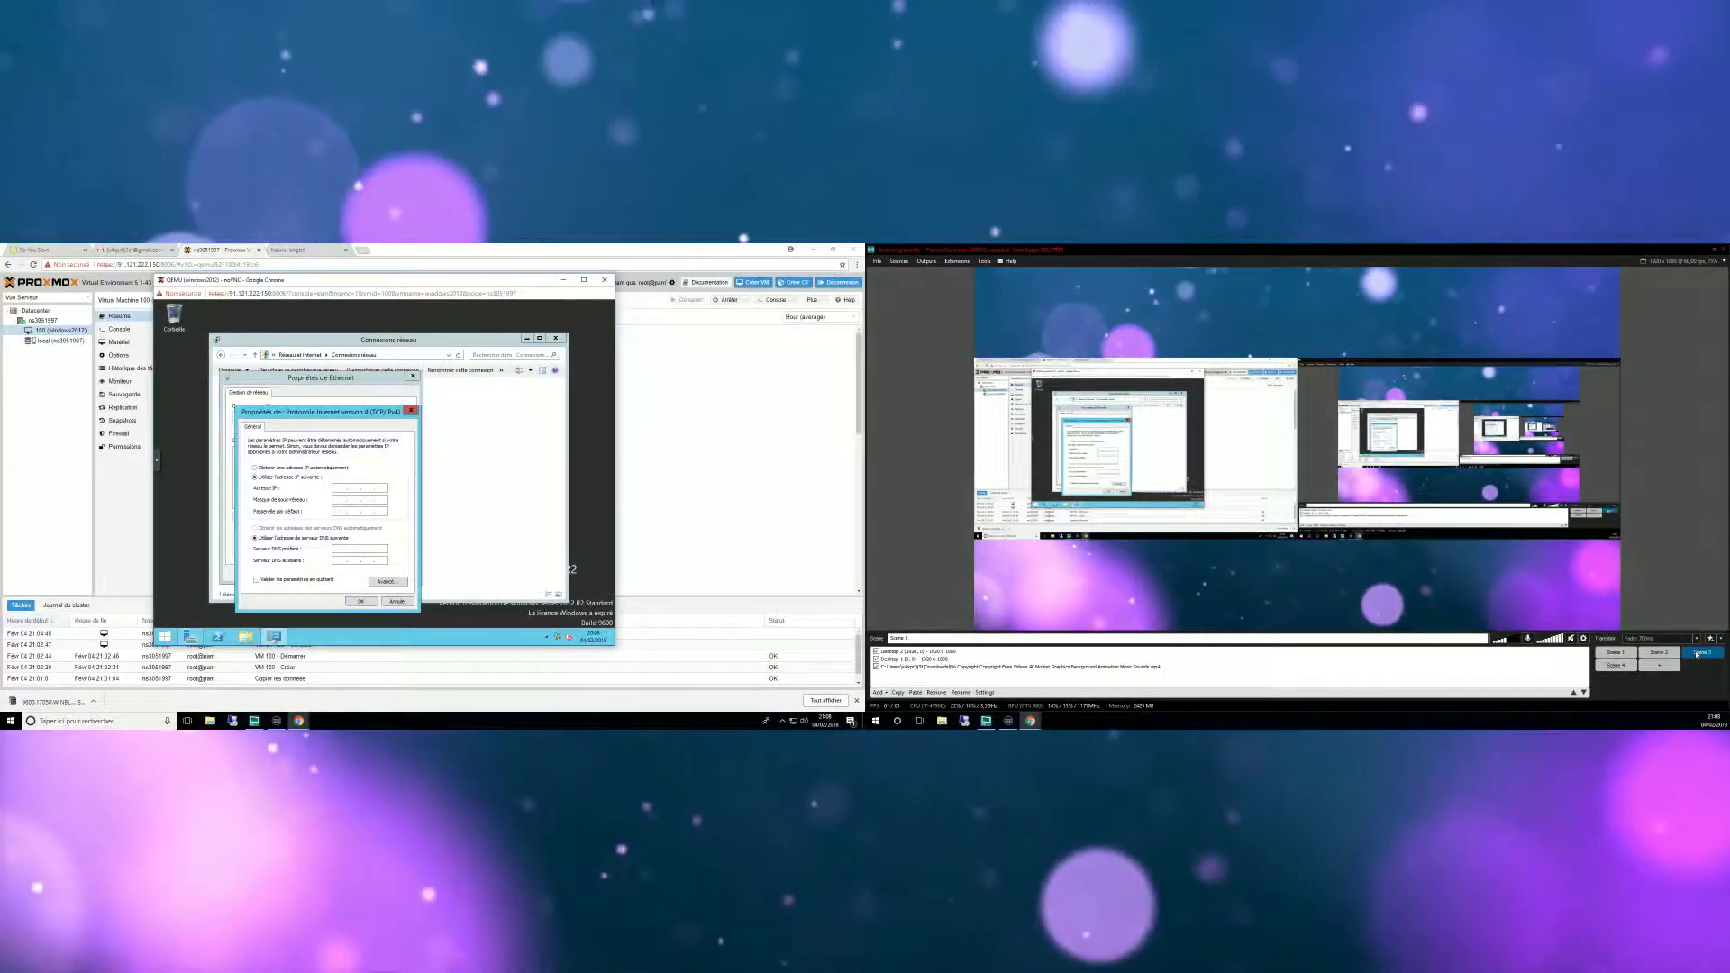
Put the VM console on the second screen beside the So You Start IP list and select 46.105.144.95
left_click(1704, 249)
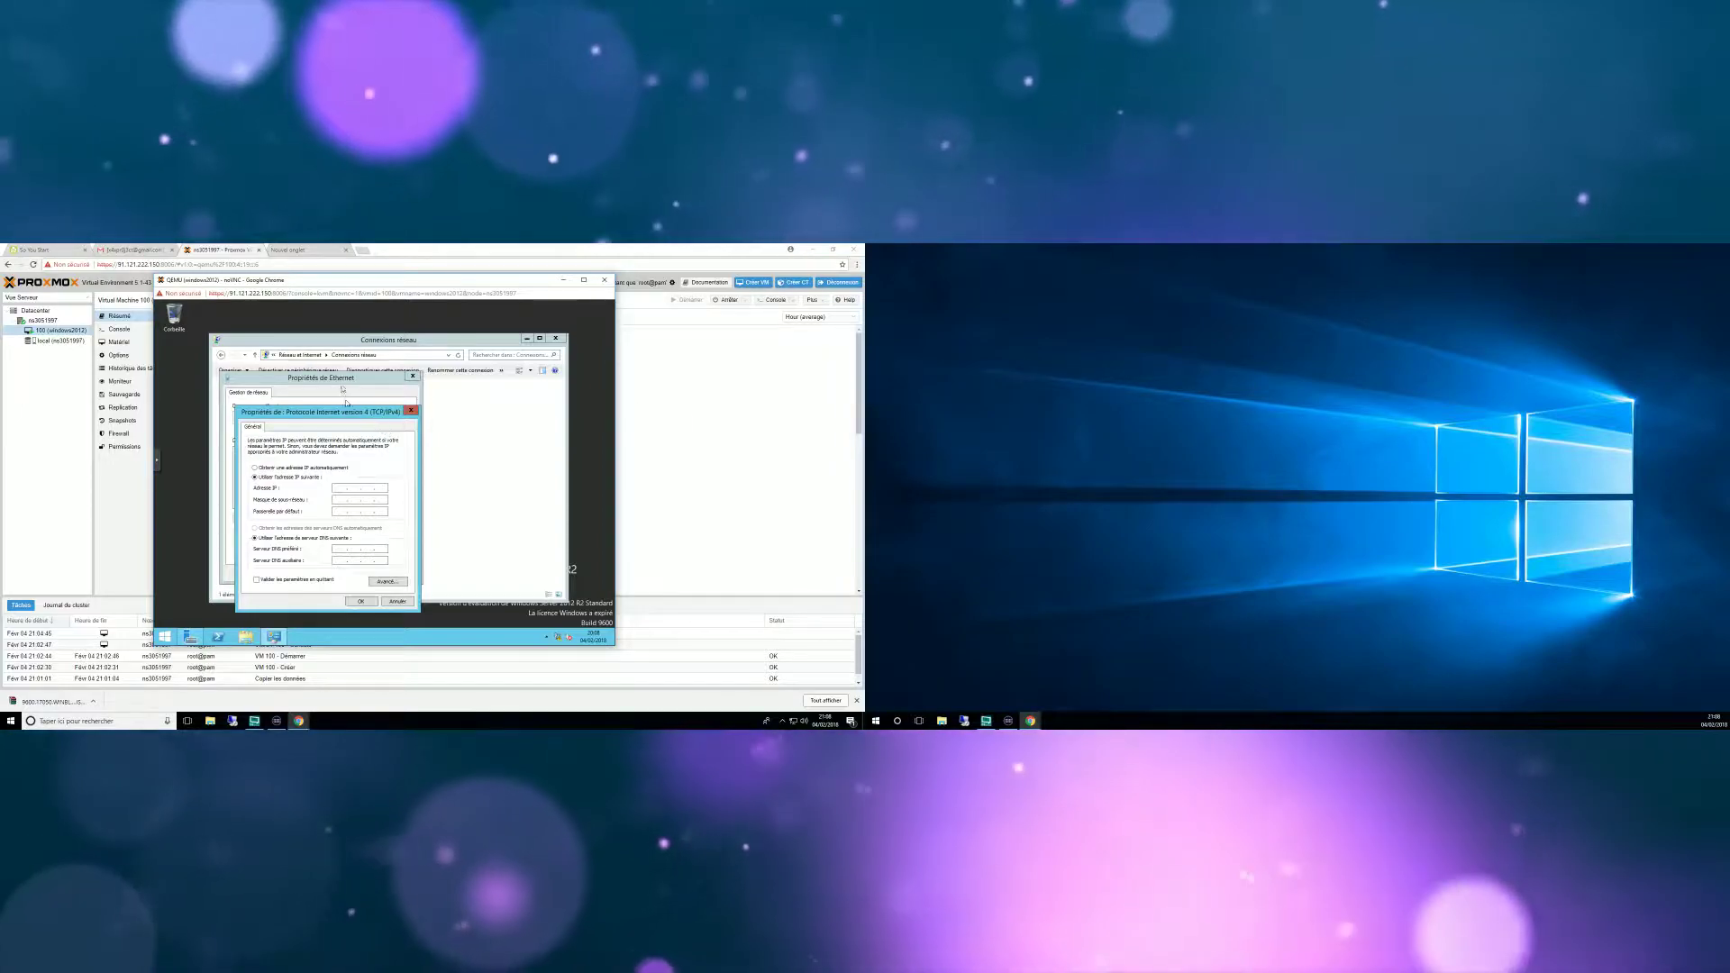
left_click_drag(330, 284, 1267, 294)
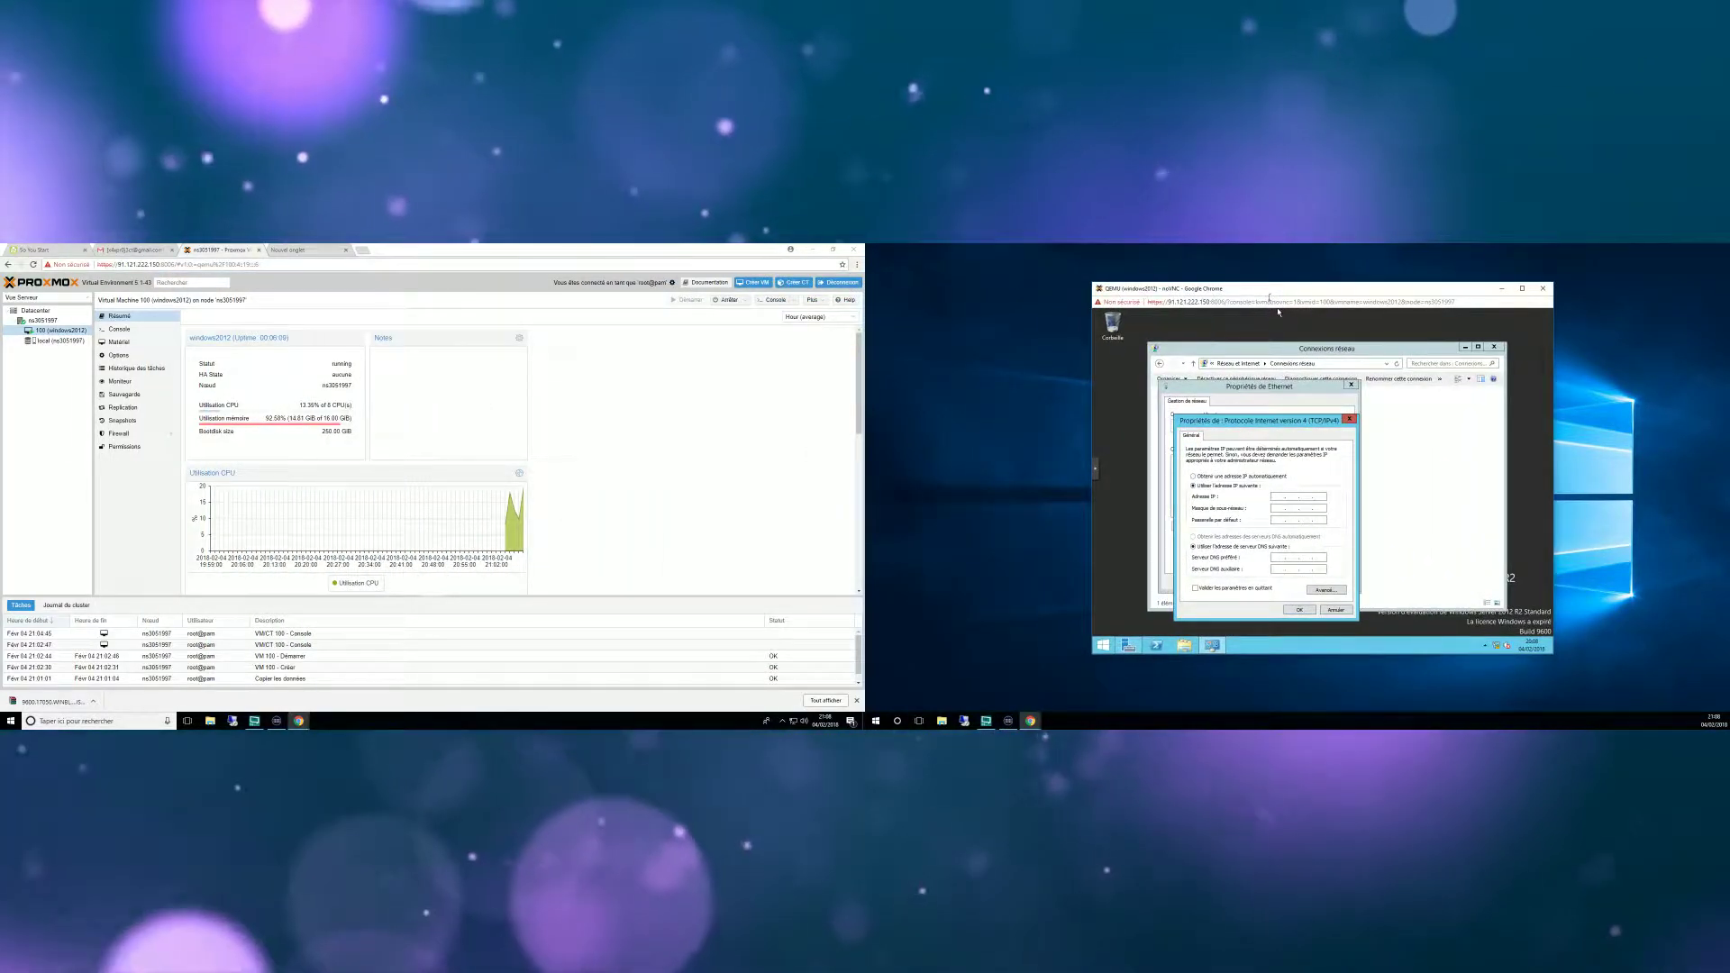
left_click(40, 250)
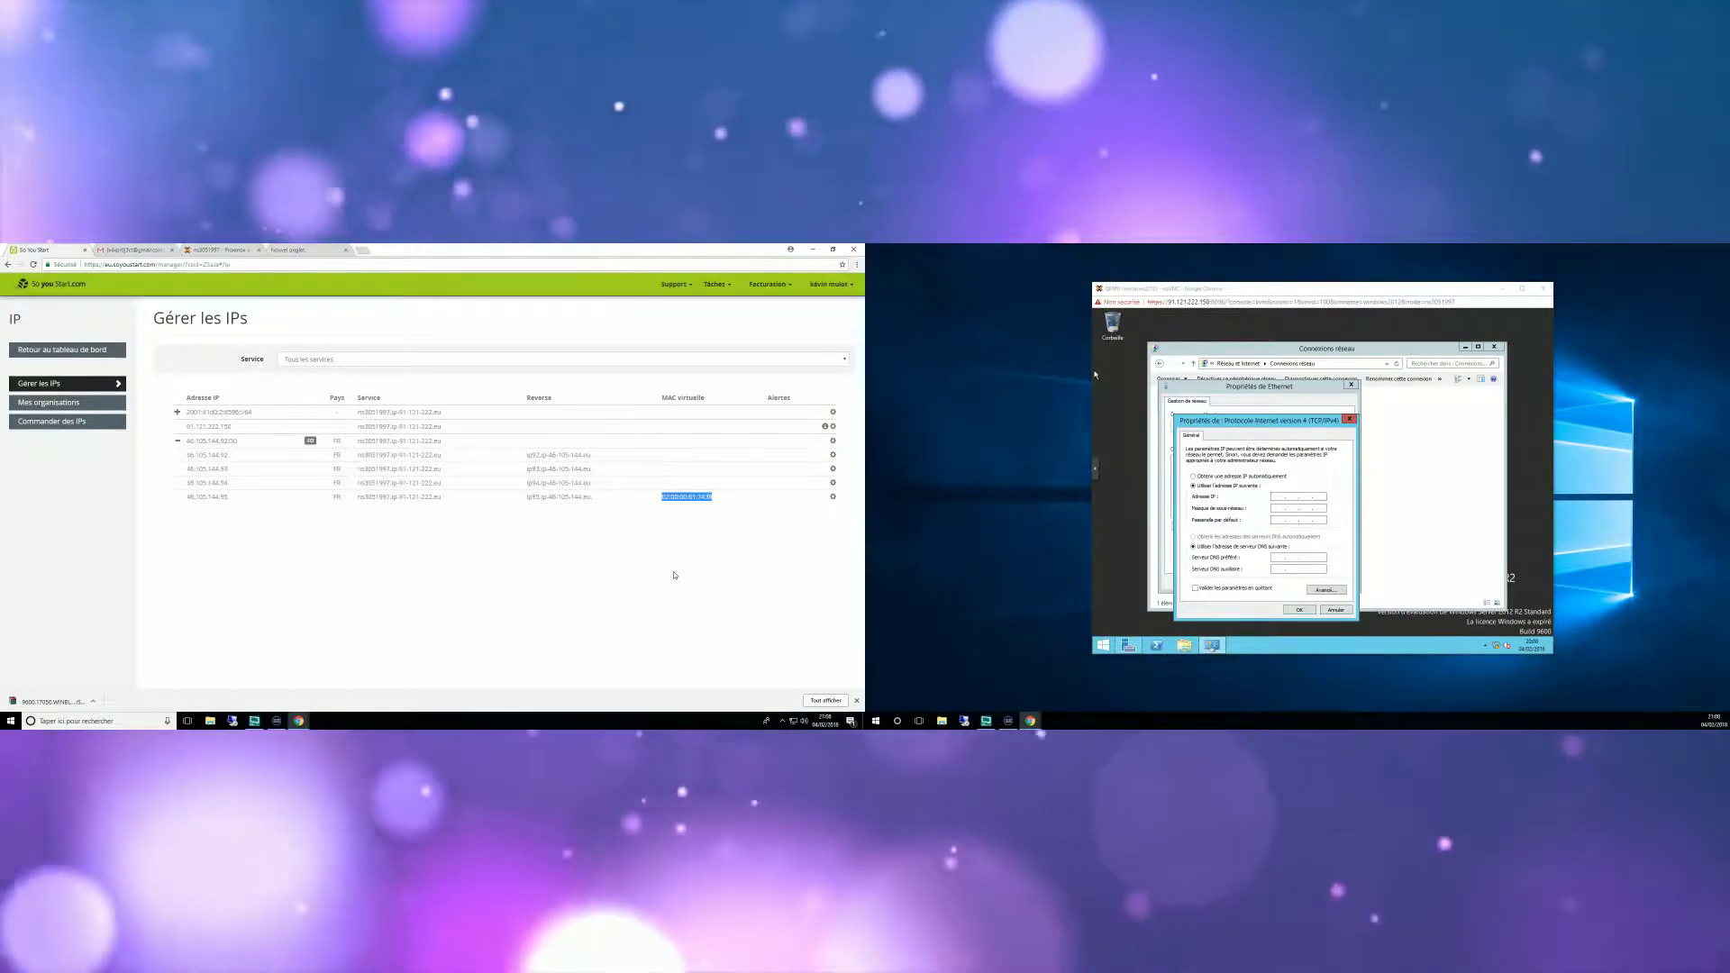
double_click(208, 497)
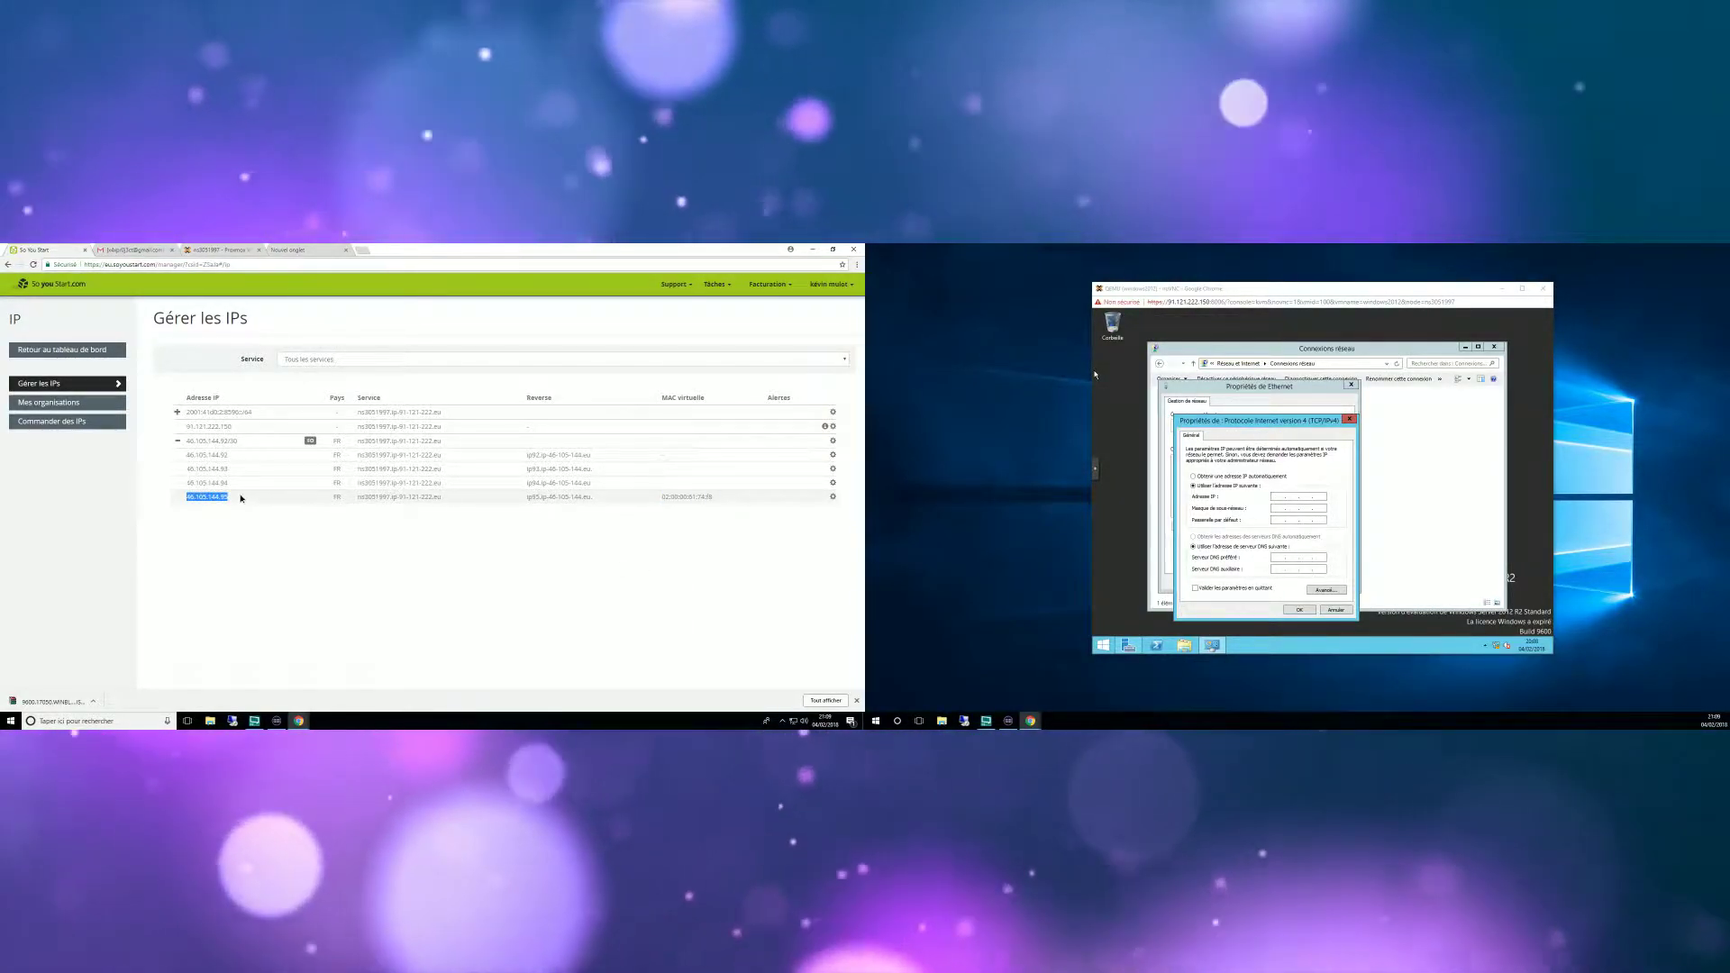
left_click(1279, 499)
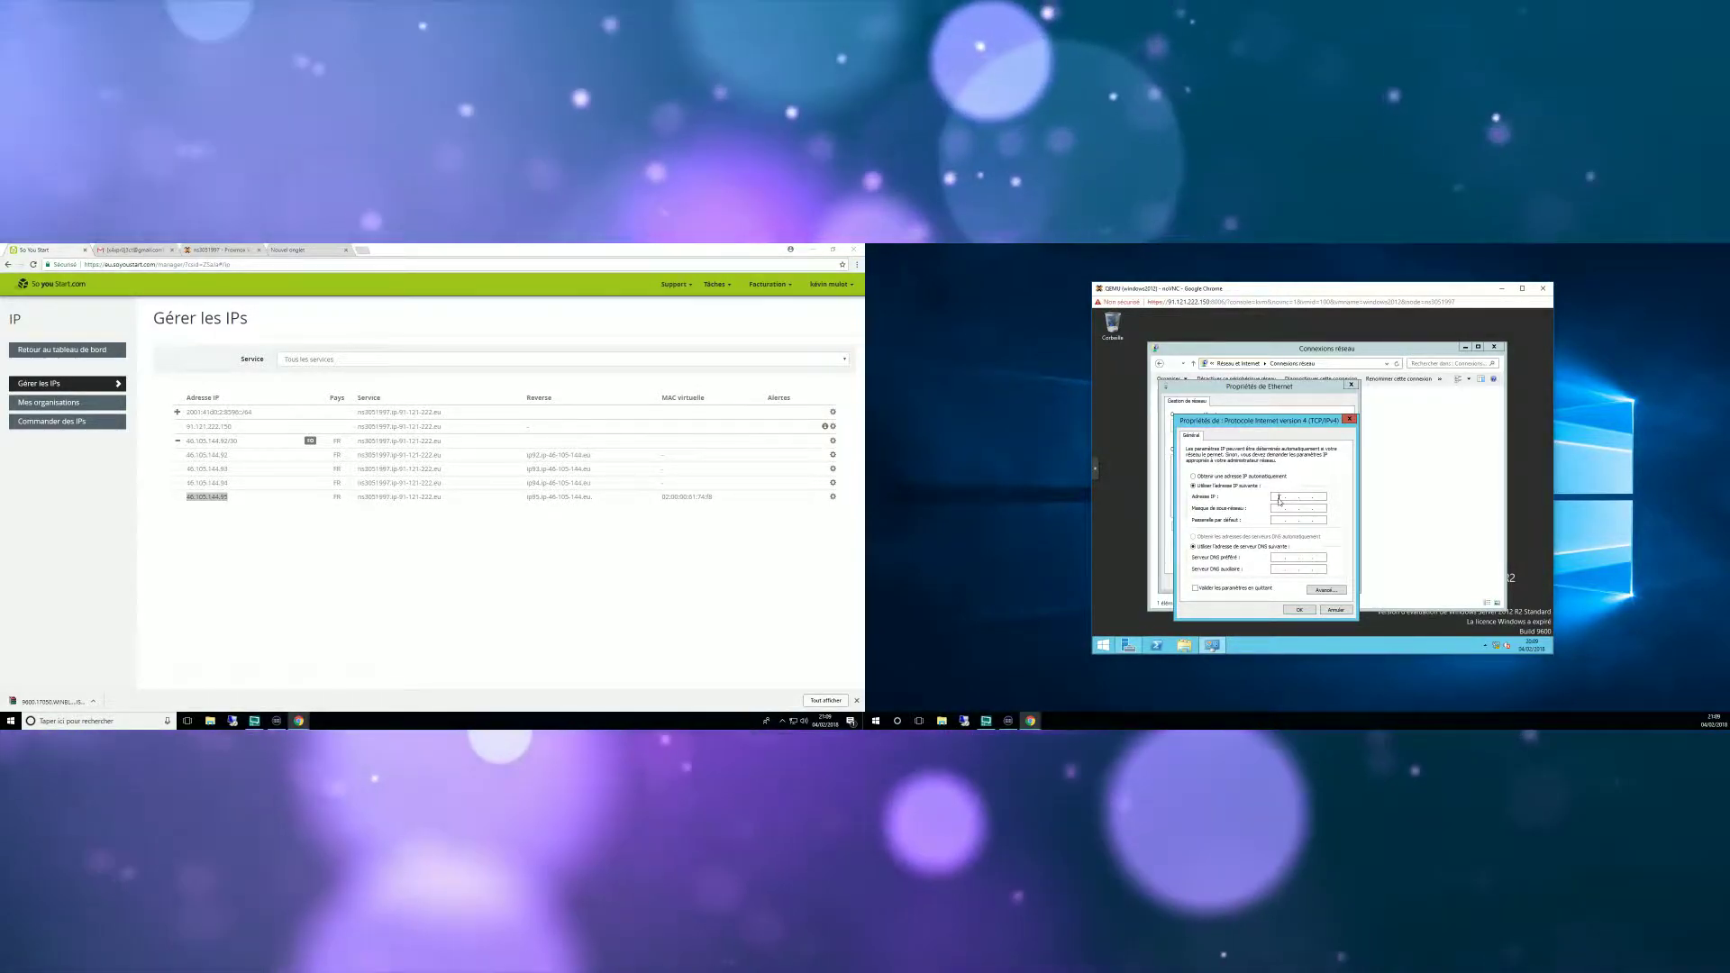
left_click(1100, 649)
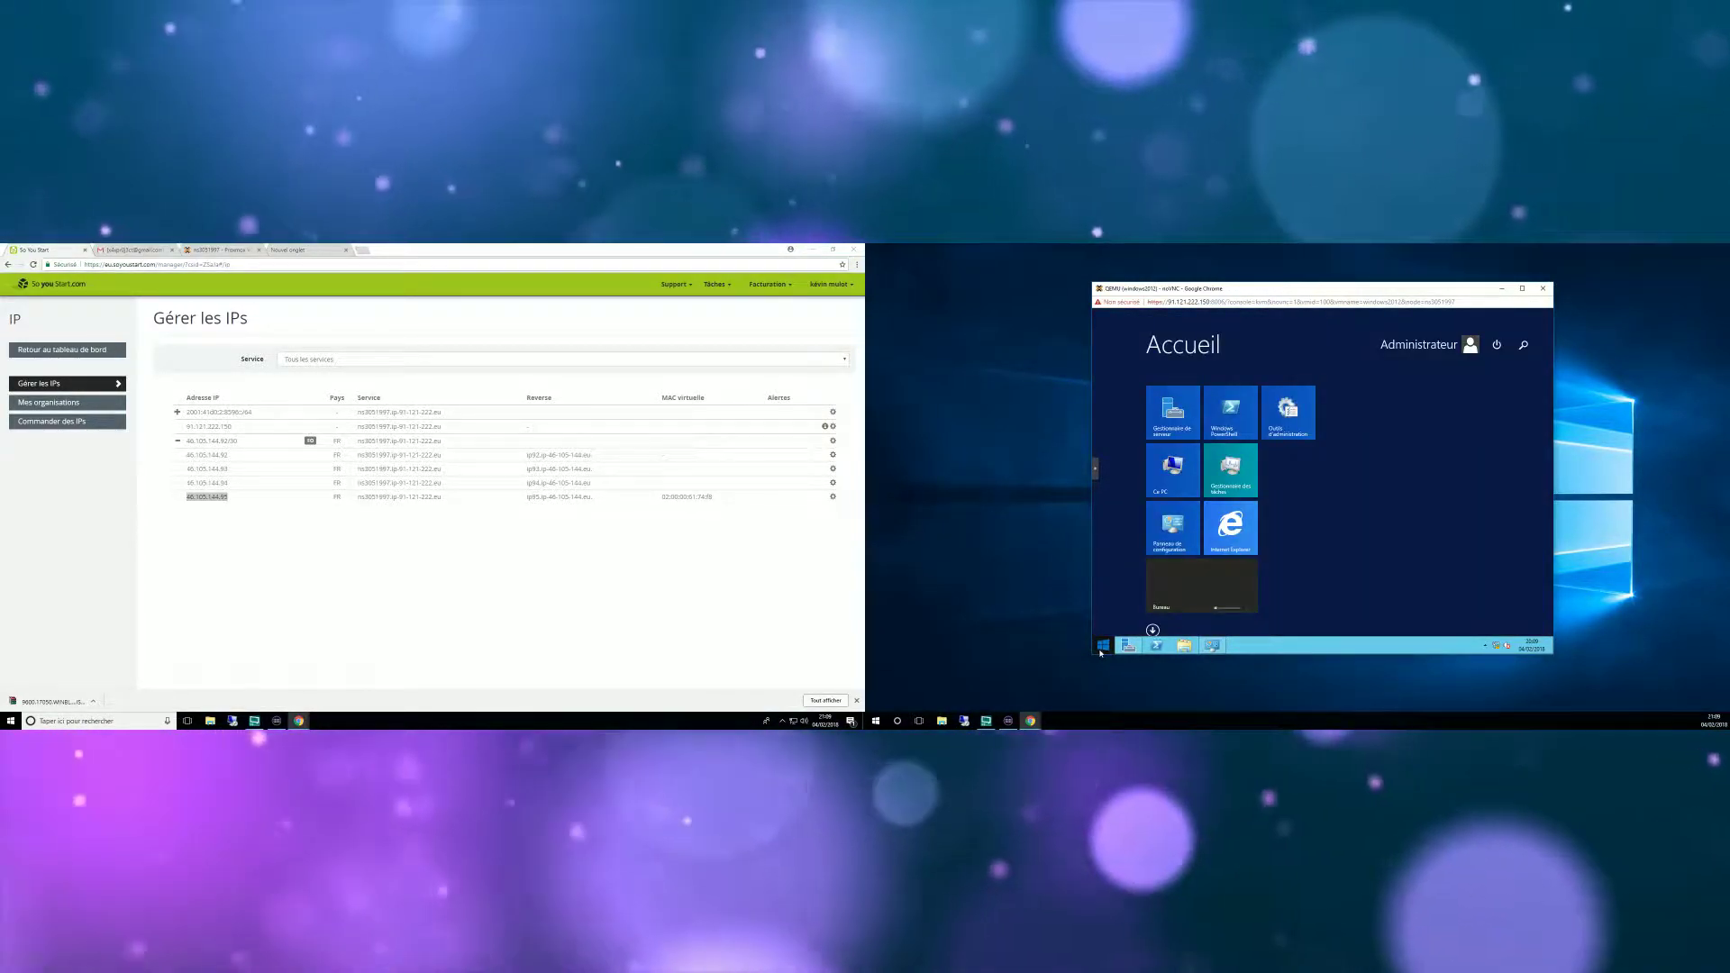
Open the on-screen keyboard via a 'clavier visuel' search and start the IP address field with 46
type("clavier visuel")
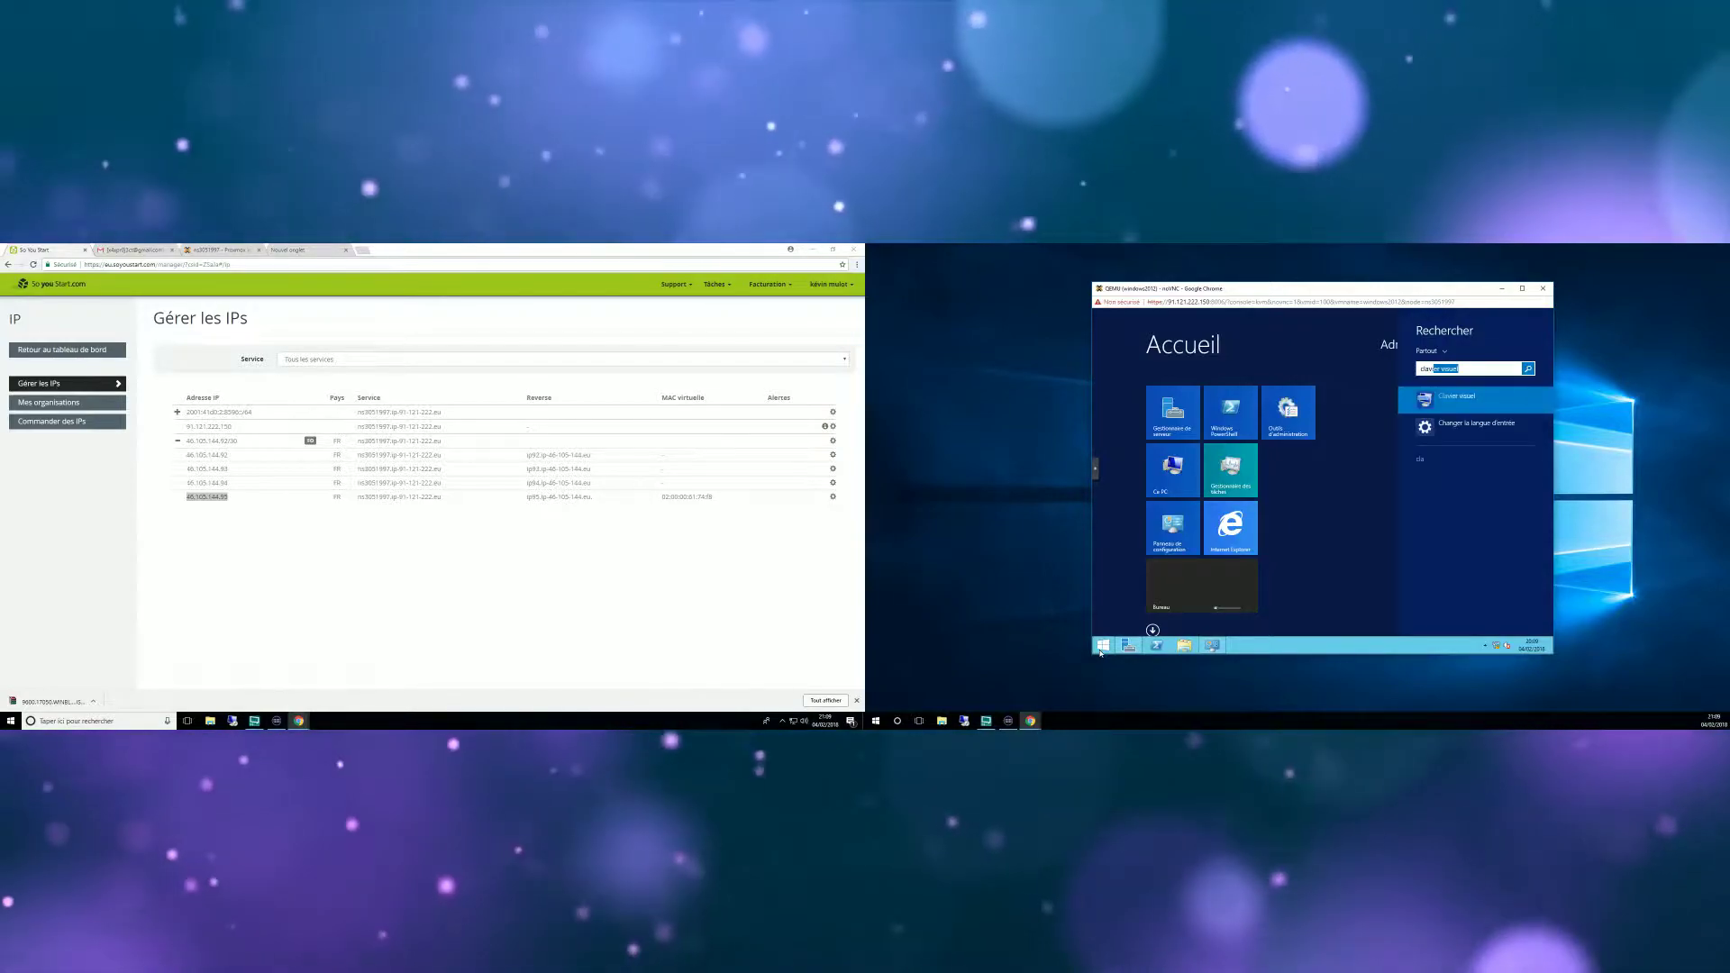
left_click(1446, 398)
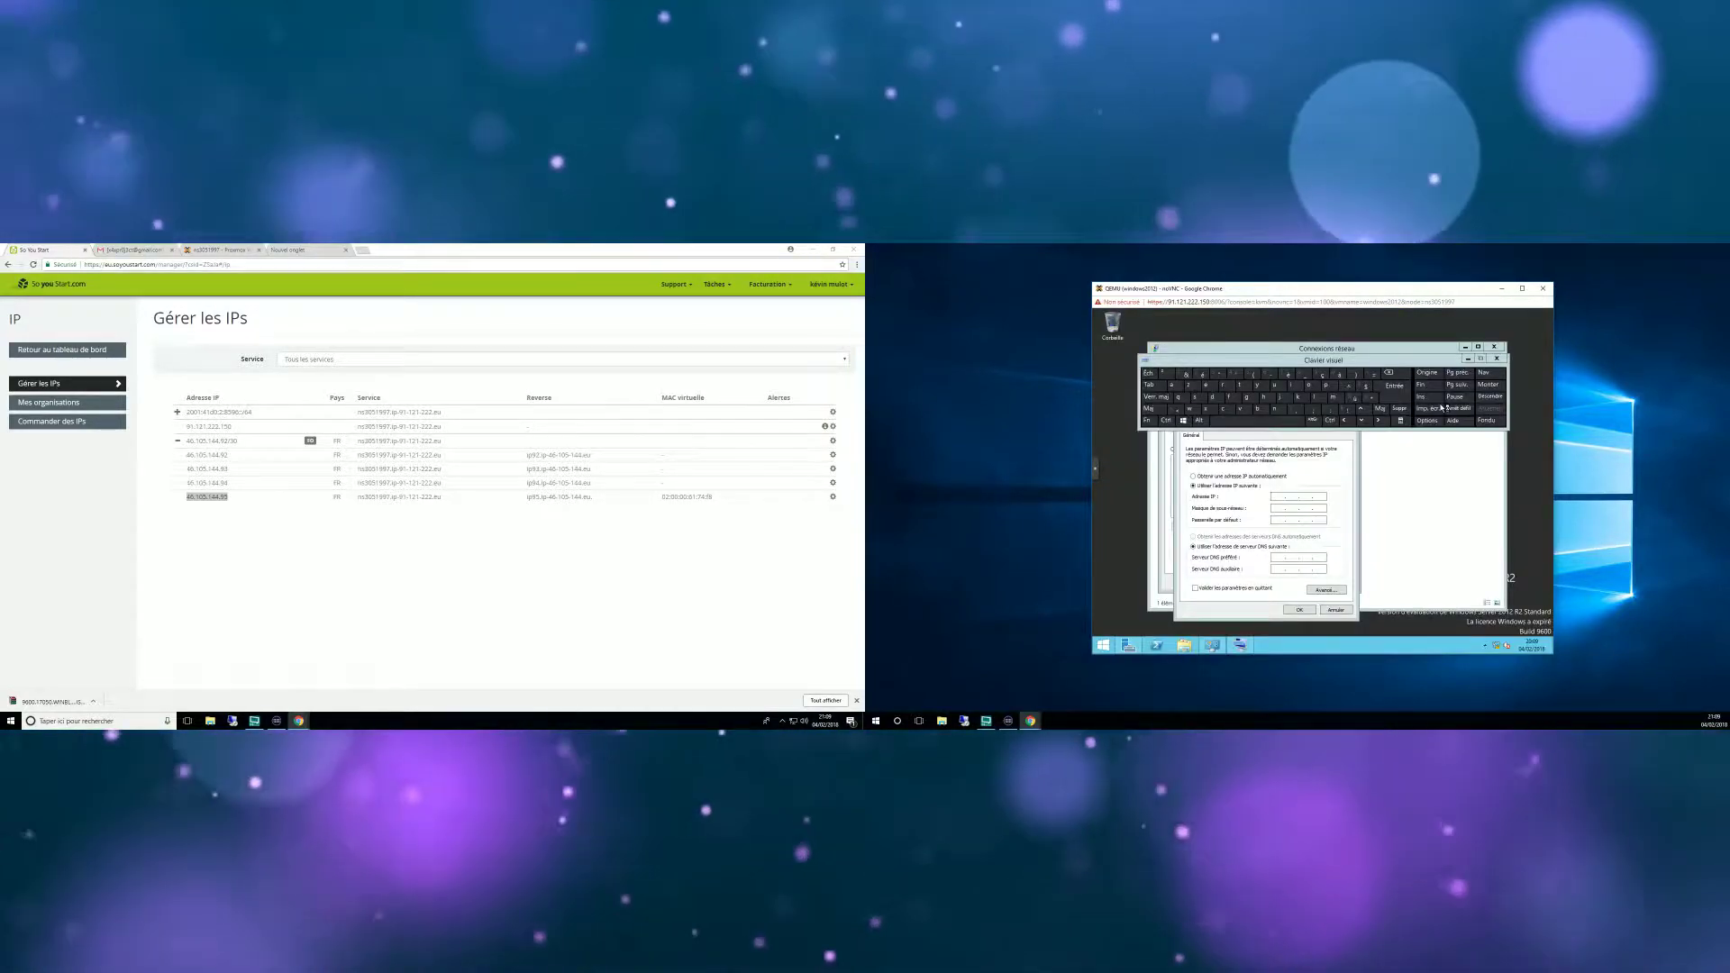
left_click(1158, 398)
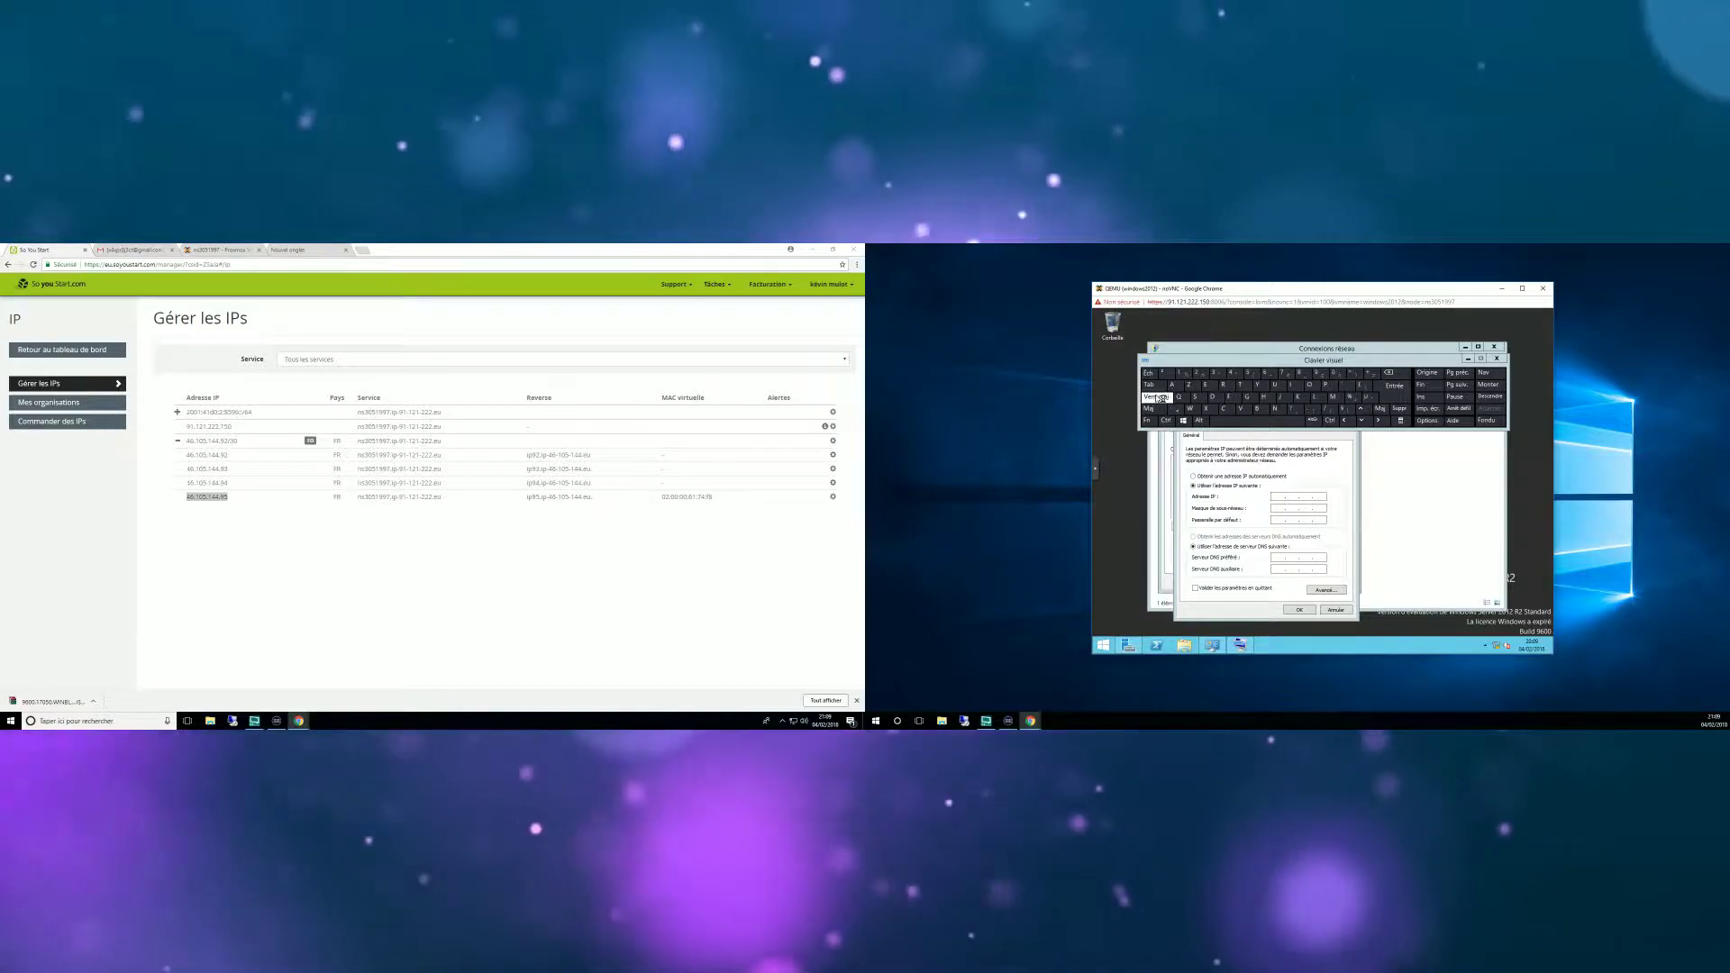
left_click(1279, 496)
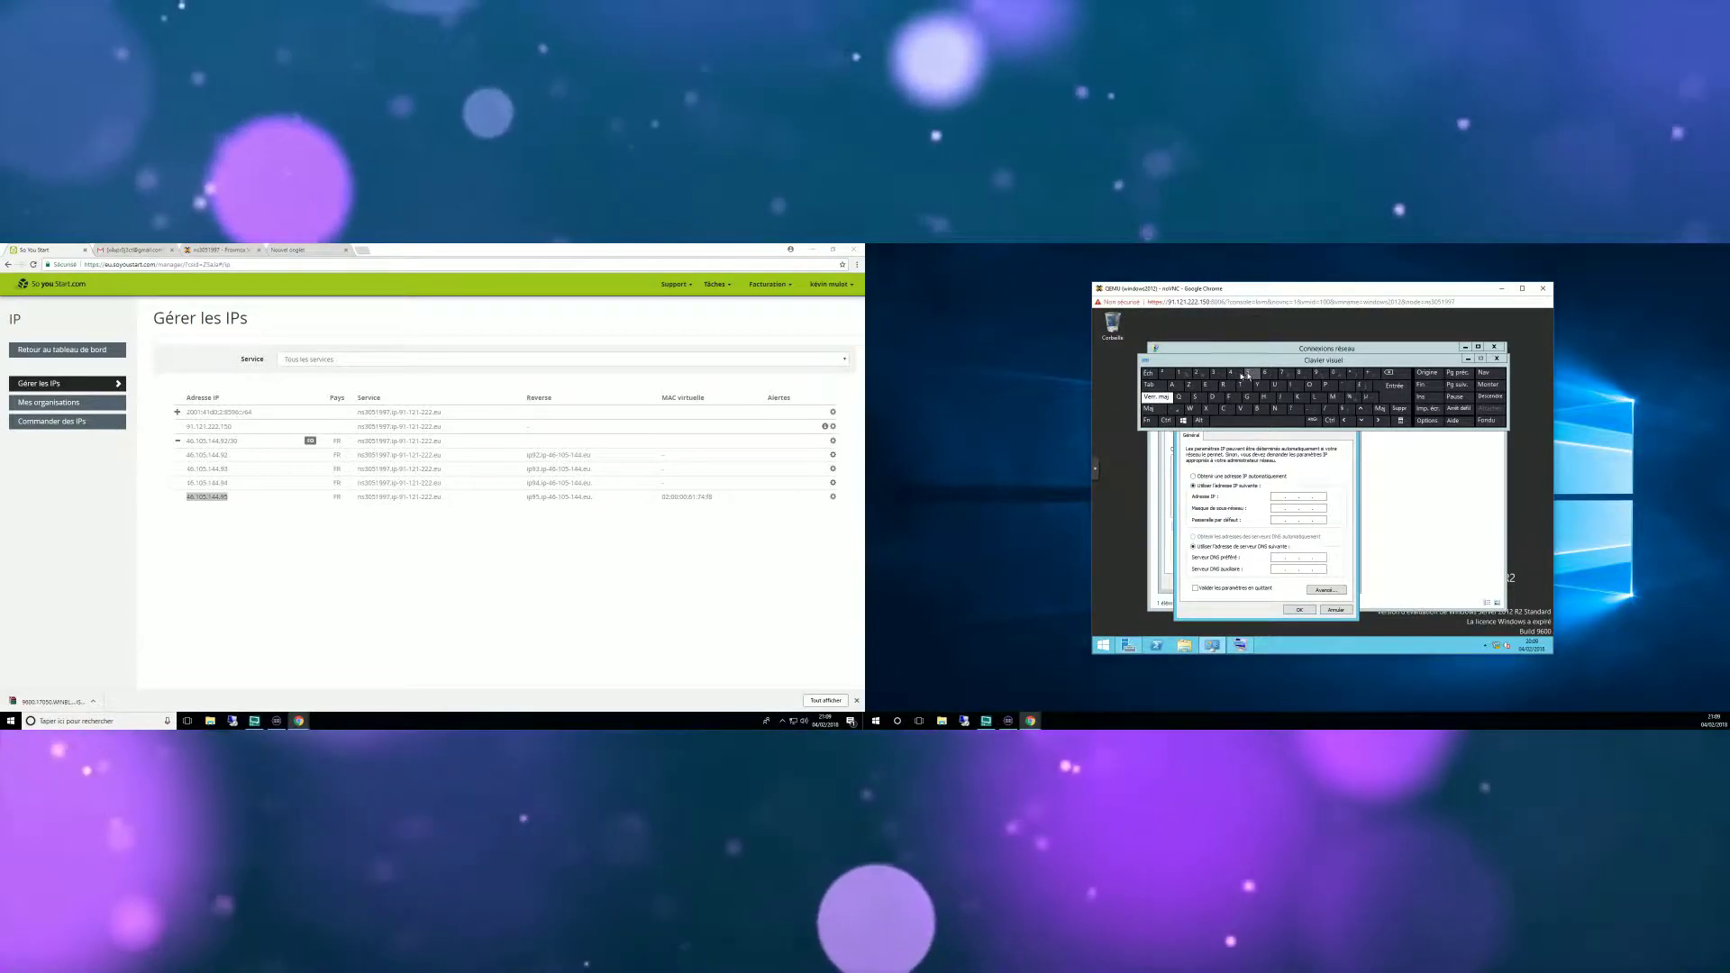
left_click(1233, 374)
left_click(1264, 374)
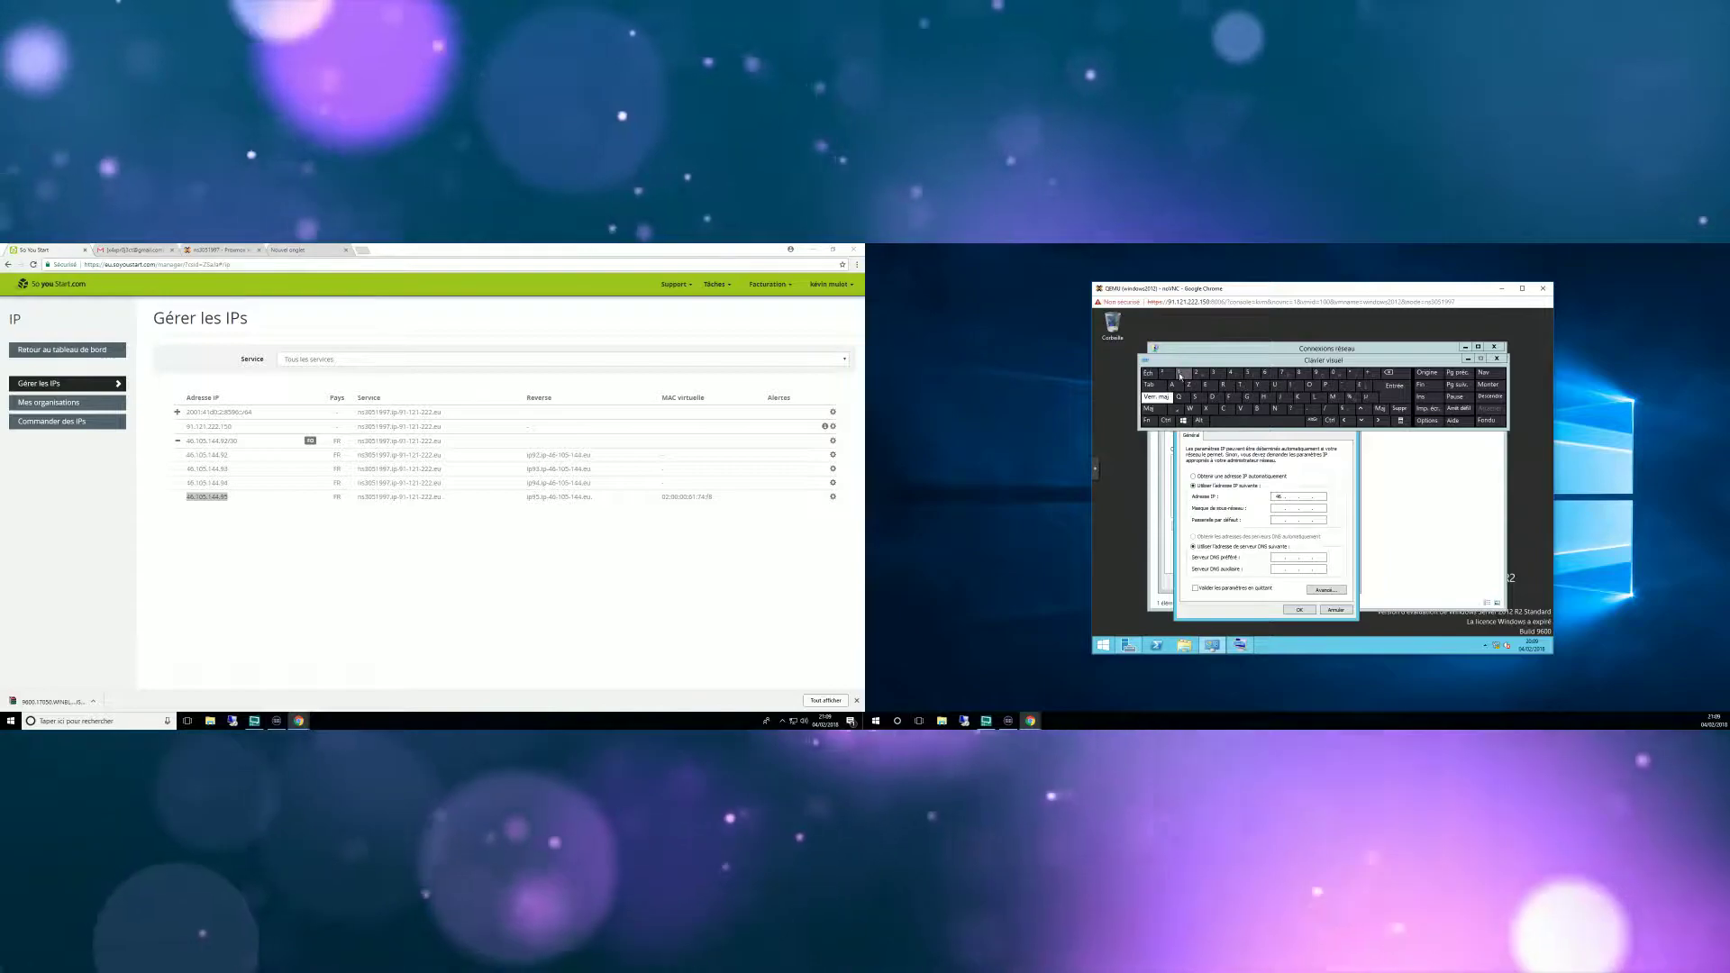
Complete the IP address as 46.105.144.95 using the on-screen keyboard
left_click(1179, 374)
left_click(1333, 374)
left_click(1249, 373)
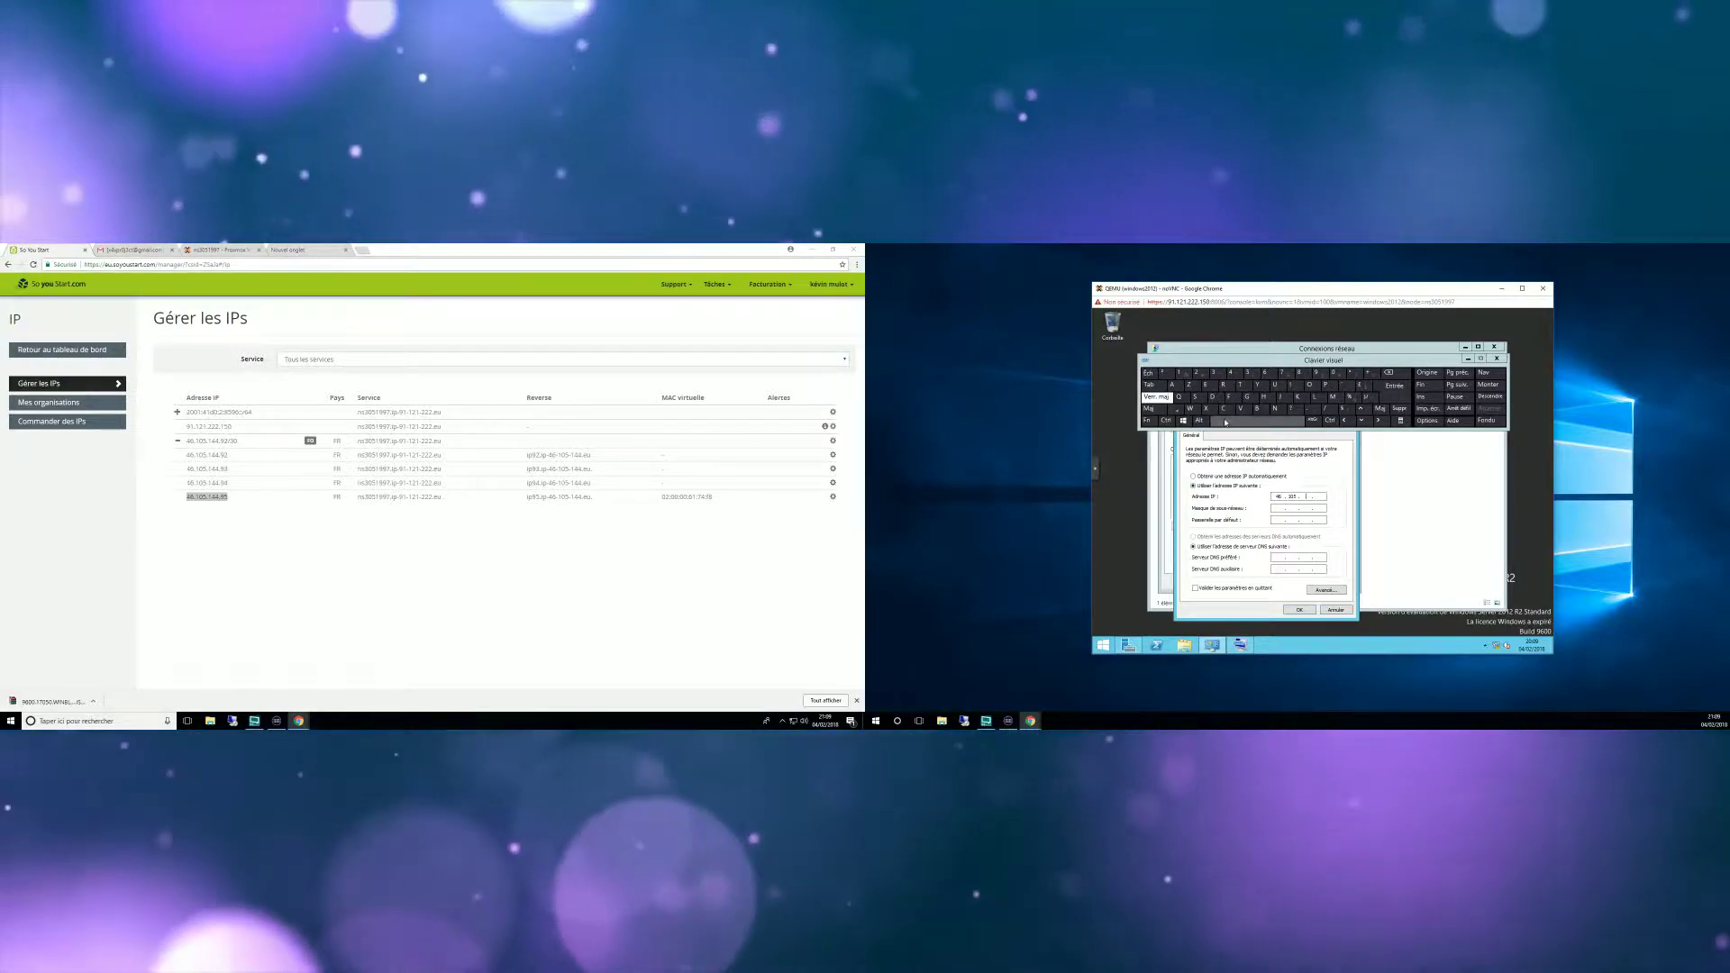
left_click(1181, 374)
left_click(1232, 373)
left_click(1231, 373)
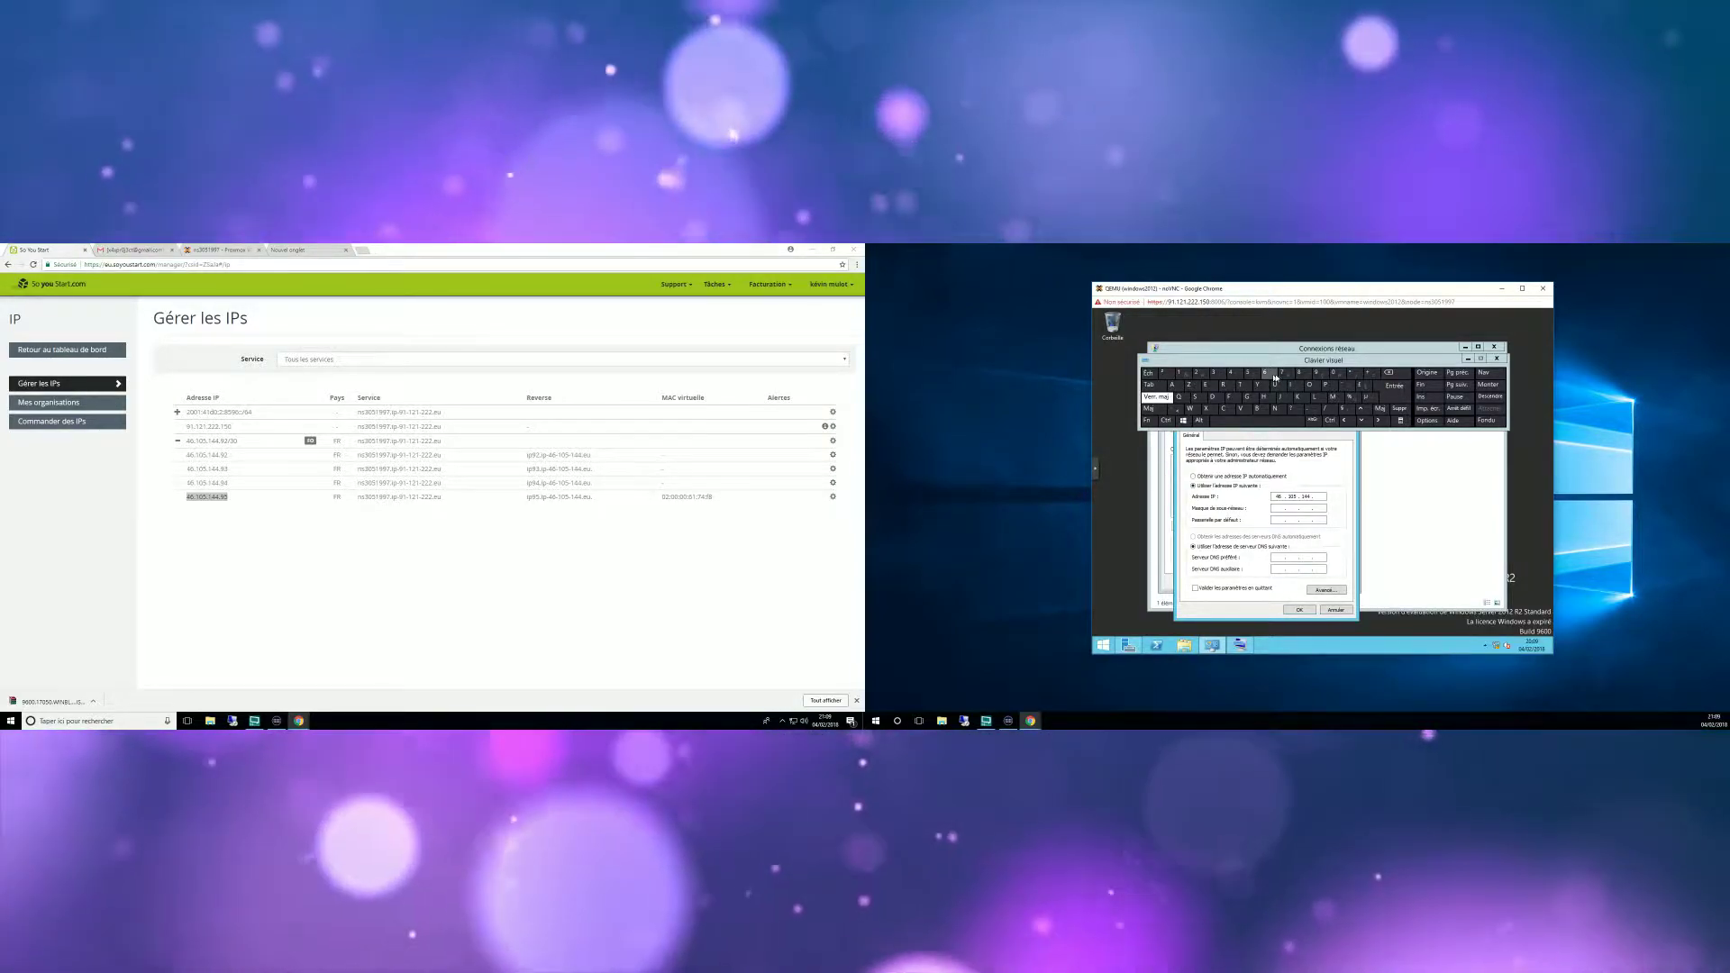
left_click(1316, 373)
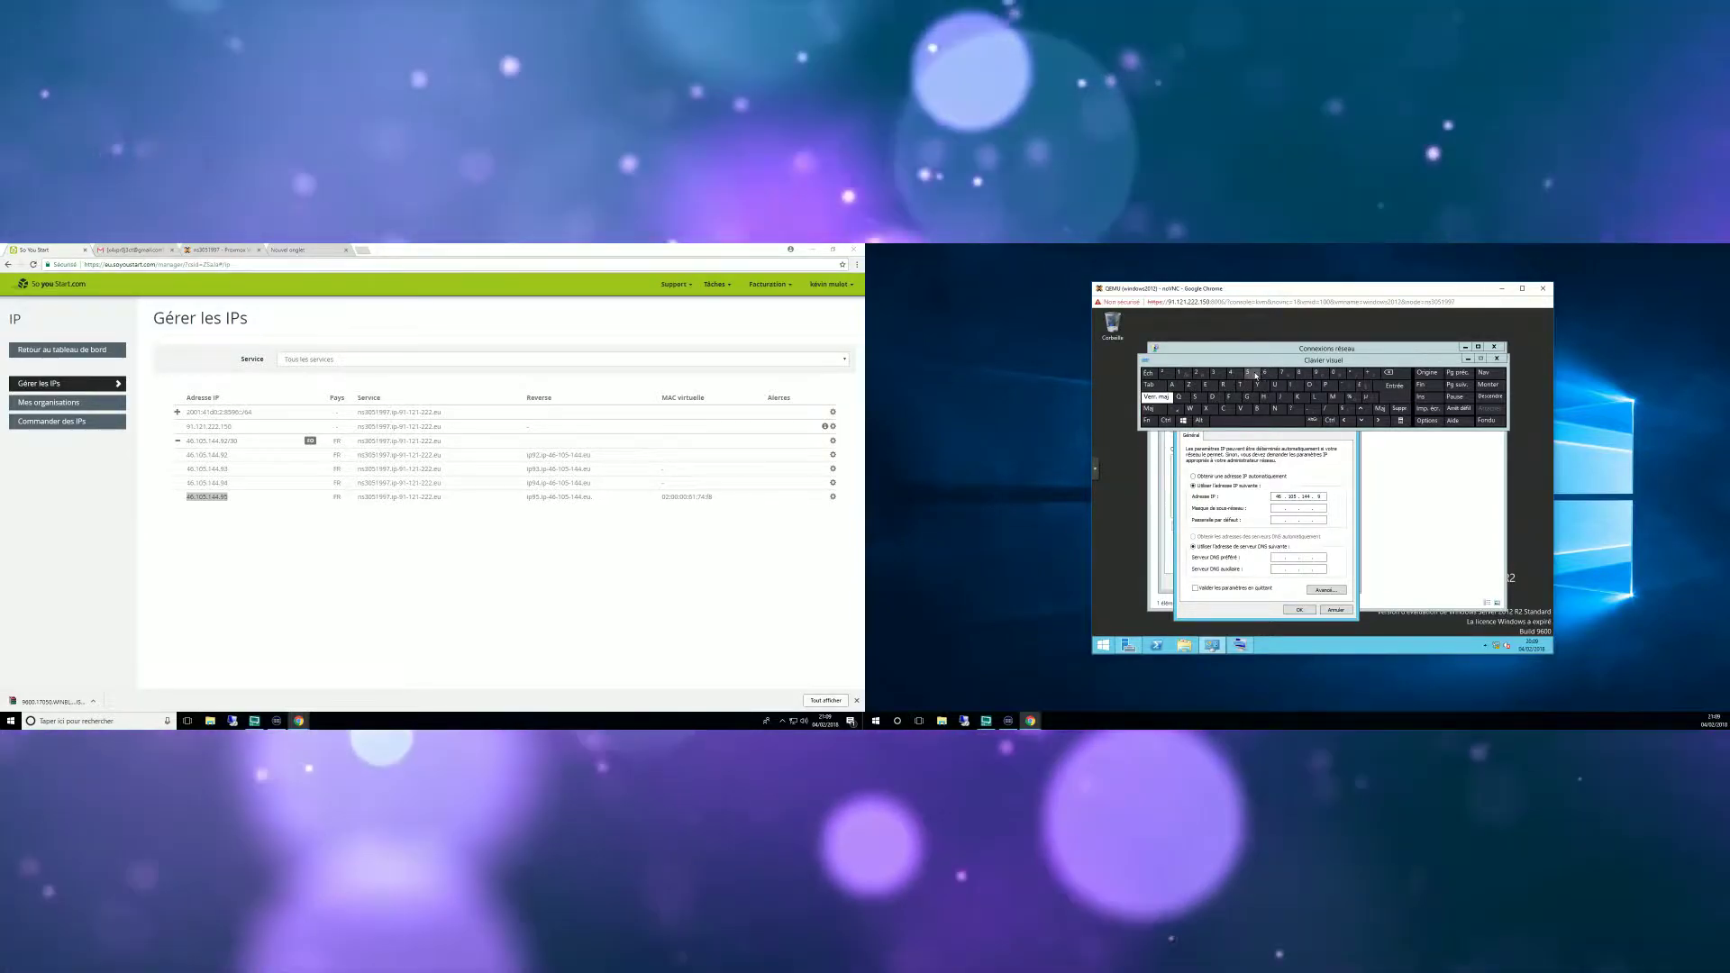
left_click(1255, 373)
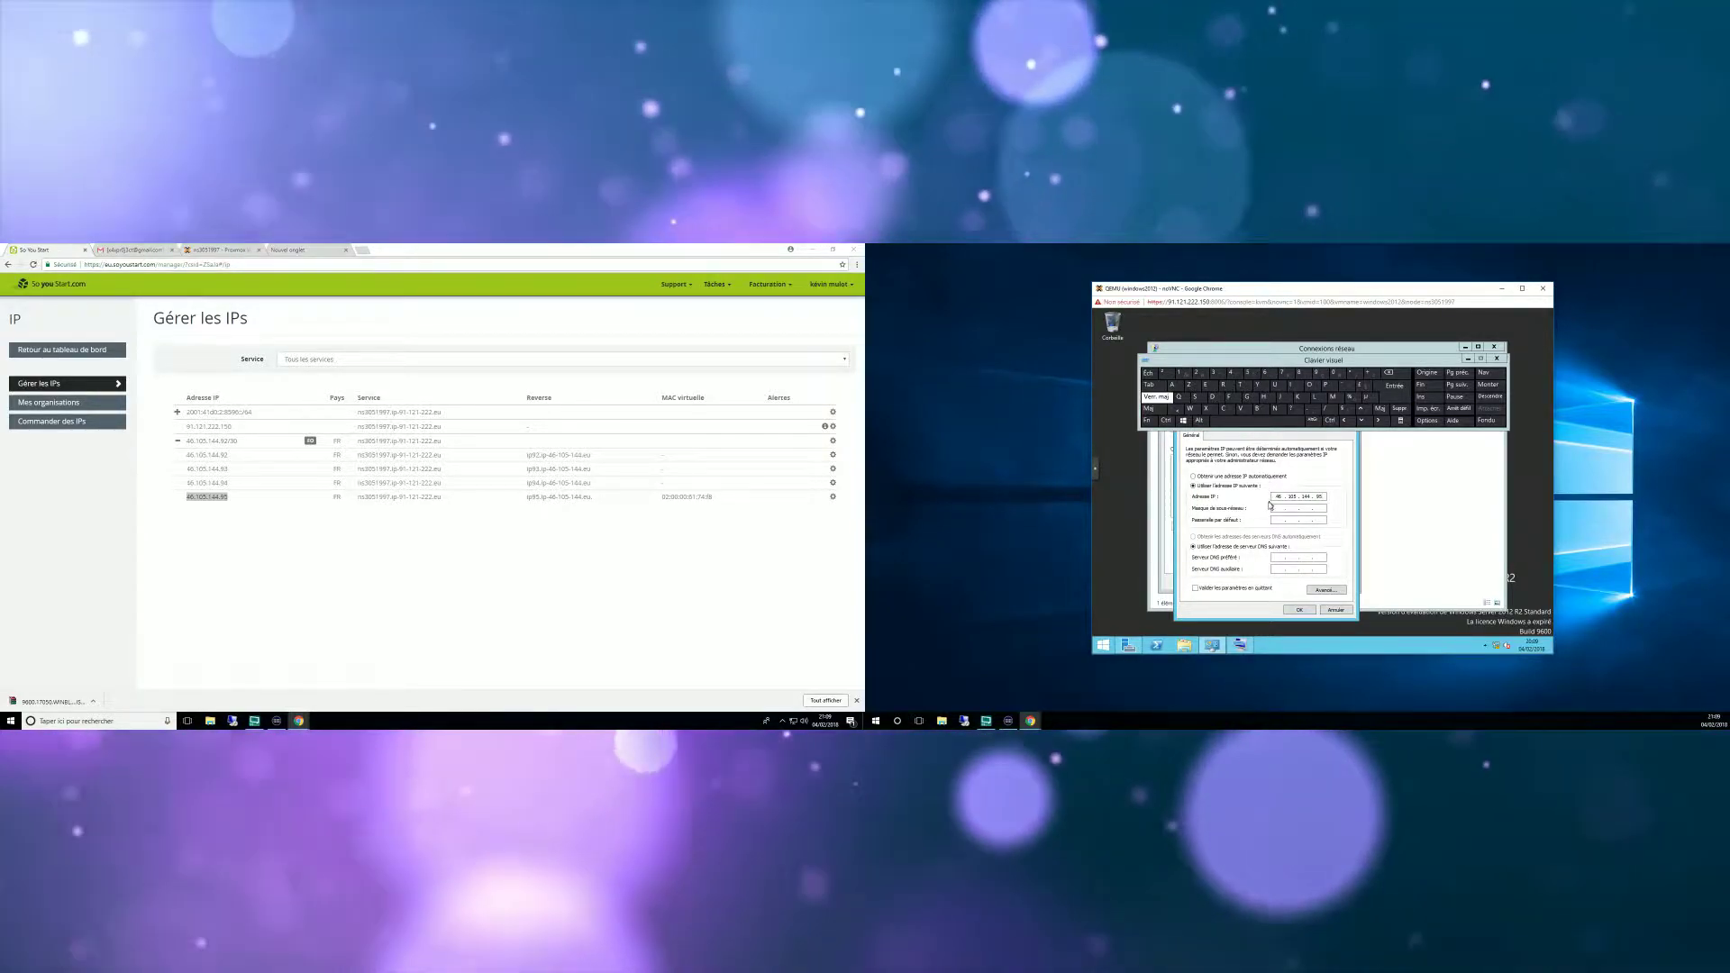
Enter the subnet mask (255.255.25…) and begin the gateway, dismissing an invalid-entry error
left_click(1292, 509)
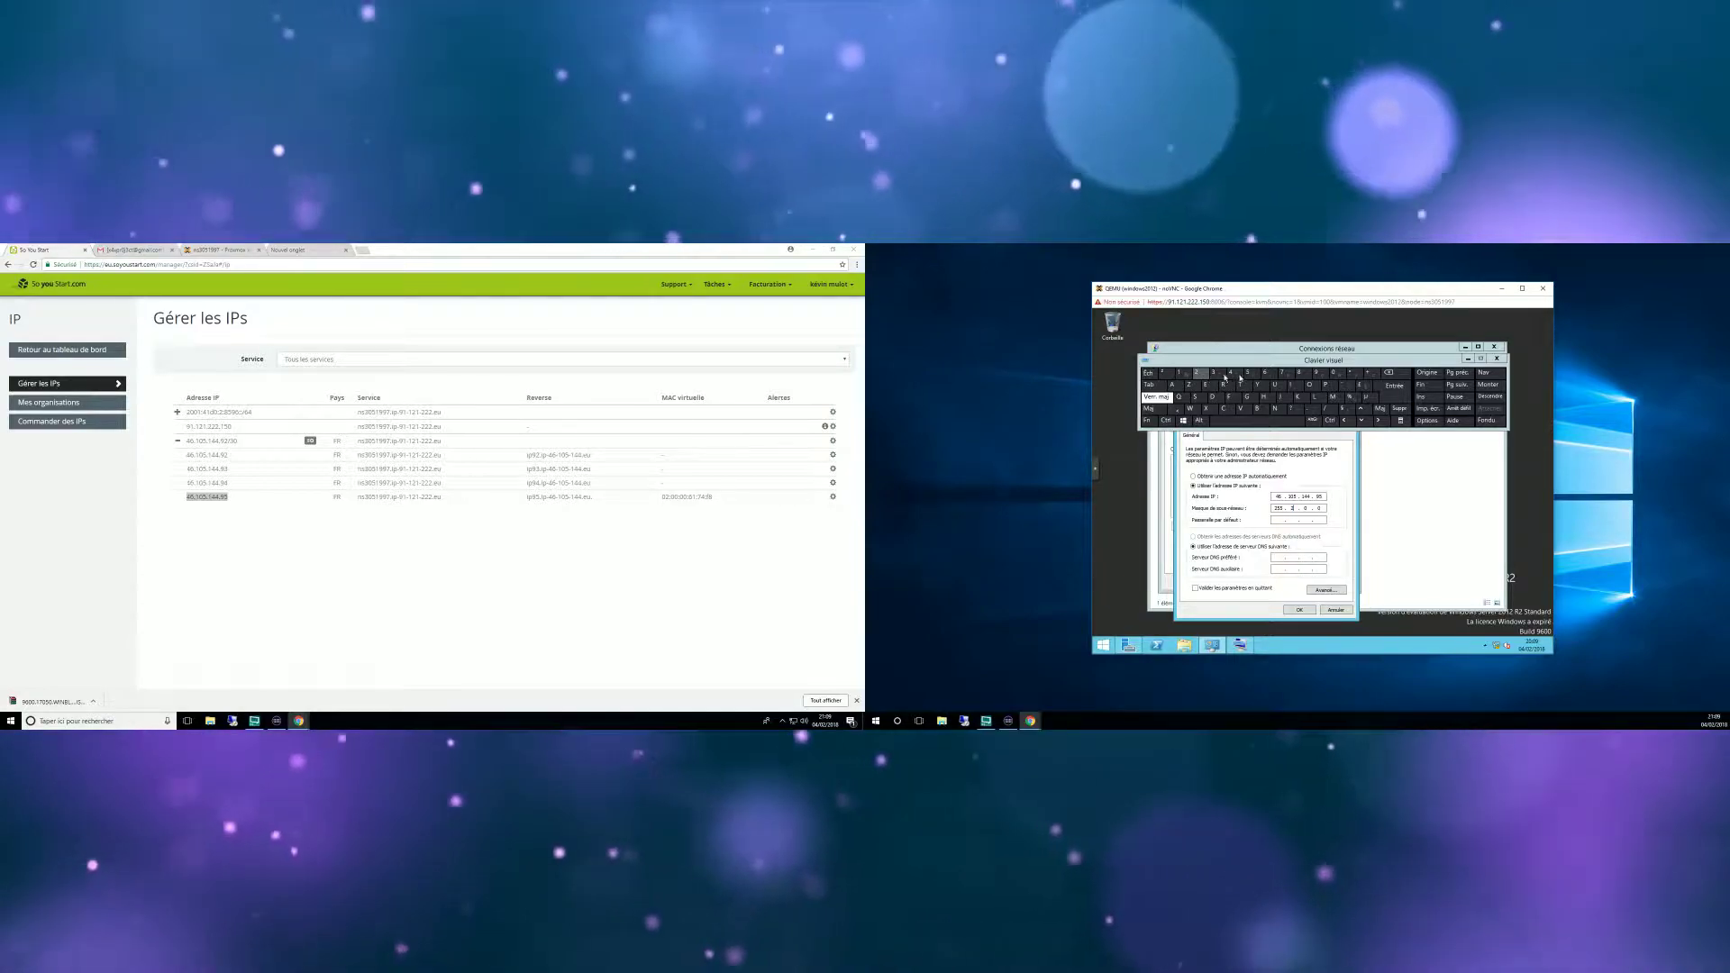
type("255 . ")
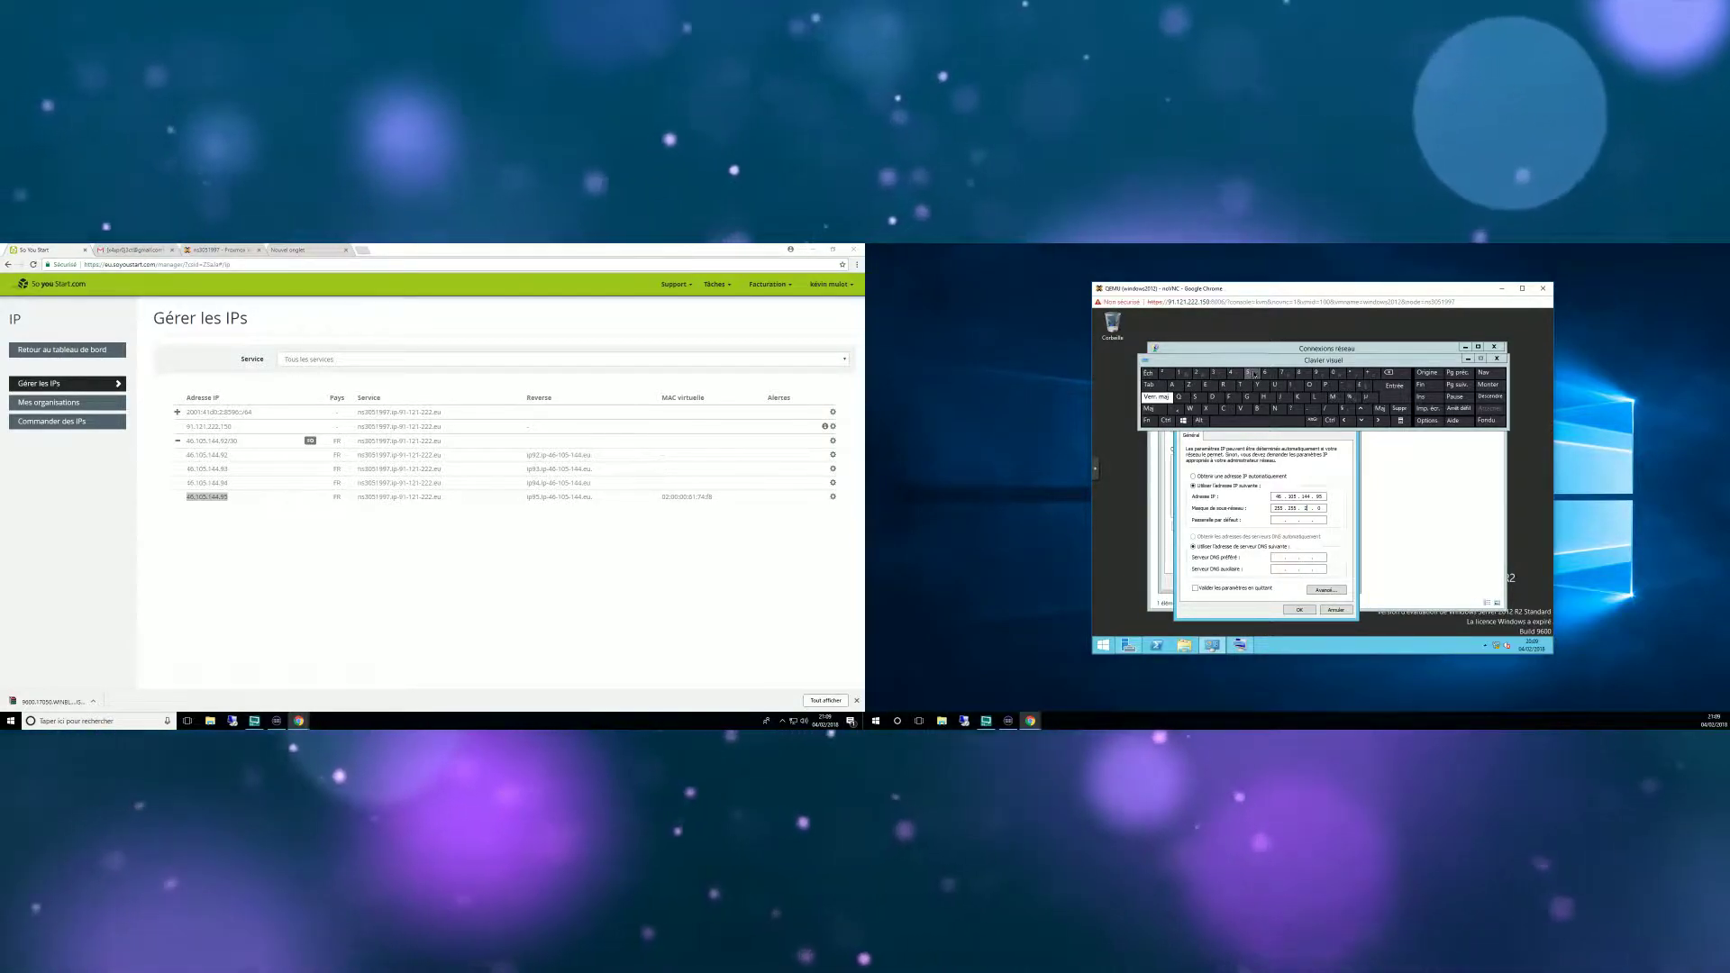
type("255 . 255")
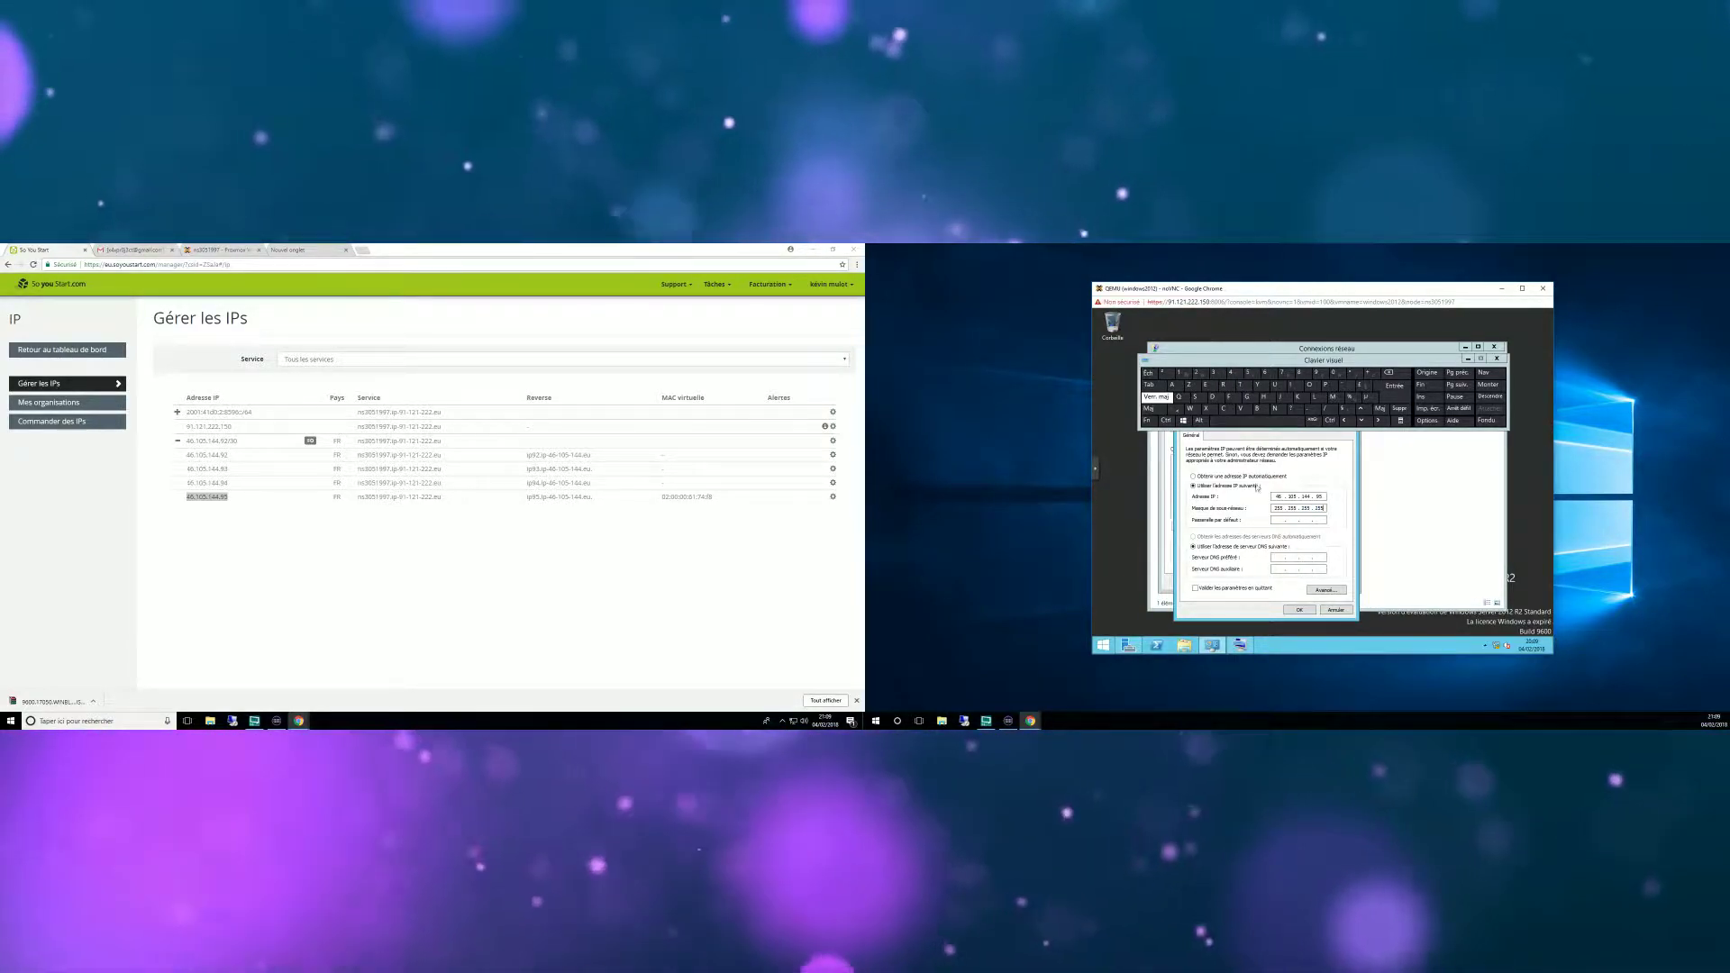
left_click(1281, 520)
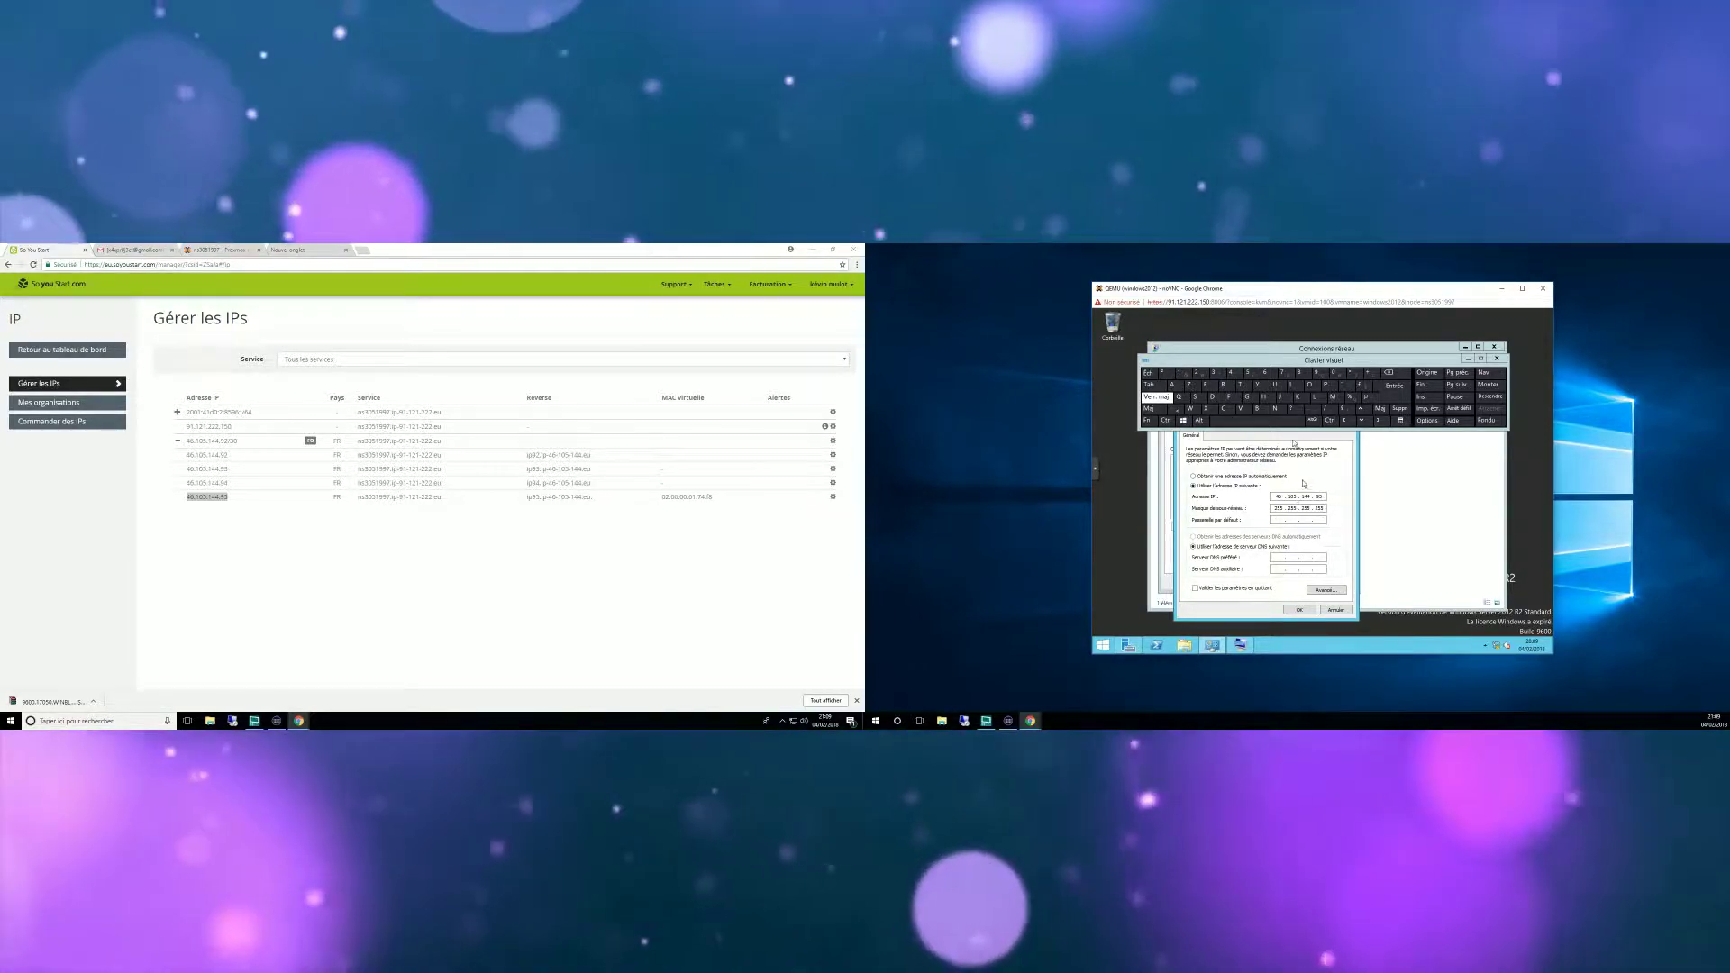
left_click(1232, 373)
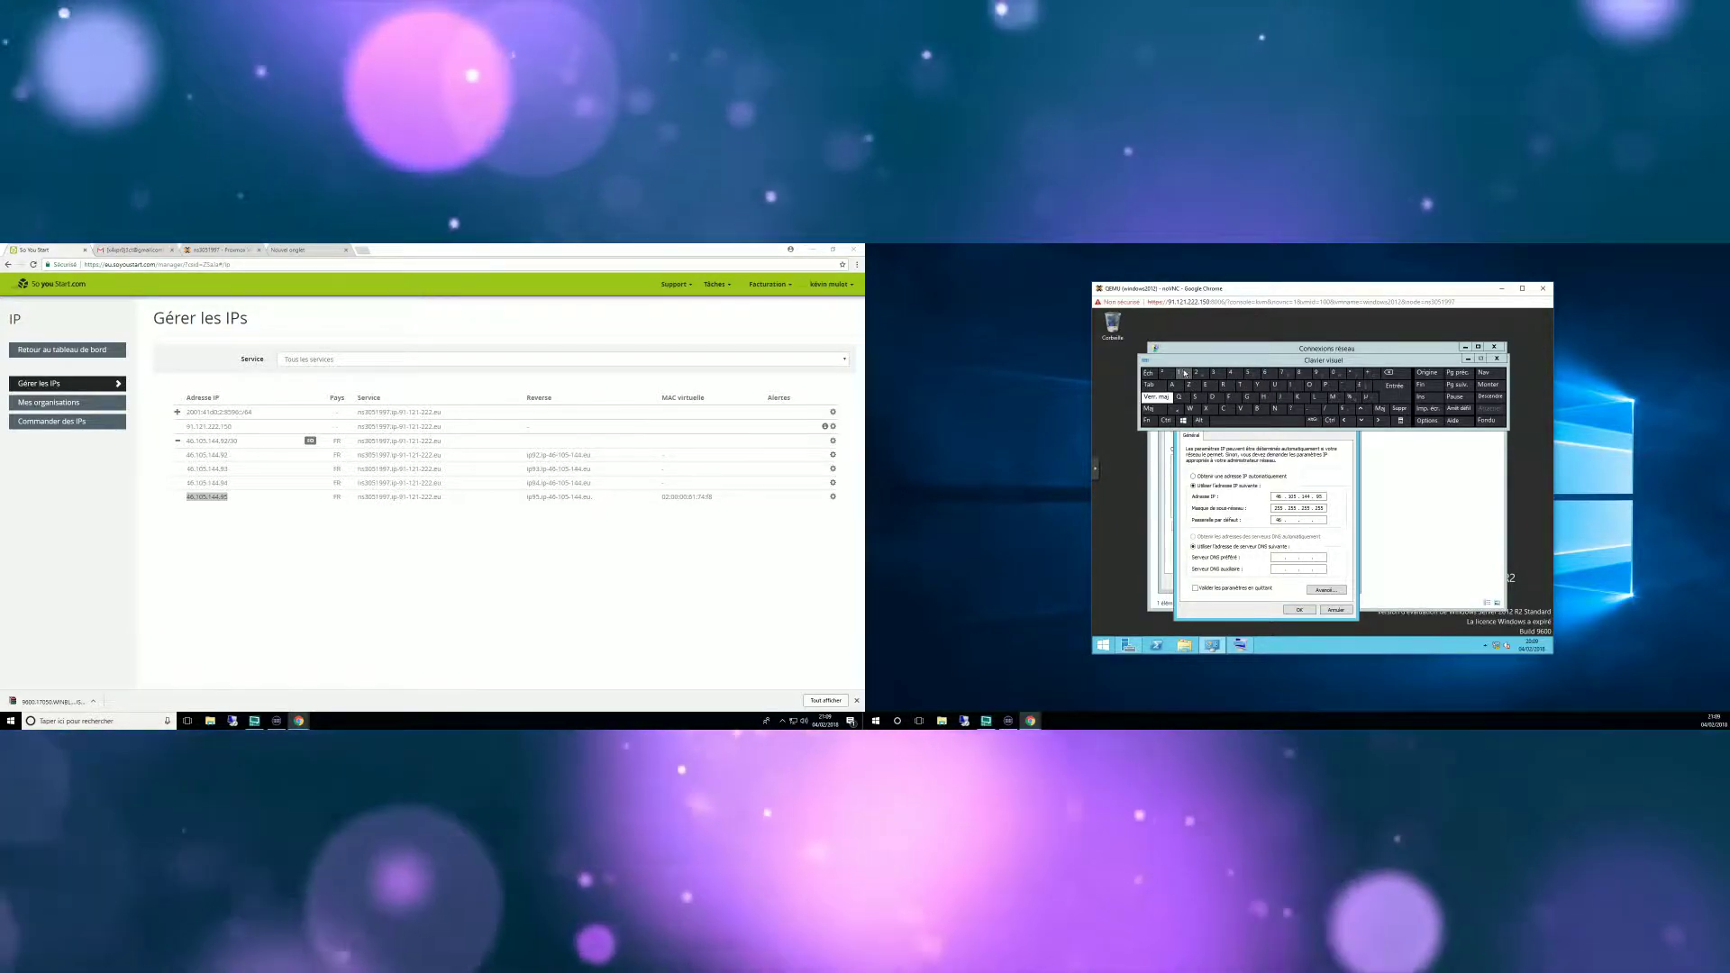
left_click(1183, 373)
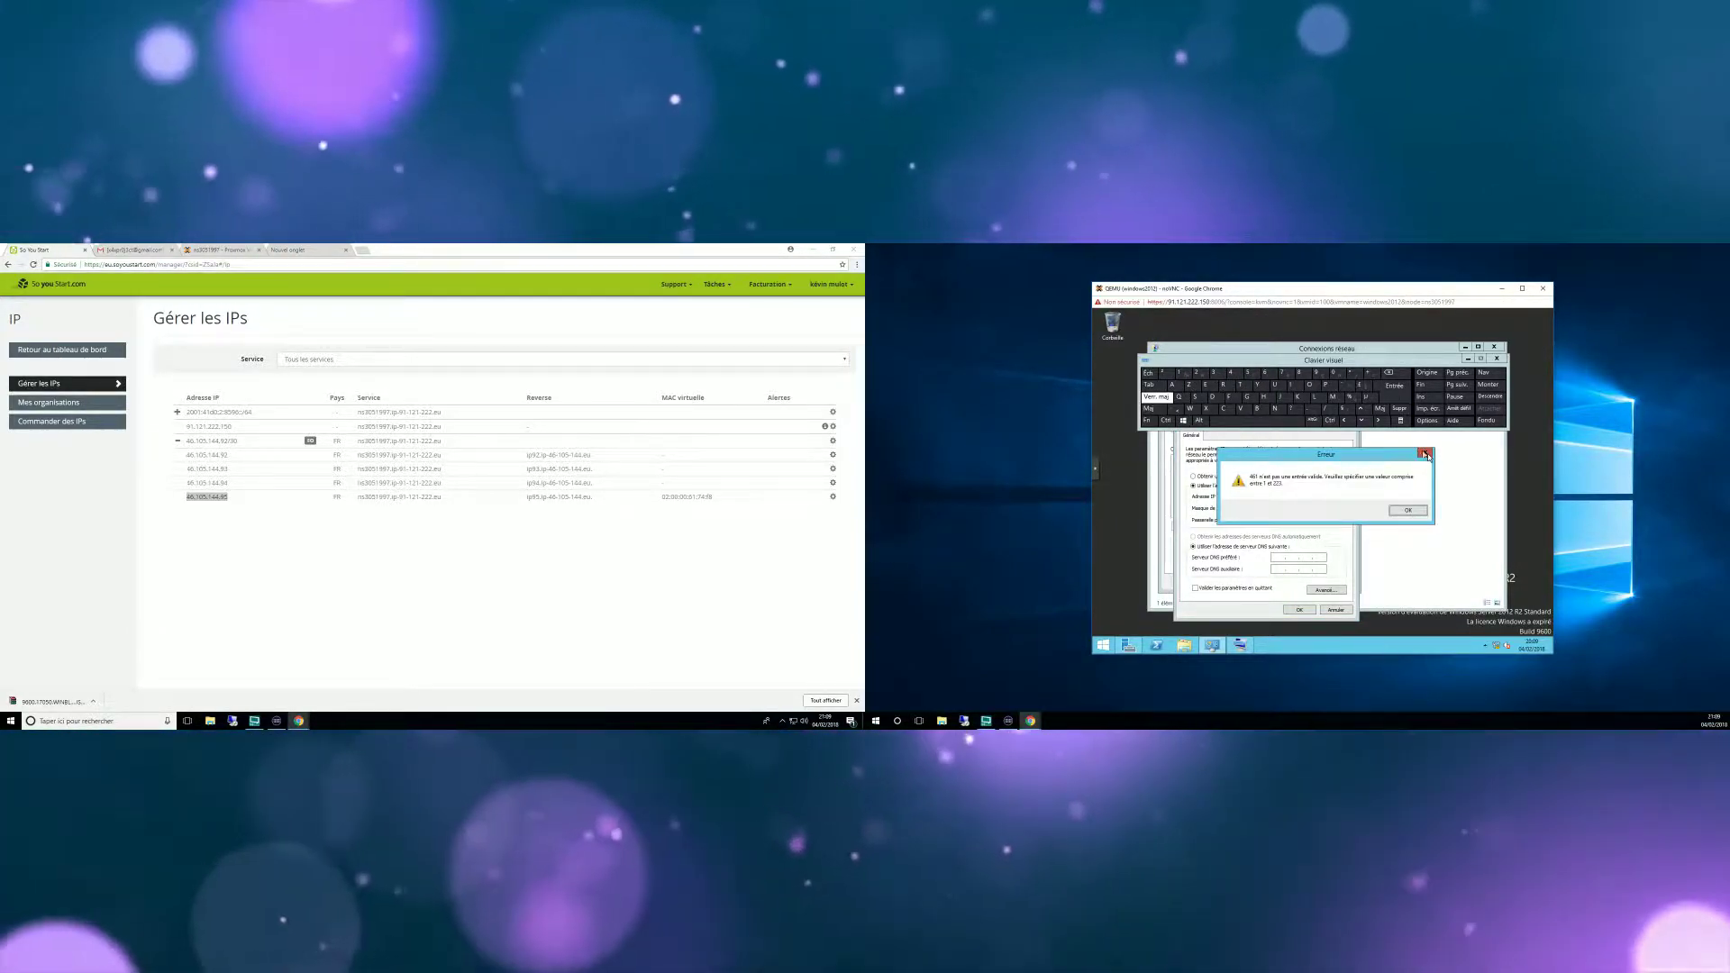
left_click(1426, 456)
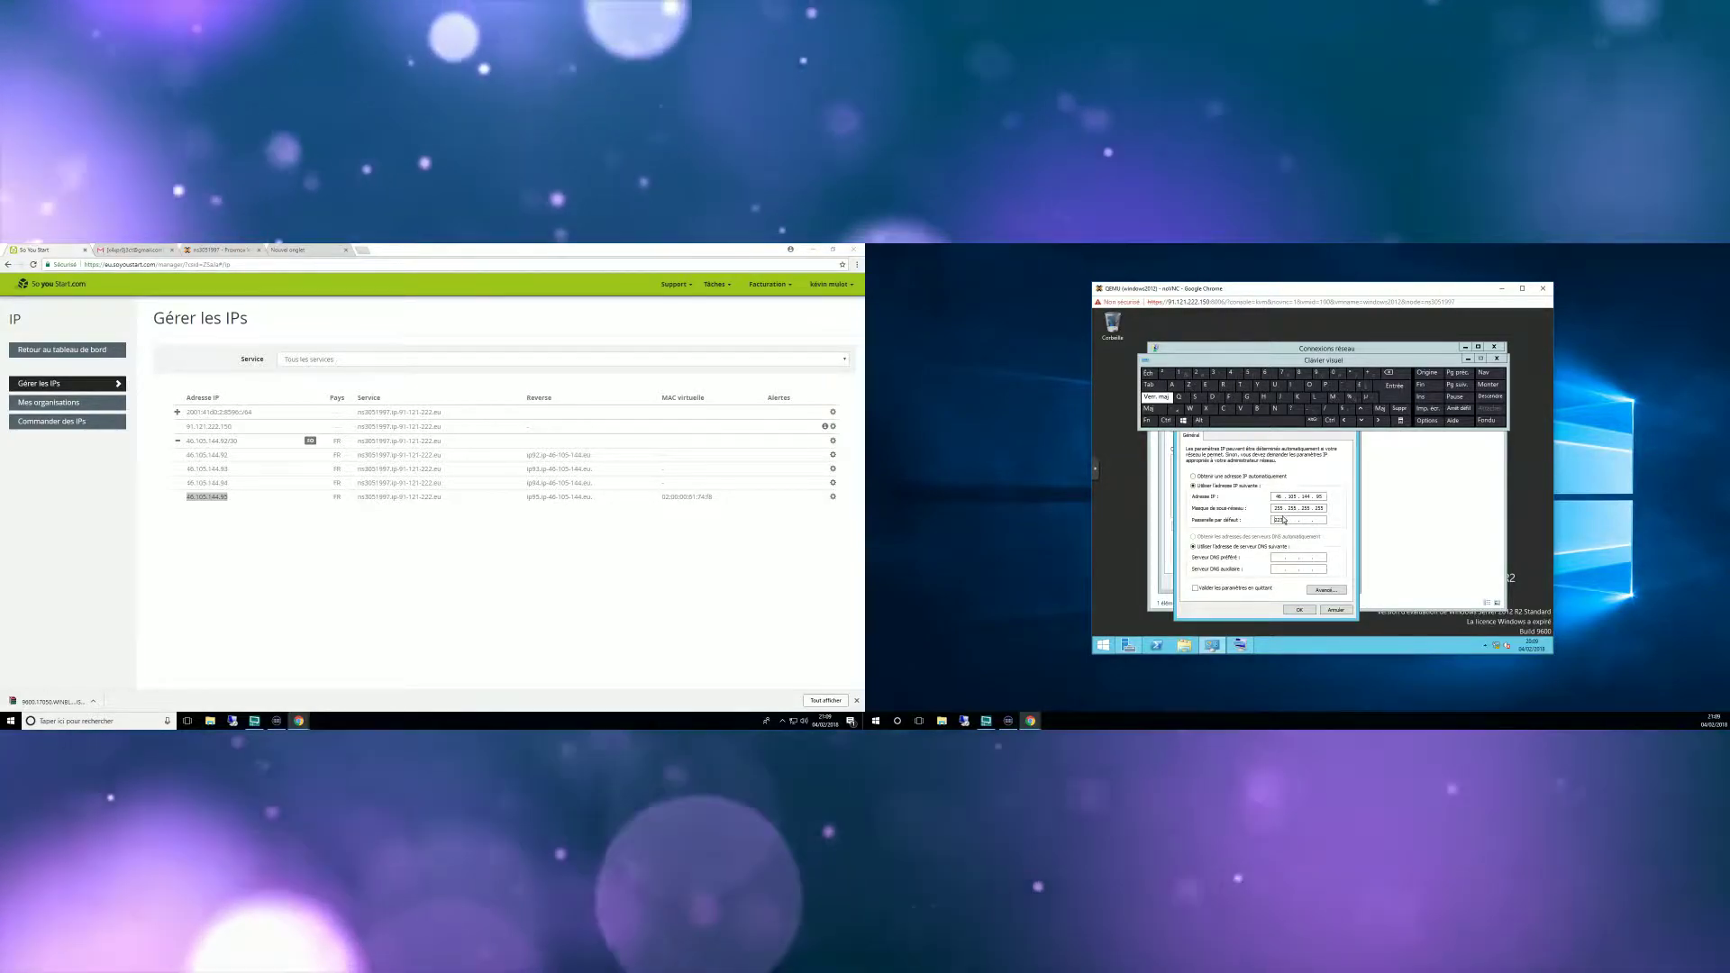
Retype the default gateway starting 46.105 and ending in .254
double_click(1284, 520)
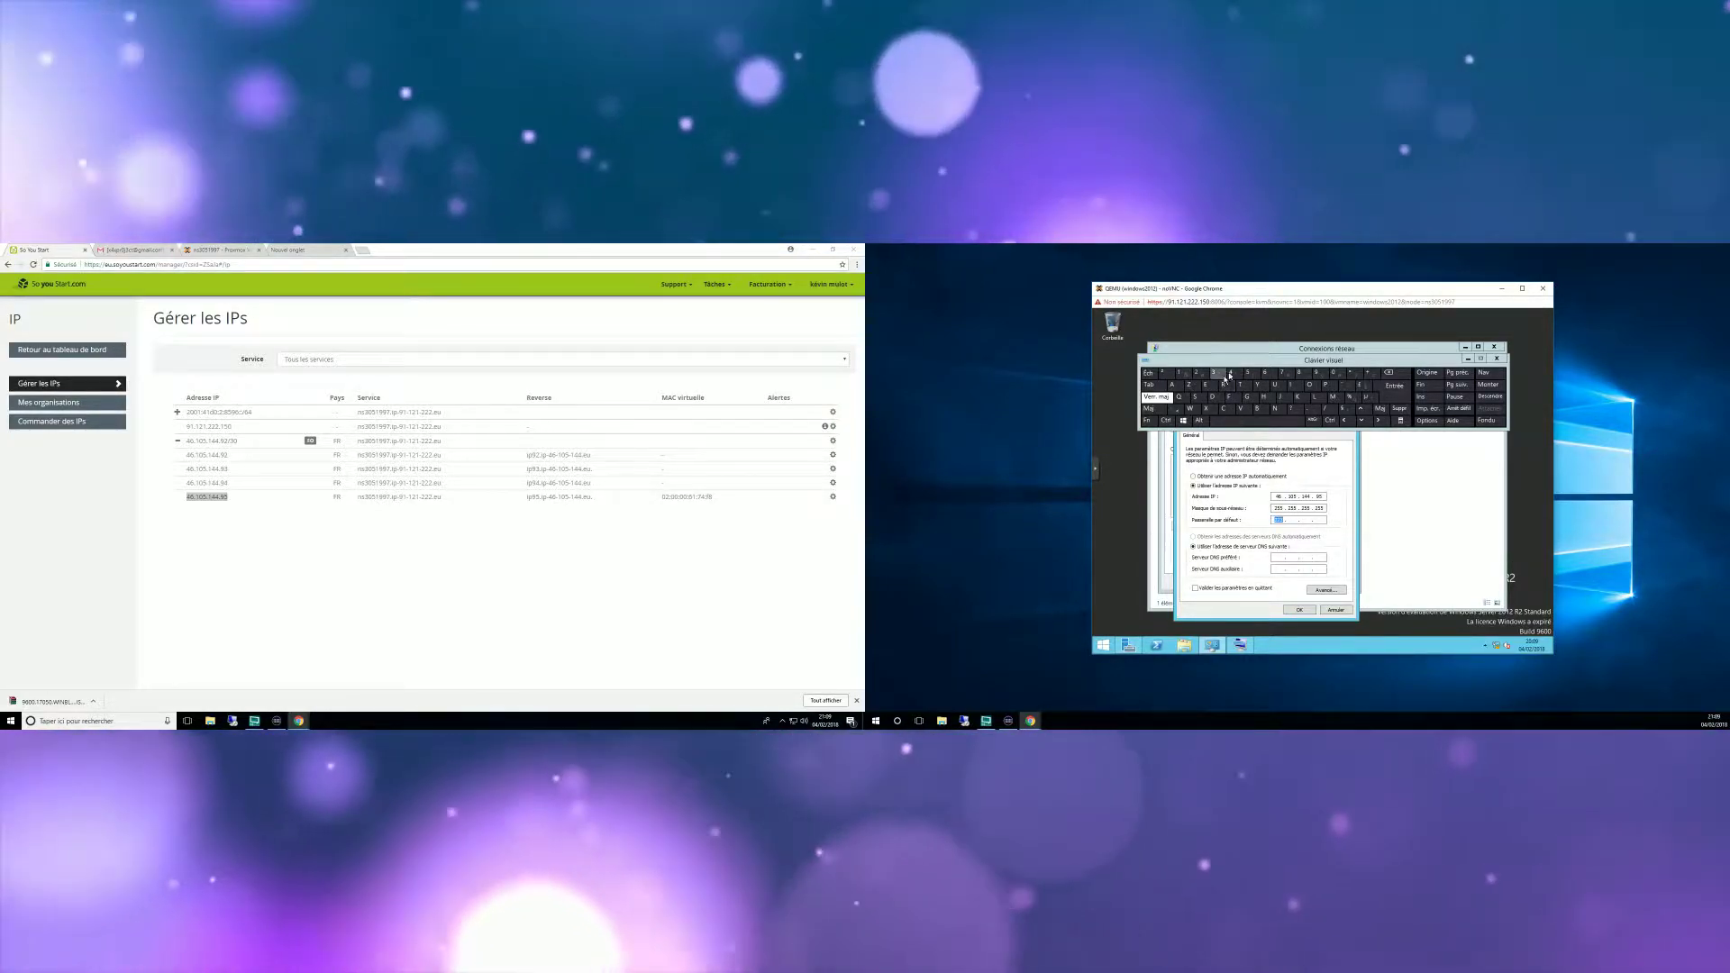
left_click(1265, 375)
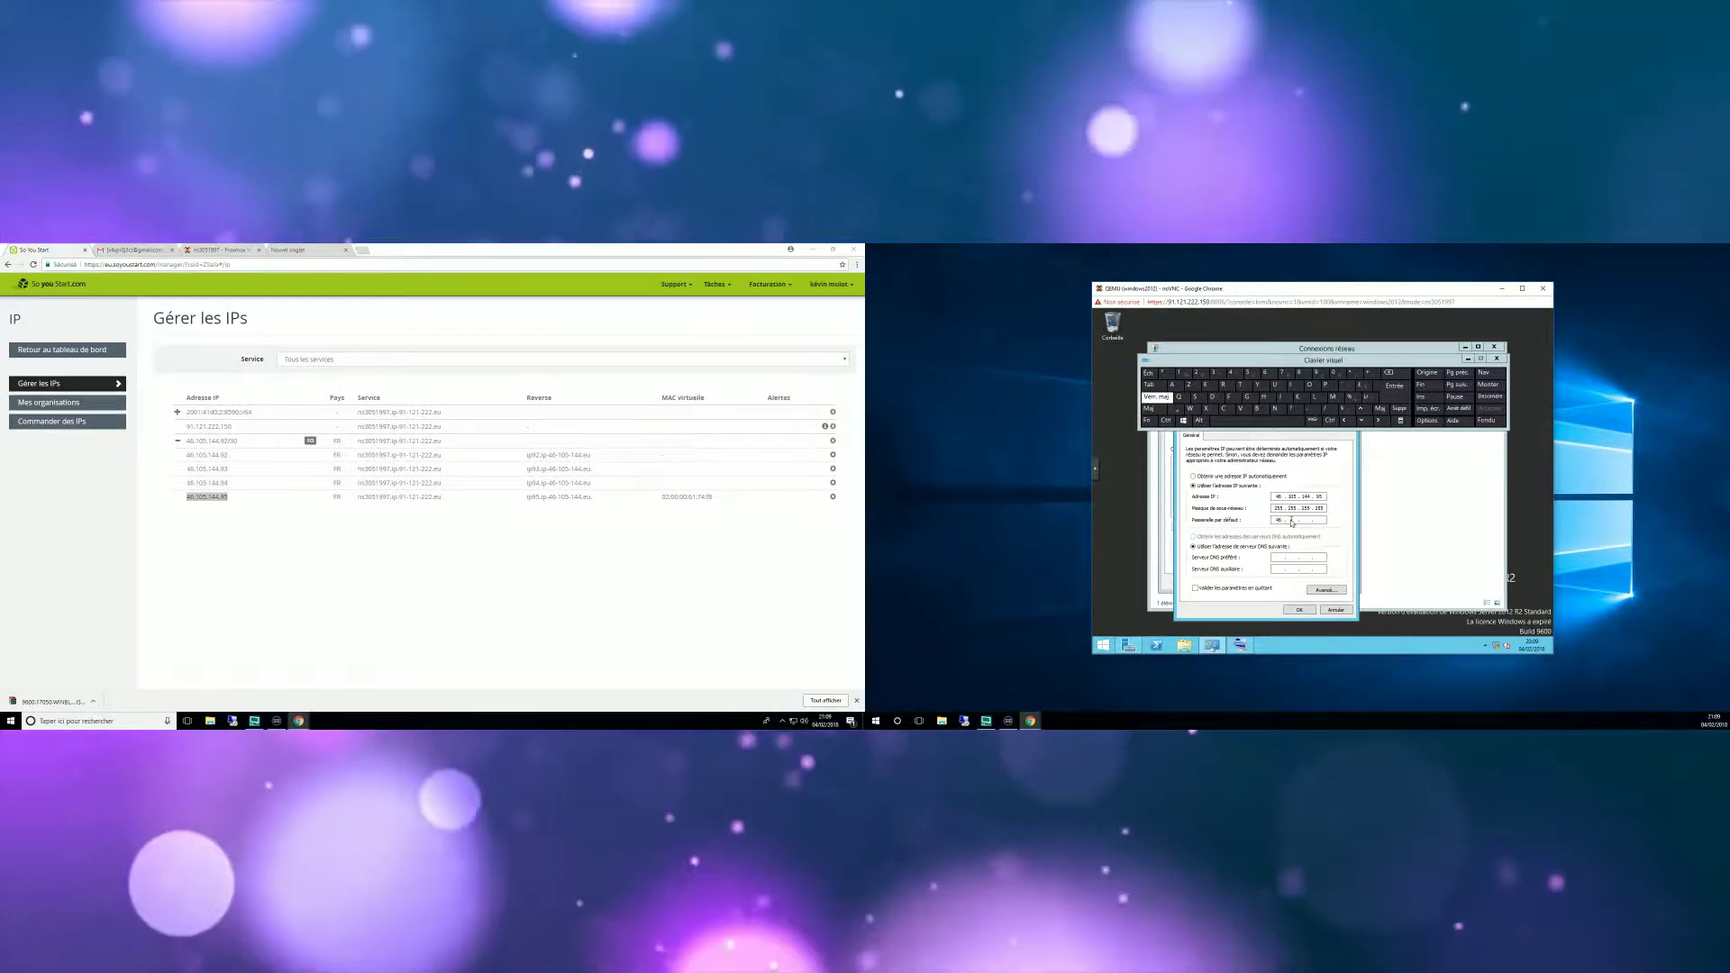
left_click(1178, 373)
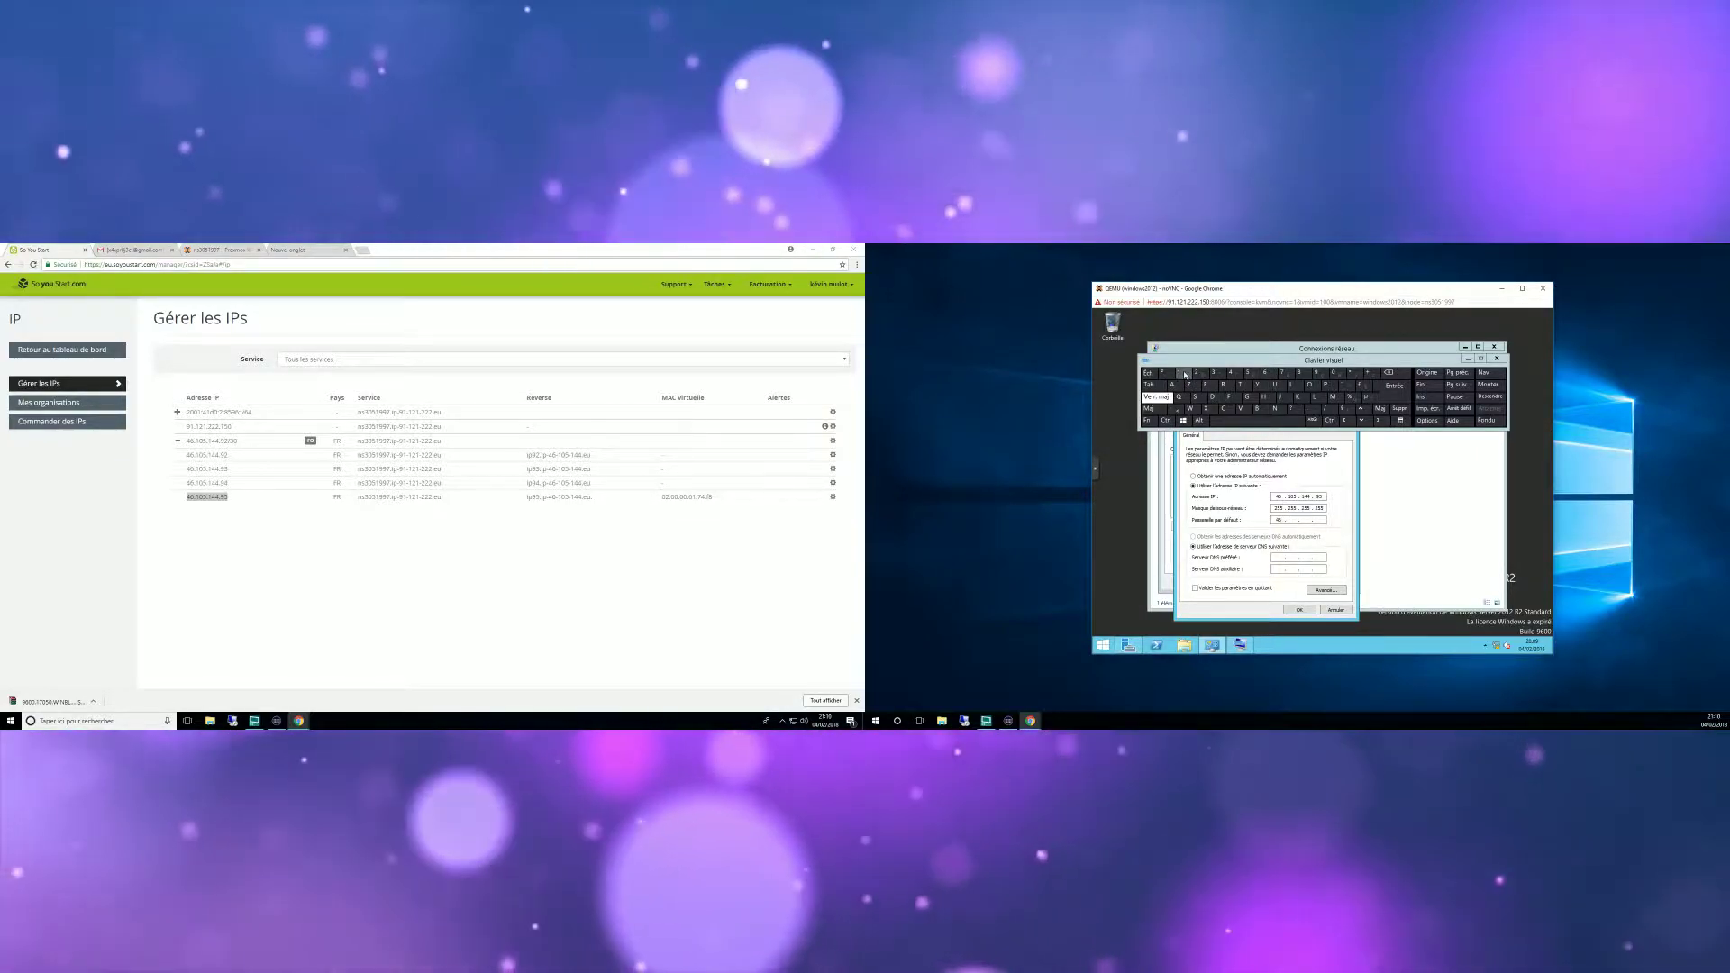
left_click(1335, 374)
left_click(1247, 374)
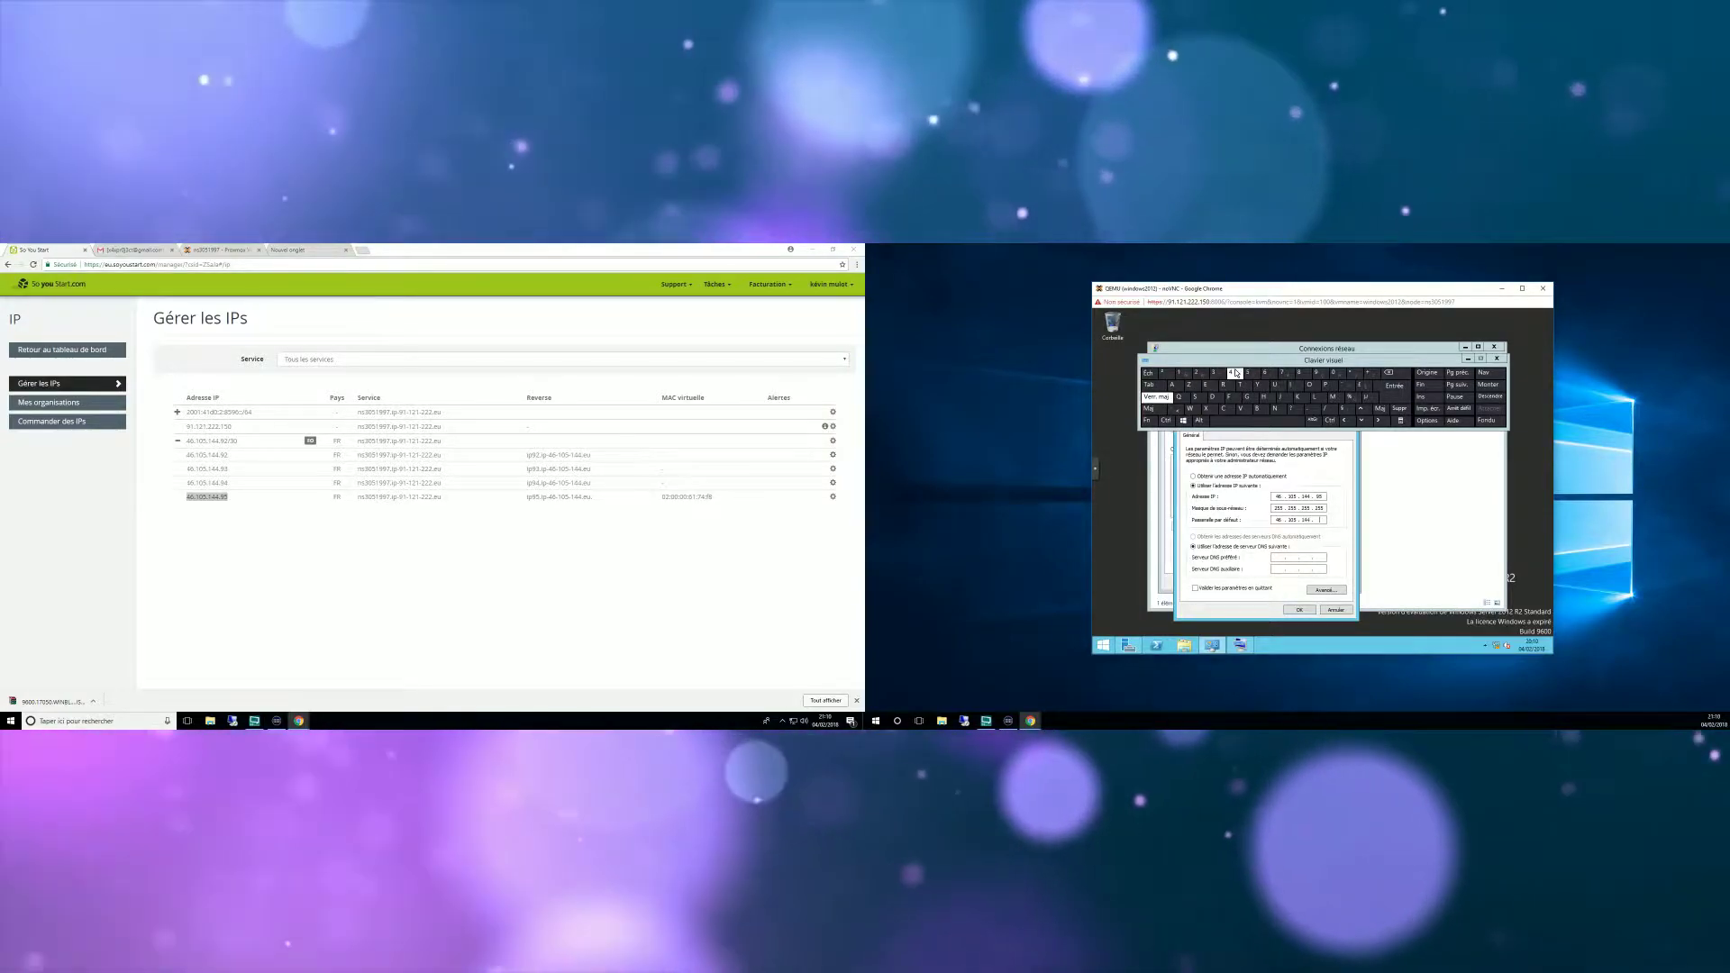
left_click(1195, 373)
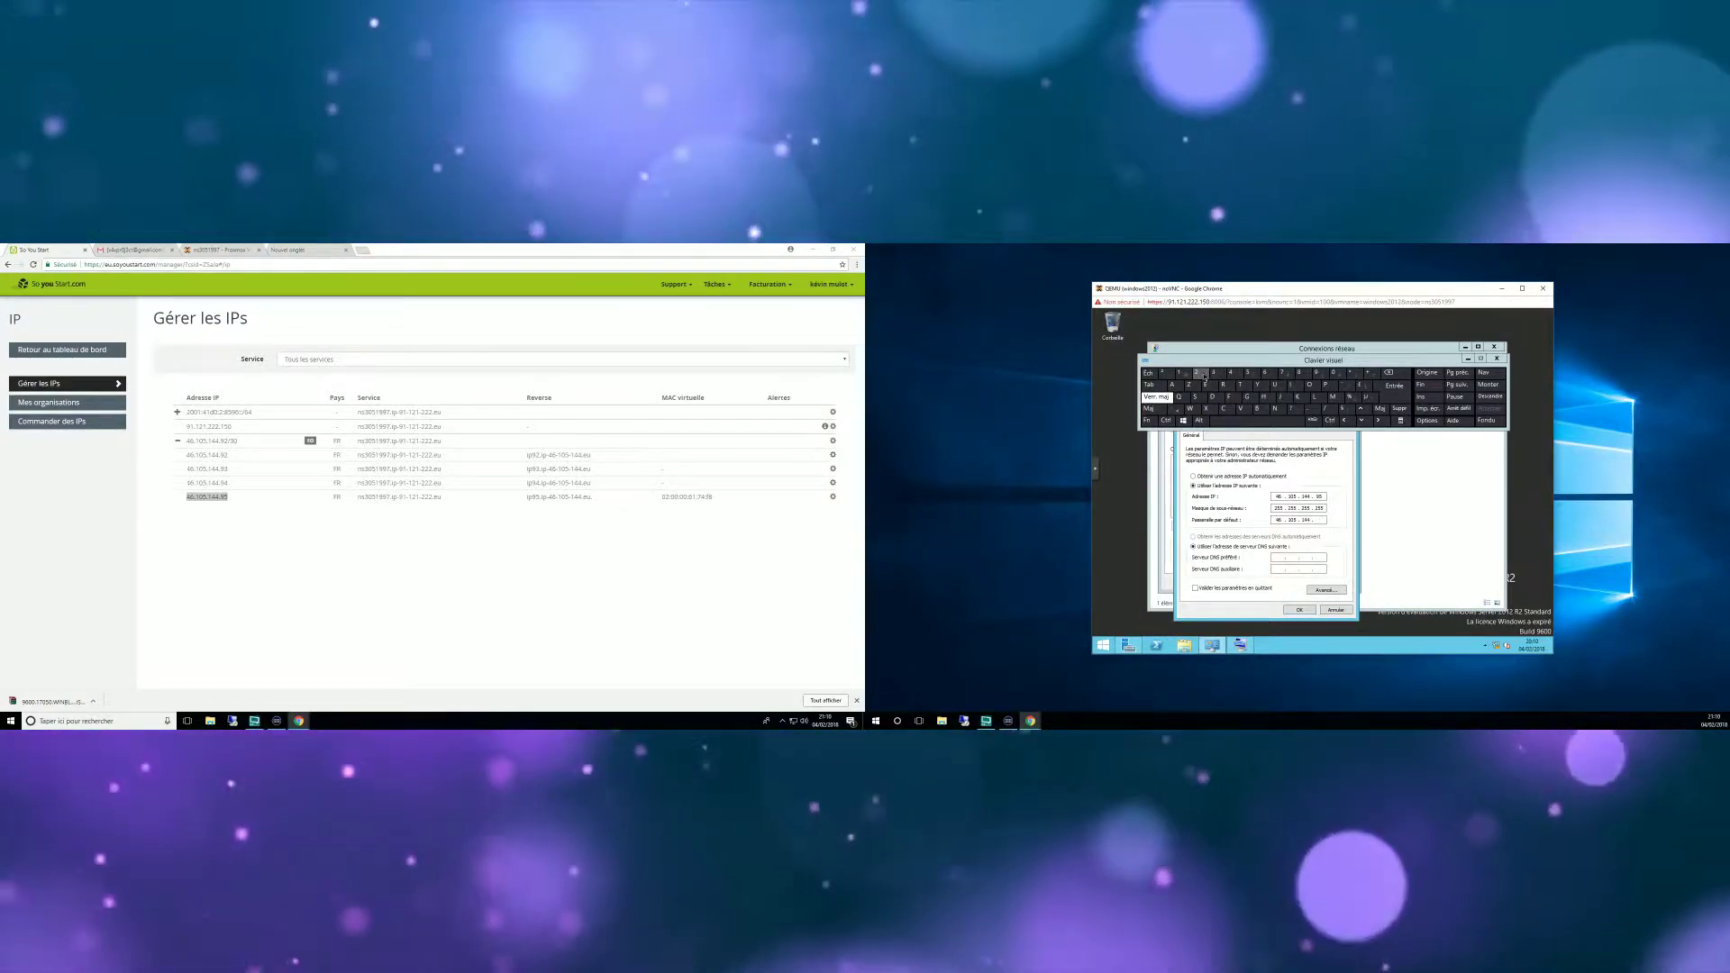
left_click(1248, 373)
left_click(1230, 373)
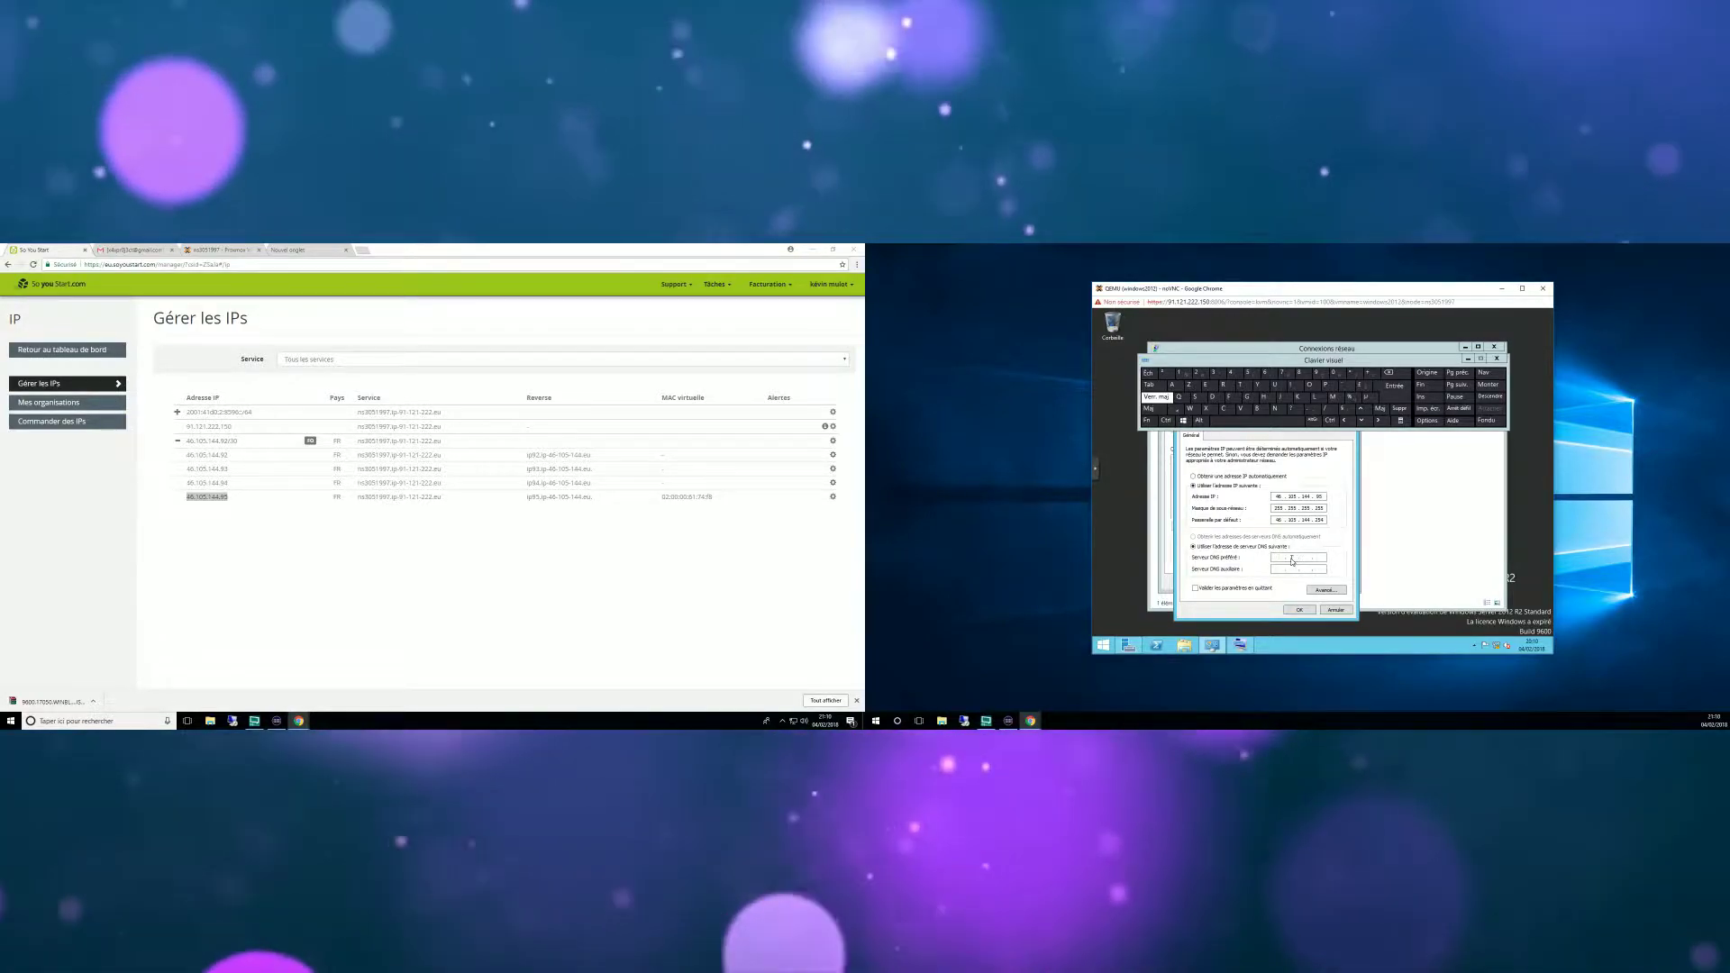
Set DNS servers 8.8.8.8 and 8.8.4.4, validate on exit, and apply the adapter settings
type("8 . 8 ")
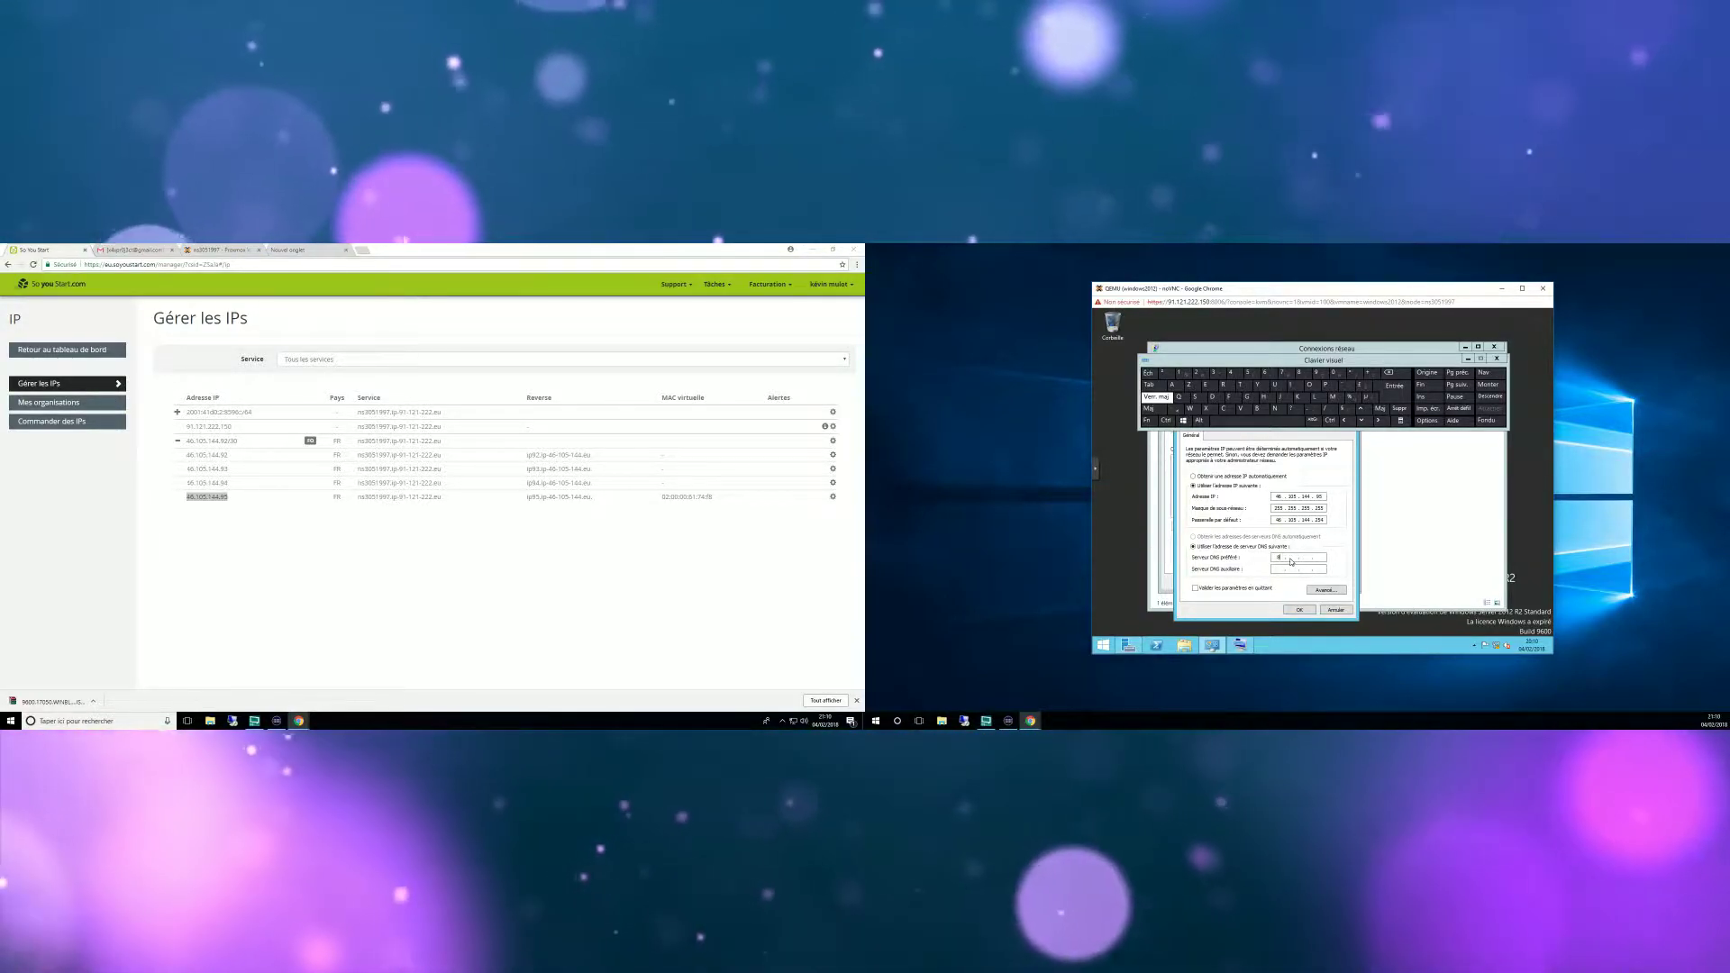
type(". 8")
left_click(1278, 569)
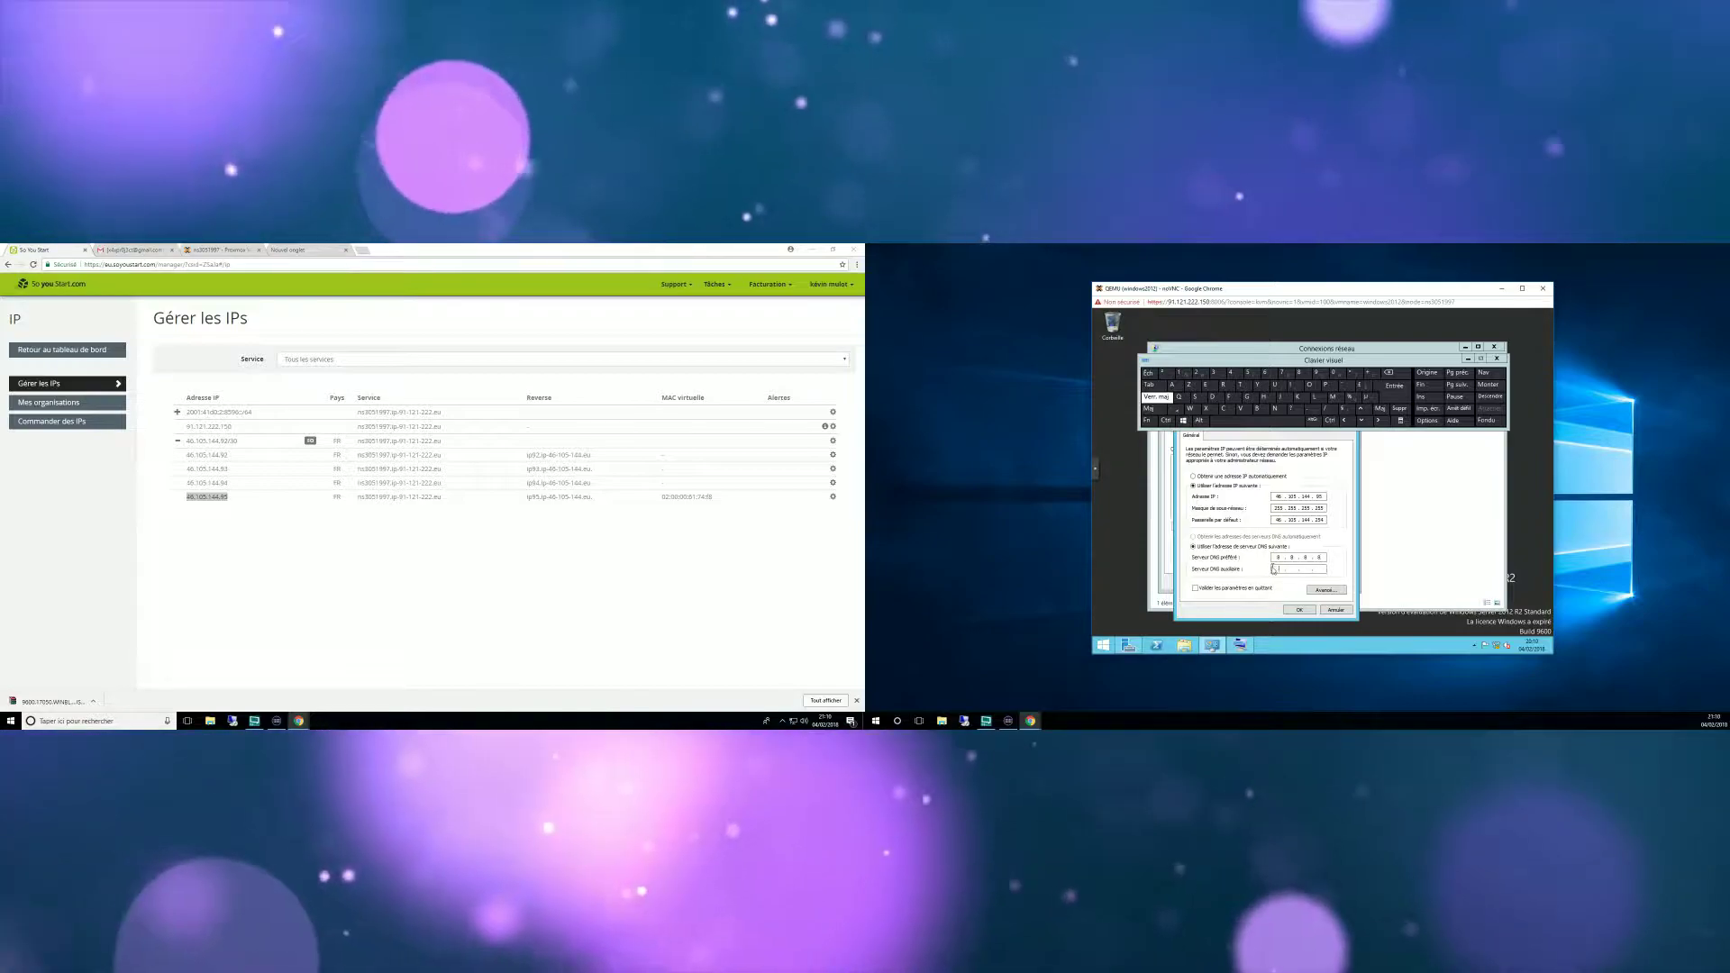
type("8 . 8 .")
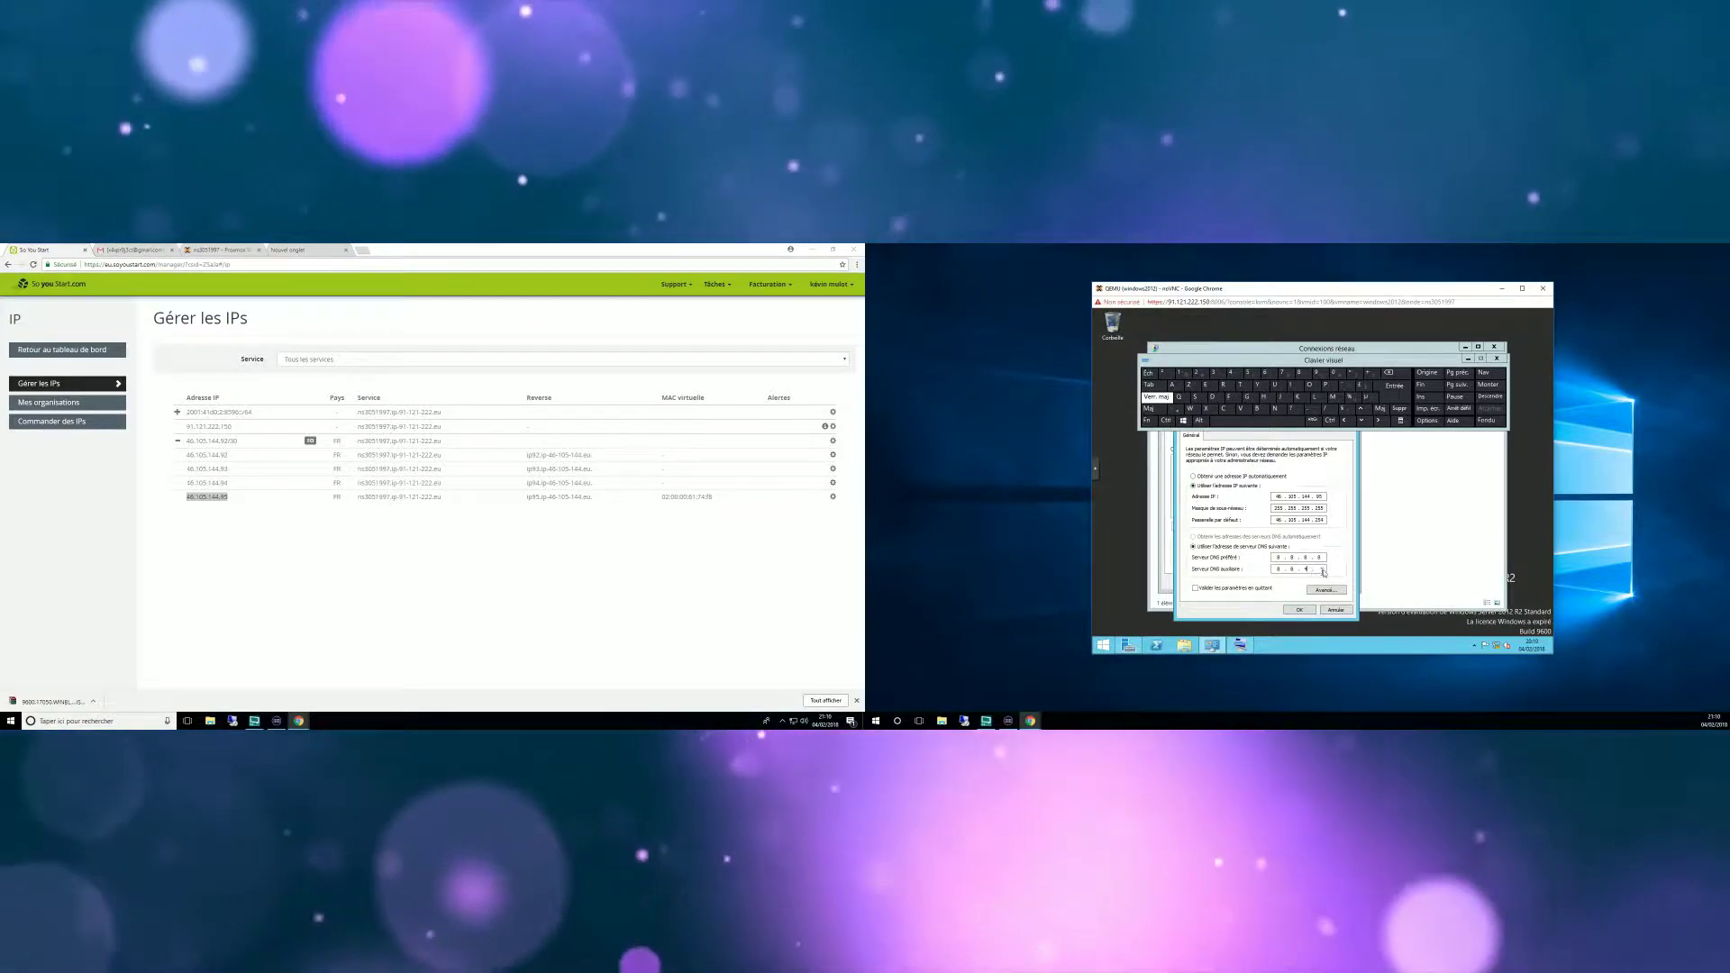
type("4.4")
left_click(1258, 589)
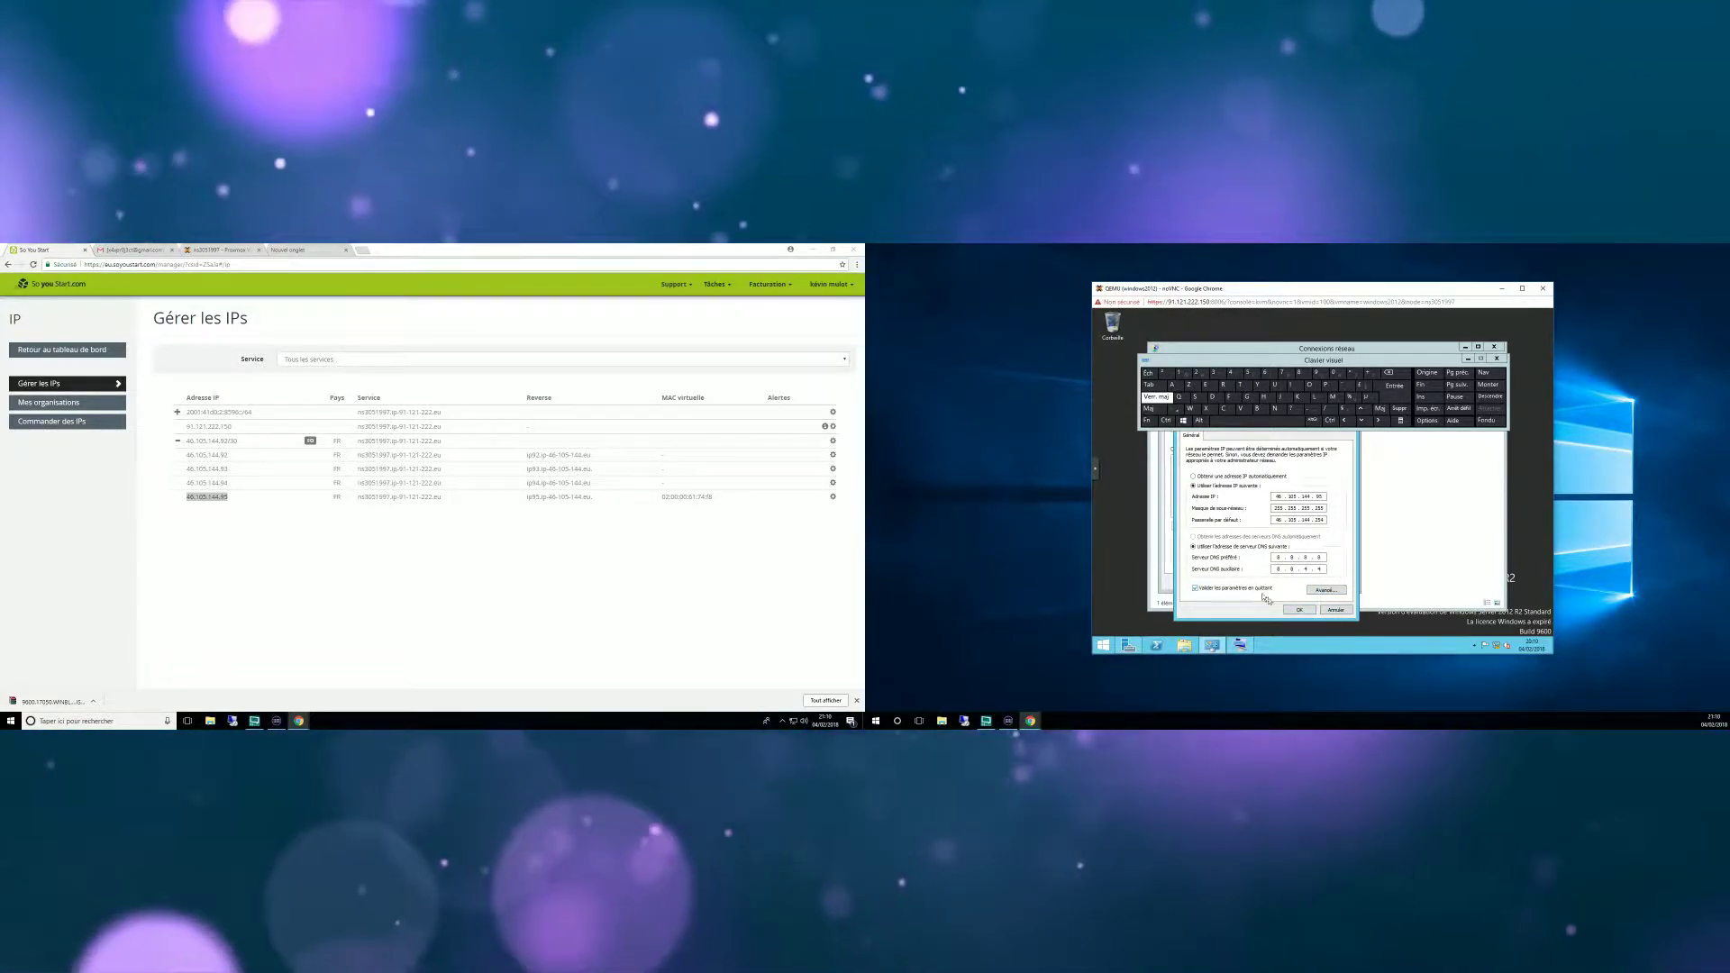
left_click(1299, 610)
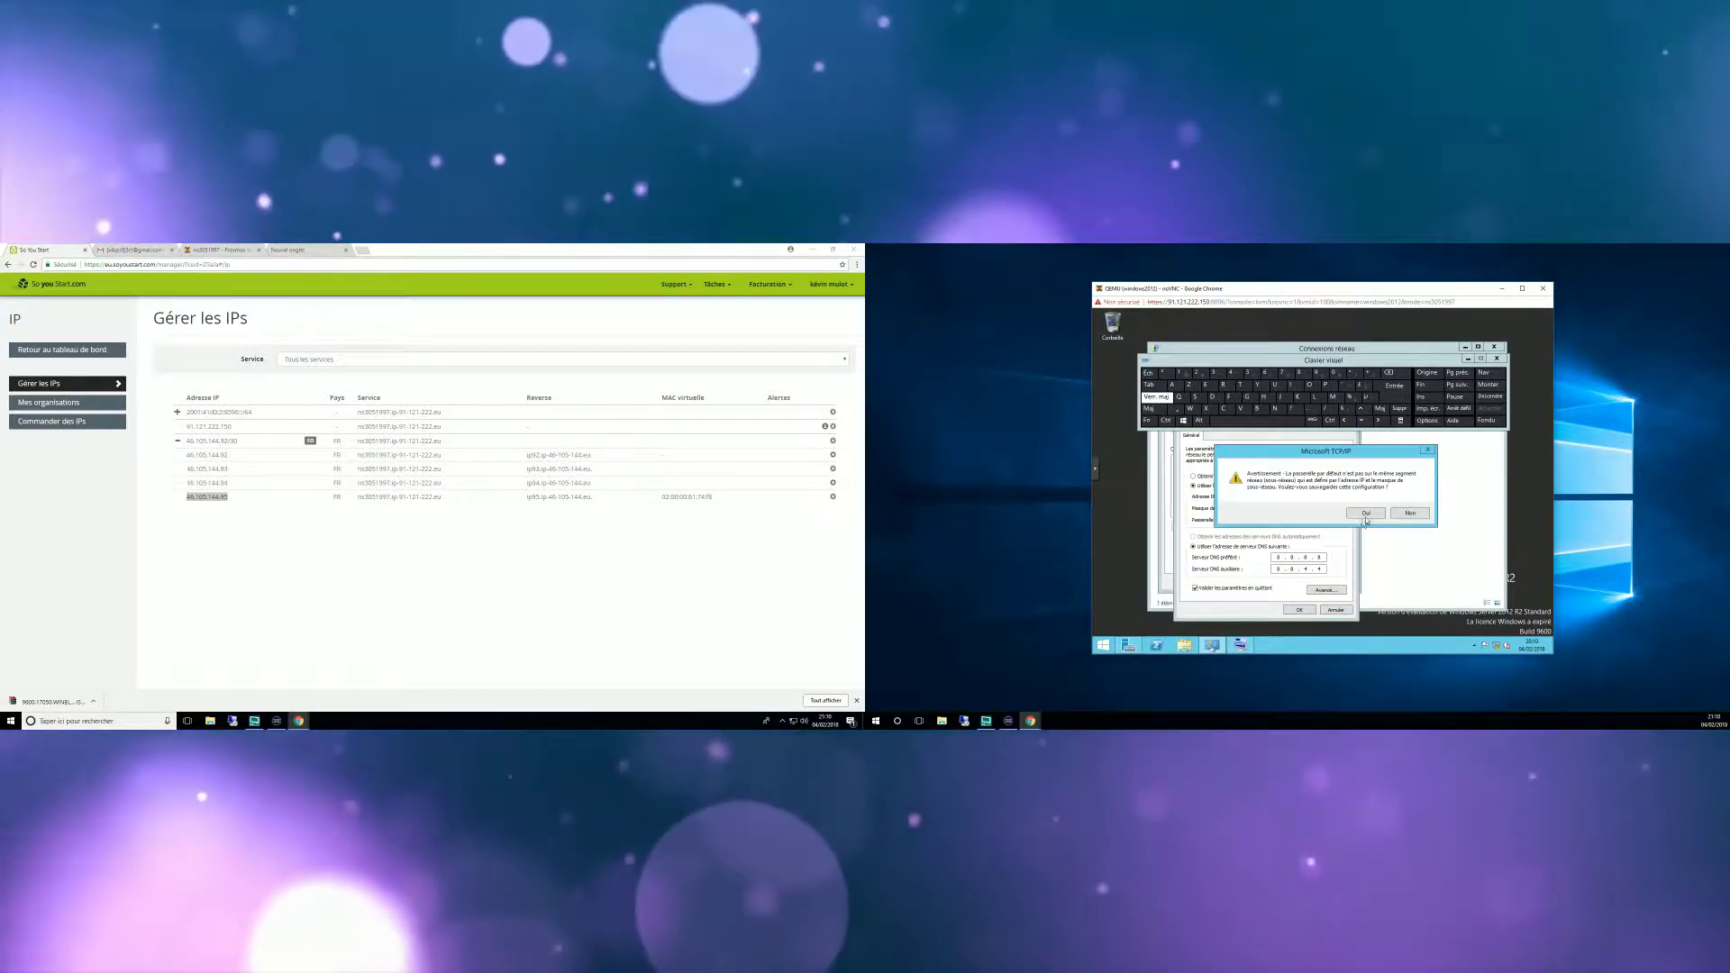
left_click(1366, 513)
left_click(1302, 582)
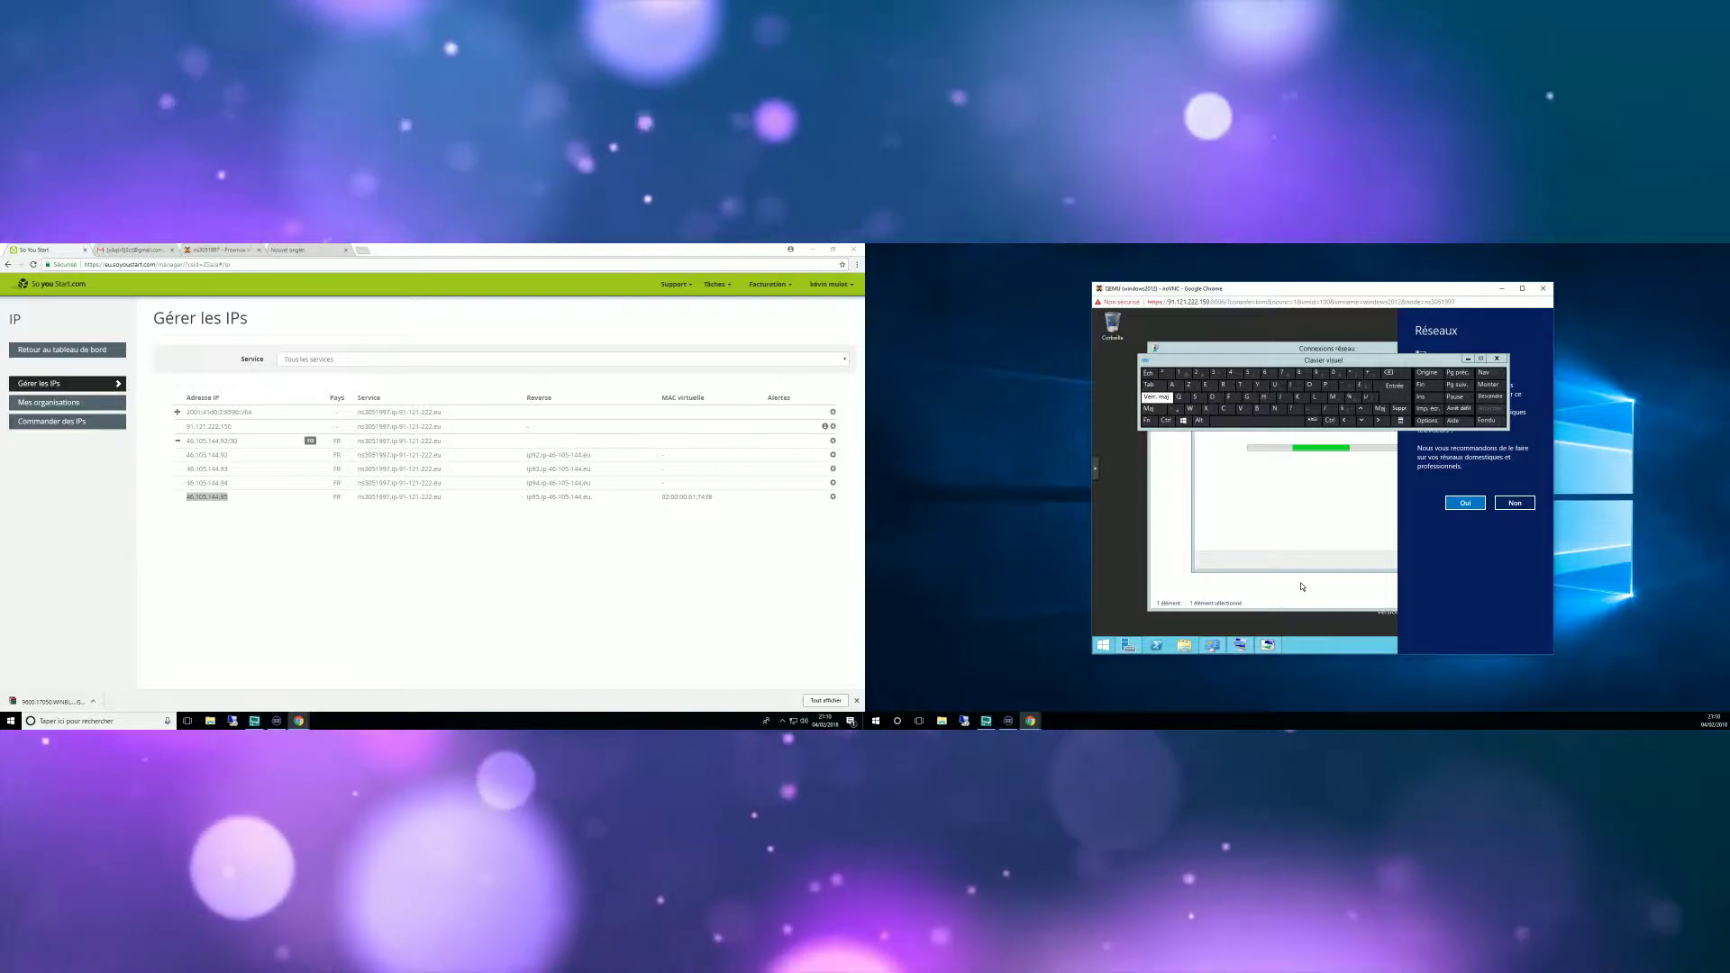
Allow network discovery, close the on-screen keyboard and diagnostics, and reposition the VM console
left_click(1453, 506)
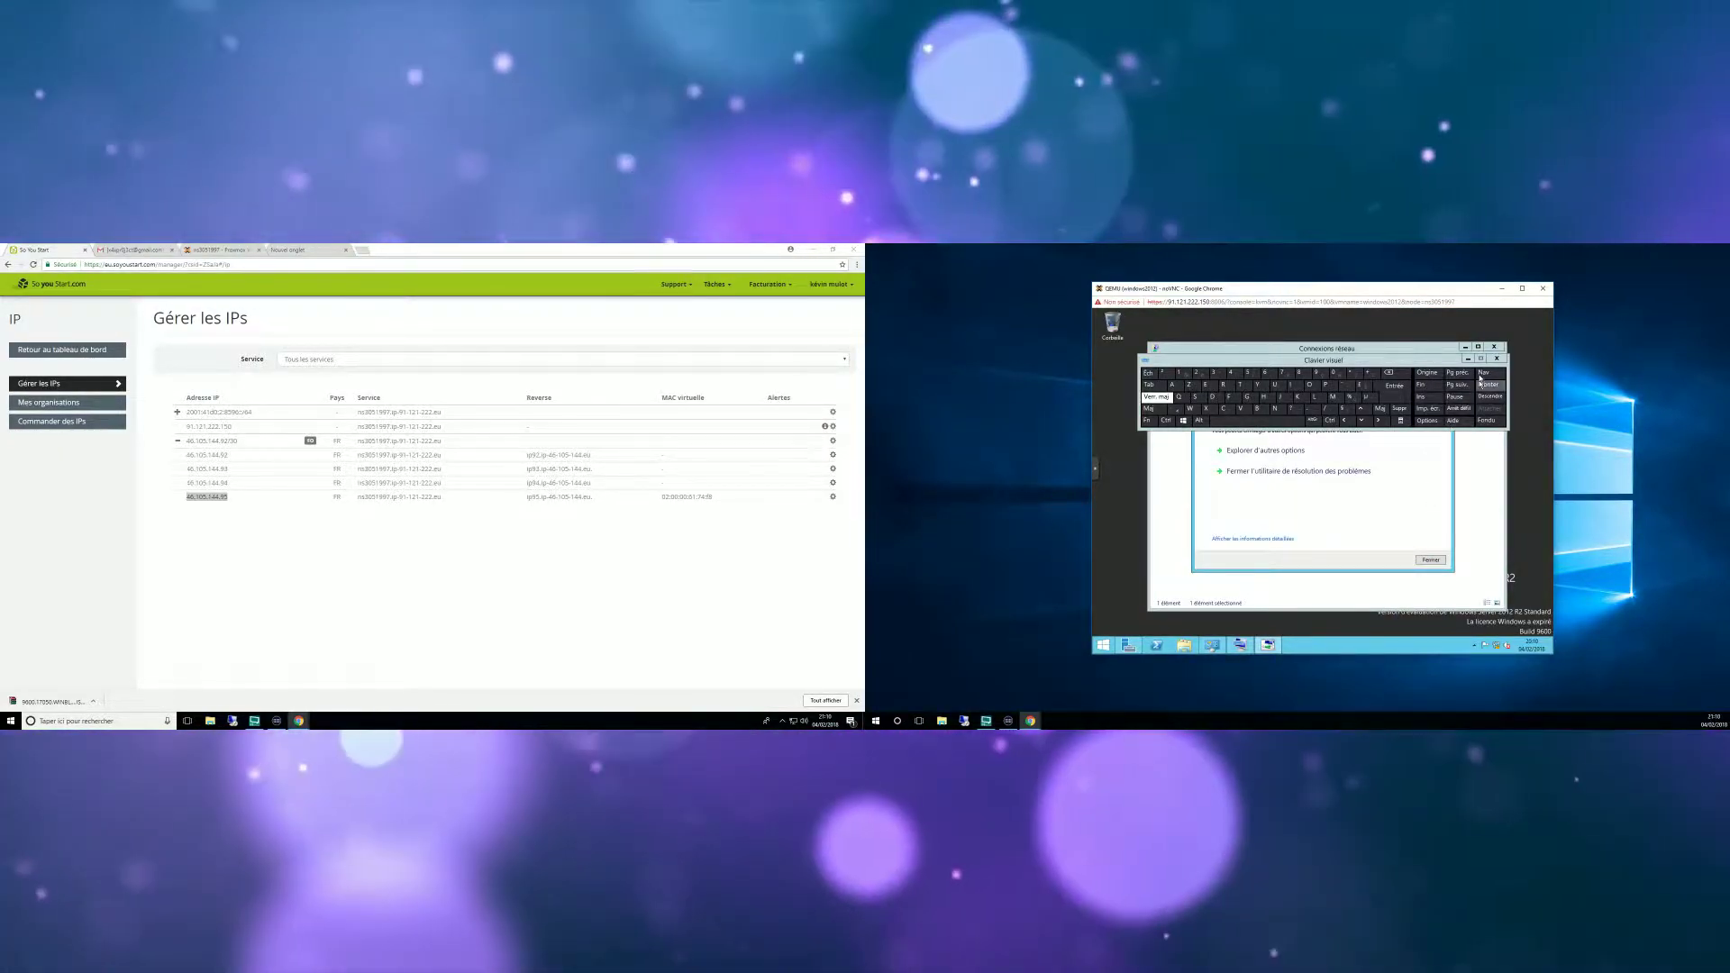
key("Caps_Lock")
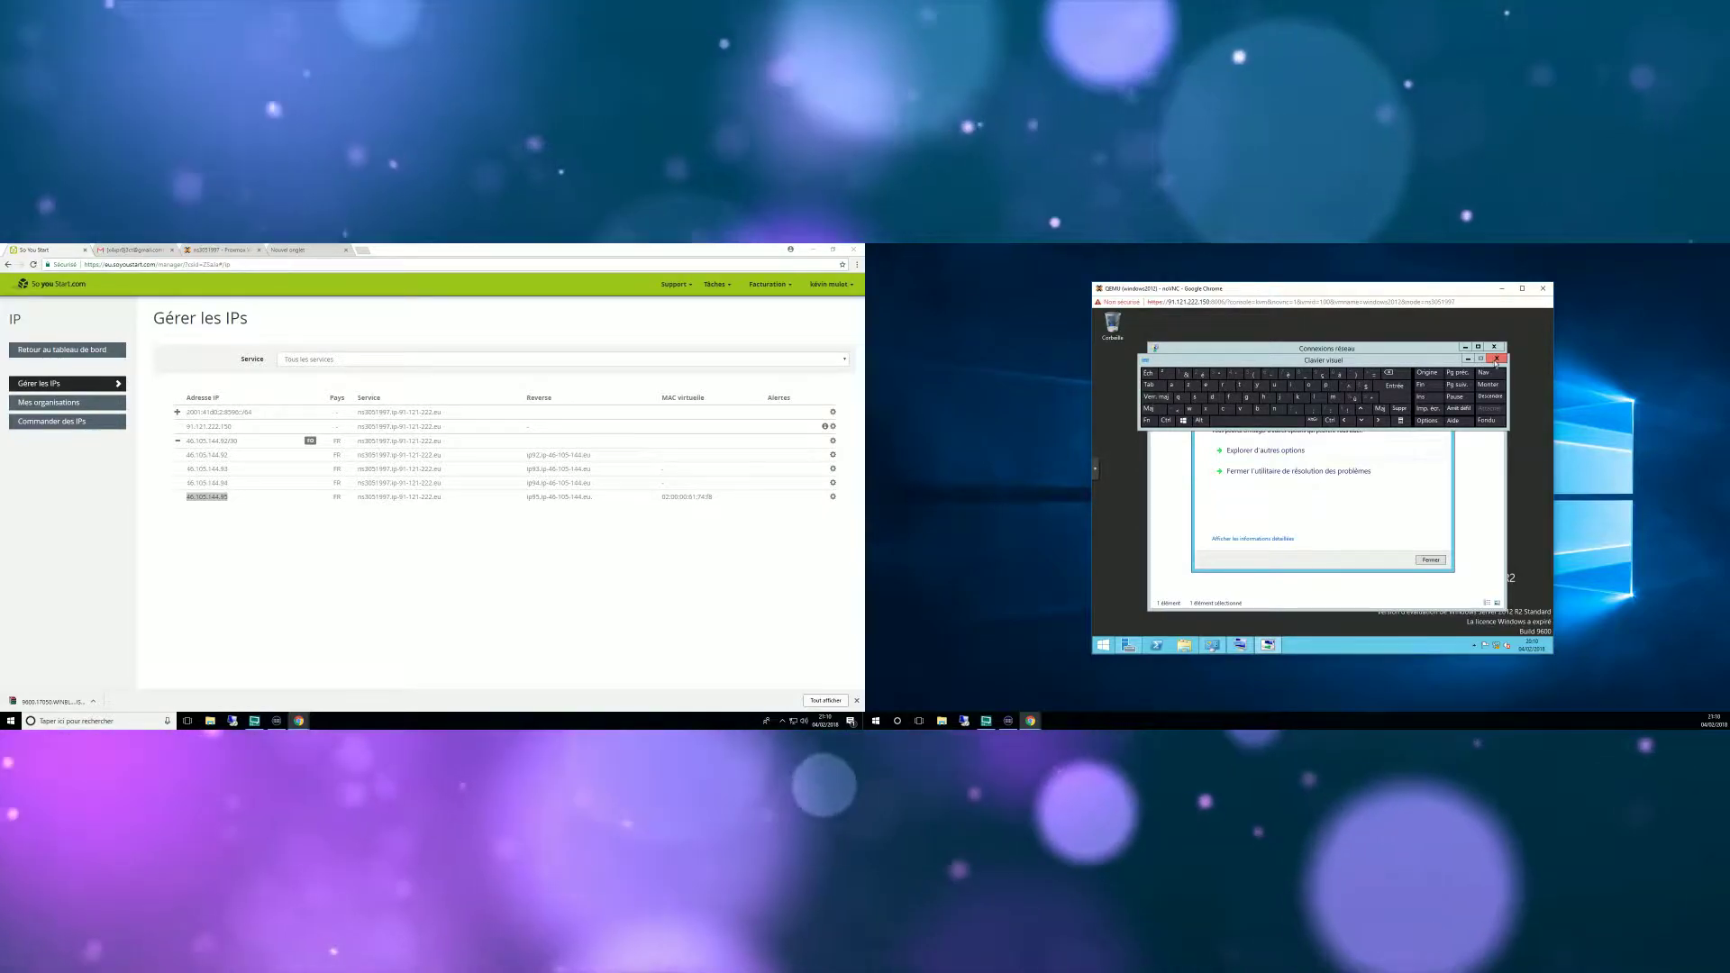
left_click(1495, 360)
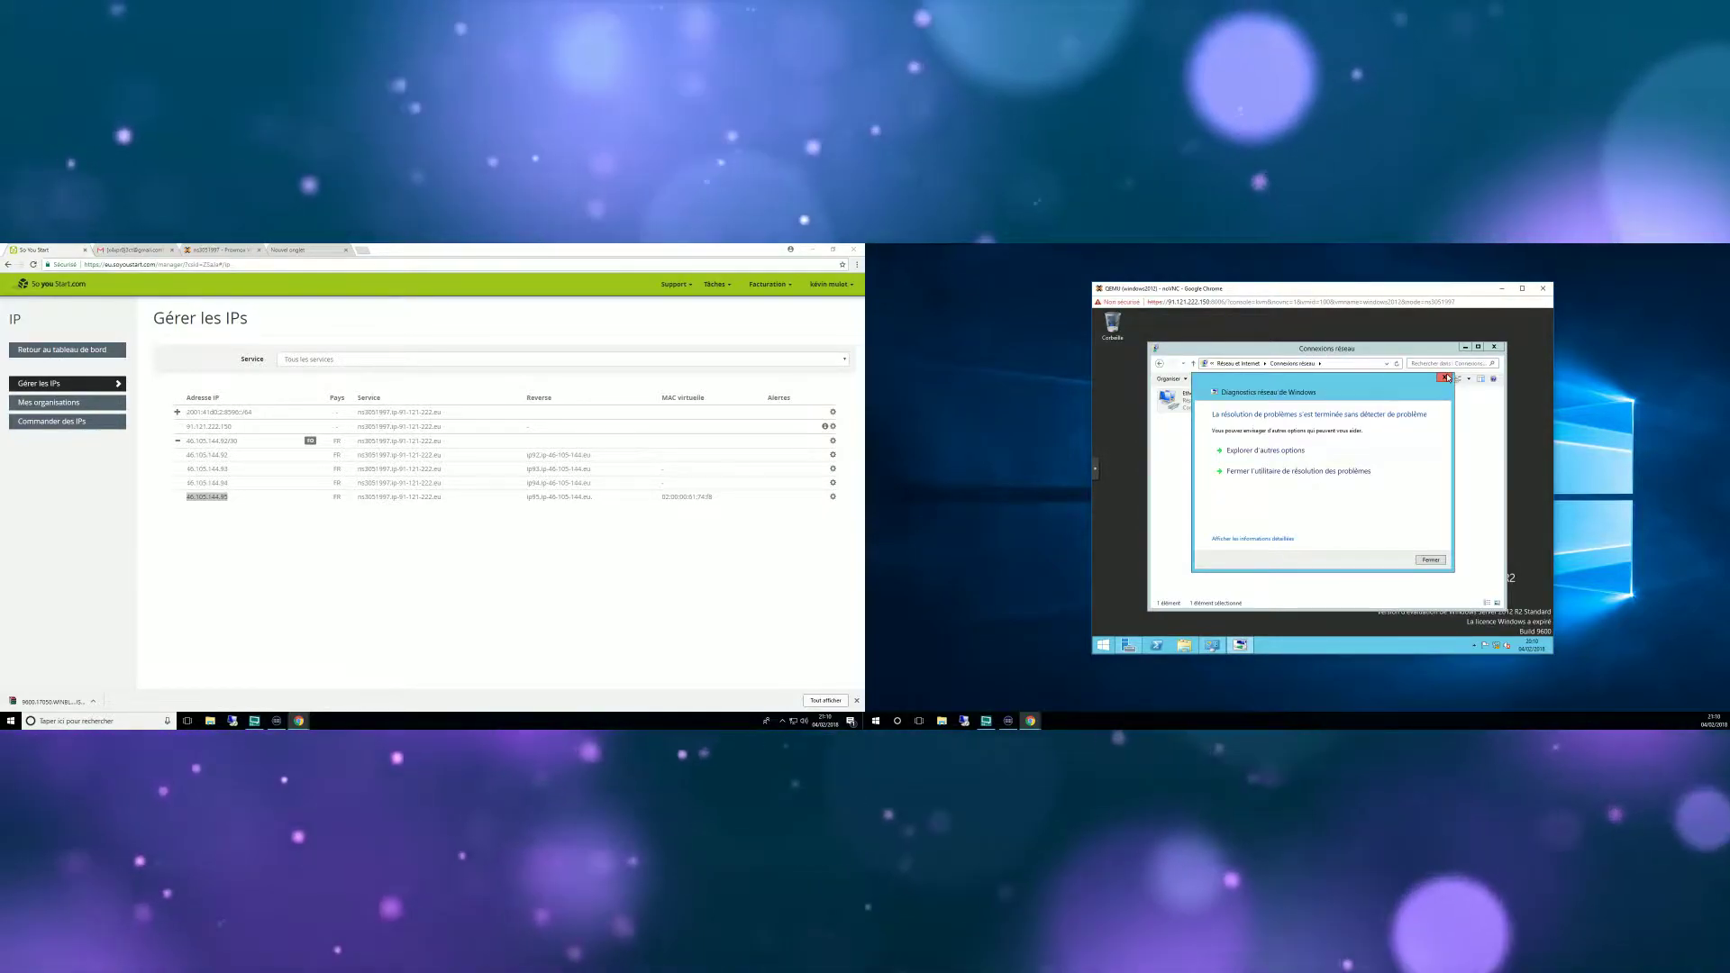
left_click(1430, 559)
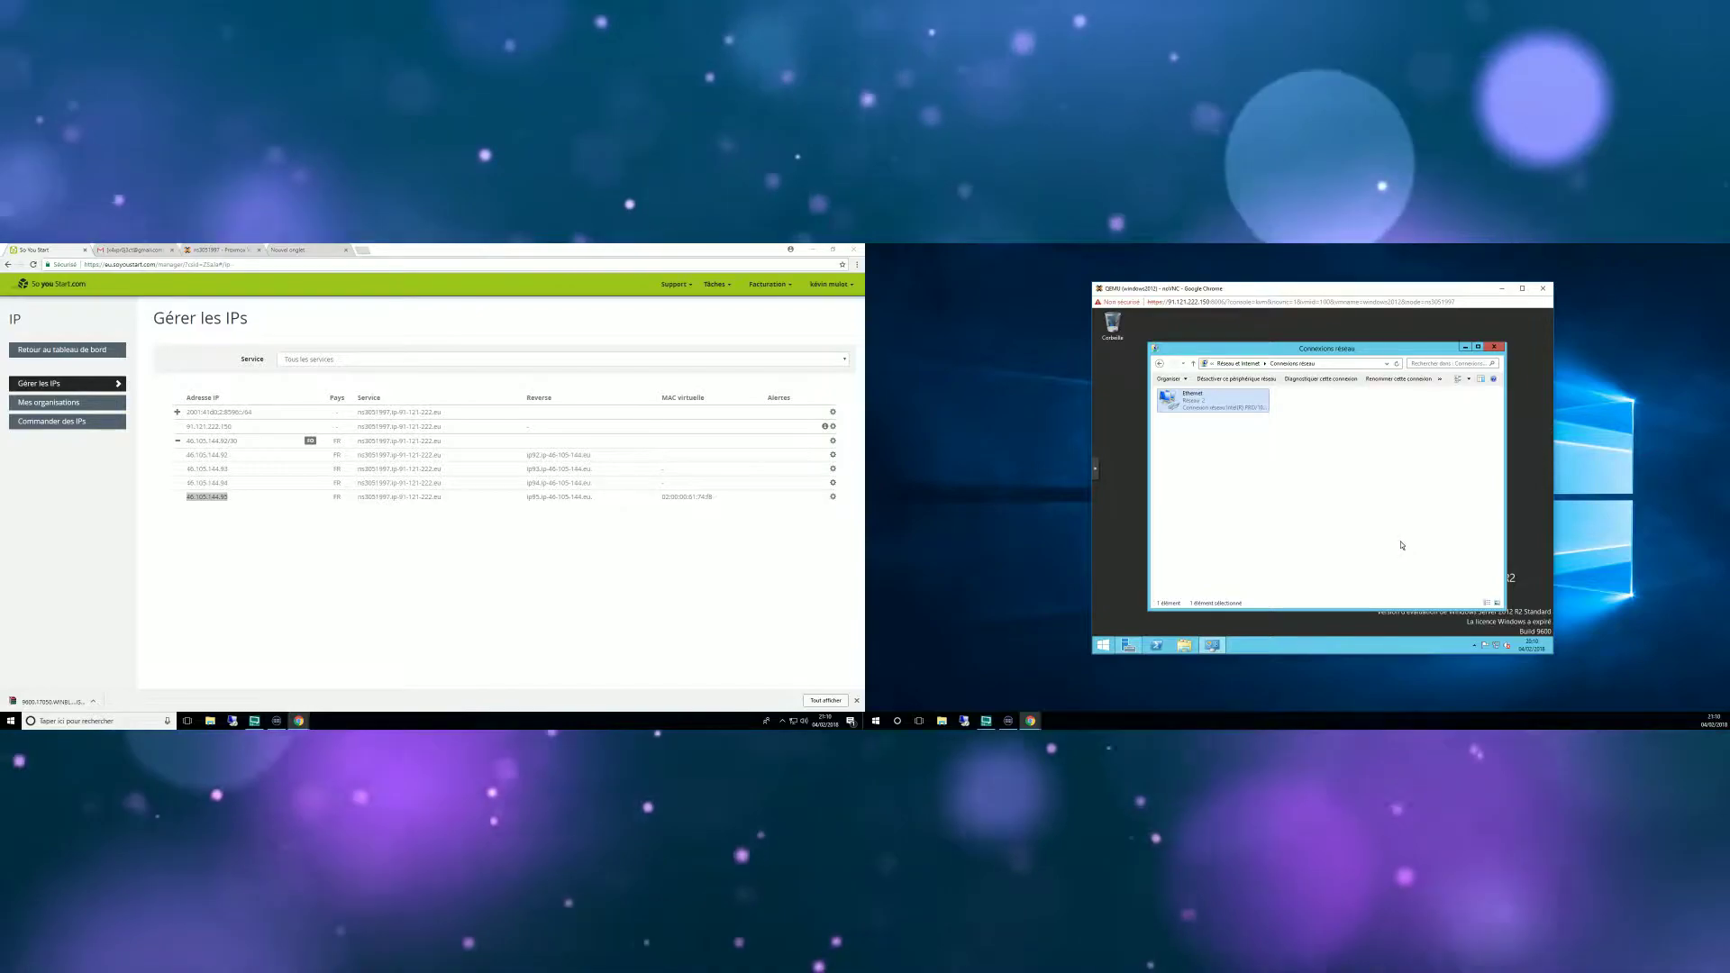
left_click(1401, 545)
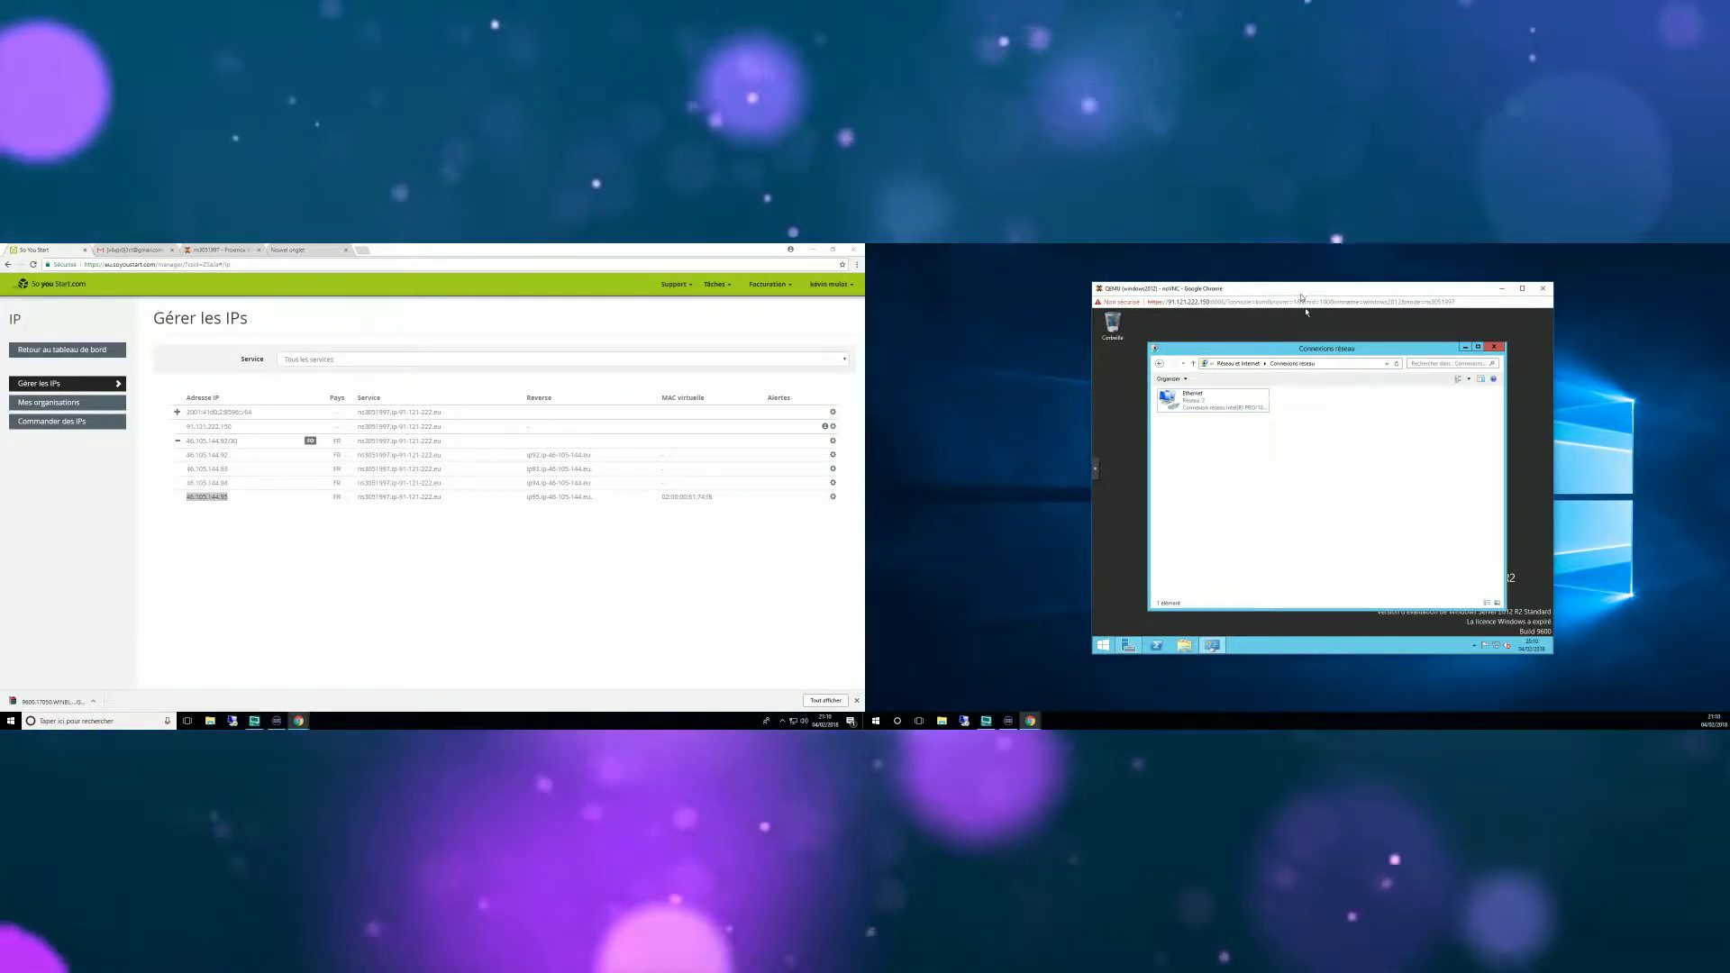
mouse_move(1300, 295)
left_mouse_down()
mouse_move(1045, 317)
mouse_move(467, 298)
mouse_move(449, 313)
left_mouse_up()
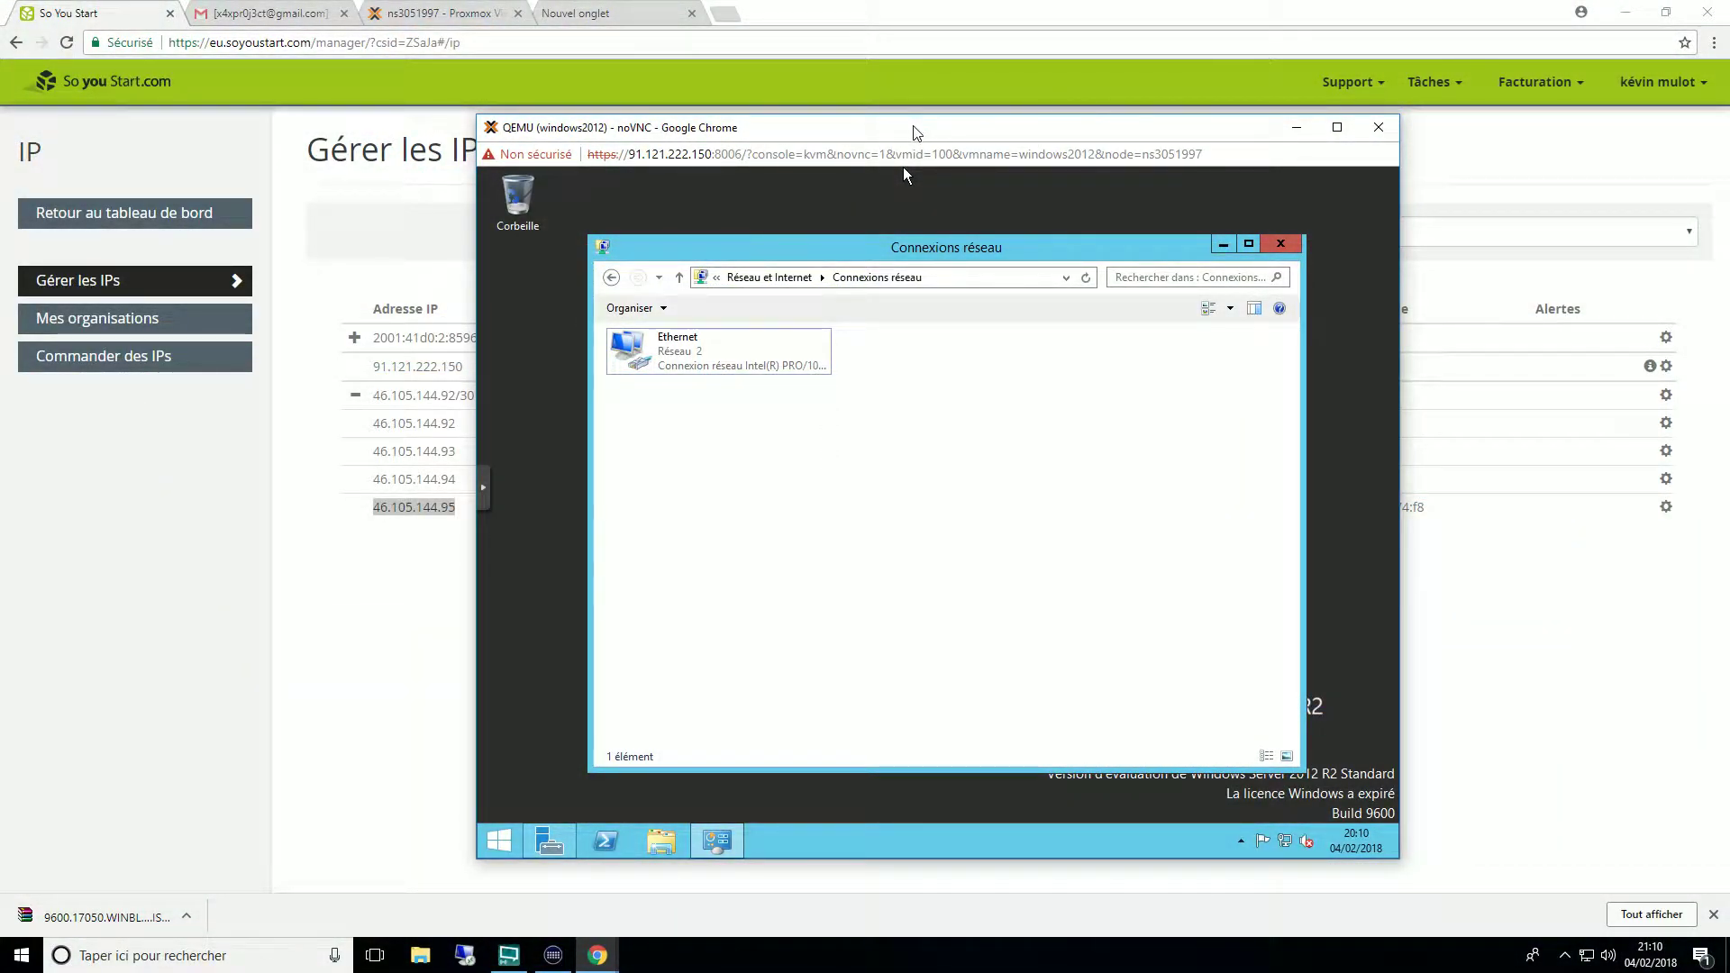
Connect via Remote Desktop to 46.105.144.95 with the administrator password, accepting the certificate warning
left_click(483, 955)
mouse_move(548, 840)
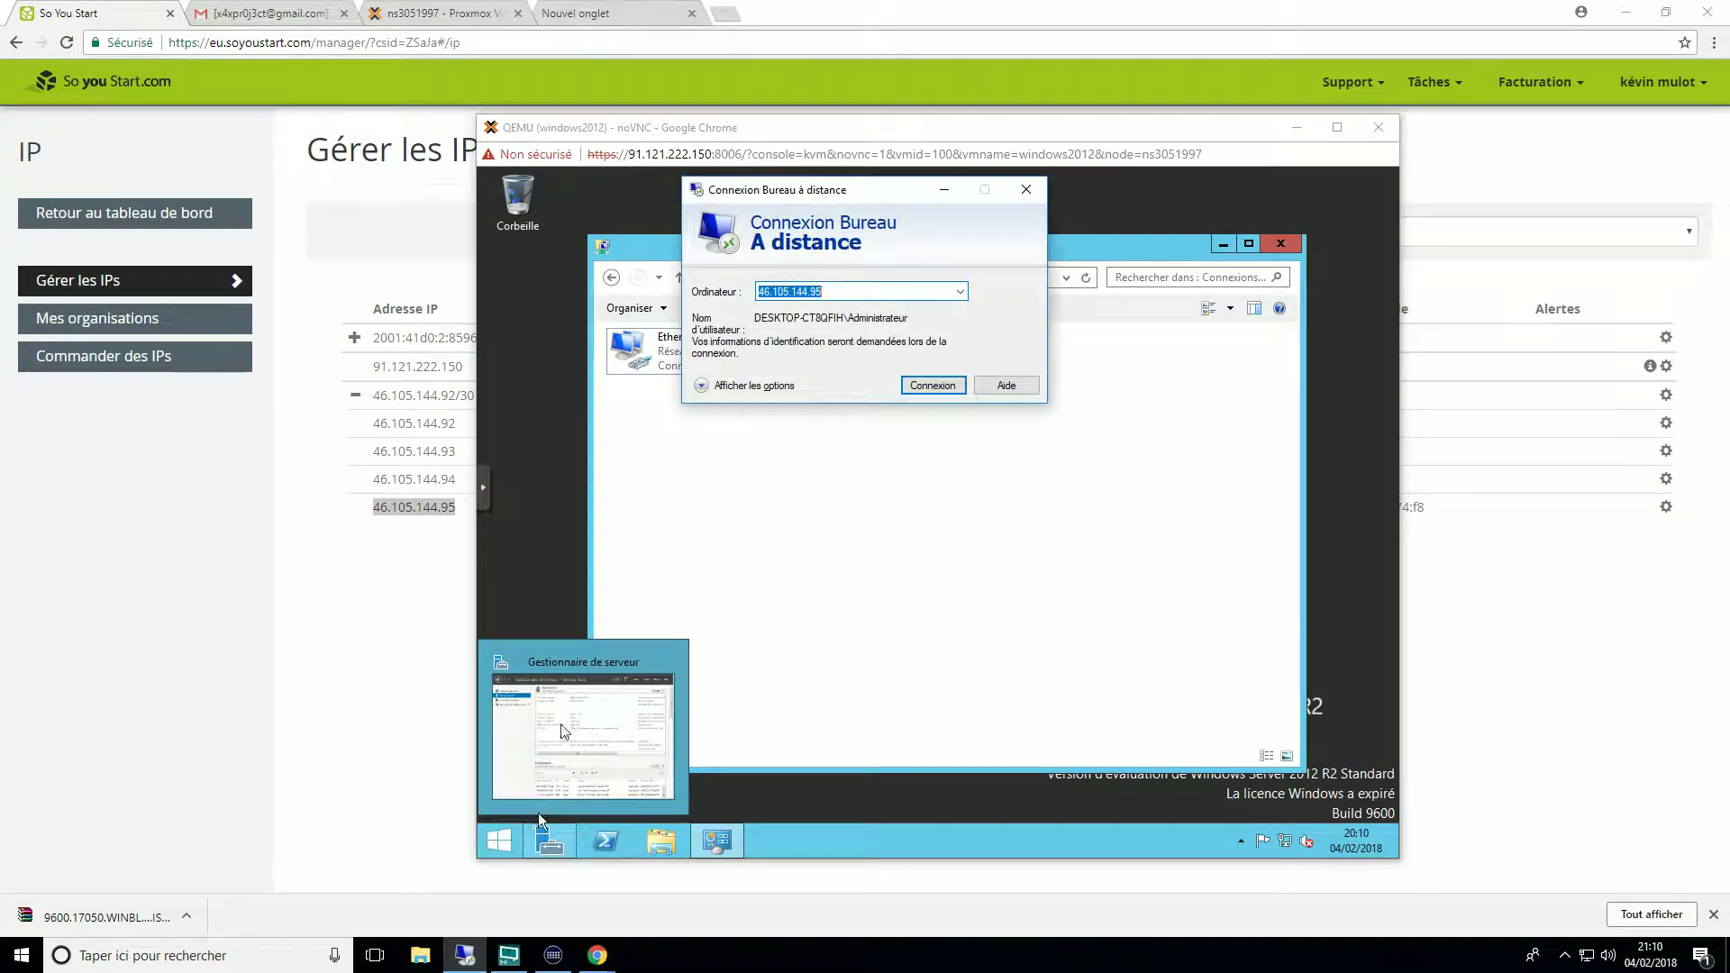
left_click(933, 386)
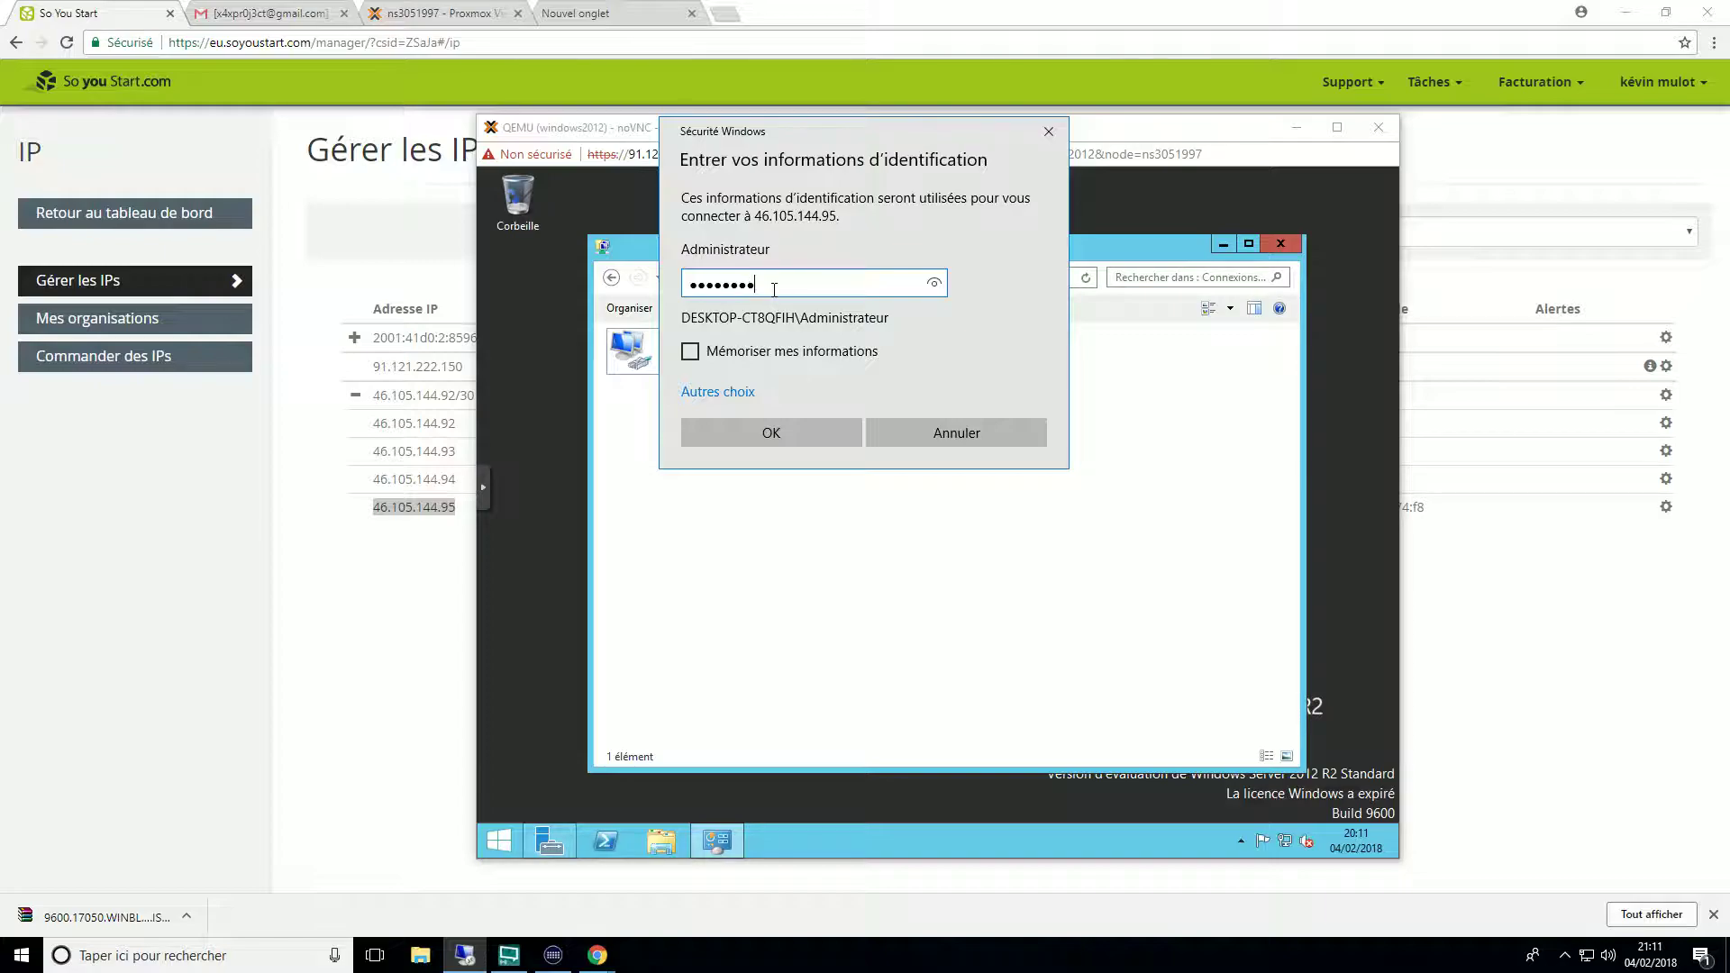
left_click(771, 433)
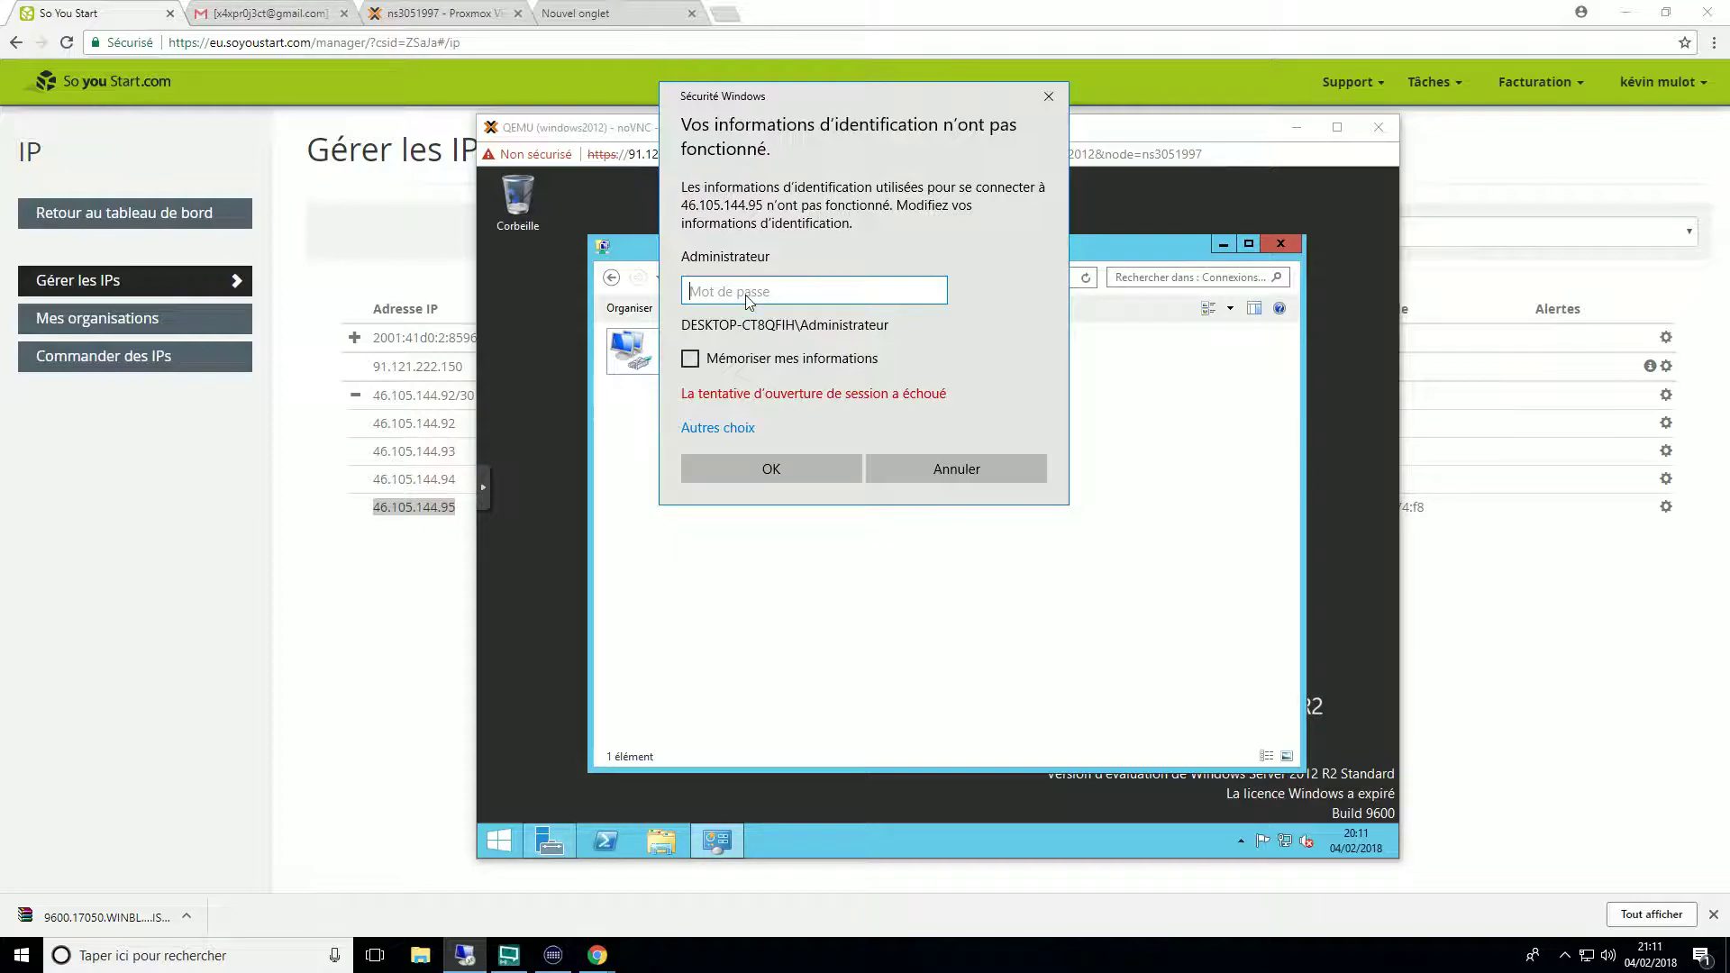
type("a")
left_click(787, 463)
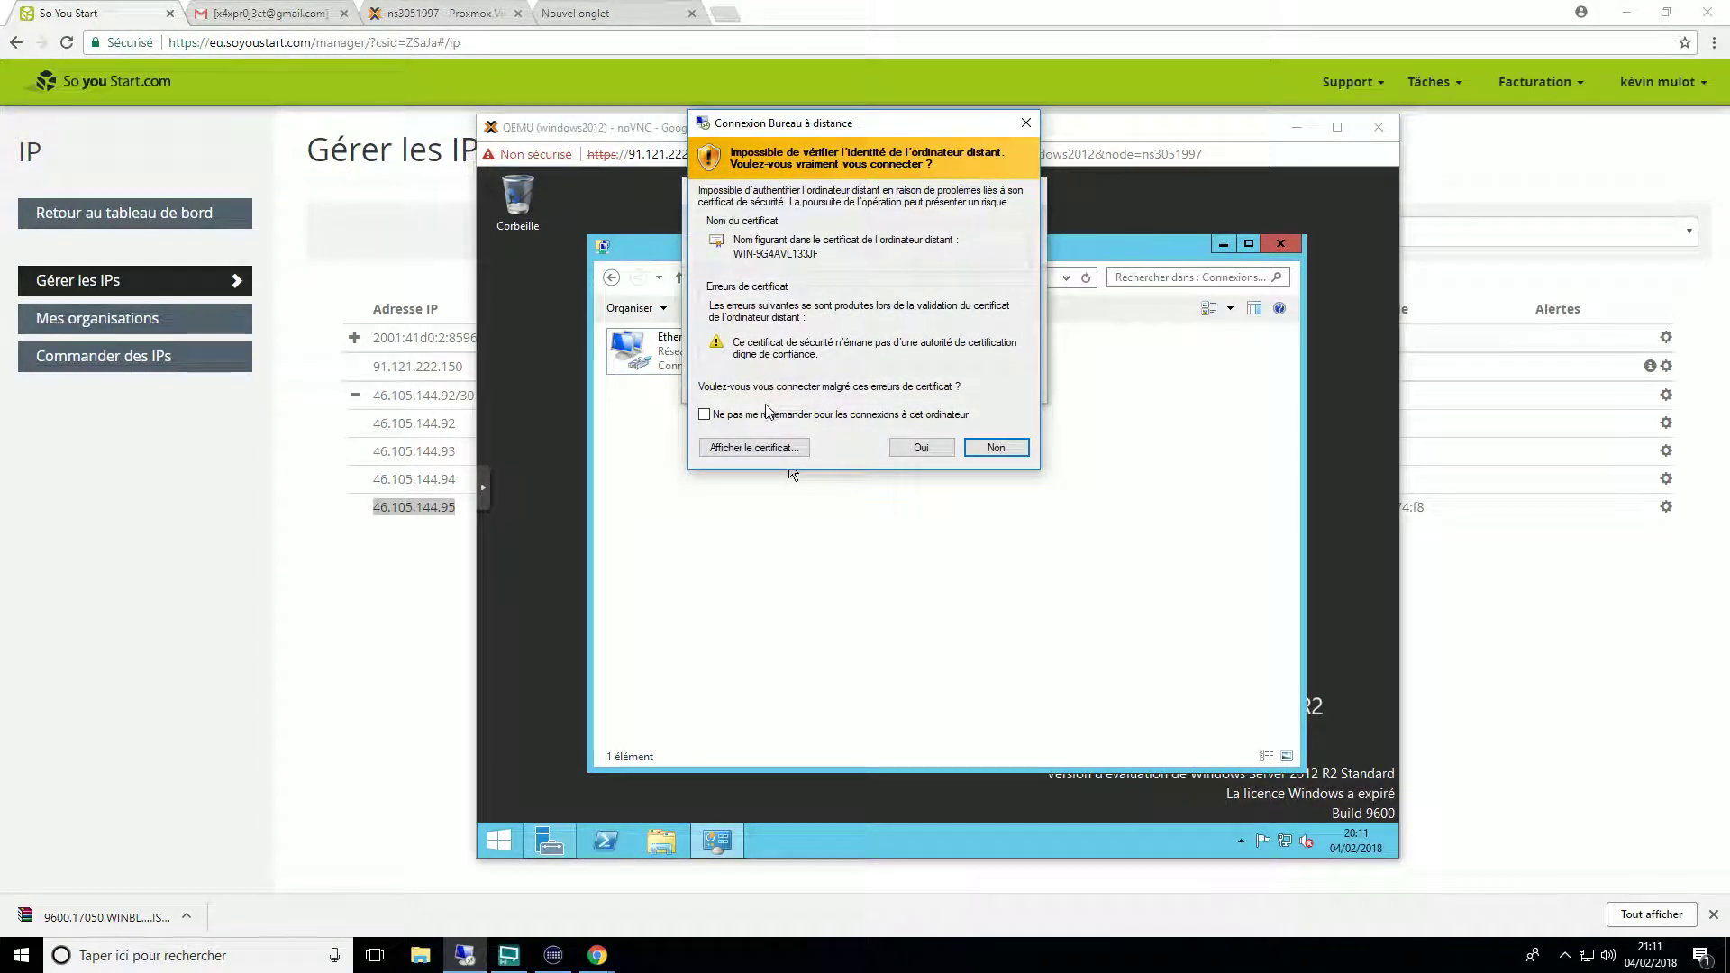
left_click(920, 449)
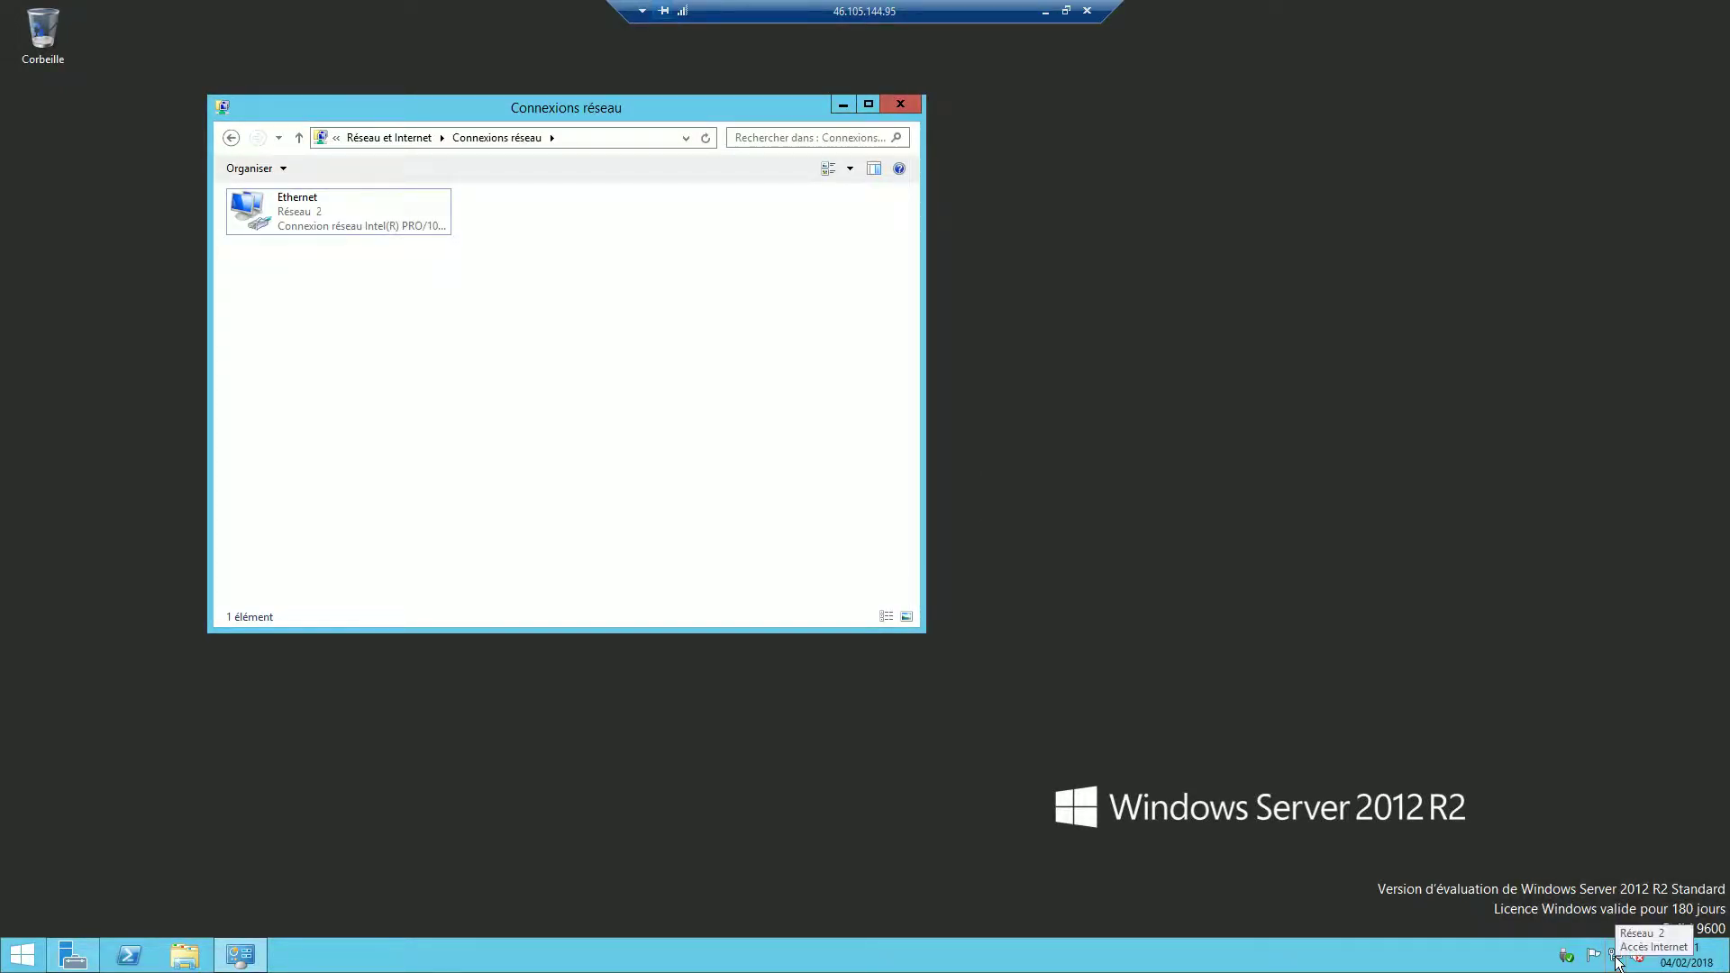
Launch Internet Explorer with recommended settings and search for 'google'
left_click(908, 102)
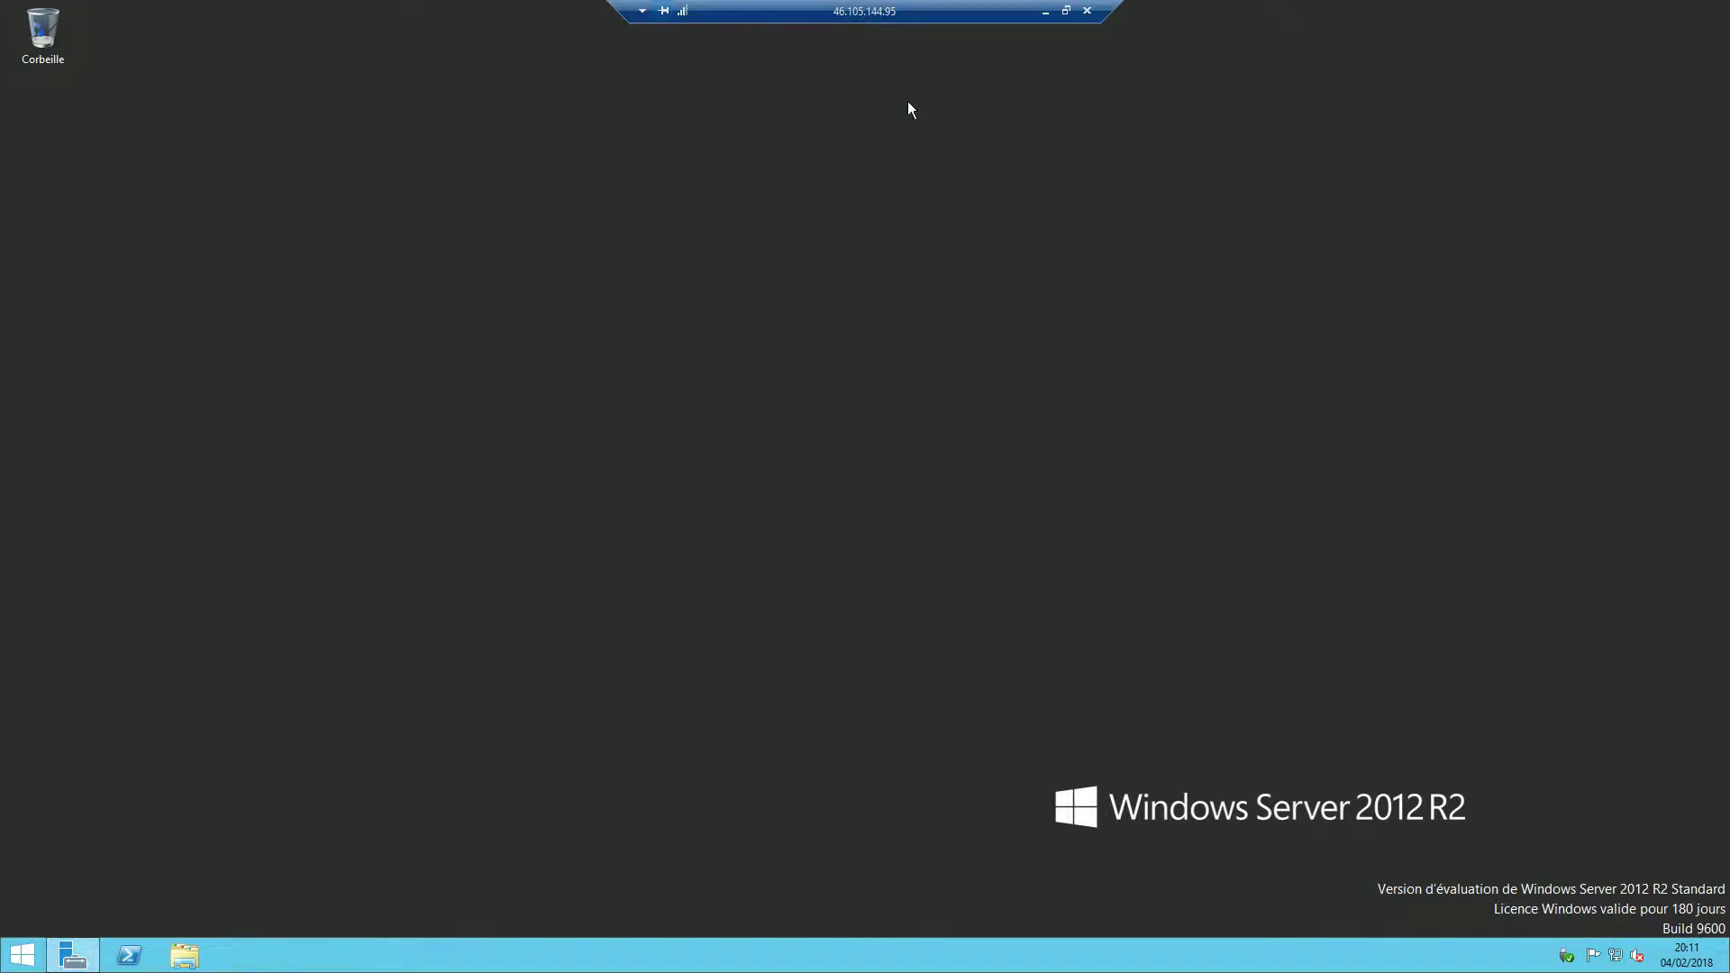
left_click(11, 964)
left_click(252, 474)
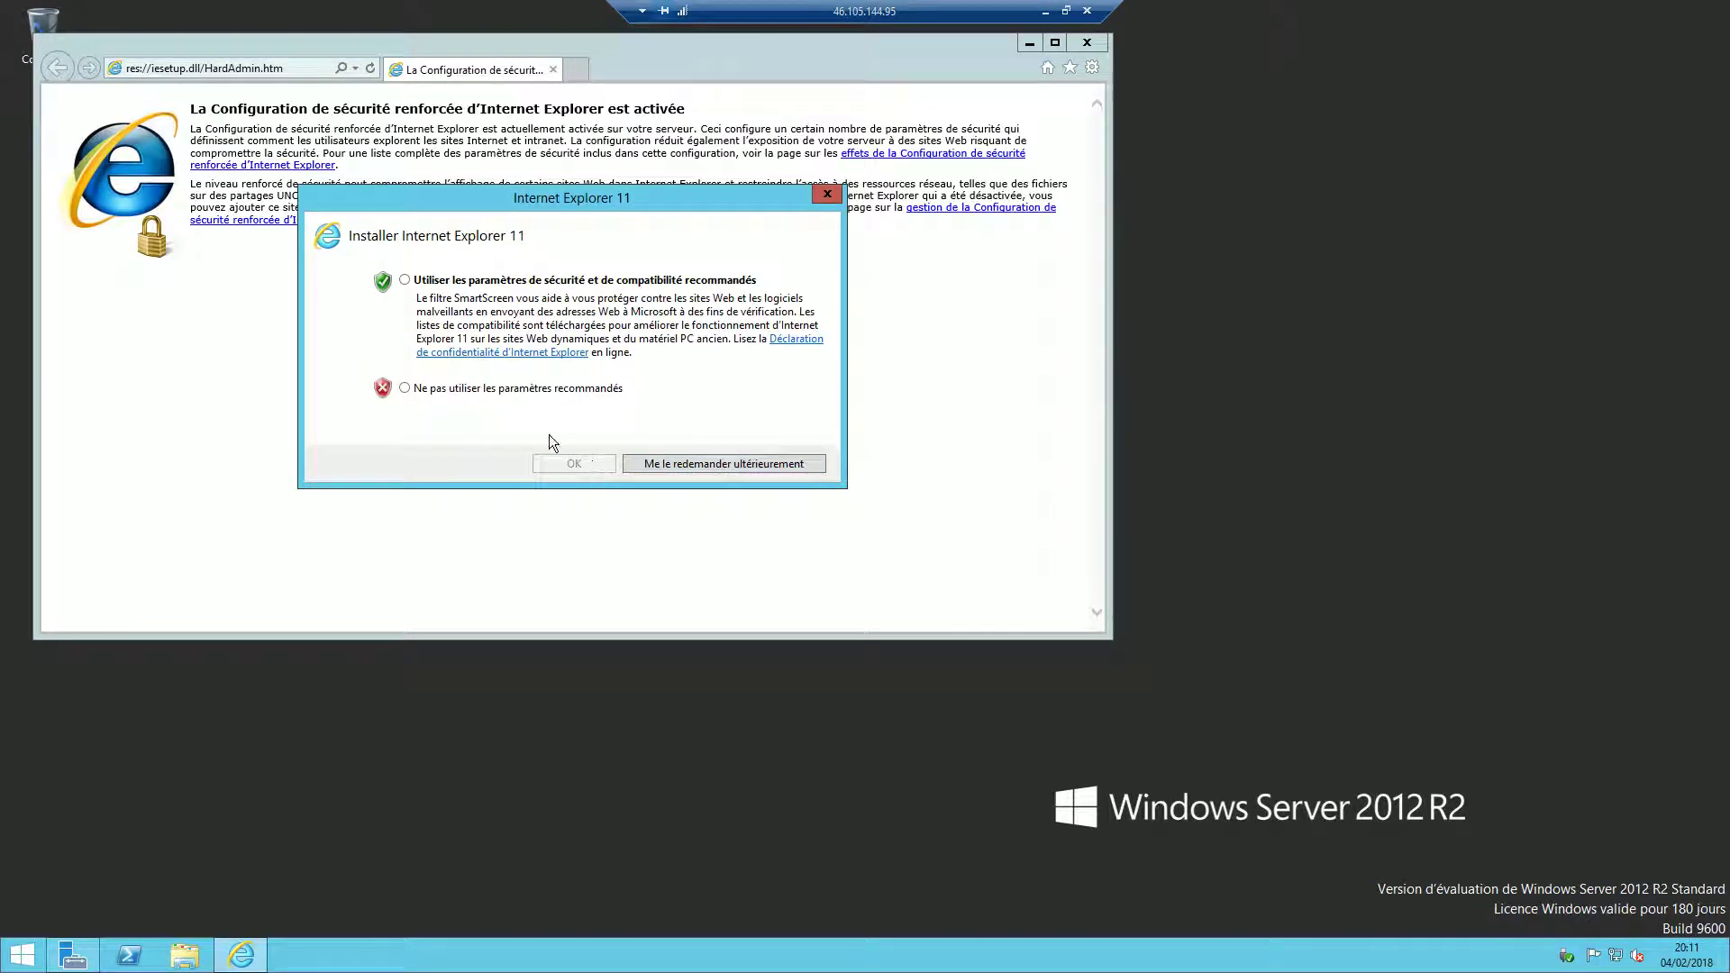
left_click(404, 279)
left_click(566, 459)
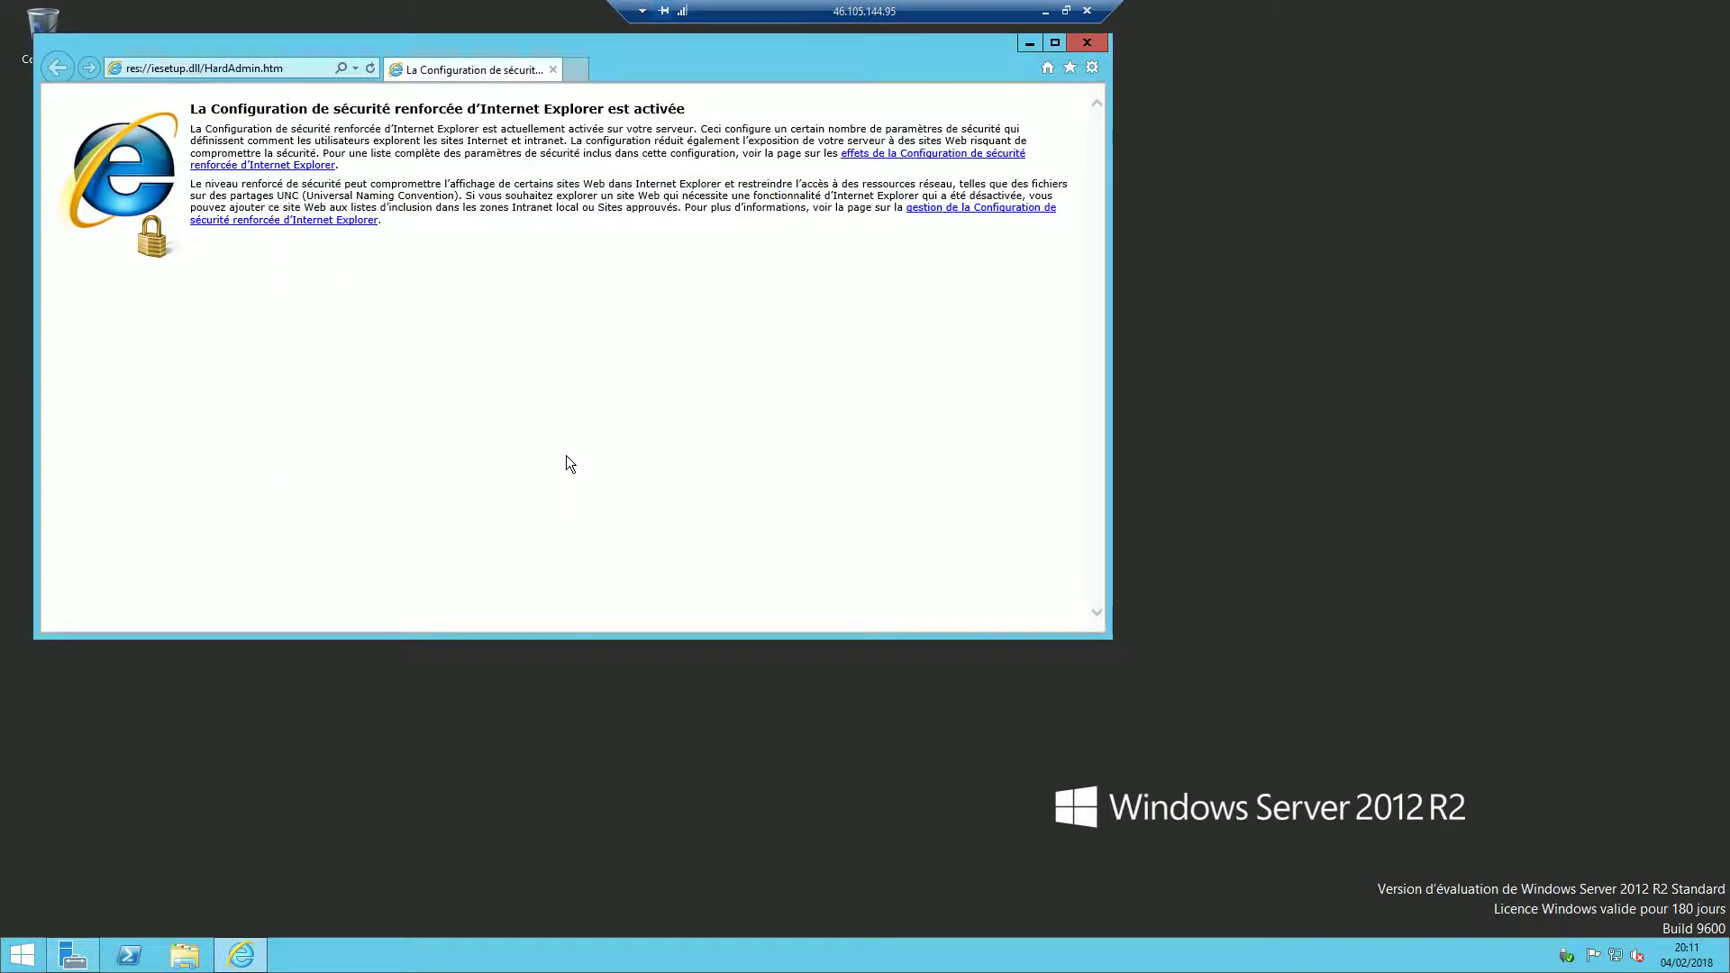
left_click(199, 67)
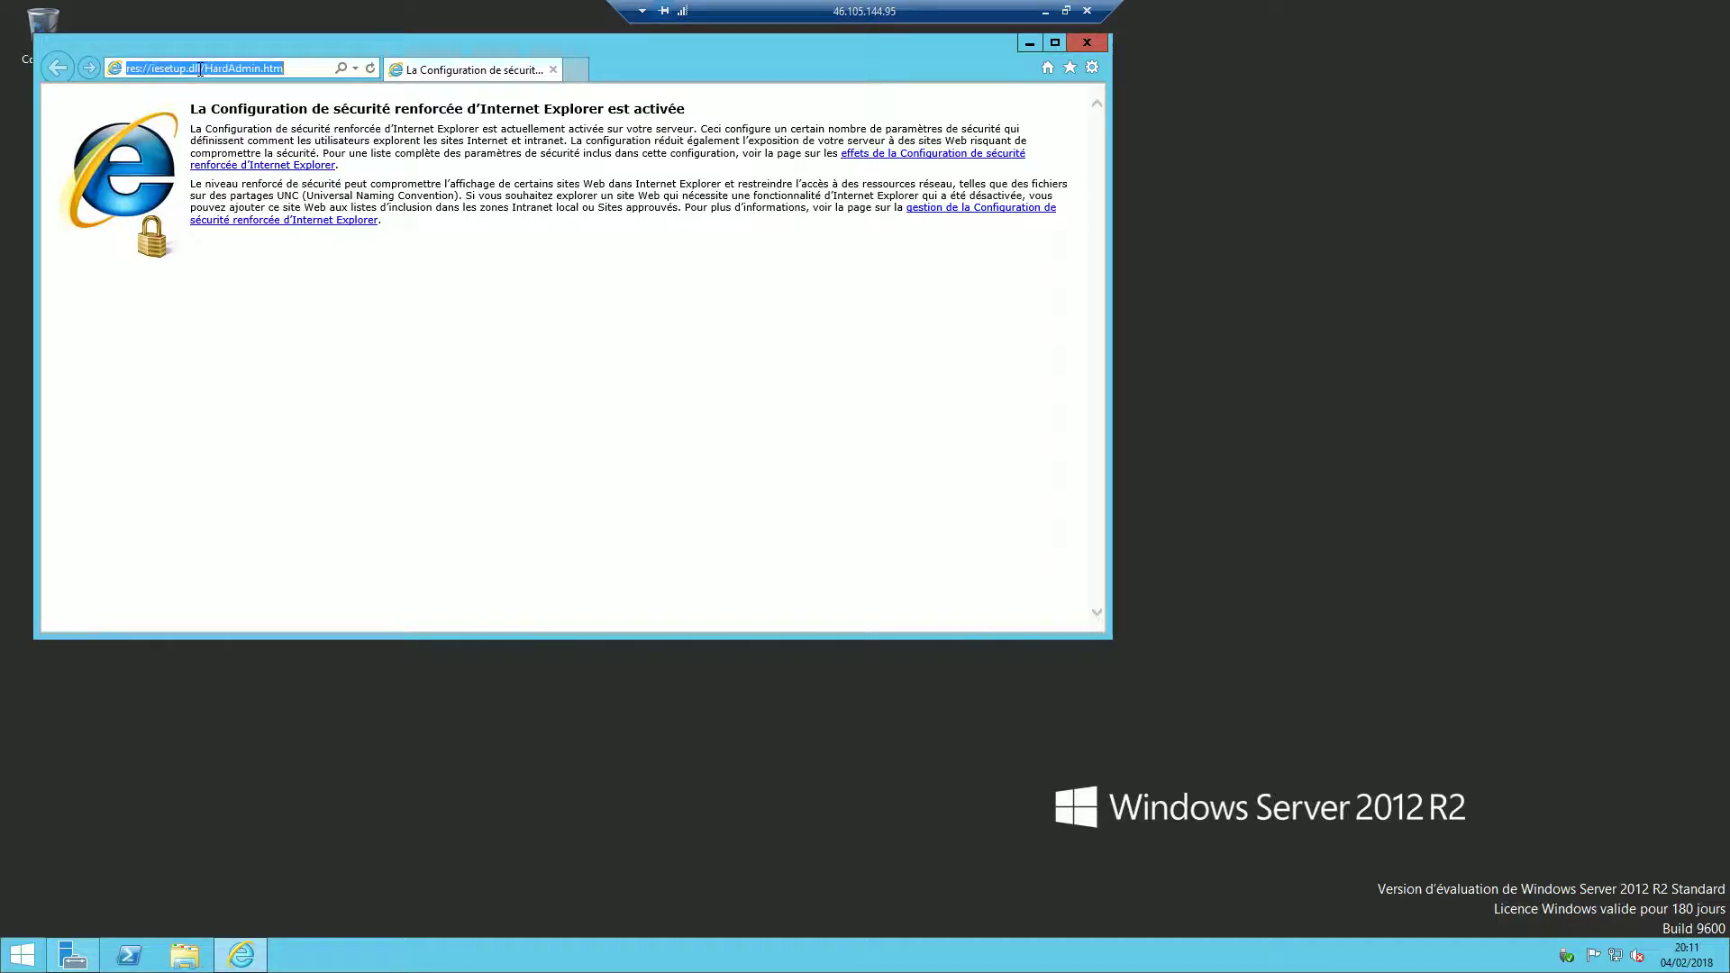
type("google")
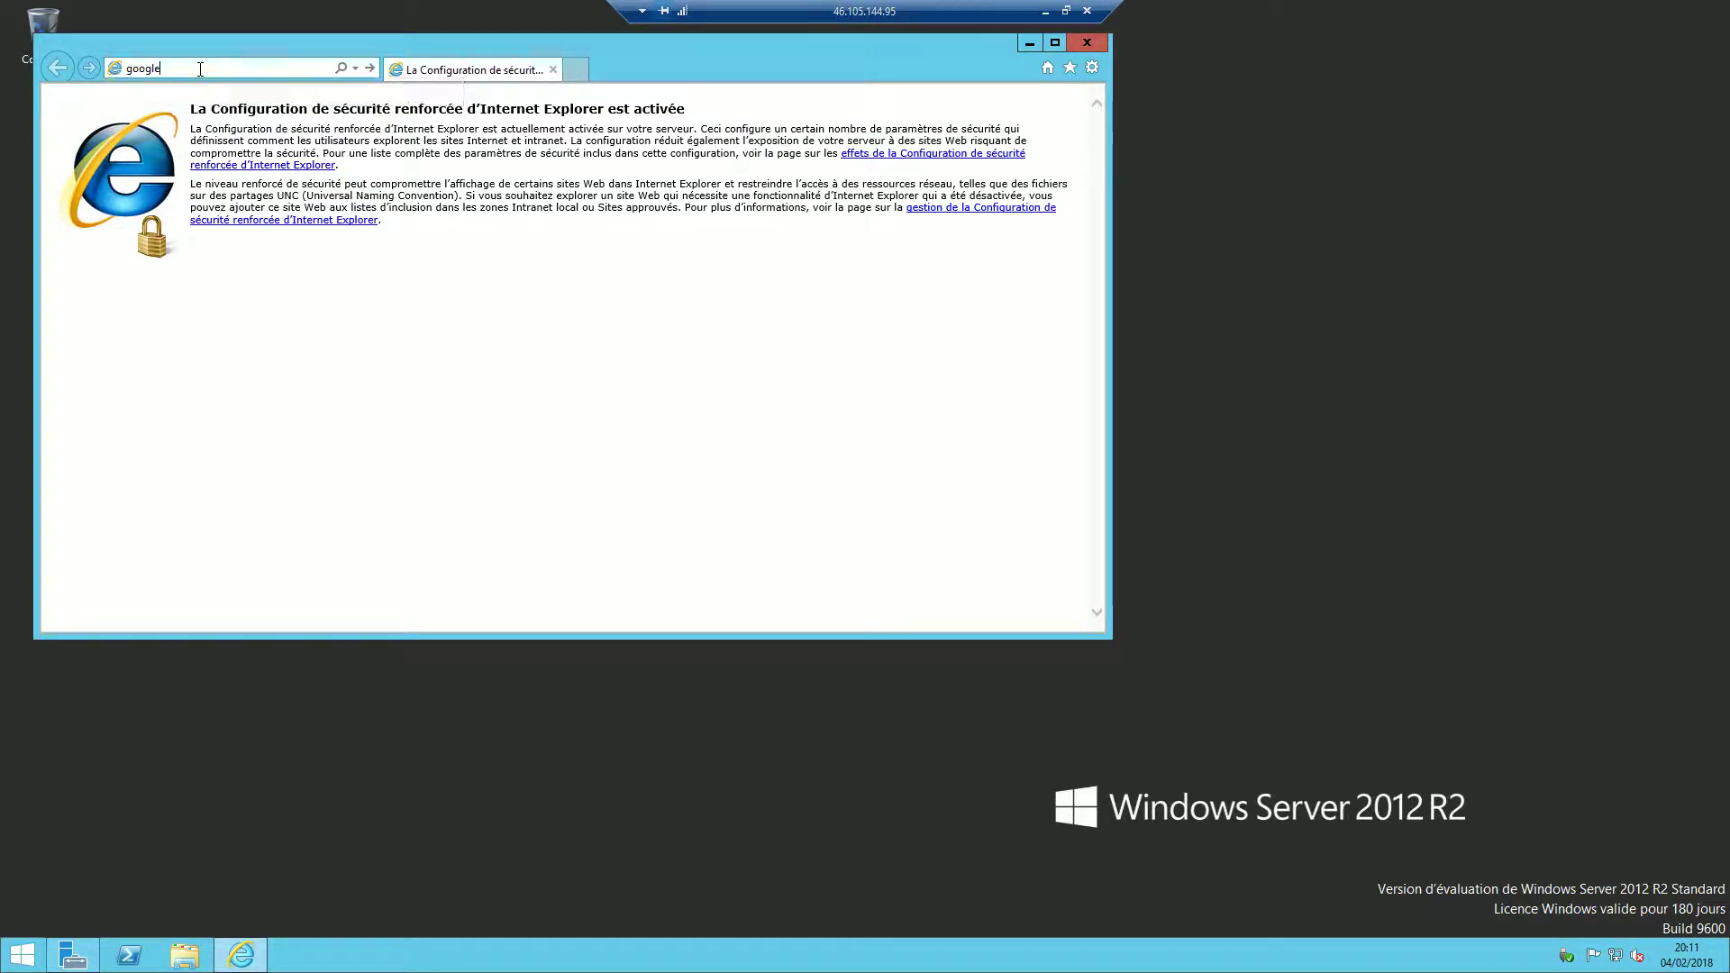
key("Return")
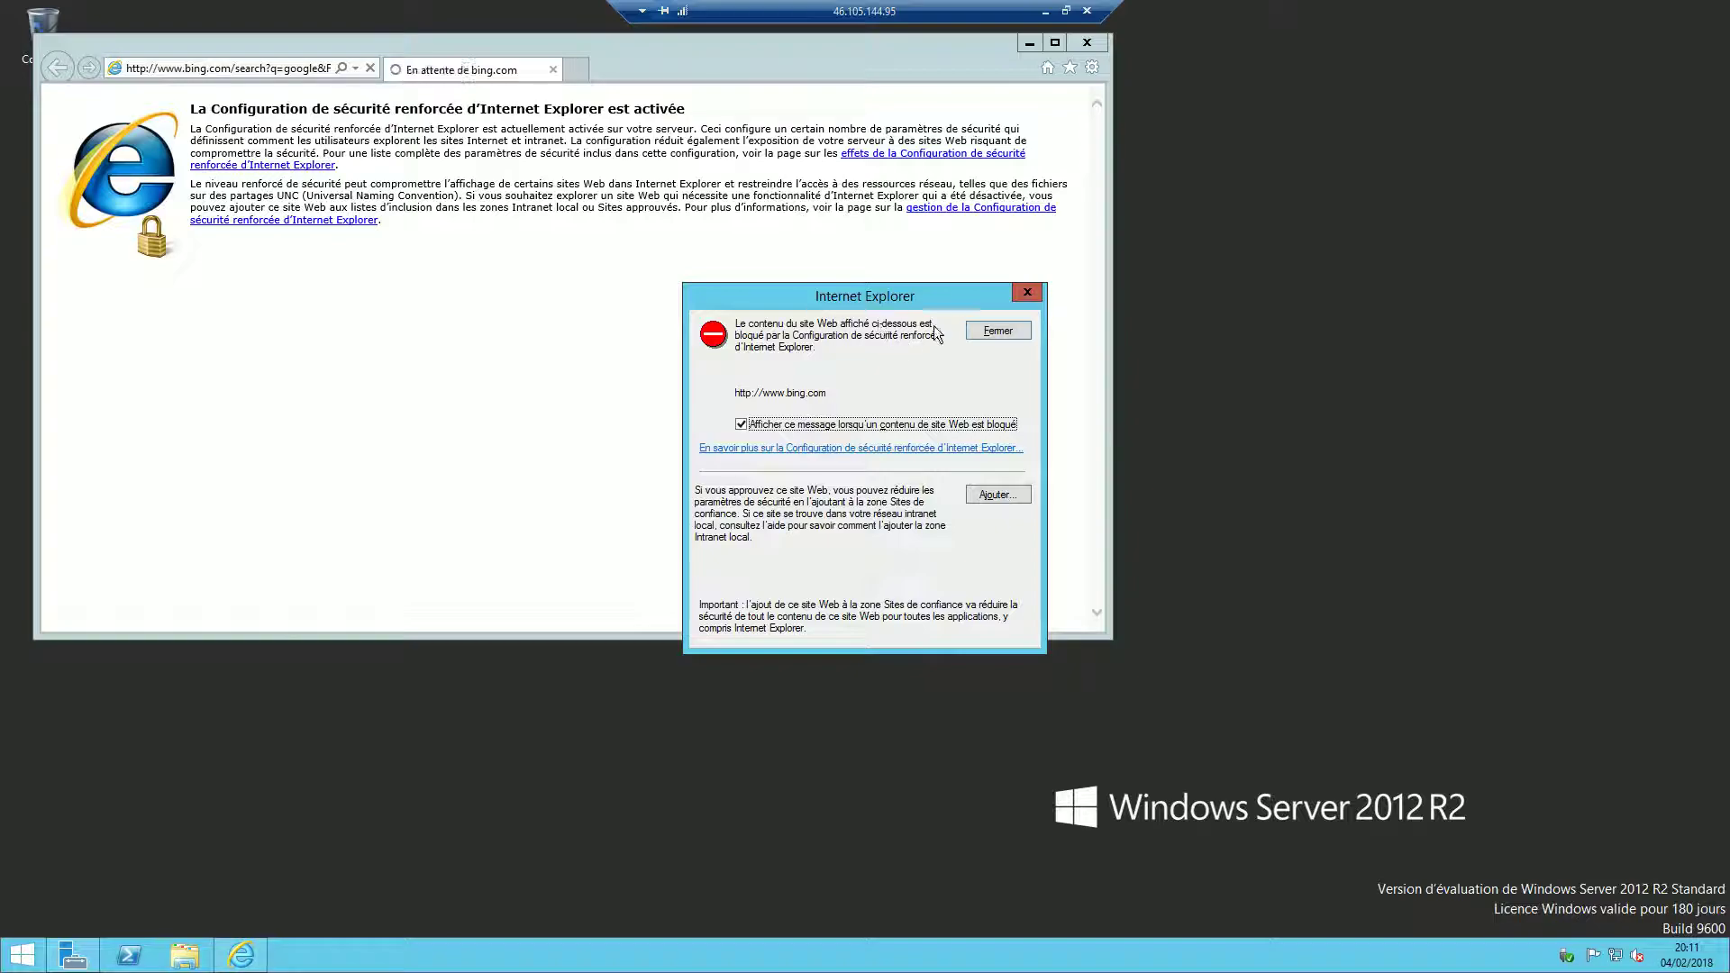
Add bing.com to the trusted sites, dismiss the warnings, and minimize Internet Explorer
left_click(991, 497)
left_click(991, 431)
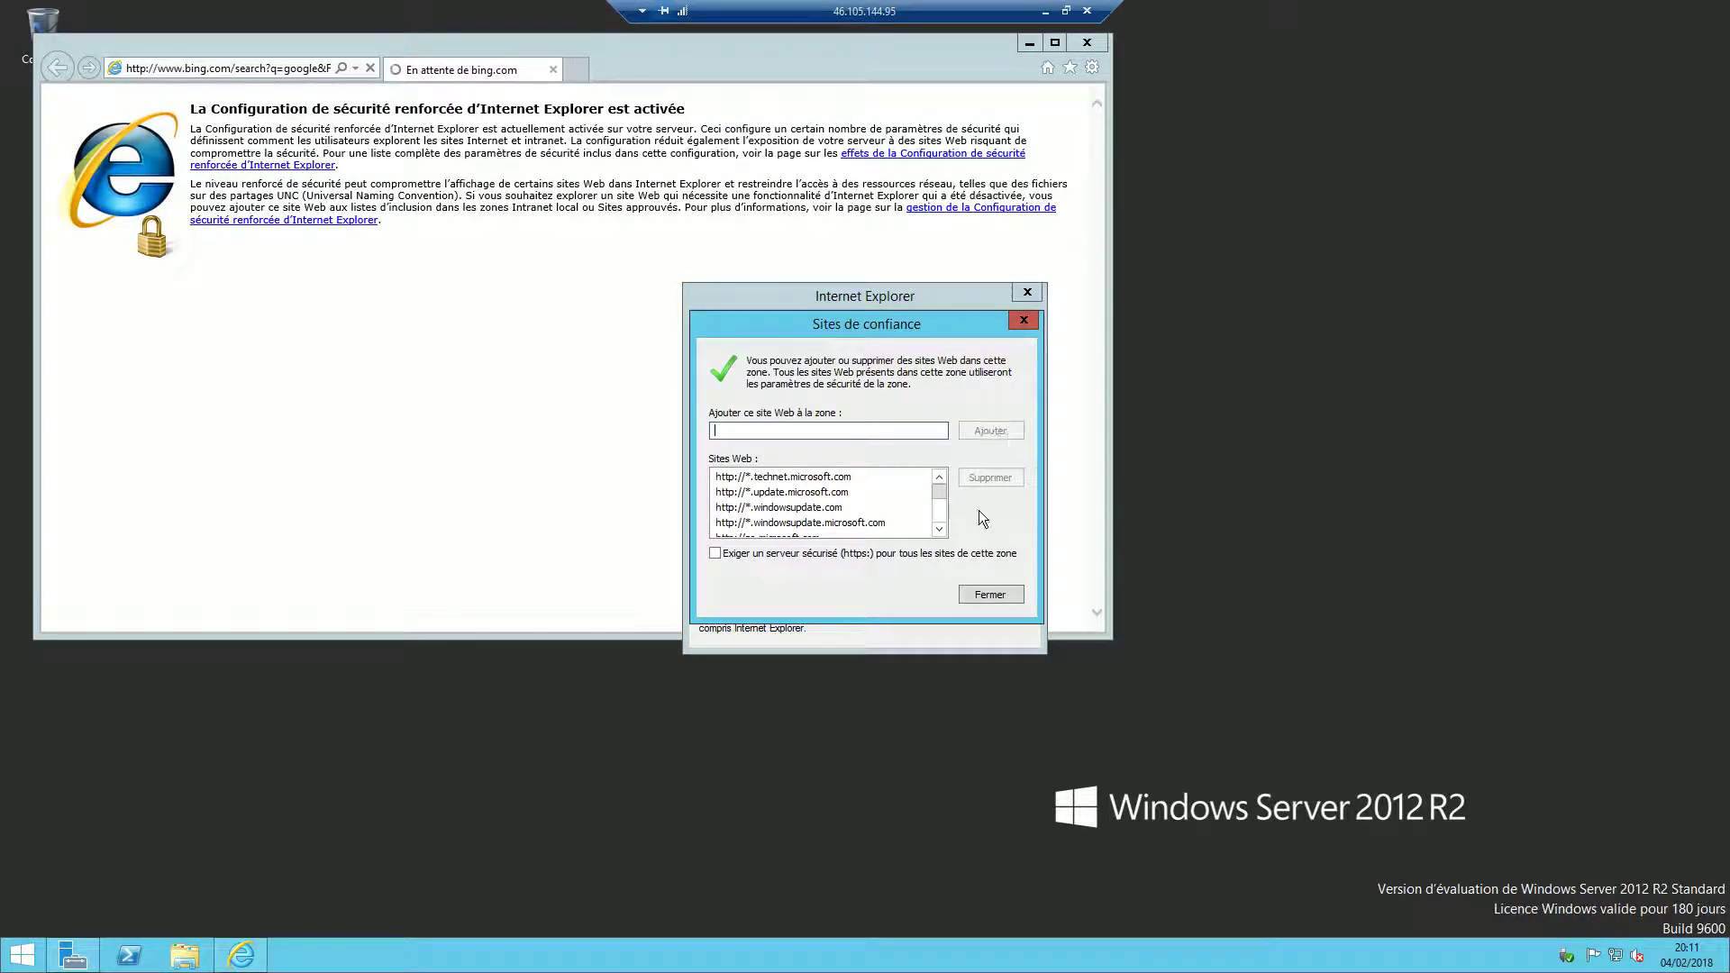
left_click(985, 593)
left_click(1012, 296)
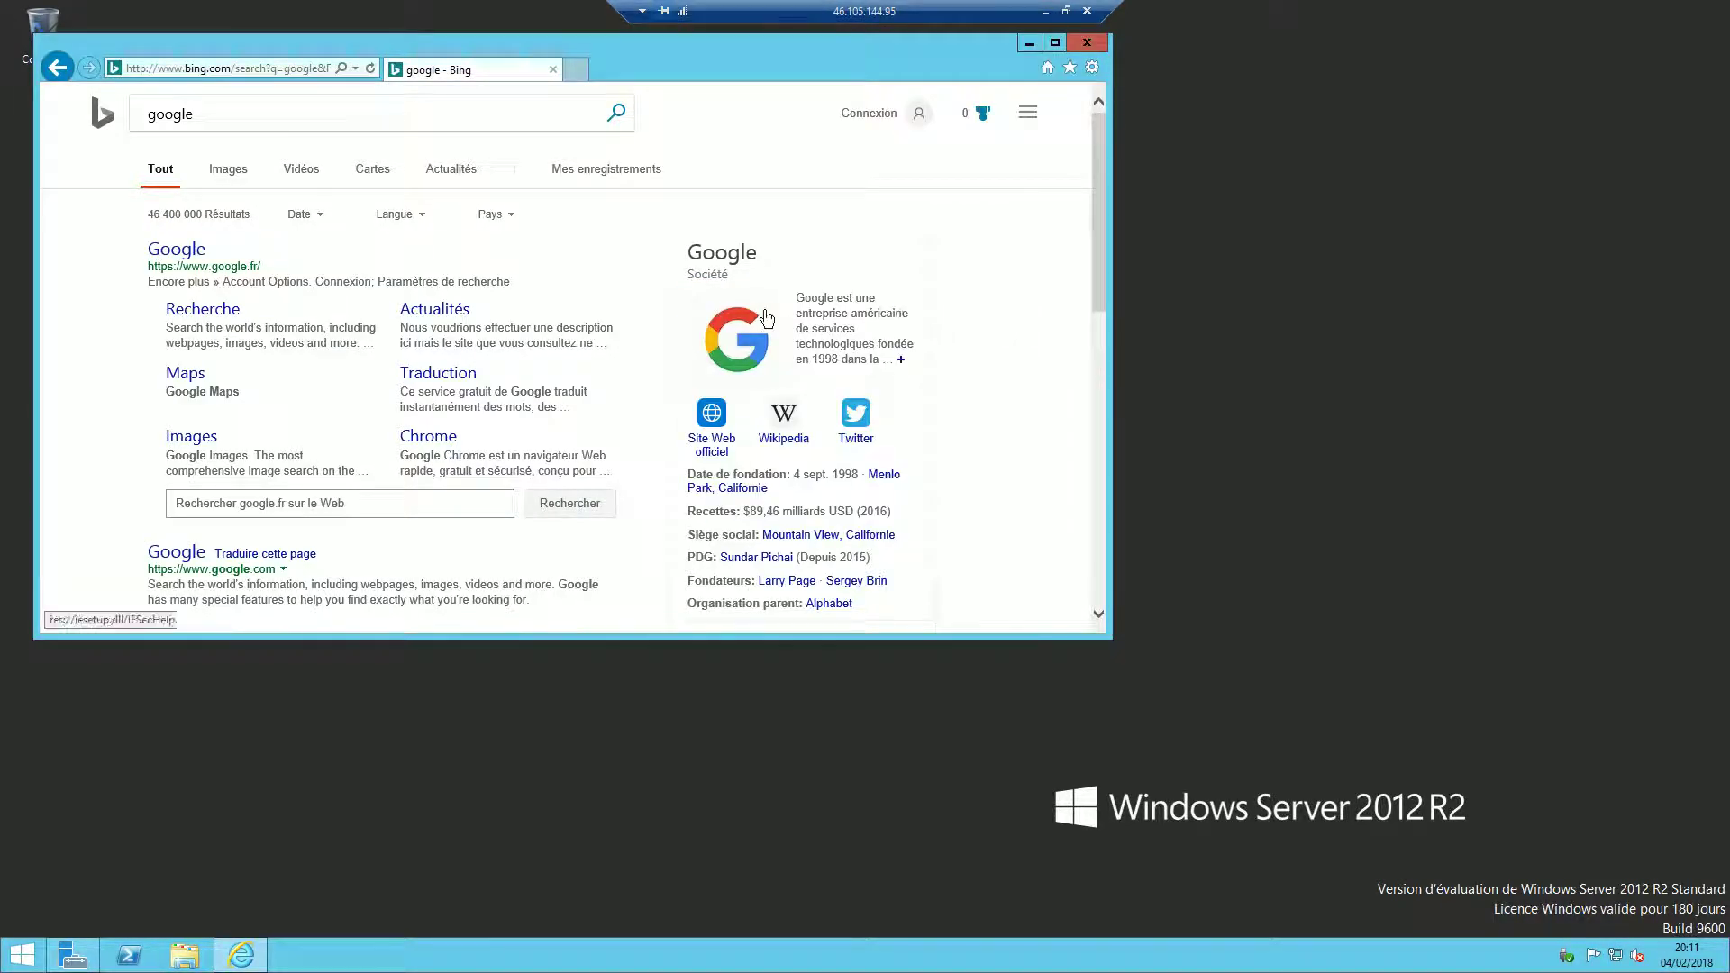
left_click(1030, 44)
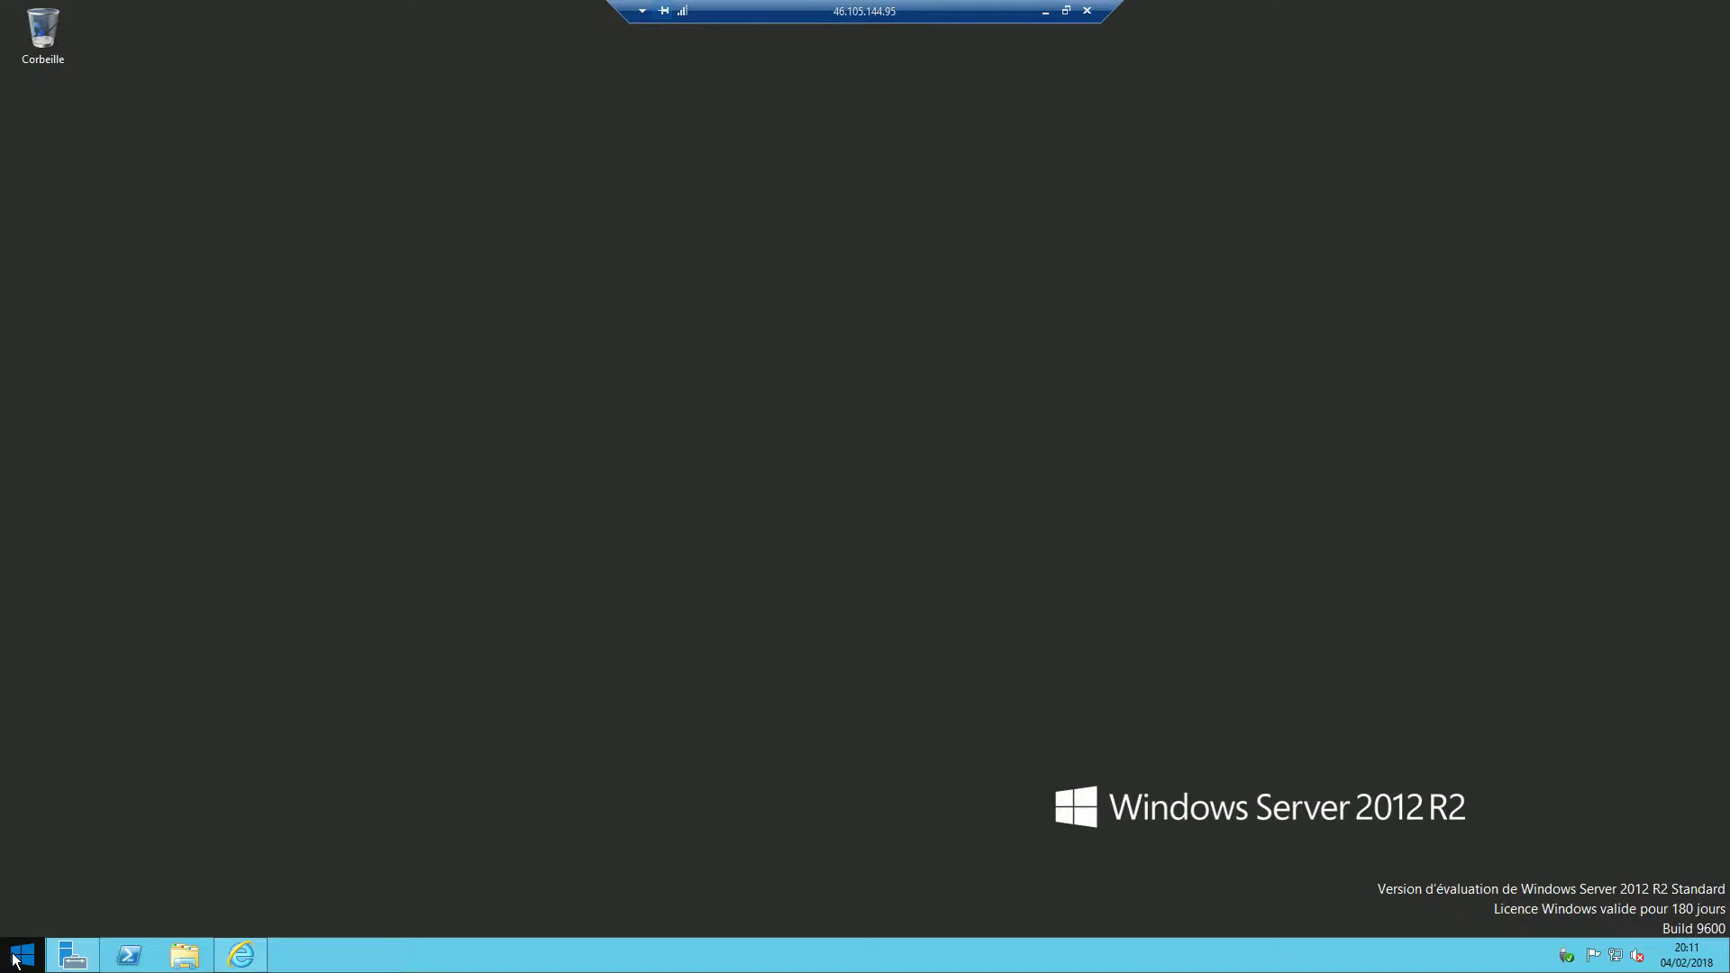
Turn off IE Enhanced Security Configuration for Administrateurs in Server Manager, then close Server Manager
left_click(997, 331)
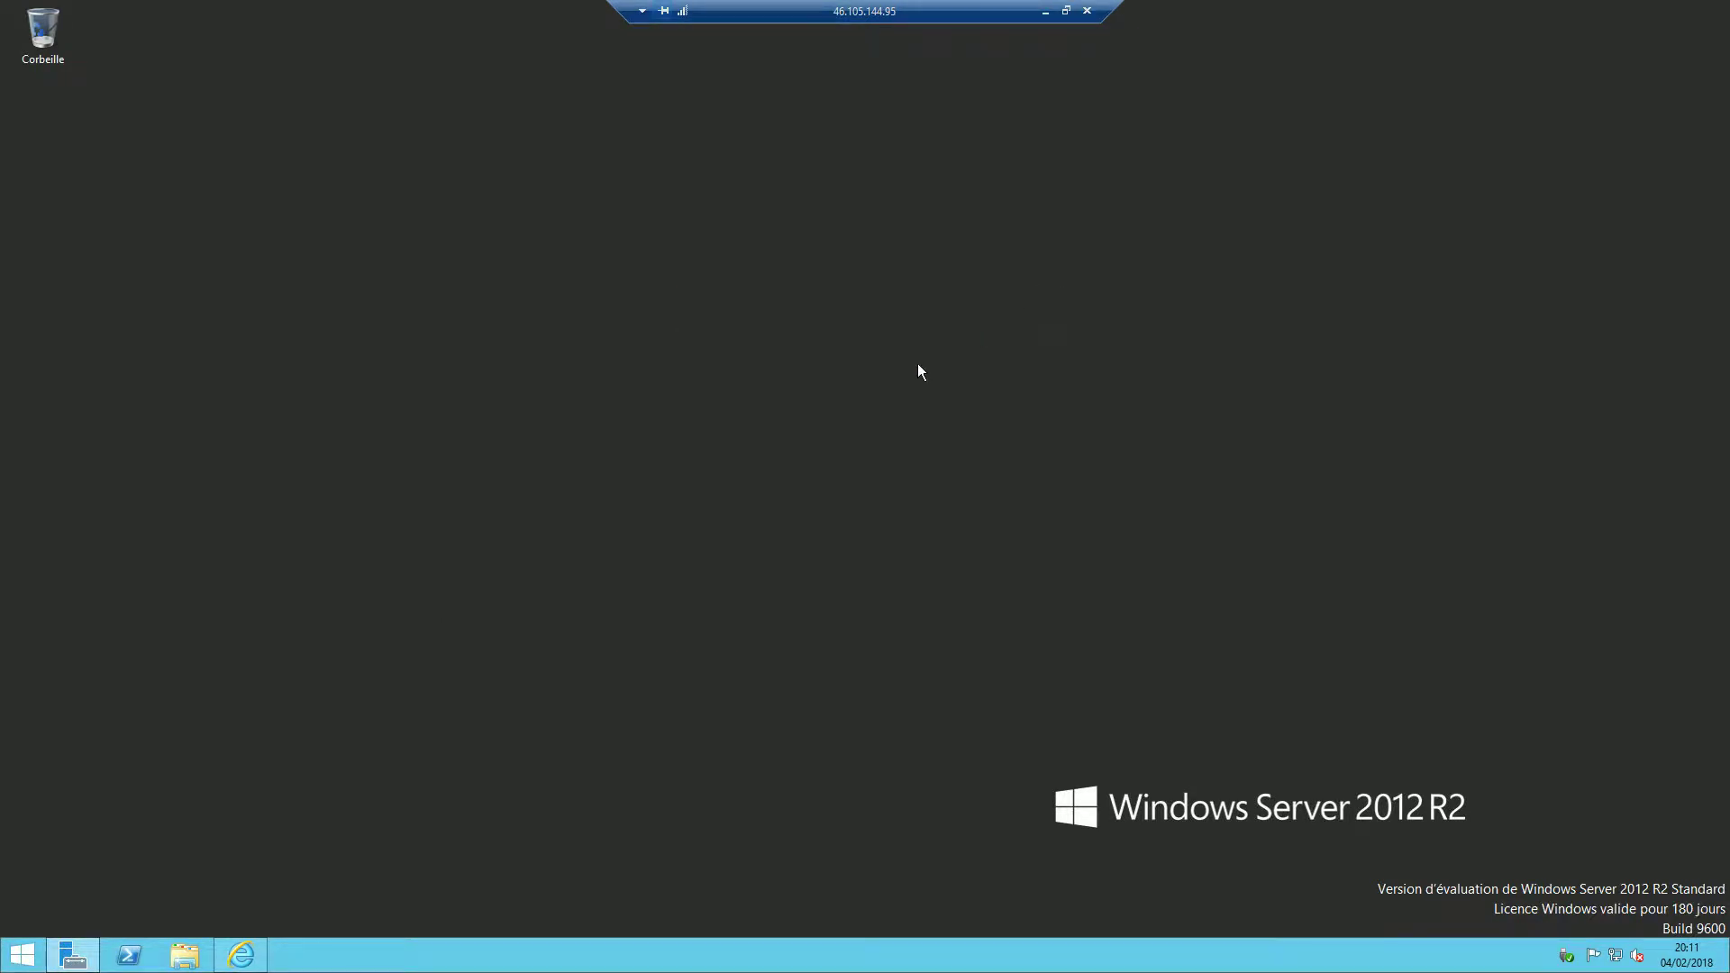
left_click(74, 955)
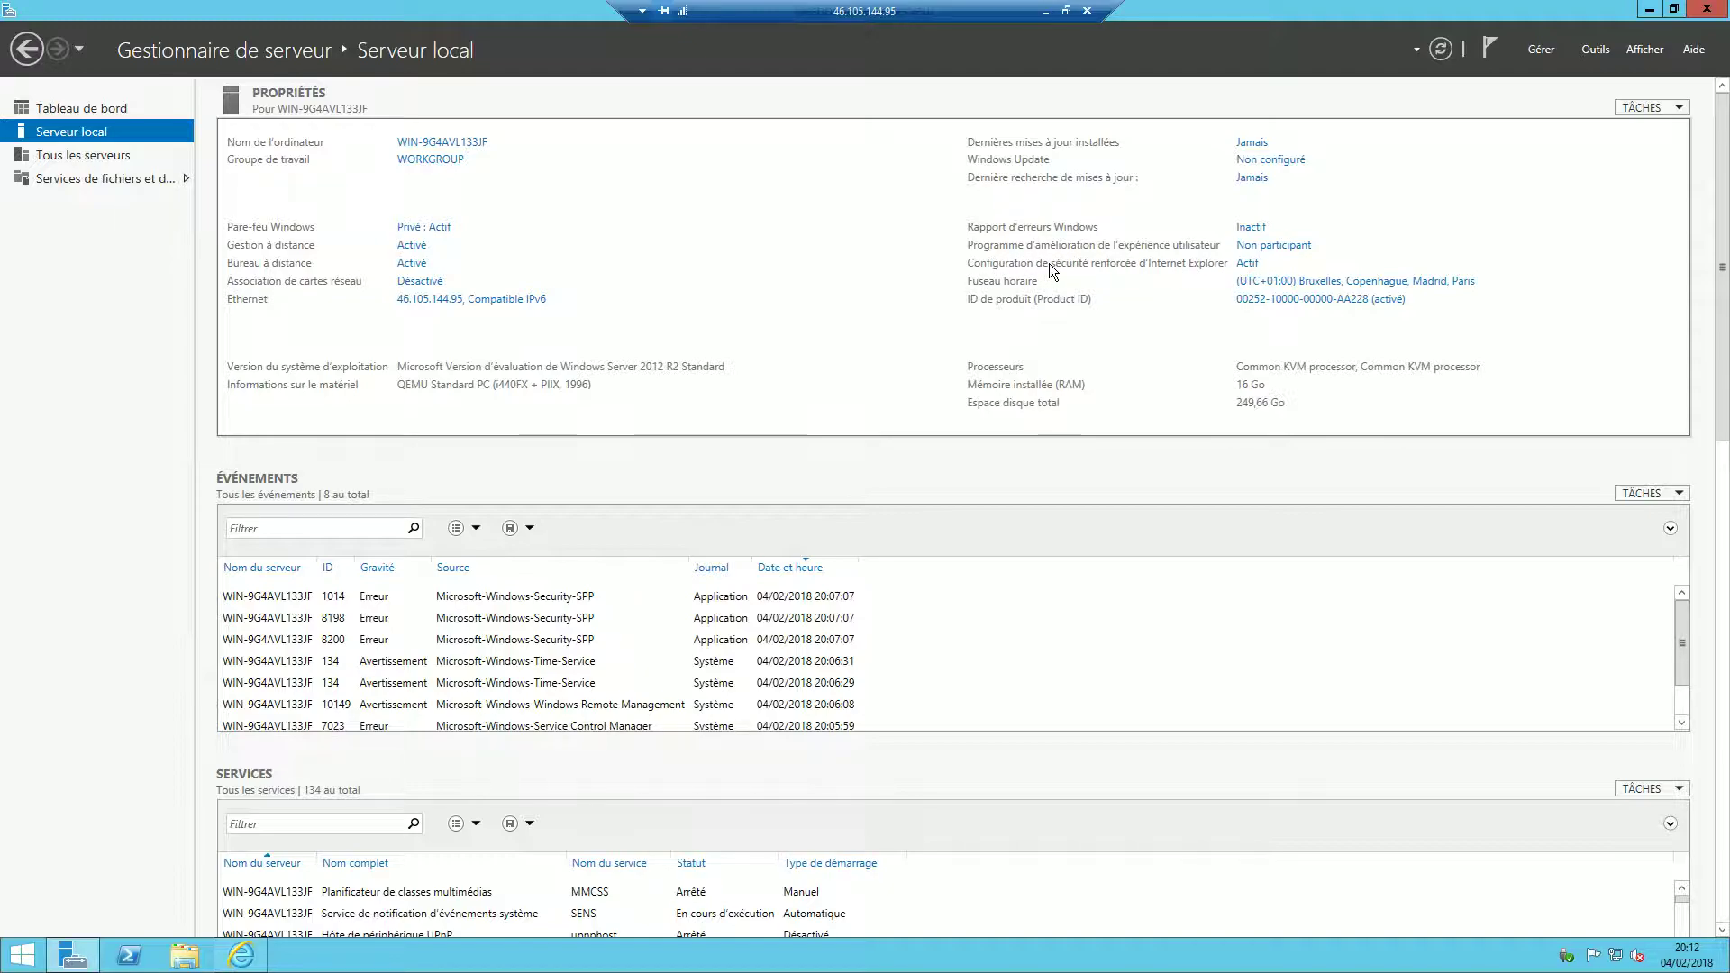
left_click(1247, 264)
left_click(764, 455)
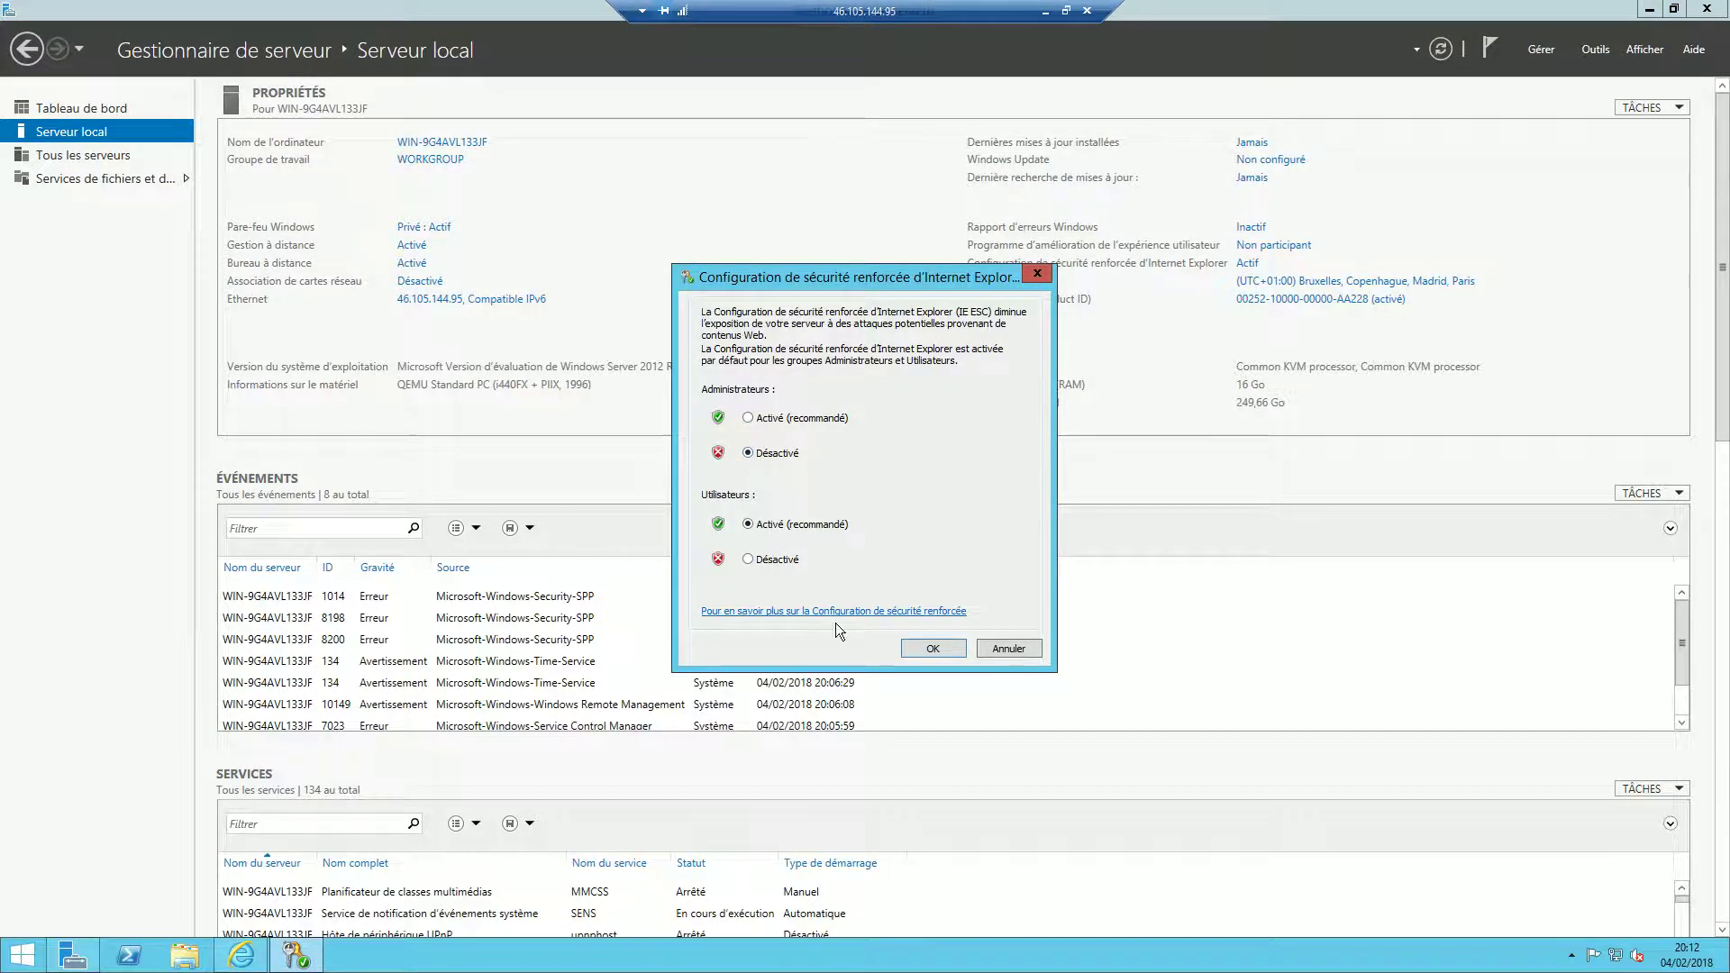
left_click(915, 647)
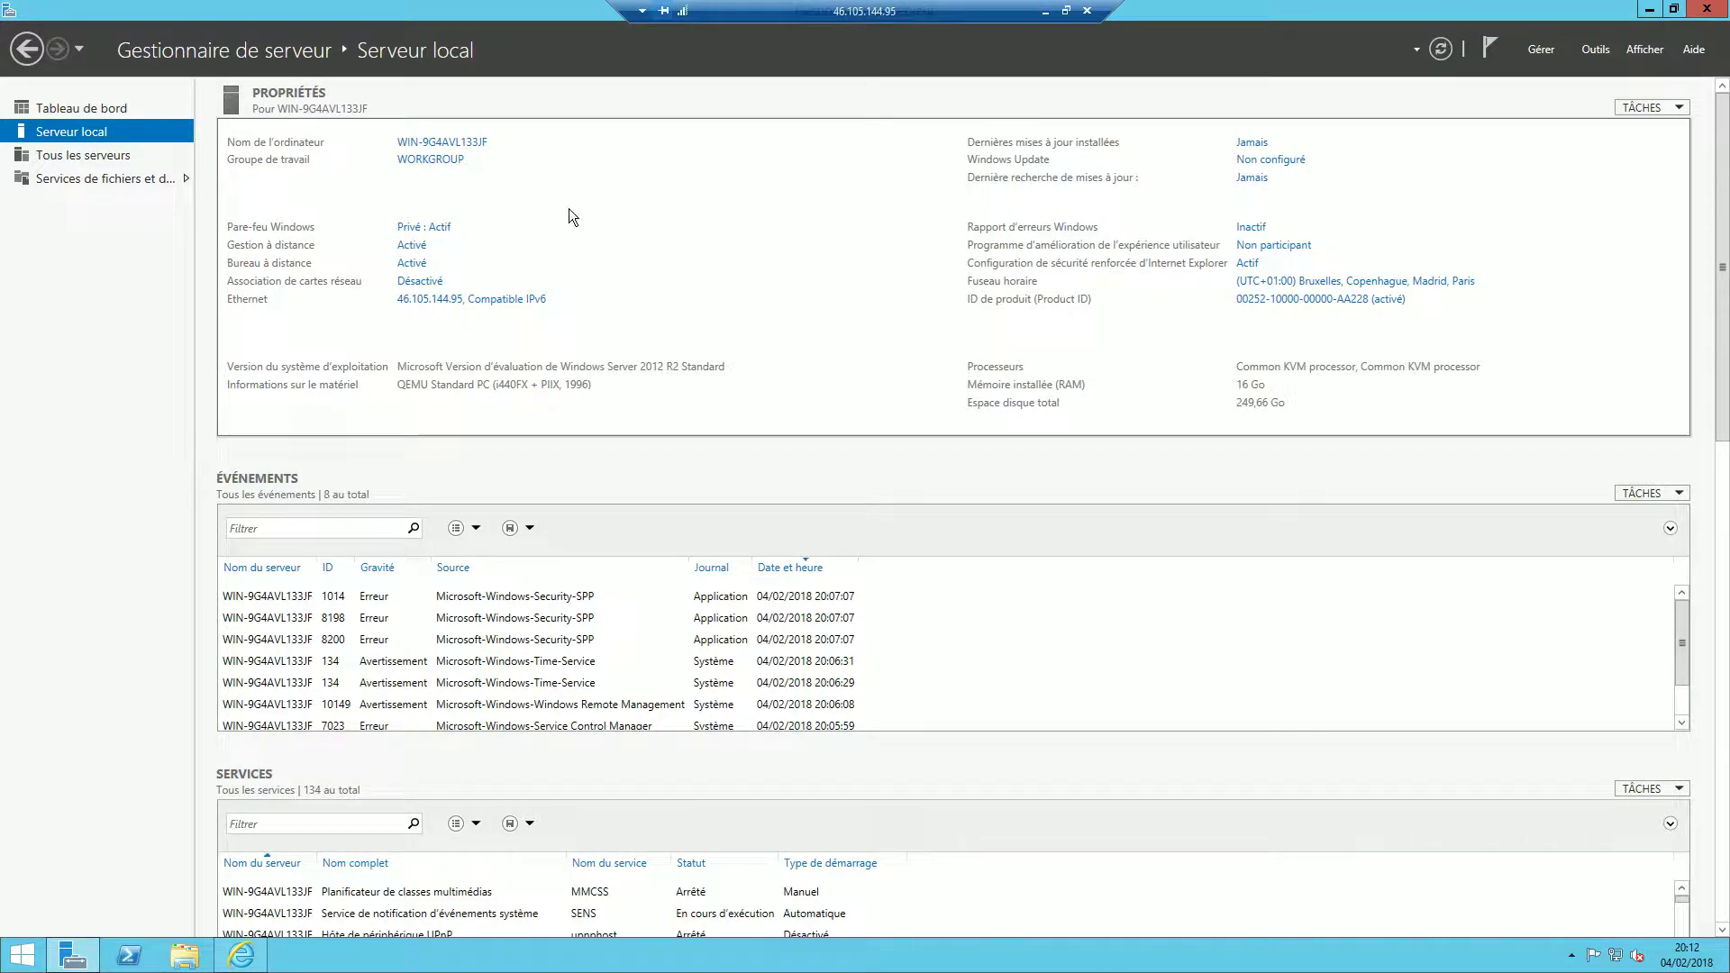
left_click(1706, 8)
left_click(22, 955)
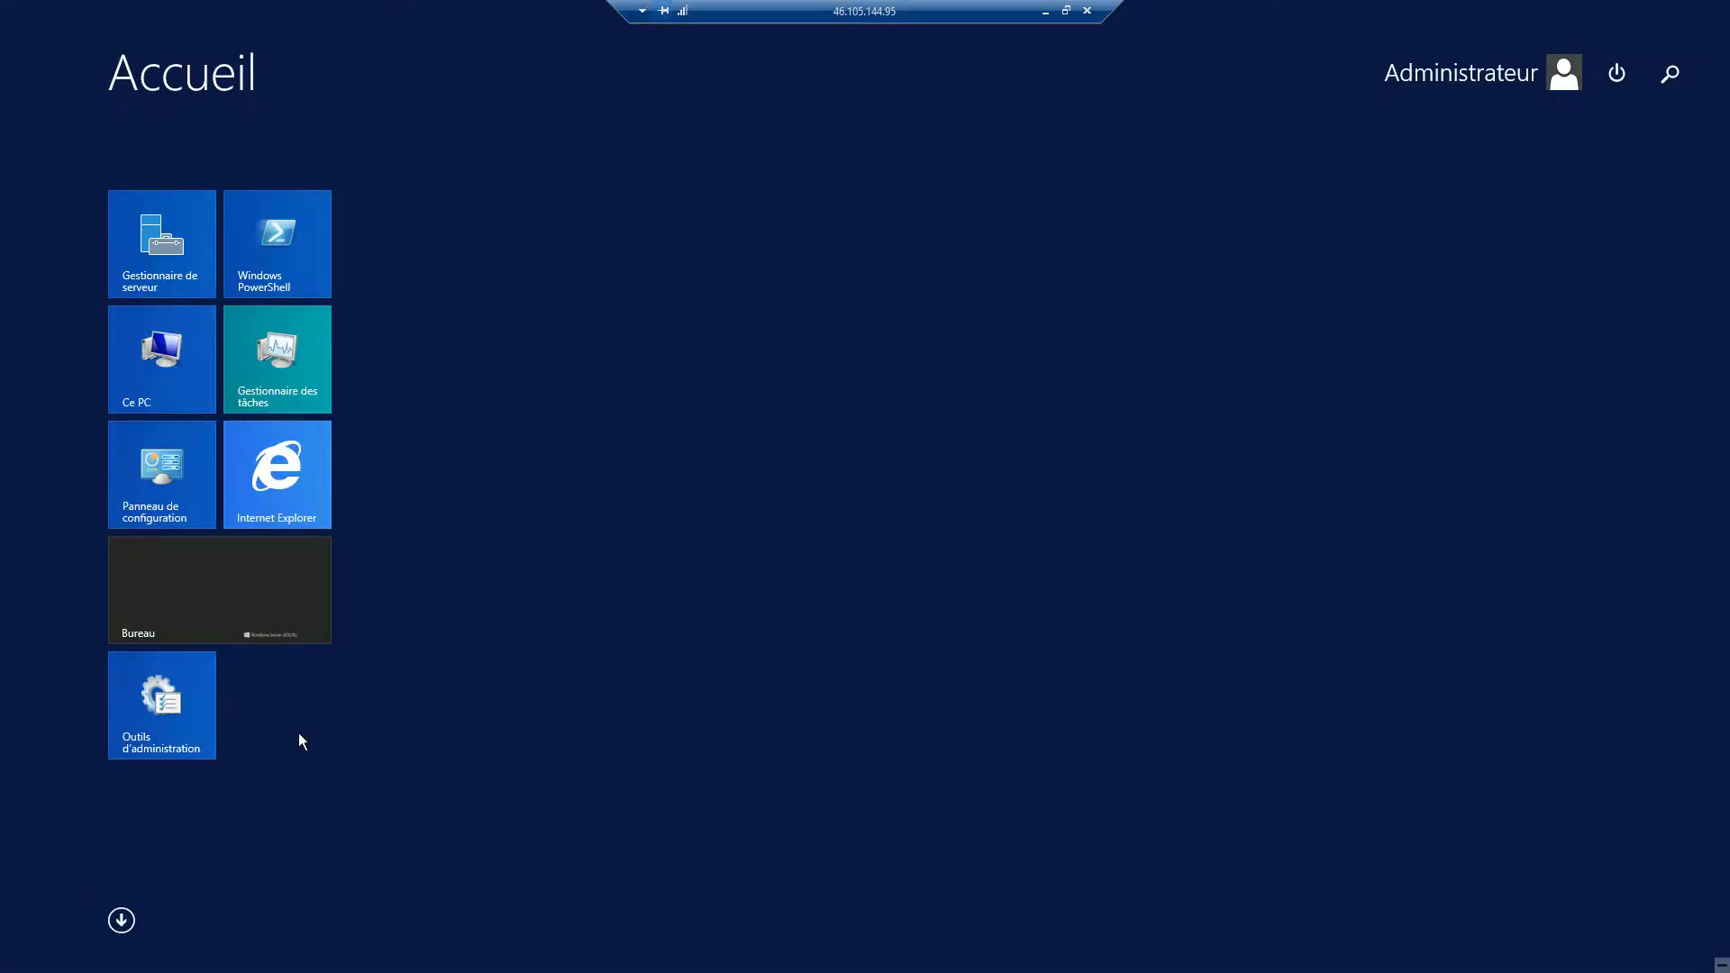
In Internet Explorer, trust google.fr and start the Chrome for Windows download, accepting the terms
left_click(277, 474)
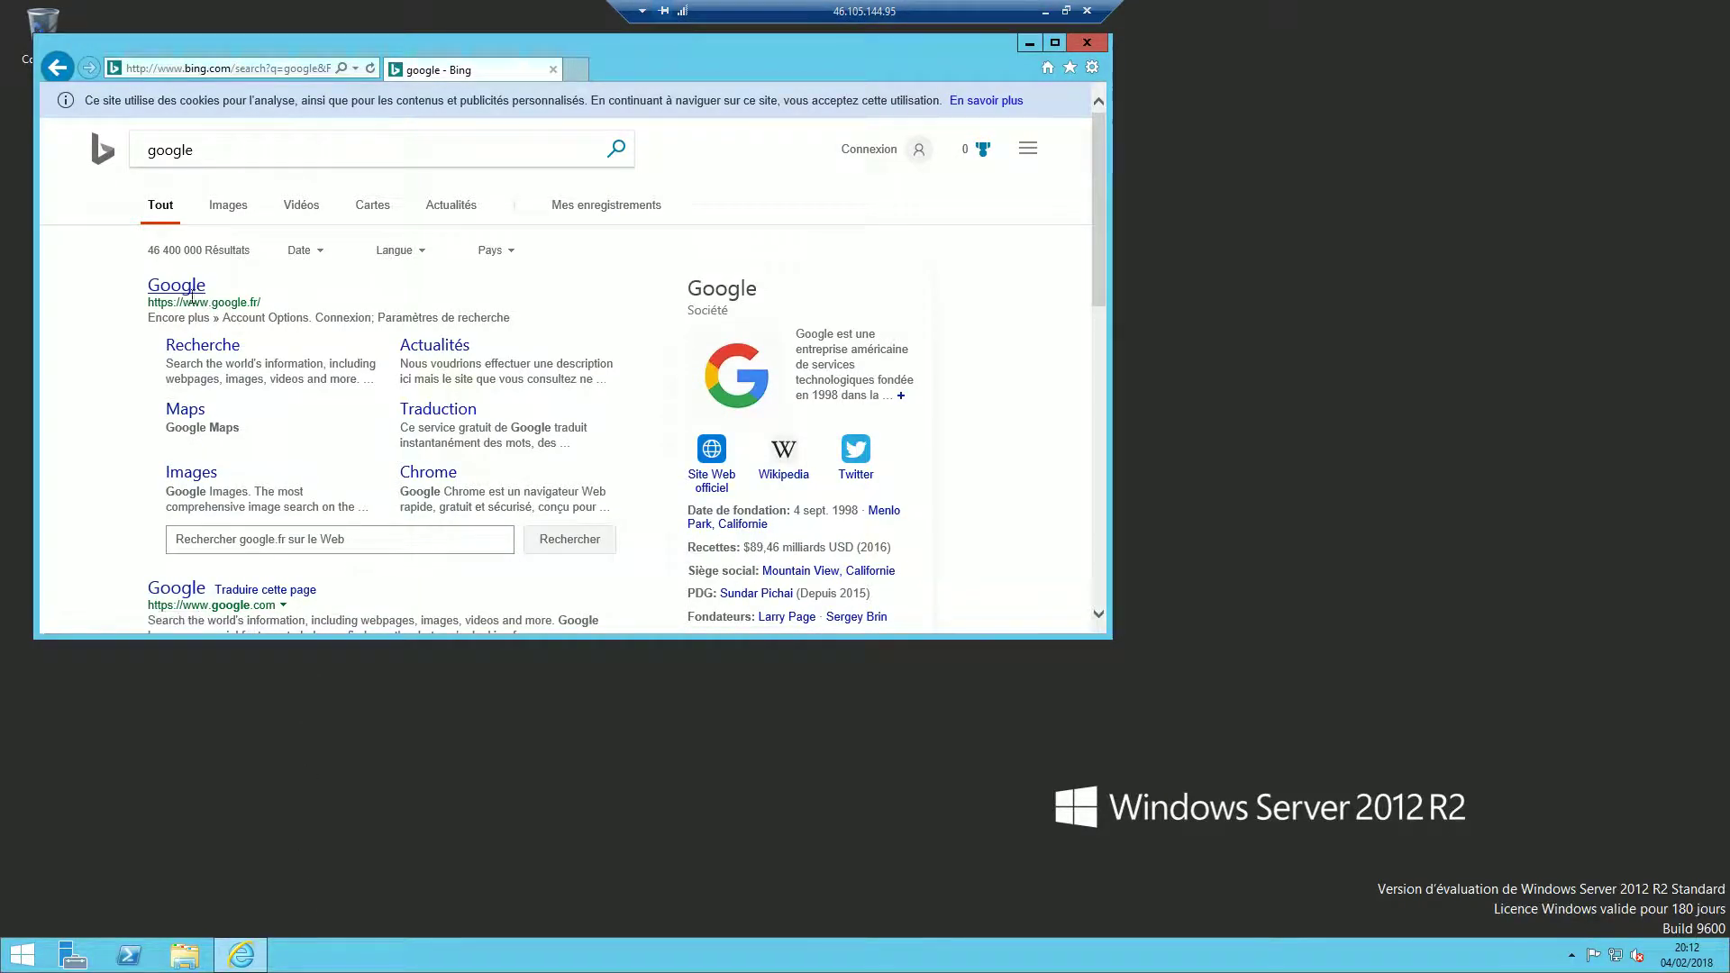
left_click(438, 475)
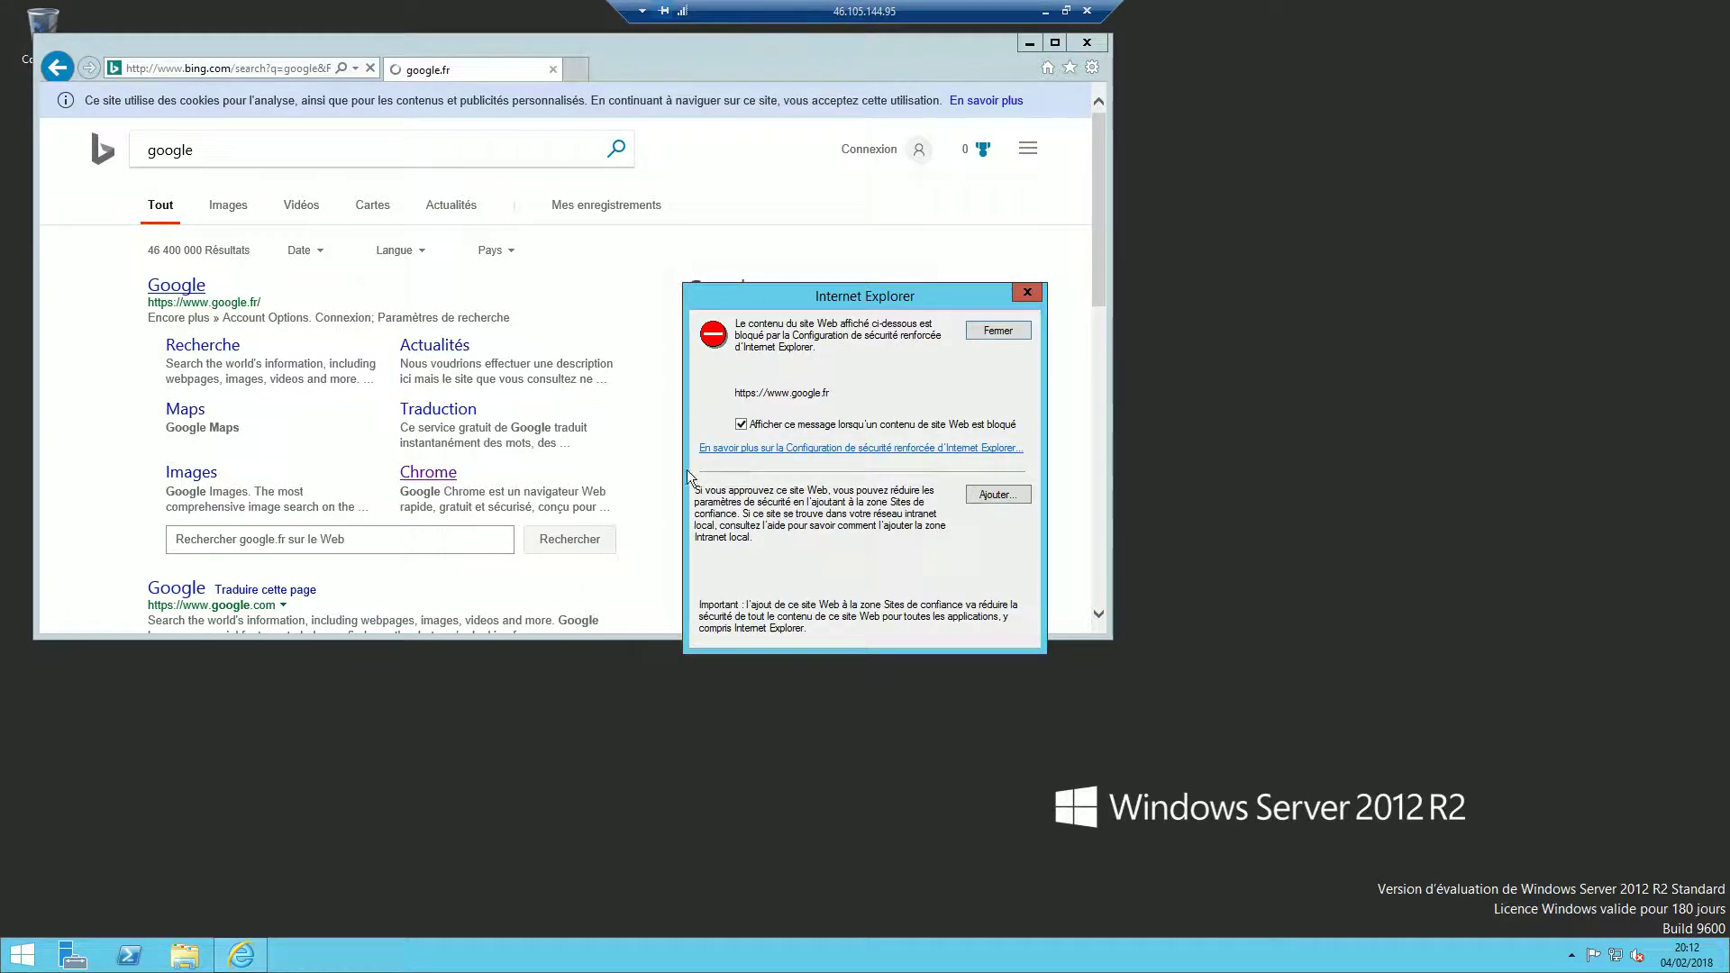
left_click(999, 493)
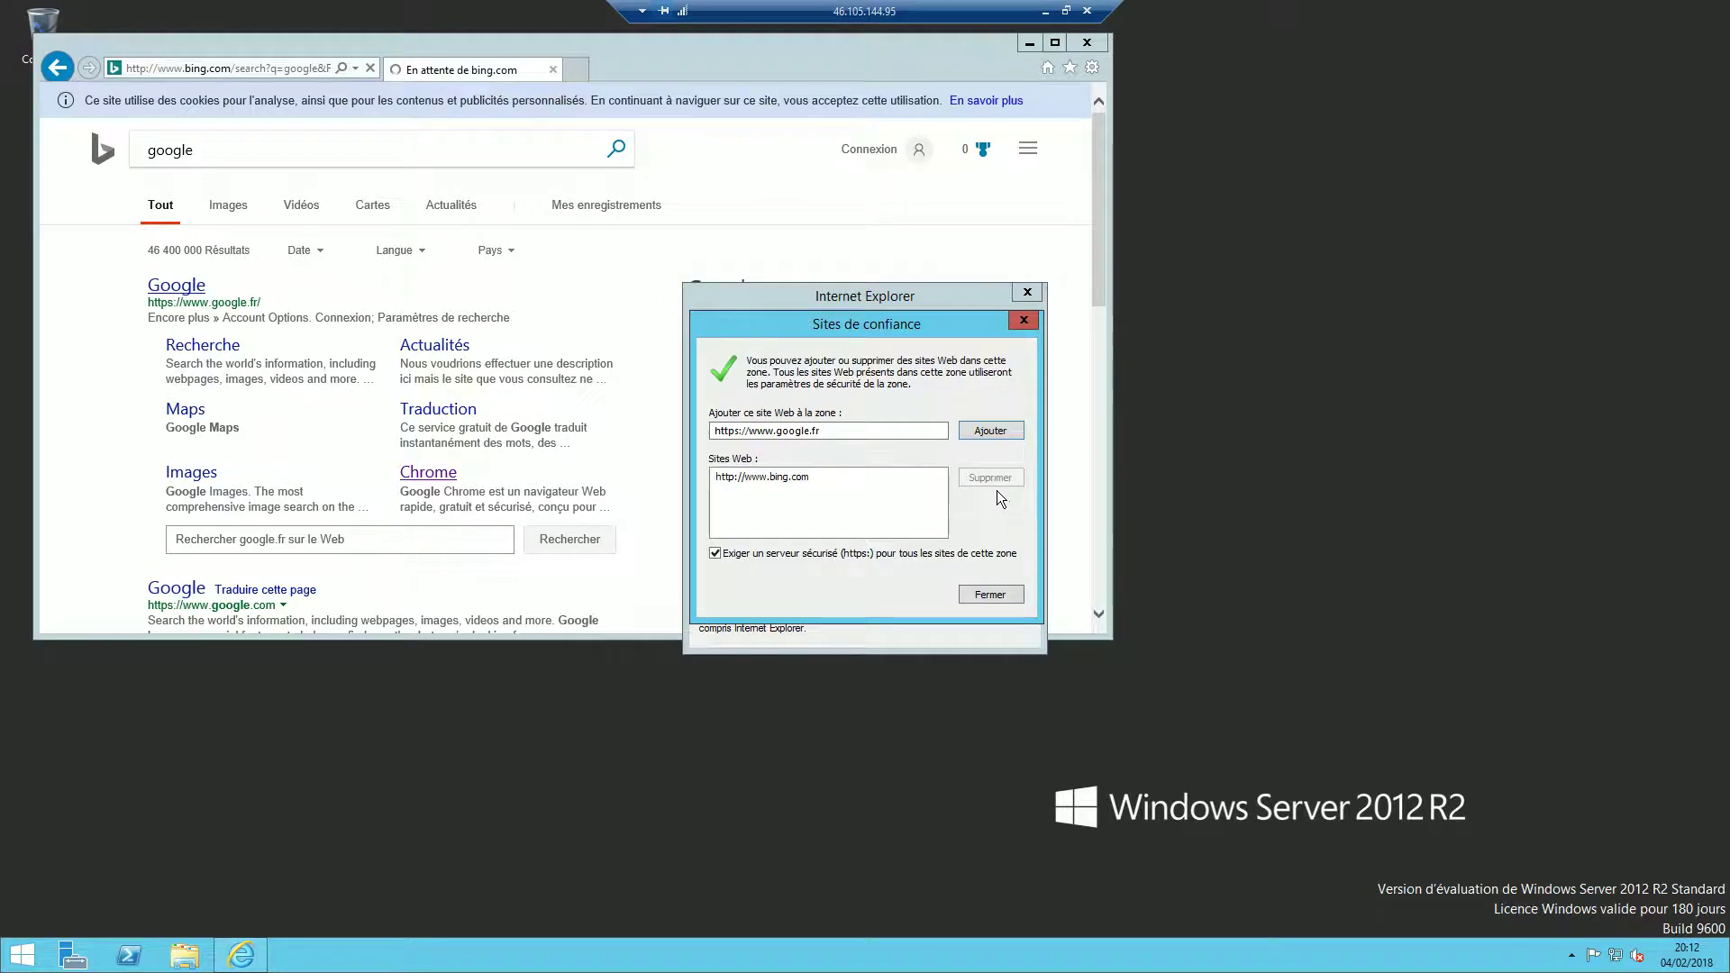
left_click(987, 431)
left_click(988, 593)
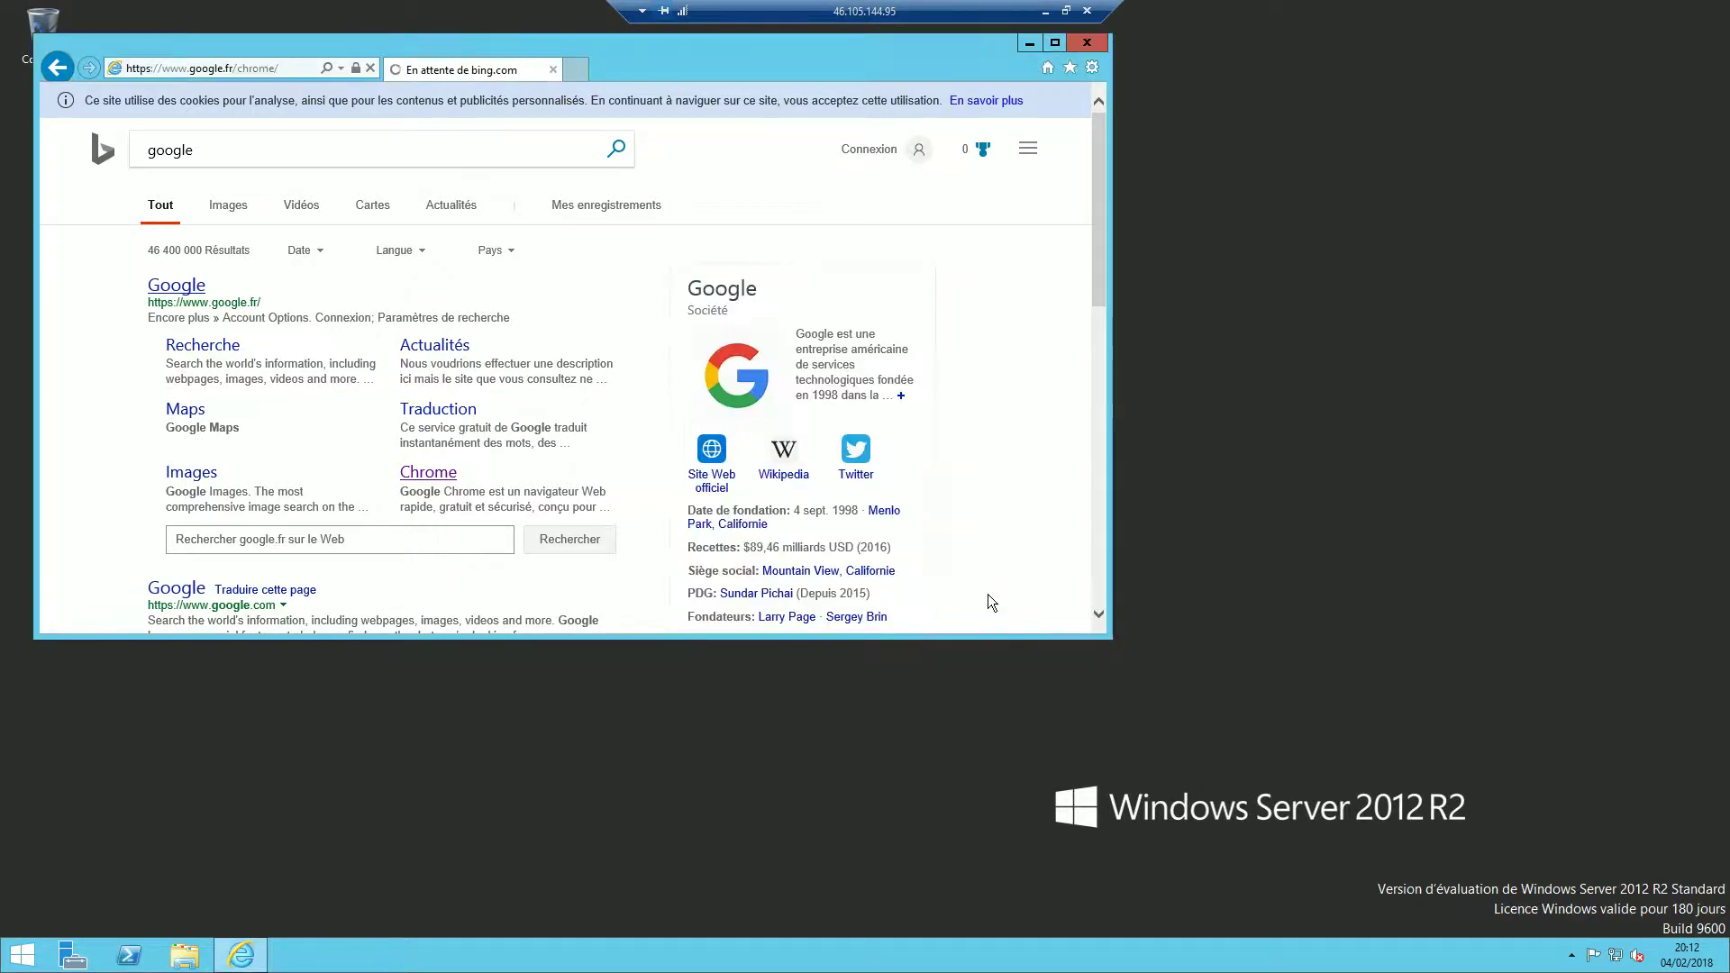
left_click(607, 343)
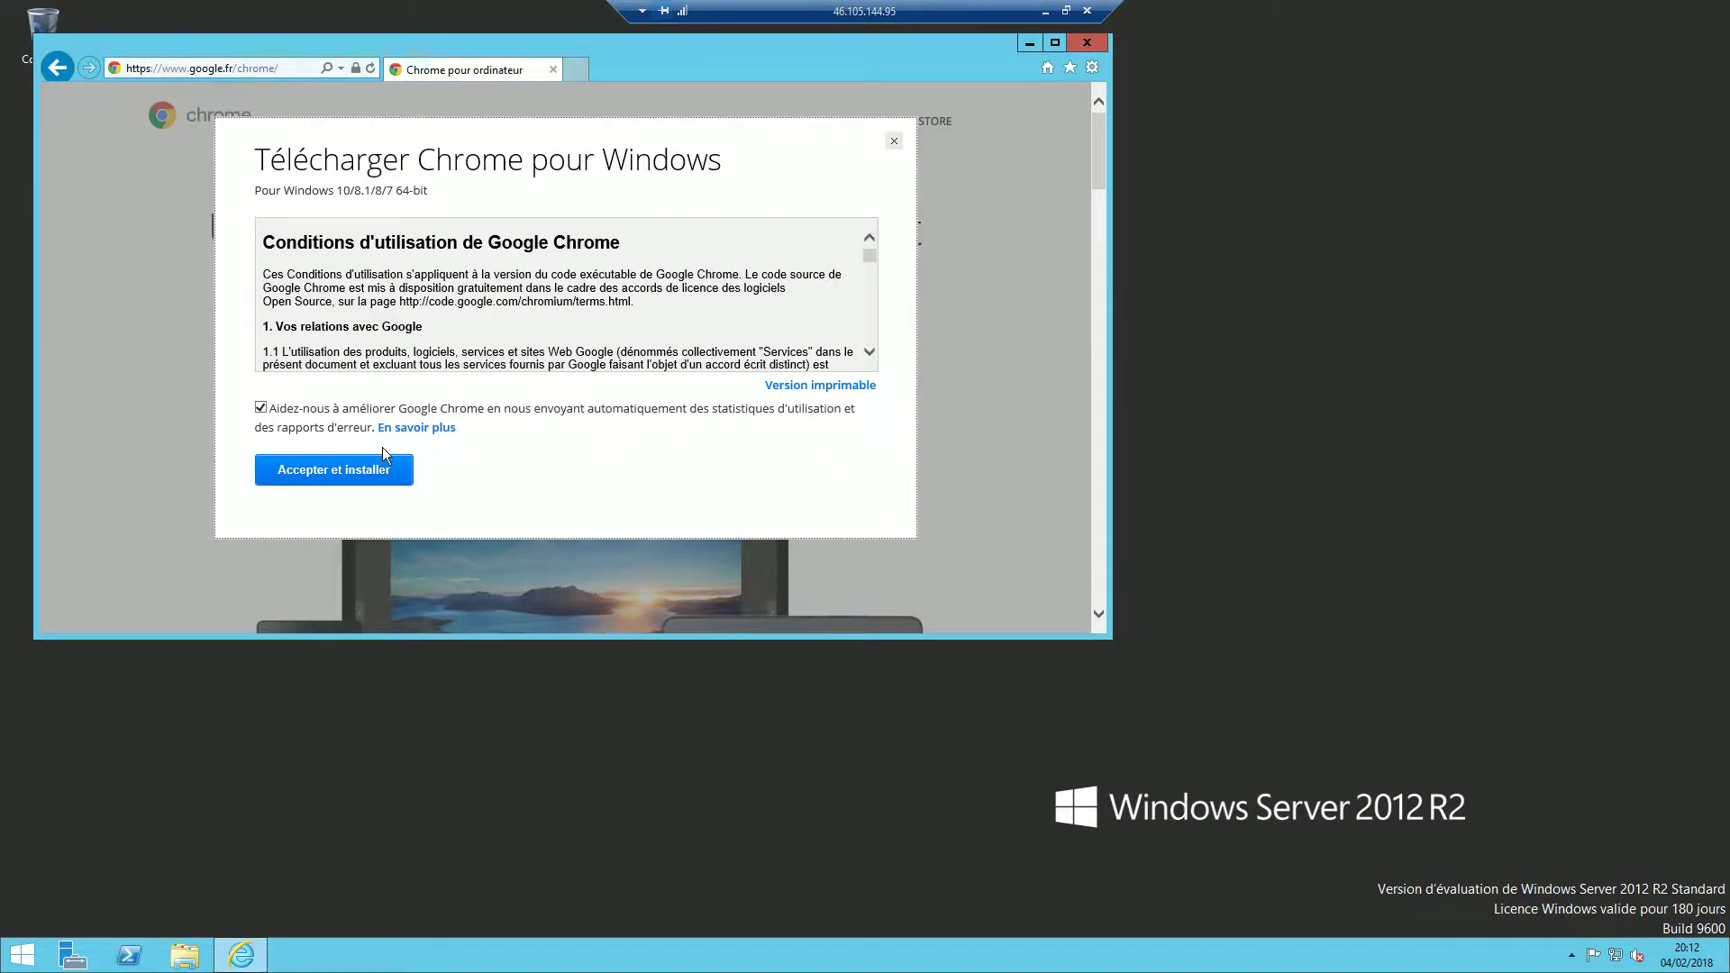
left_click(274, 467)
Run ChromeSetup and make Google Chrome the default browser for web pages
left_click(769, 618)
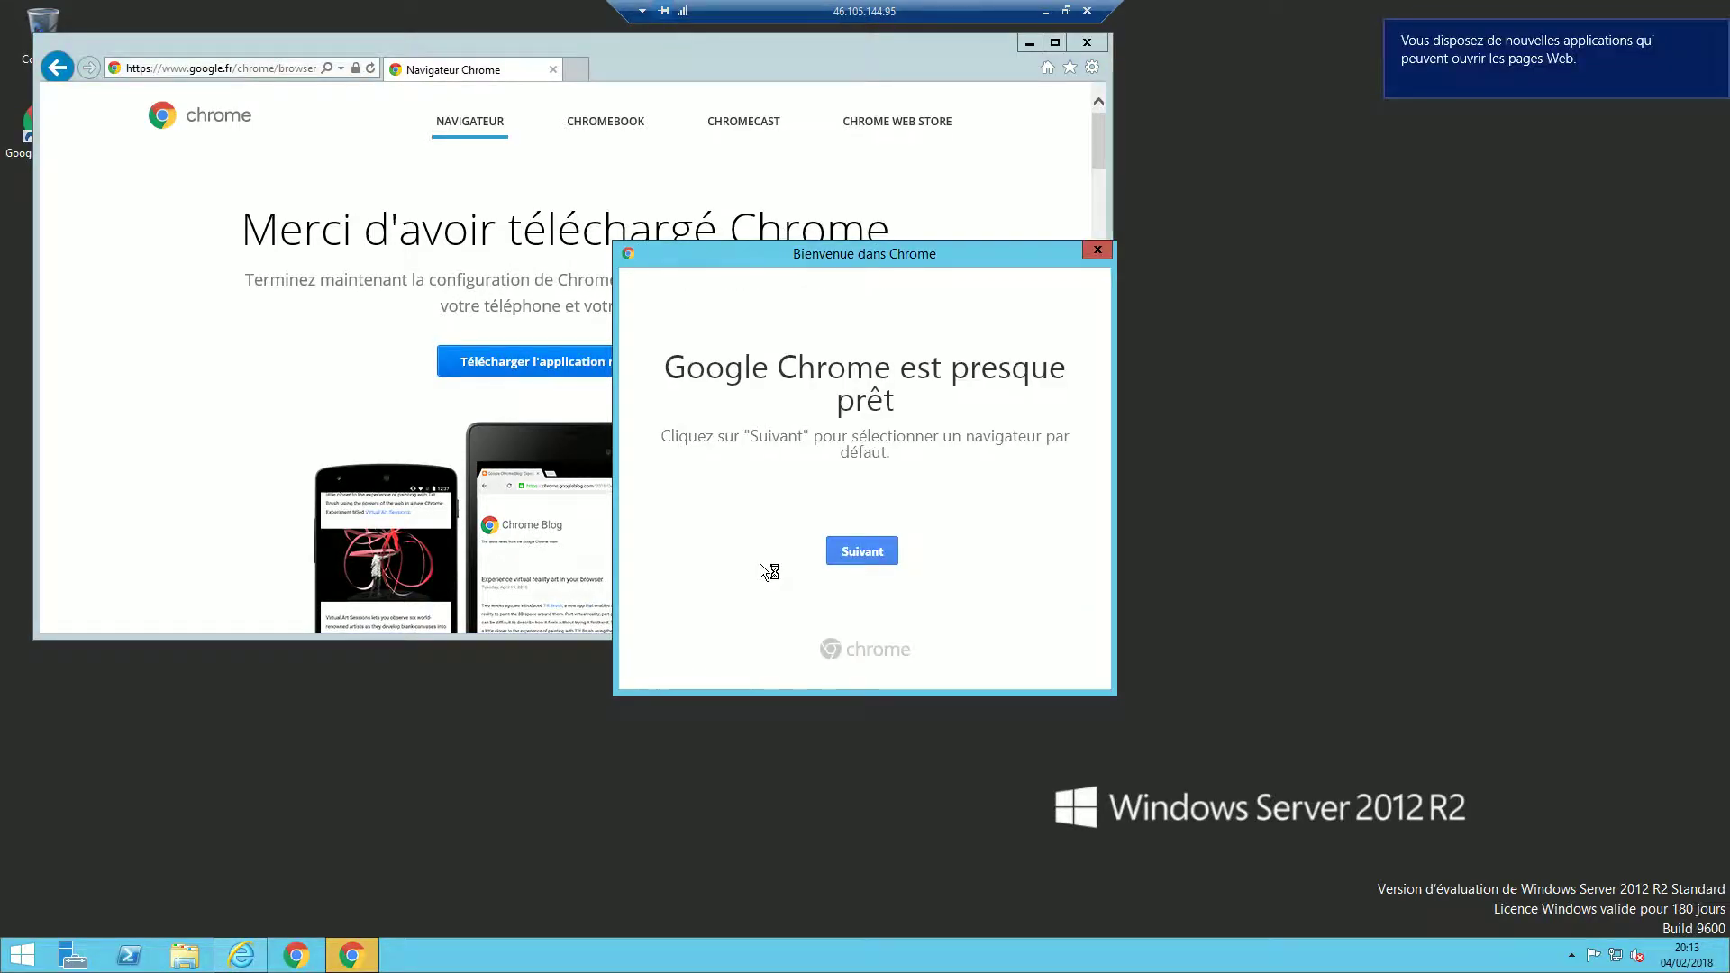
left_click(849, 553)
left_click(770, 389)
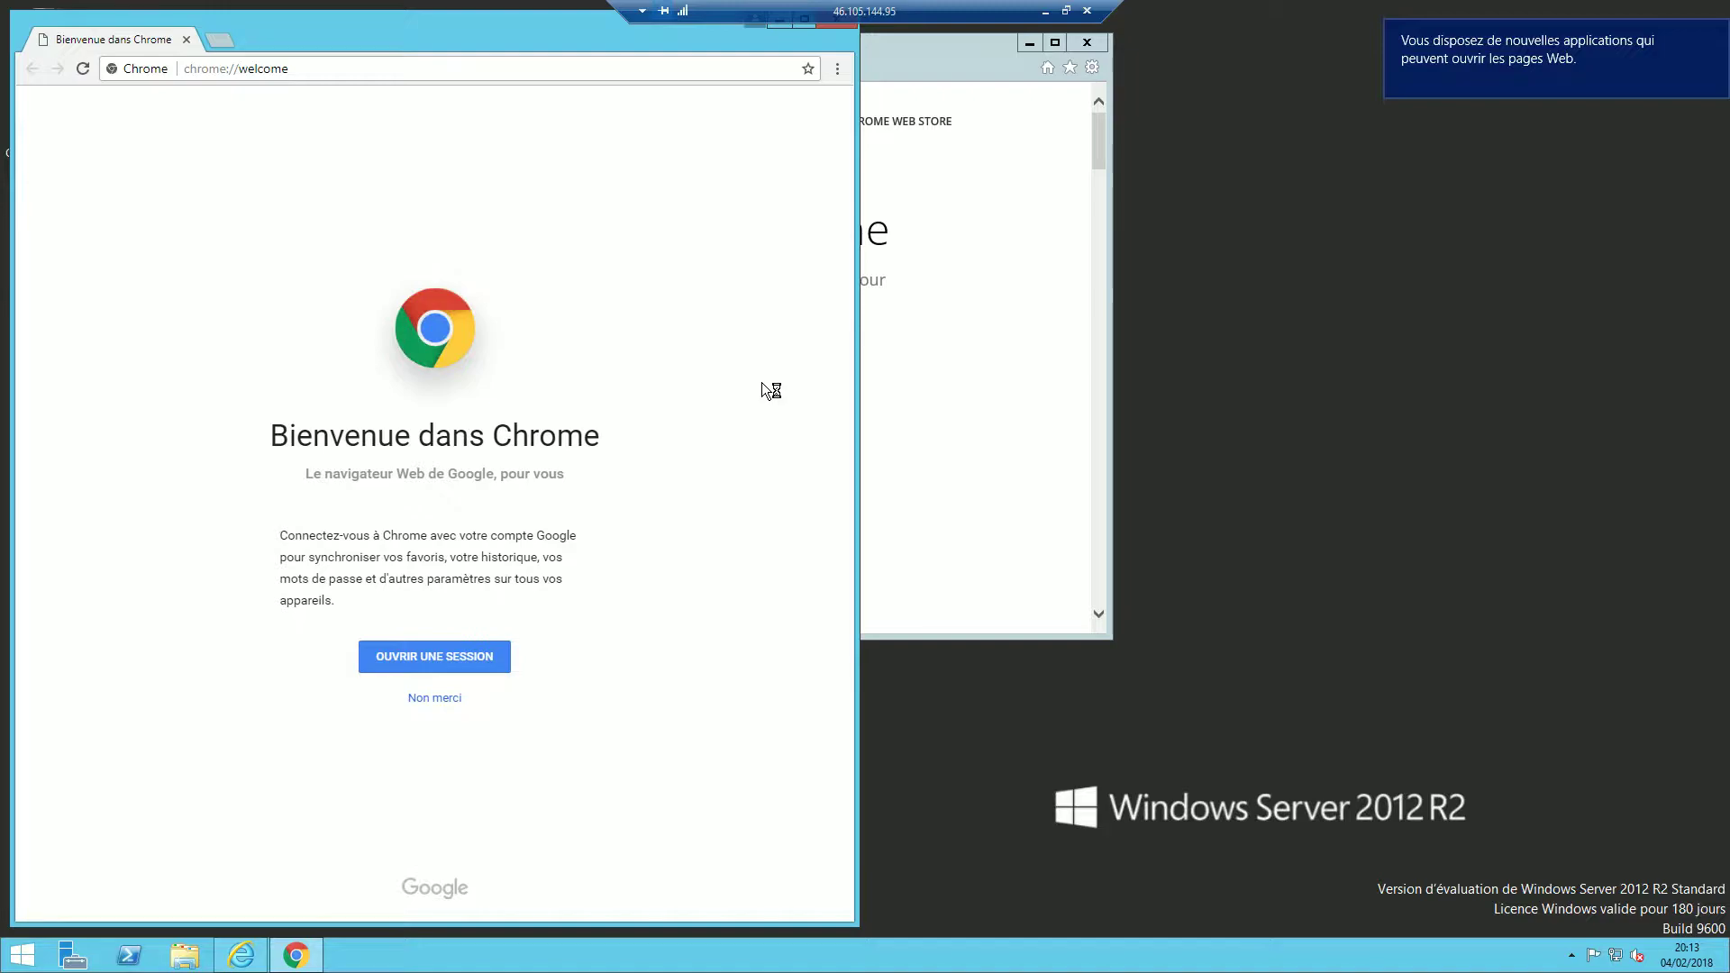
left_click(1485, 57)
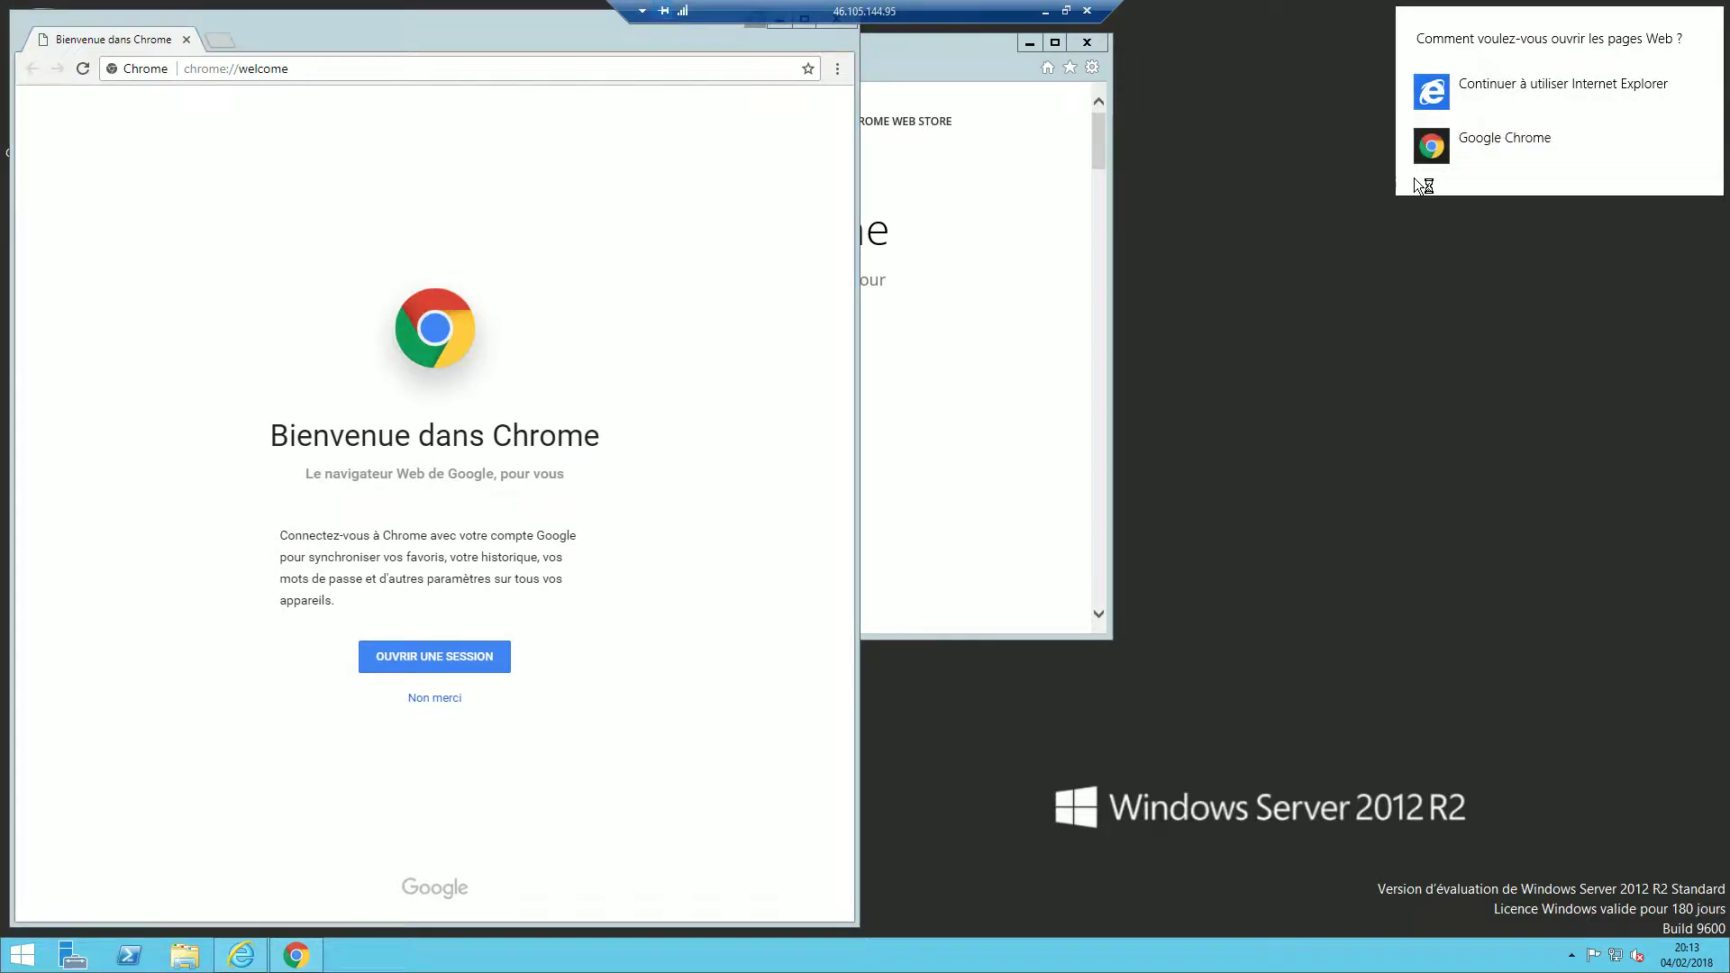
left_click(1531, 144)
Close the Chrome welcome window and Internet Explorer, then test Chrome from its desktop shortcut
left_click_drag(561, 52, 681, 77)
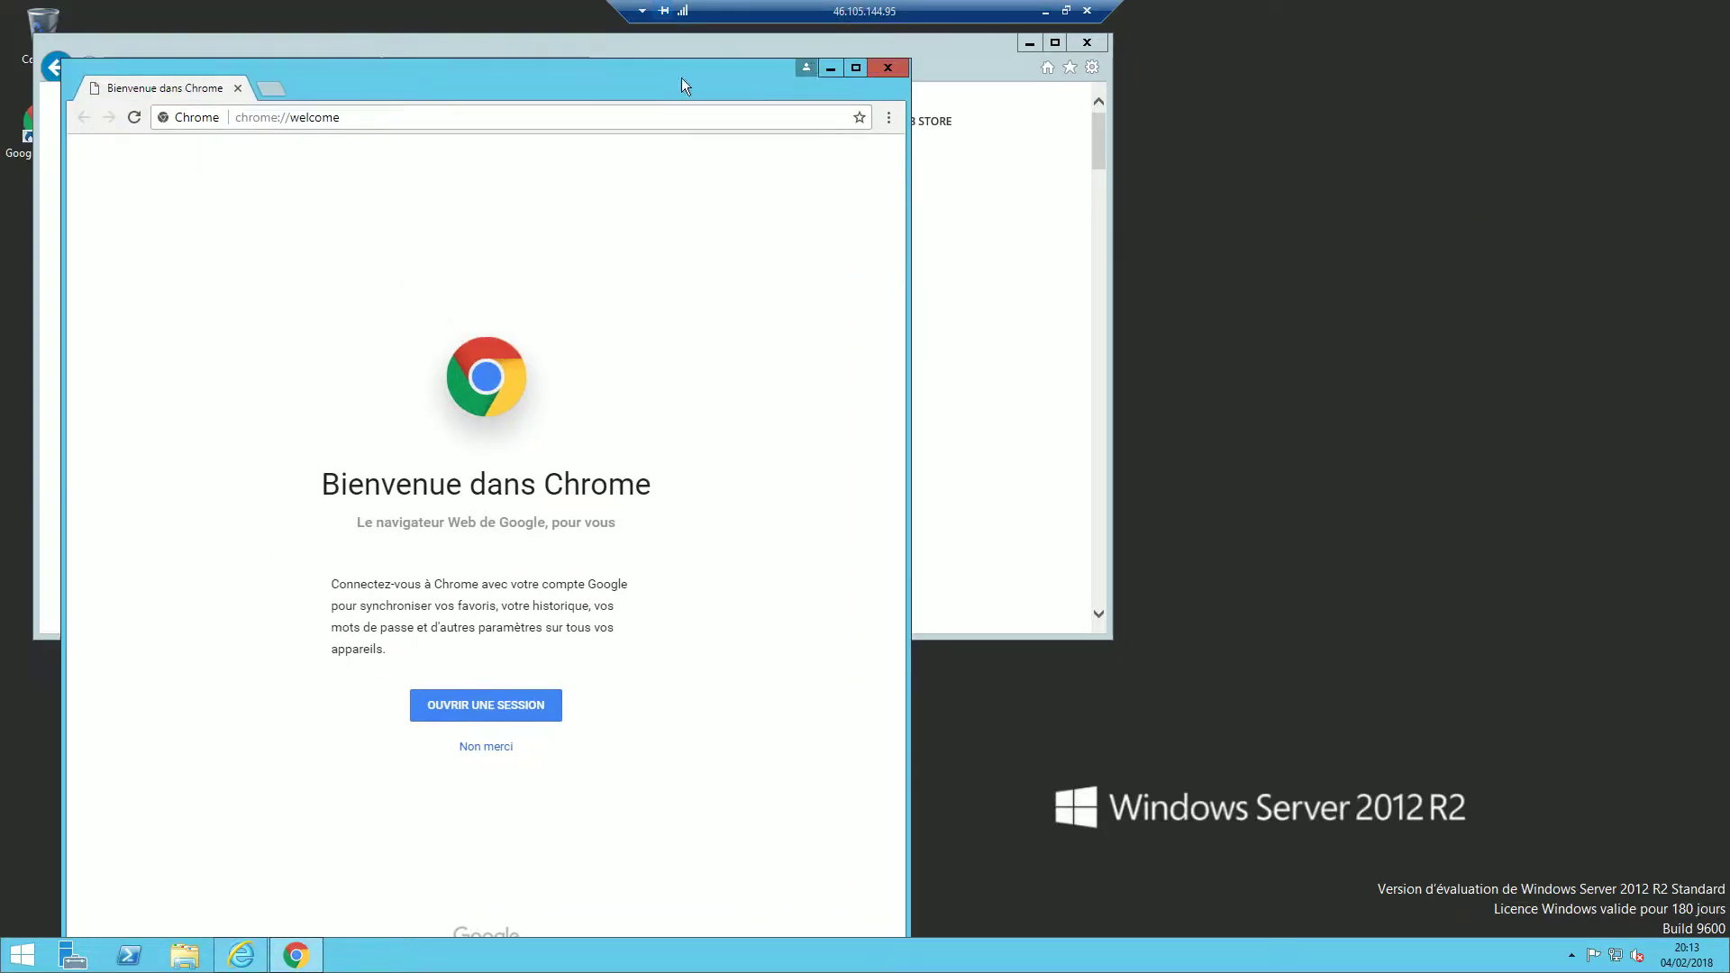
left_click(888, 65)
left_click(1087, 47)
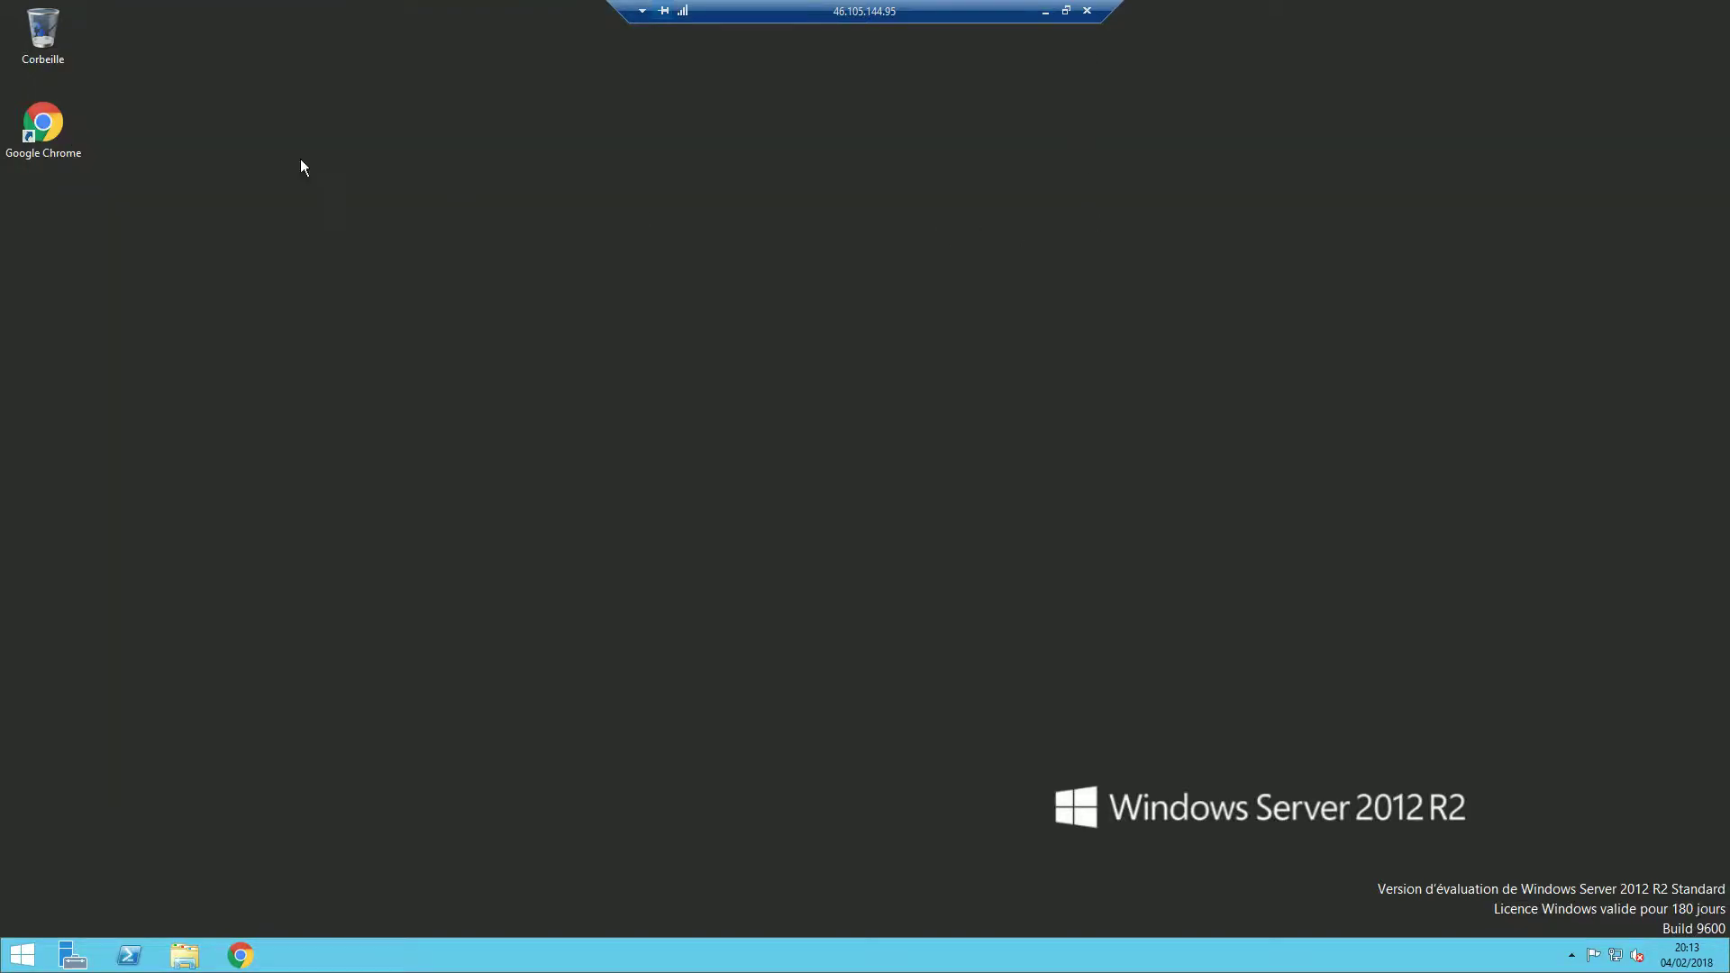
double_click(42, 124)
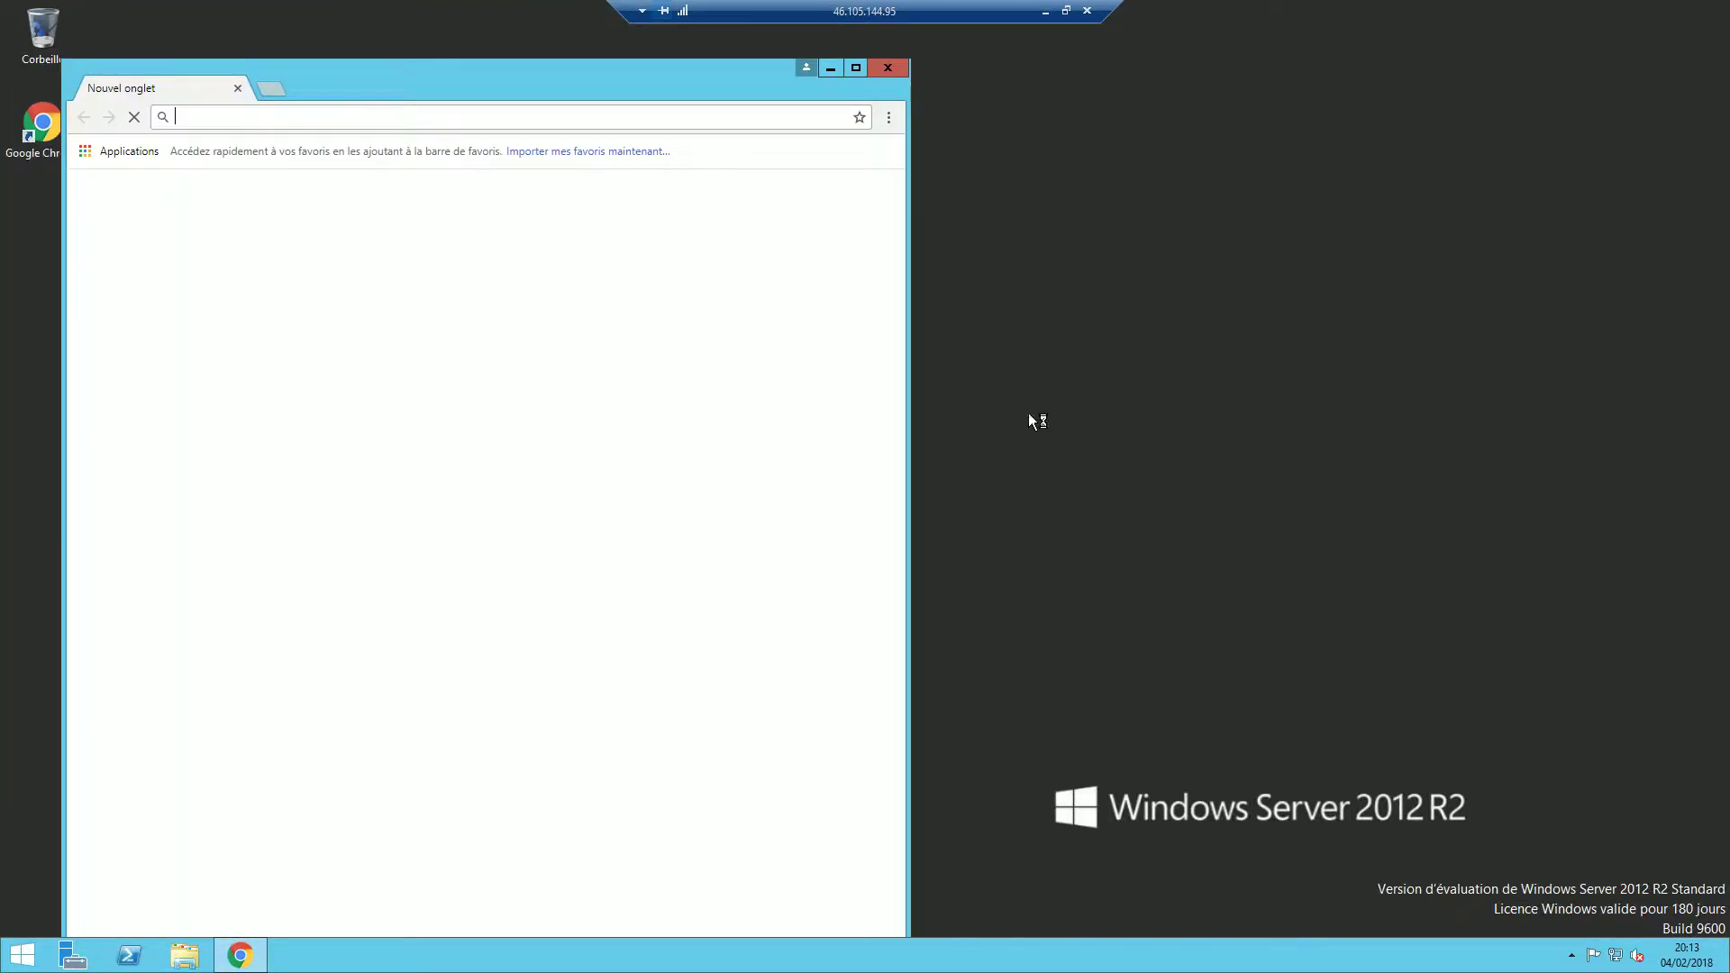
left_click(888, 70)
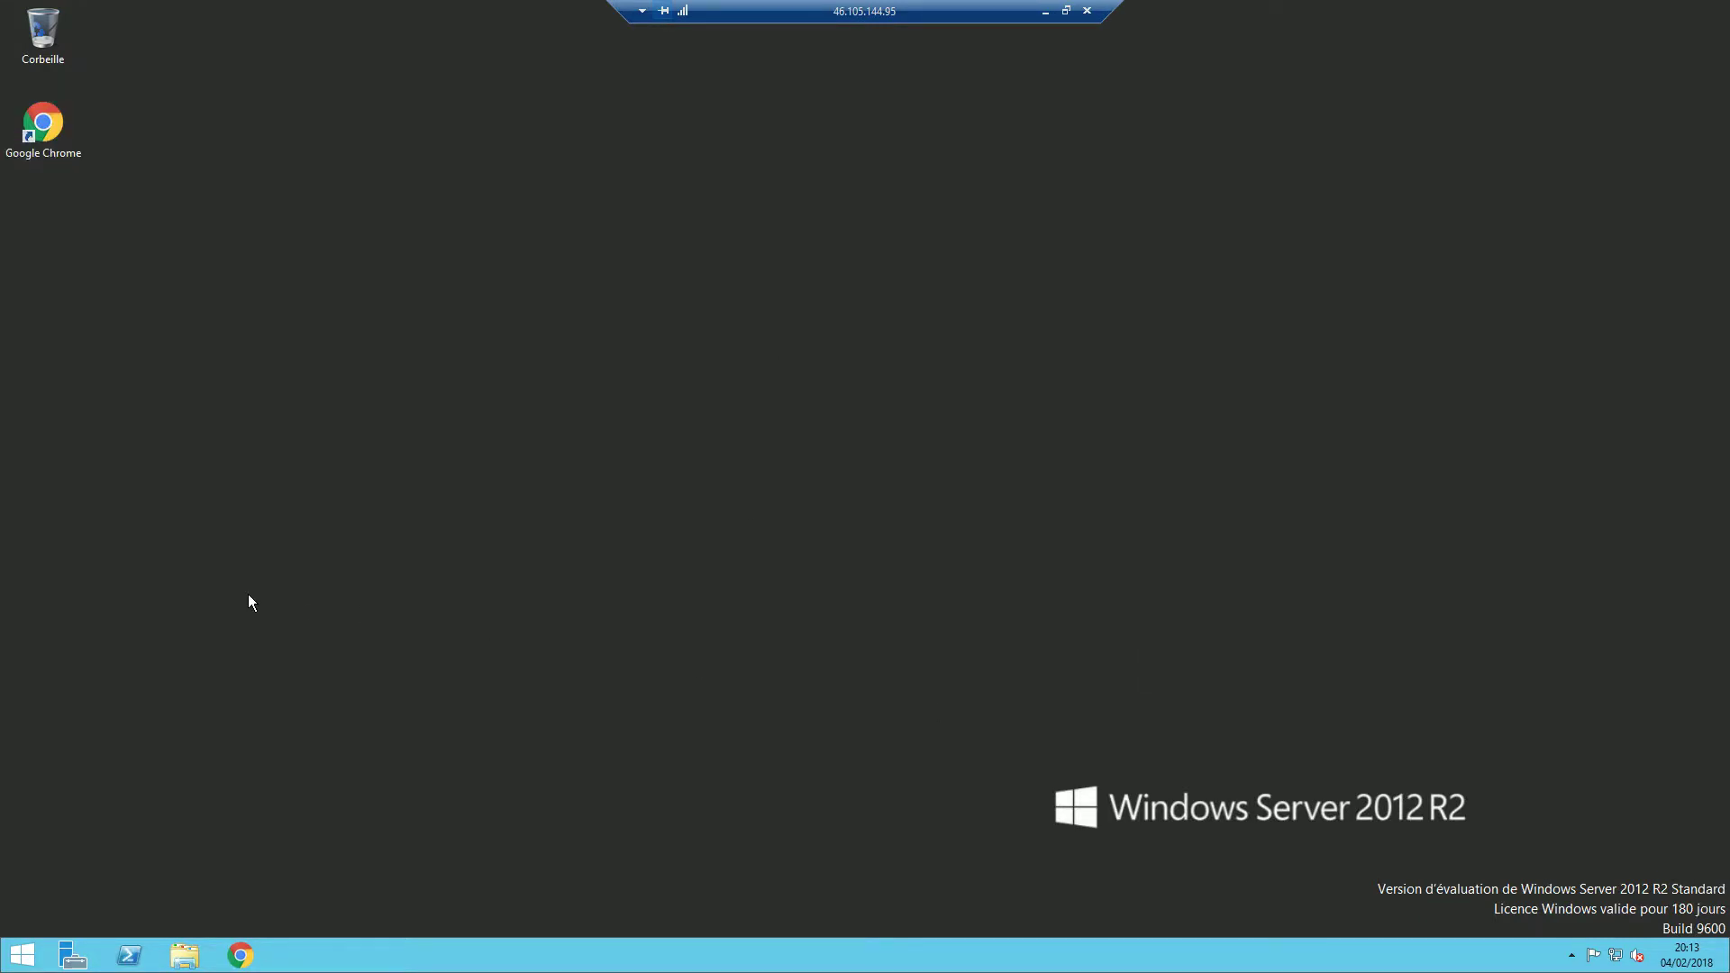
From Server Manager's Local Server, open Windows Firewall with Advanced Security at Inbound Rules
left_click(22, 954)
left_click(171, 271)
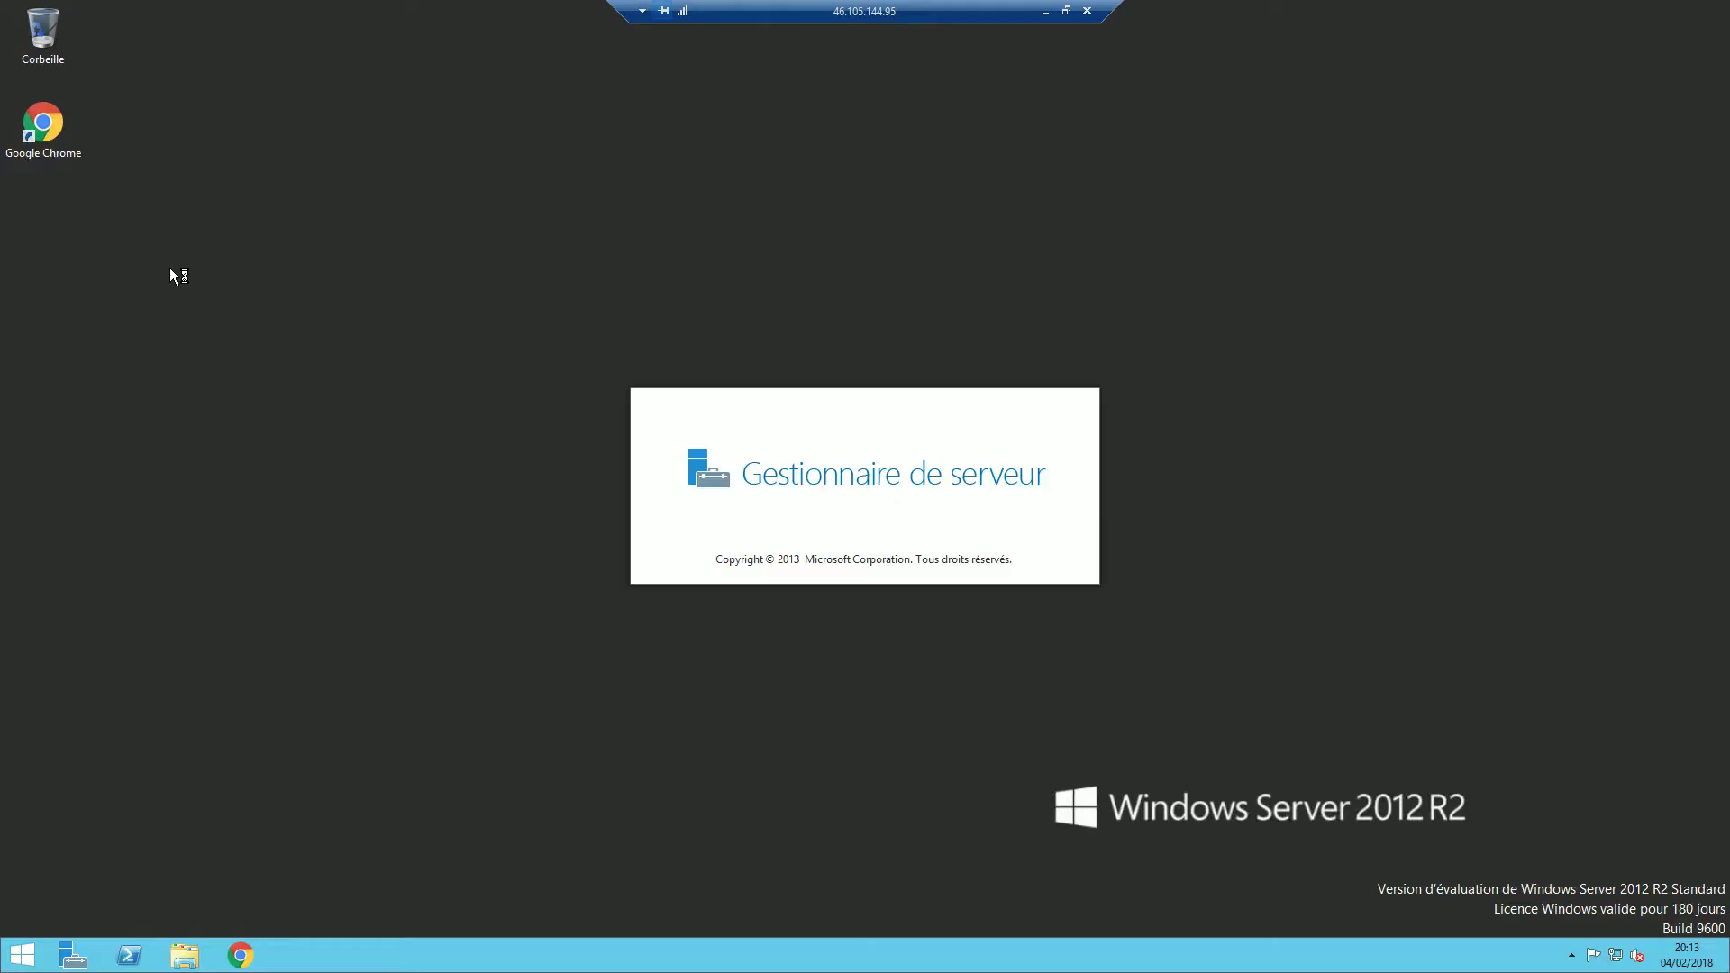
left_click(80, 130)
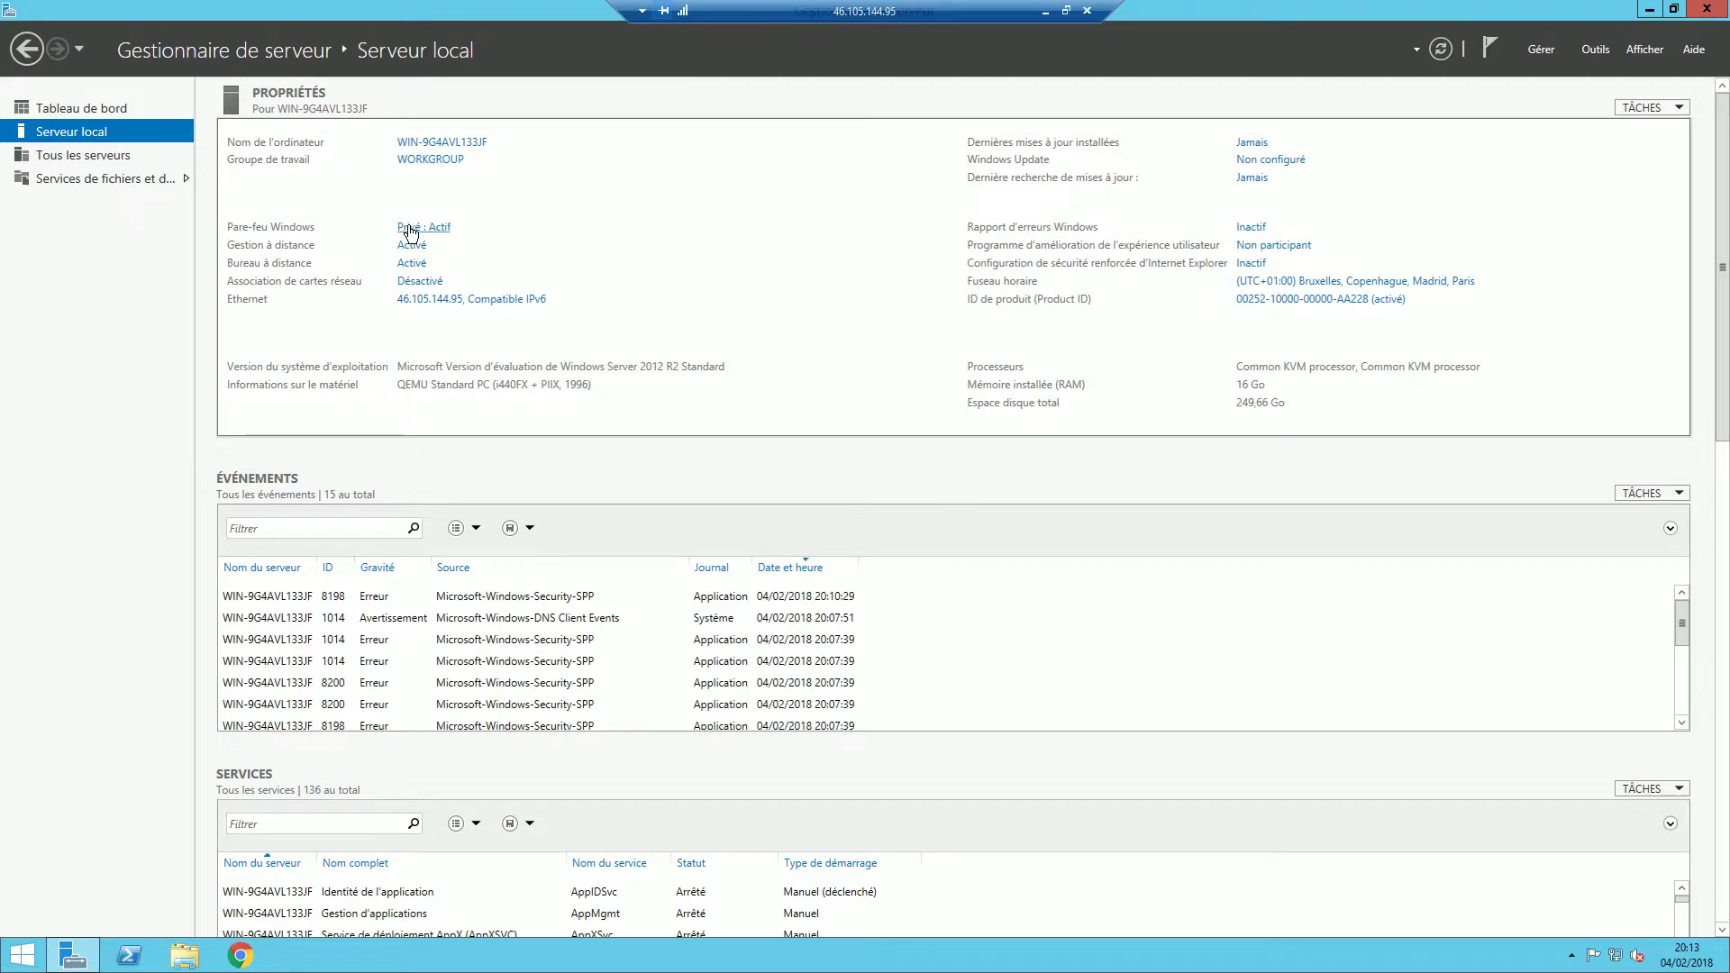
left_click(410, 228)
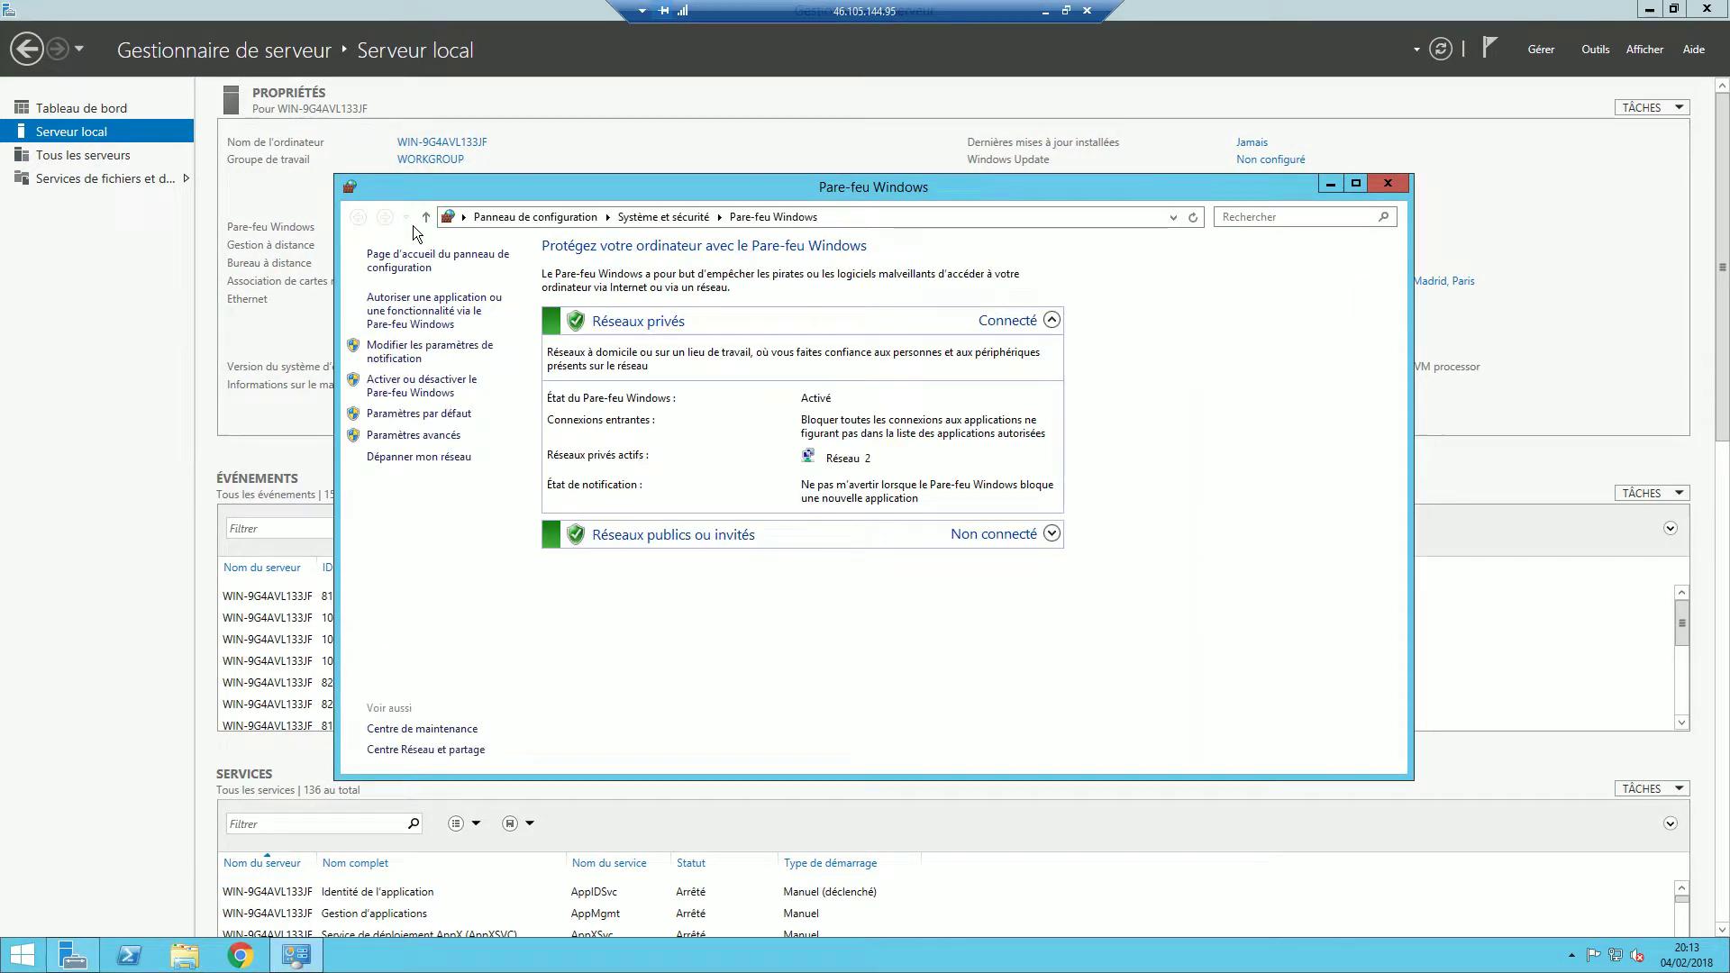
left_click(414, 435)
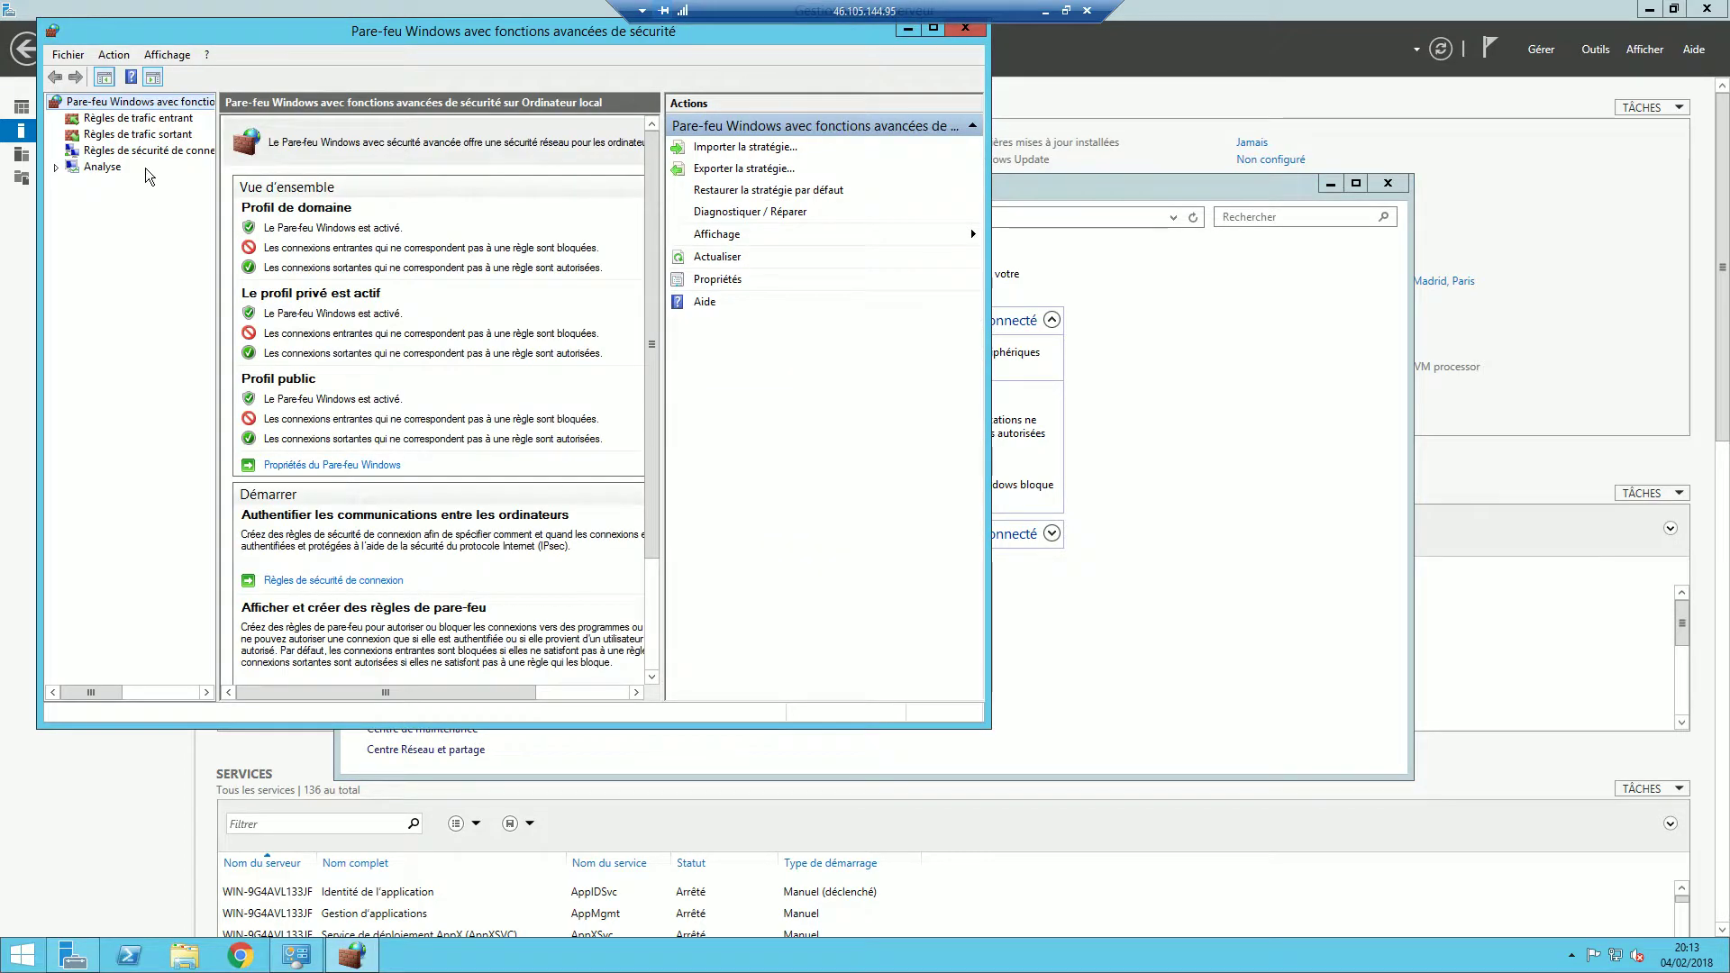
left_click(167, 121)
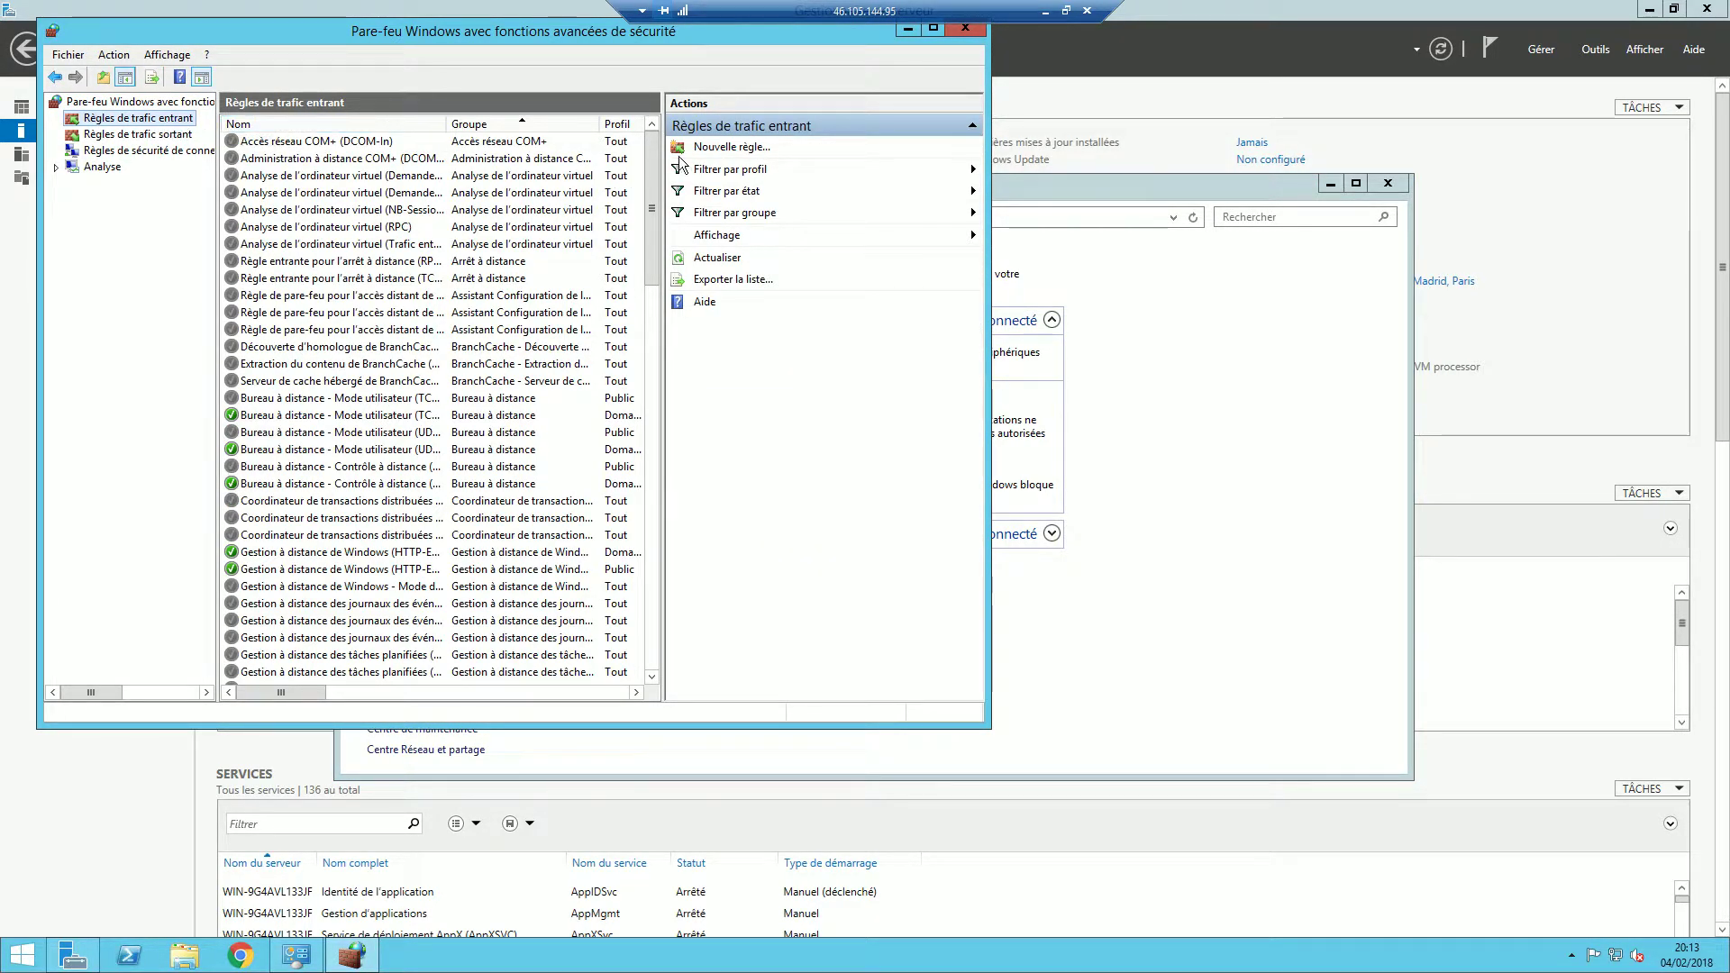
Create a port-based inbound rule allowing UDP 9987, named '9987 udp', with default action and profiles
left_click(725, 148)
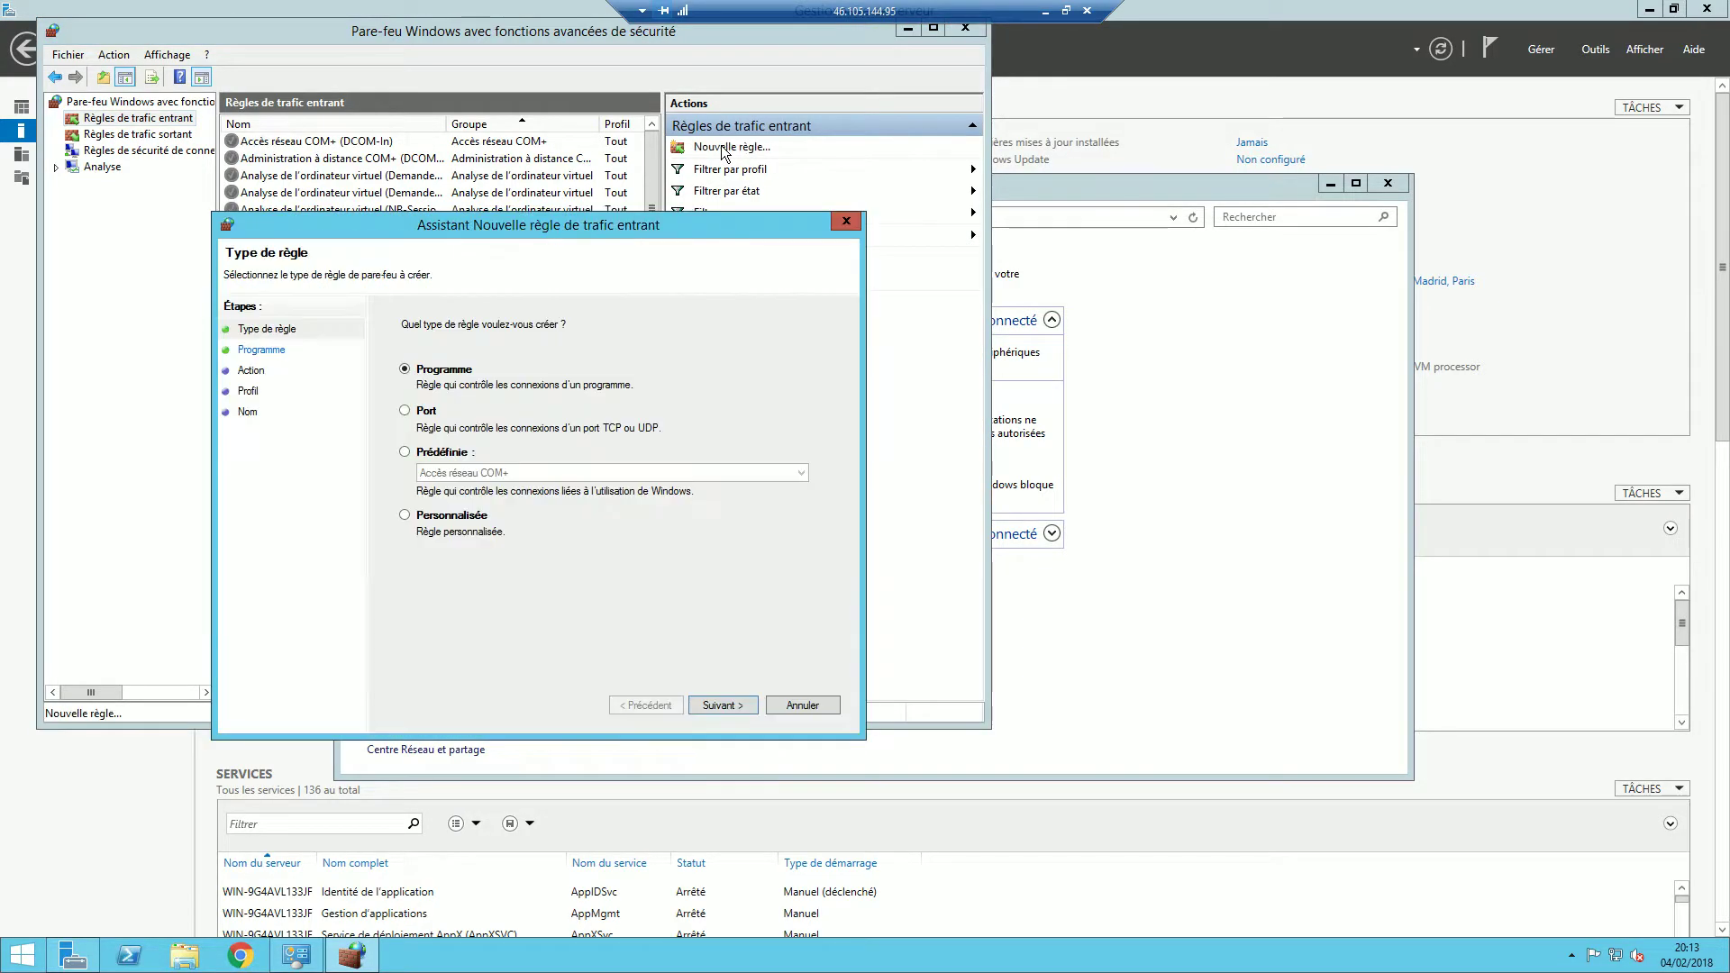
left_click(425, 411)
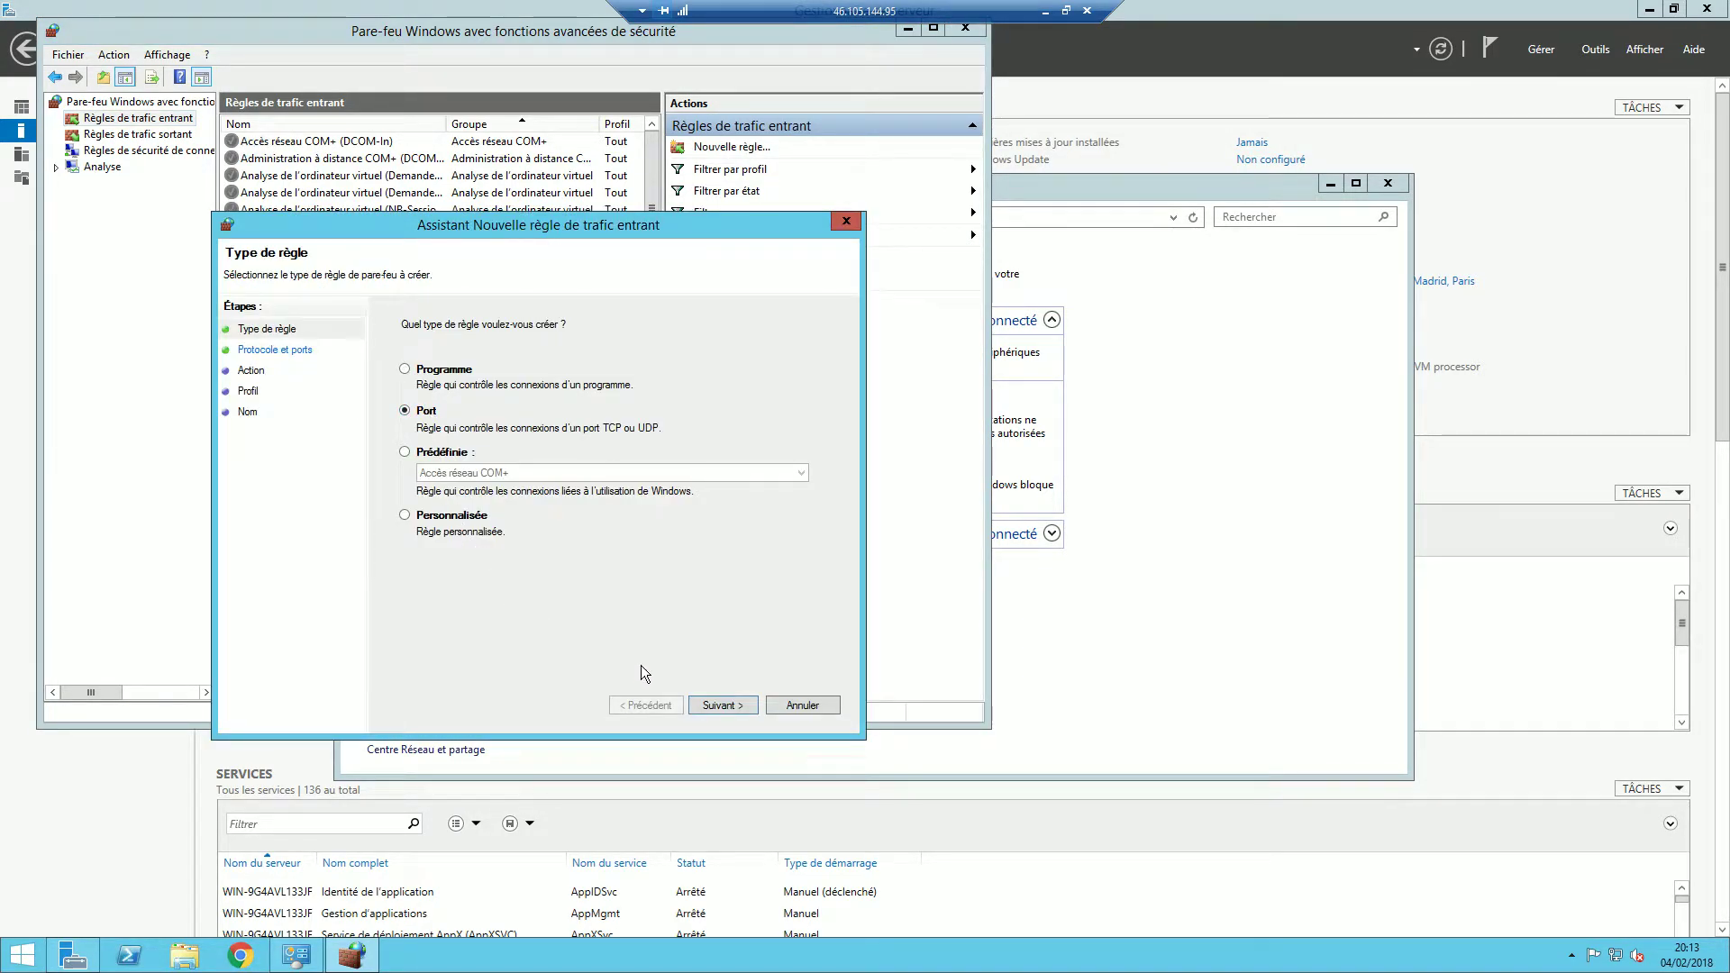
left_click(721, 705)
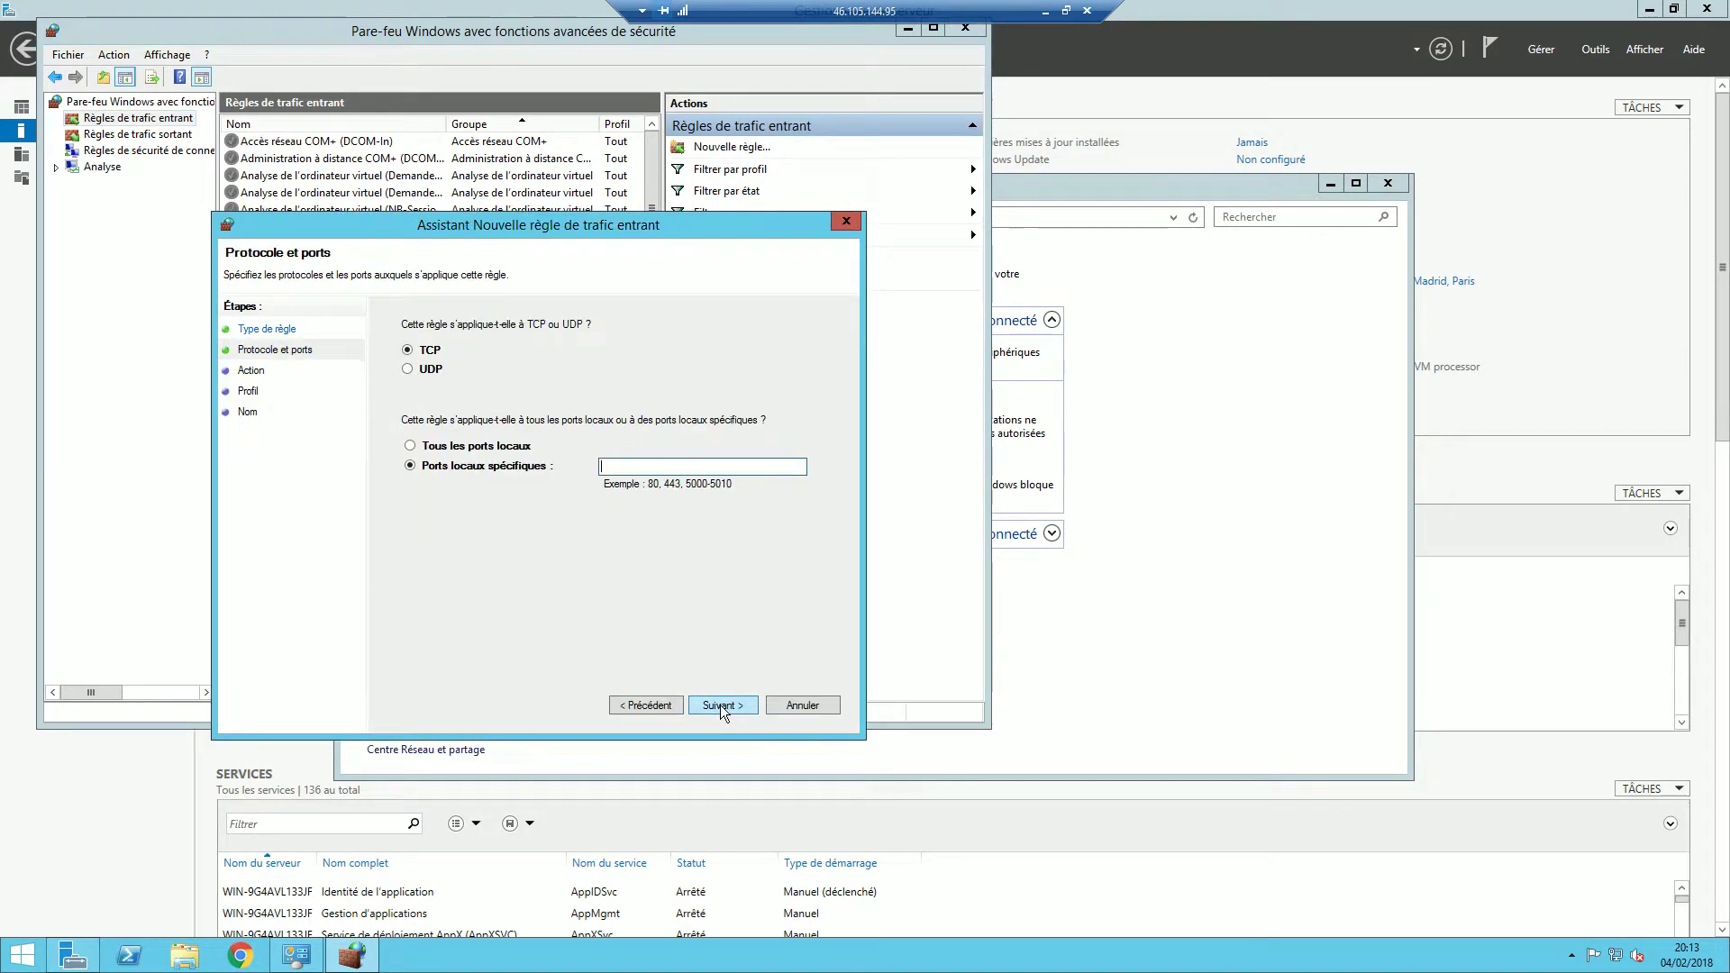
left_click(425, 369)
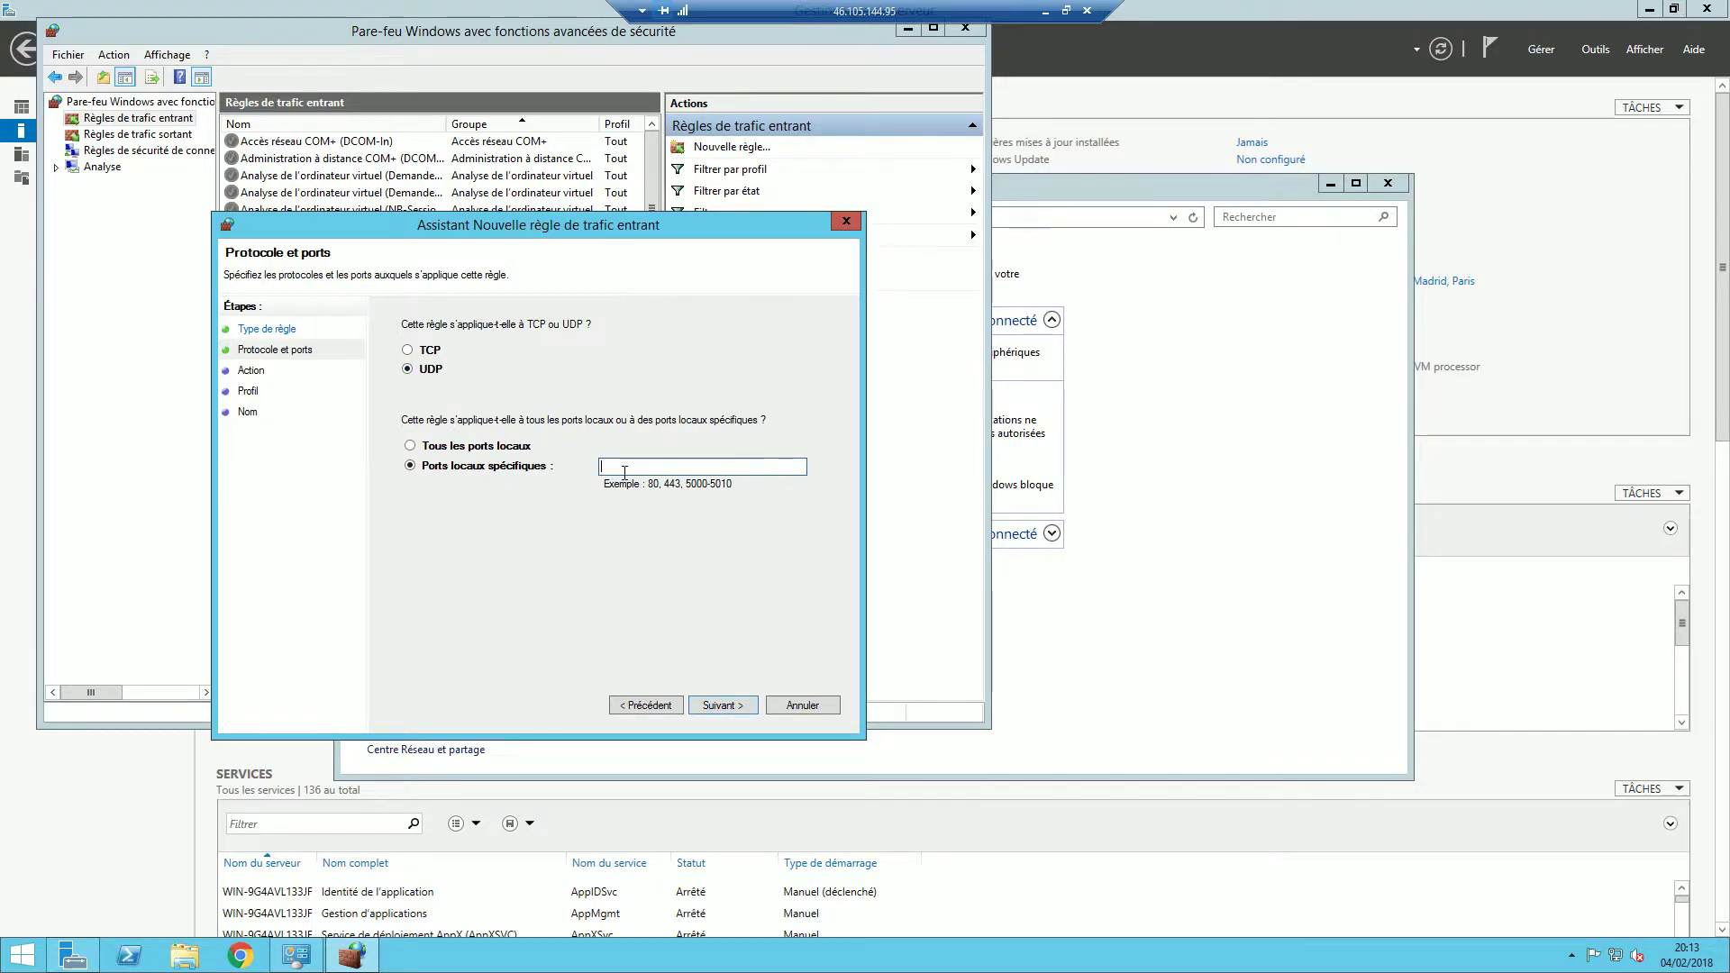
type("9987")
left_click(722, 703)
left_click(721, 703)
left_click(721, 703)
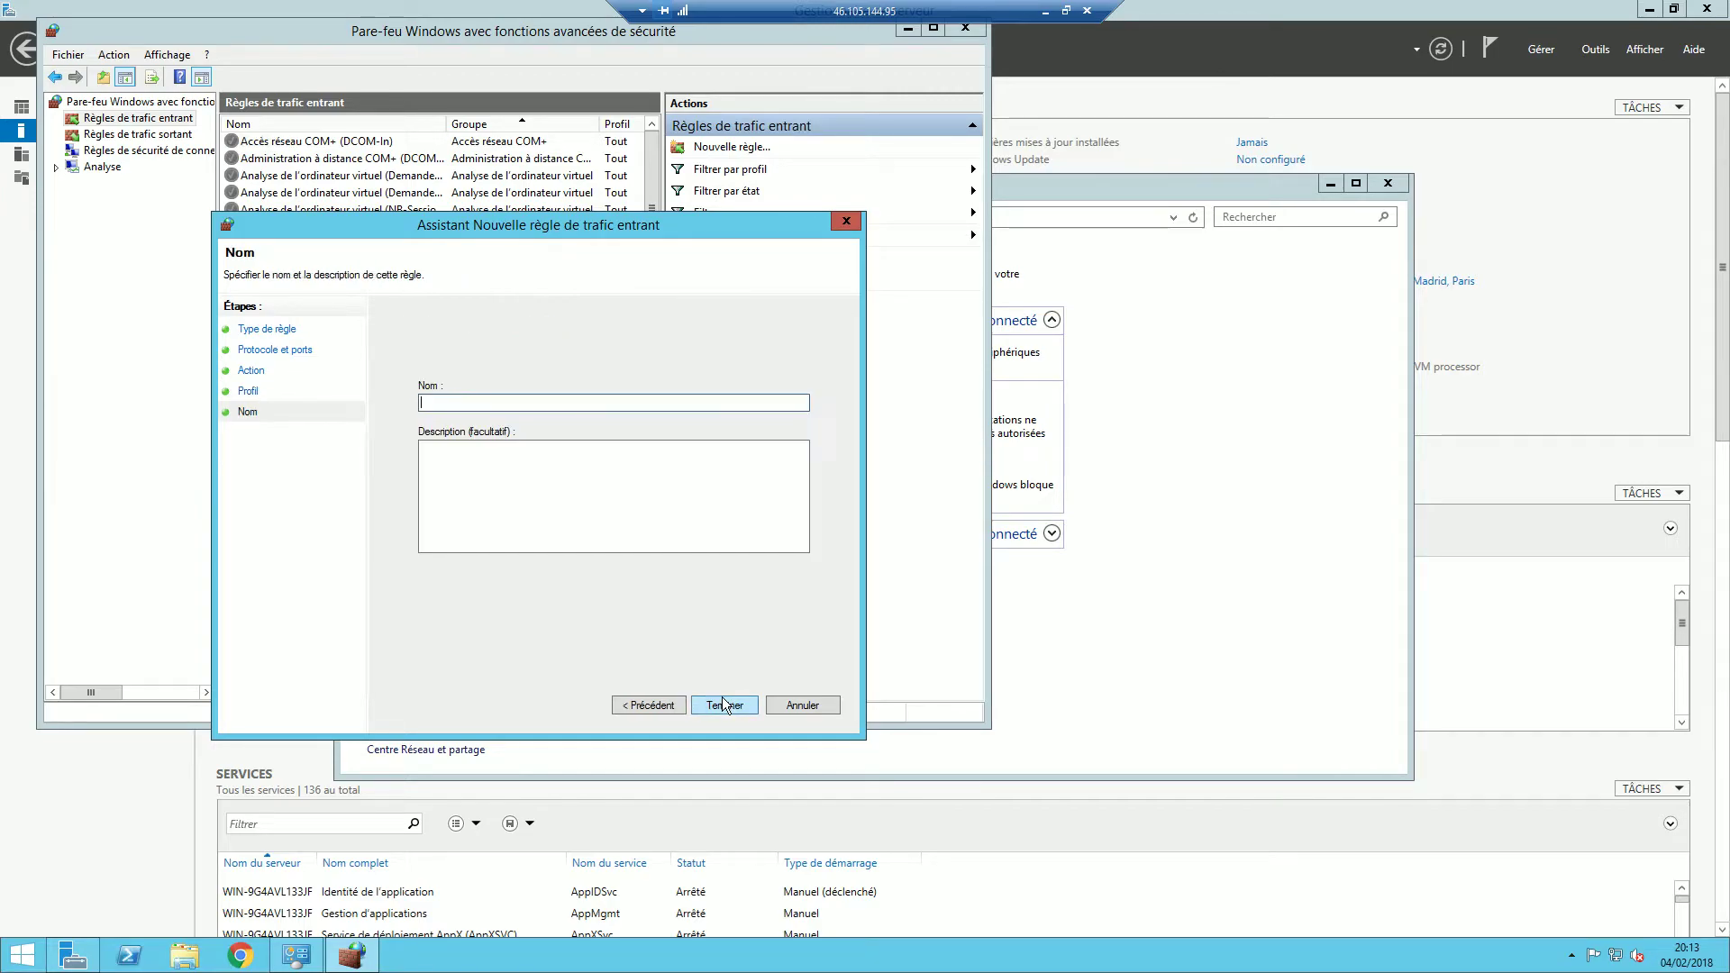
type("99")
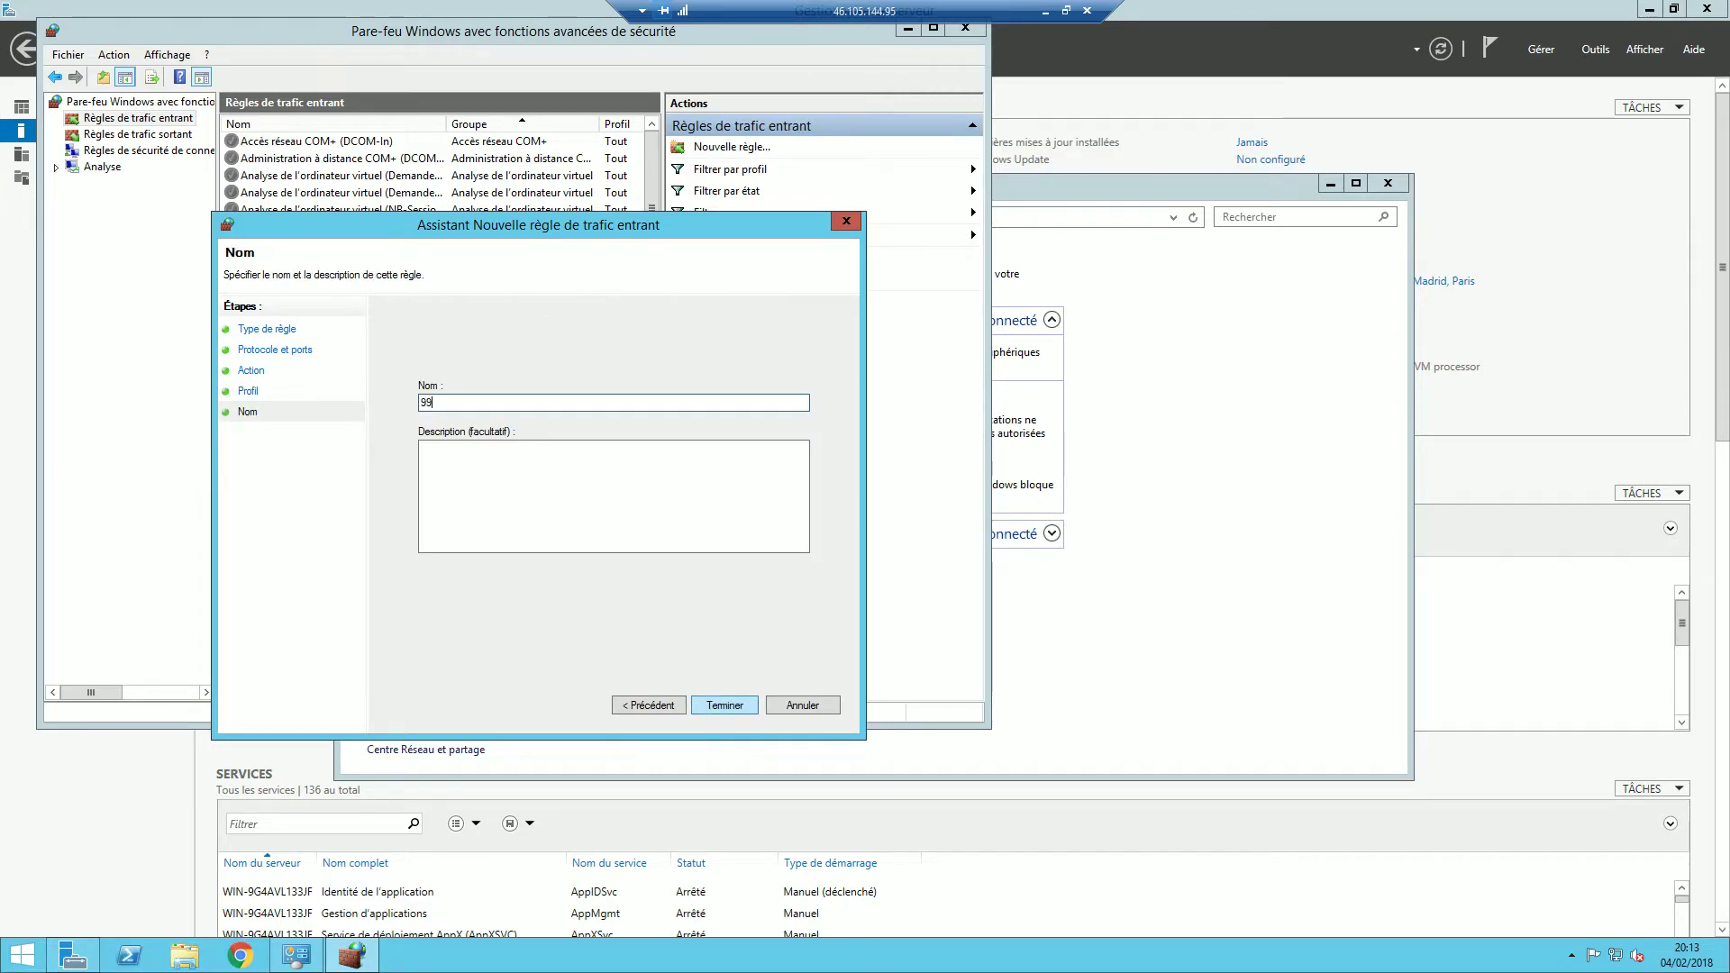
type("87 udp")
left_click(741, 705)
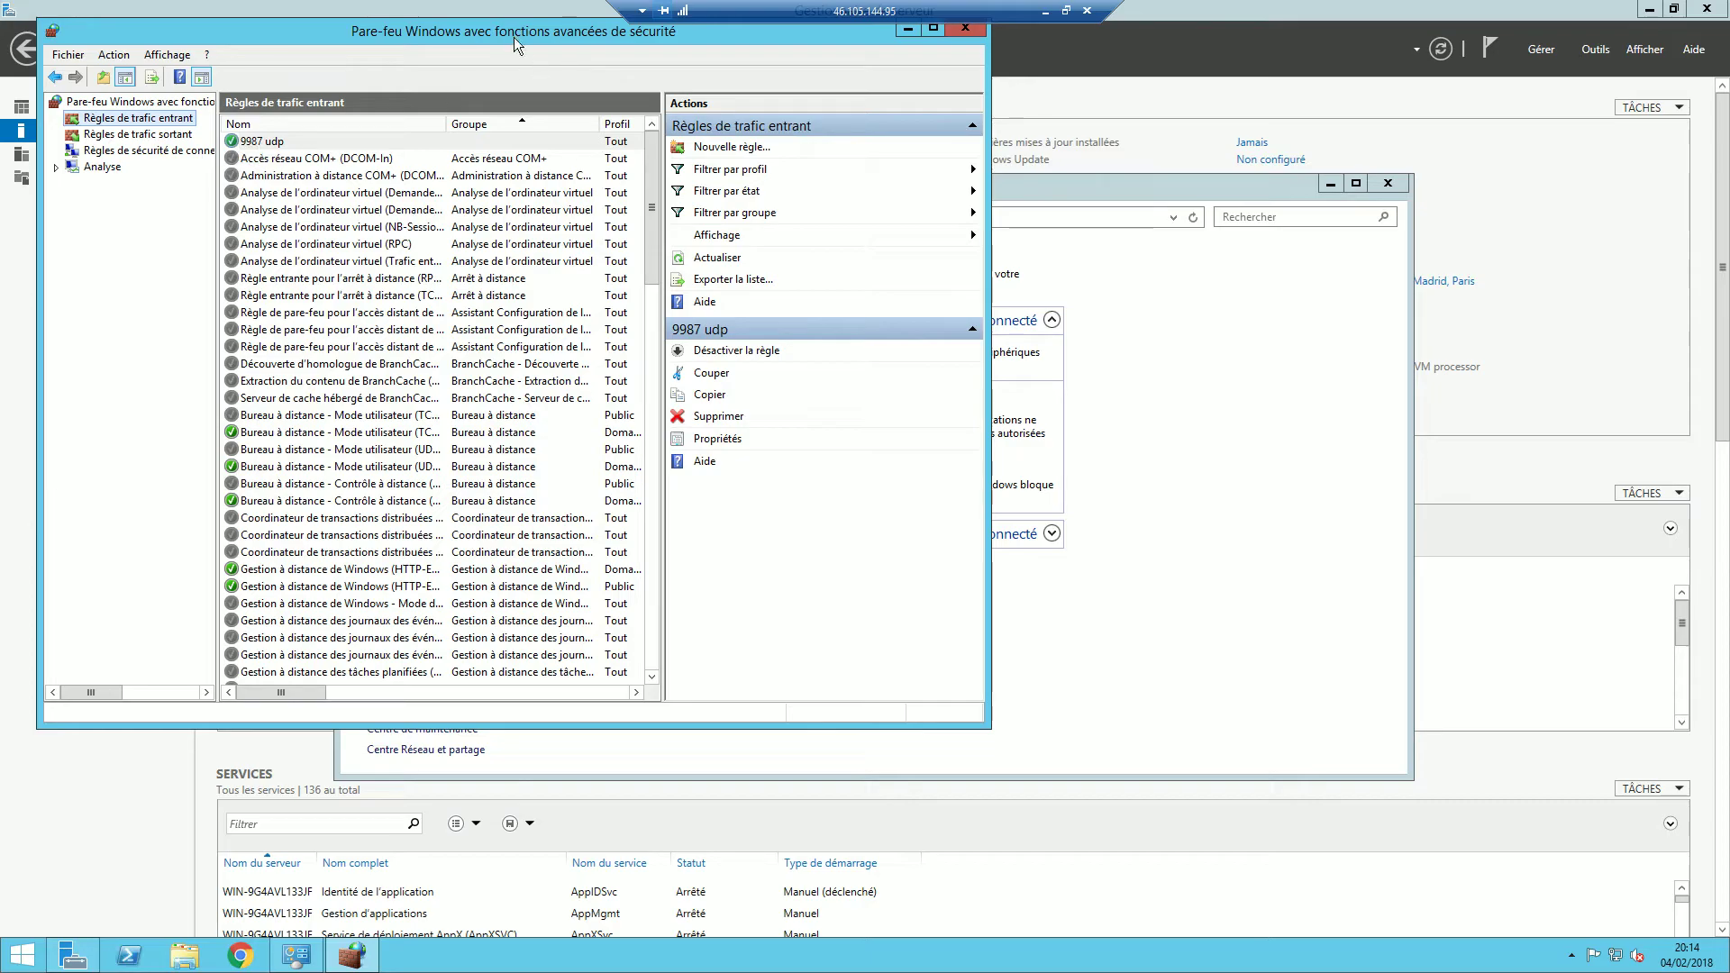
Close the firewall windows and minimize Server Manager to return to the desktop
left_click_drag(508, 31, 655, 113)
left_click(1111, 109)
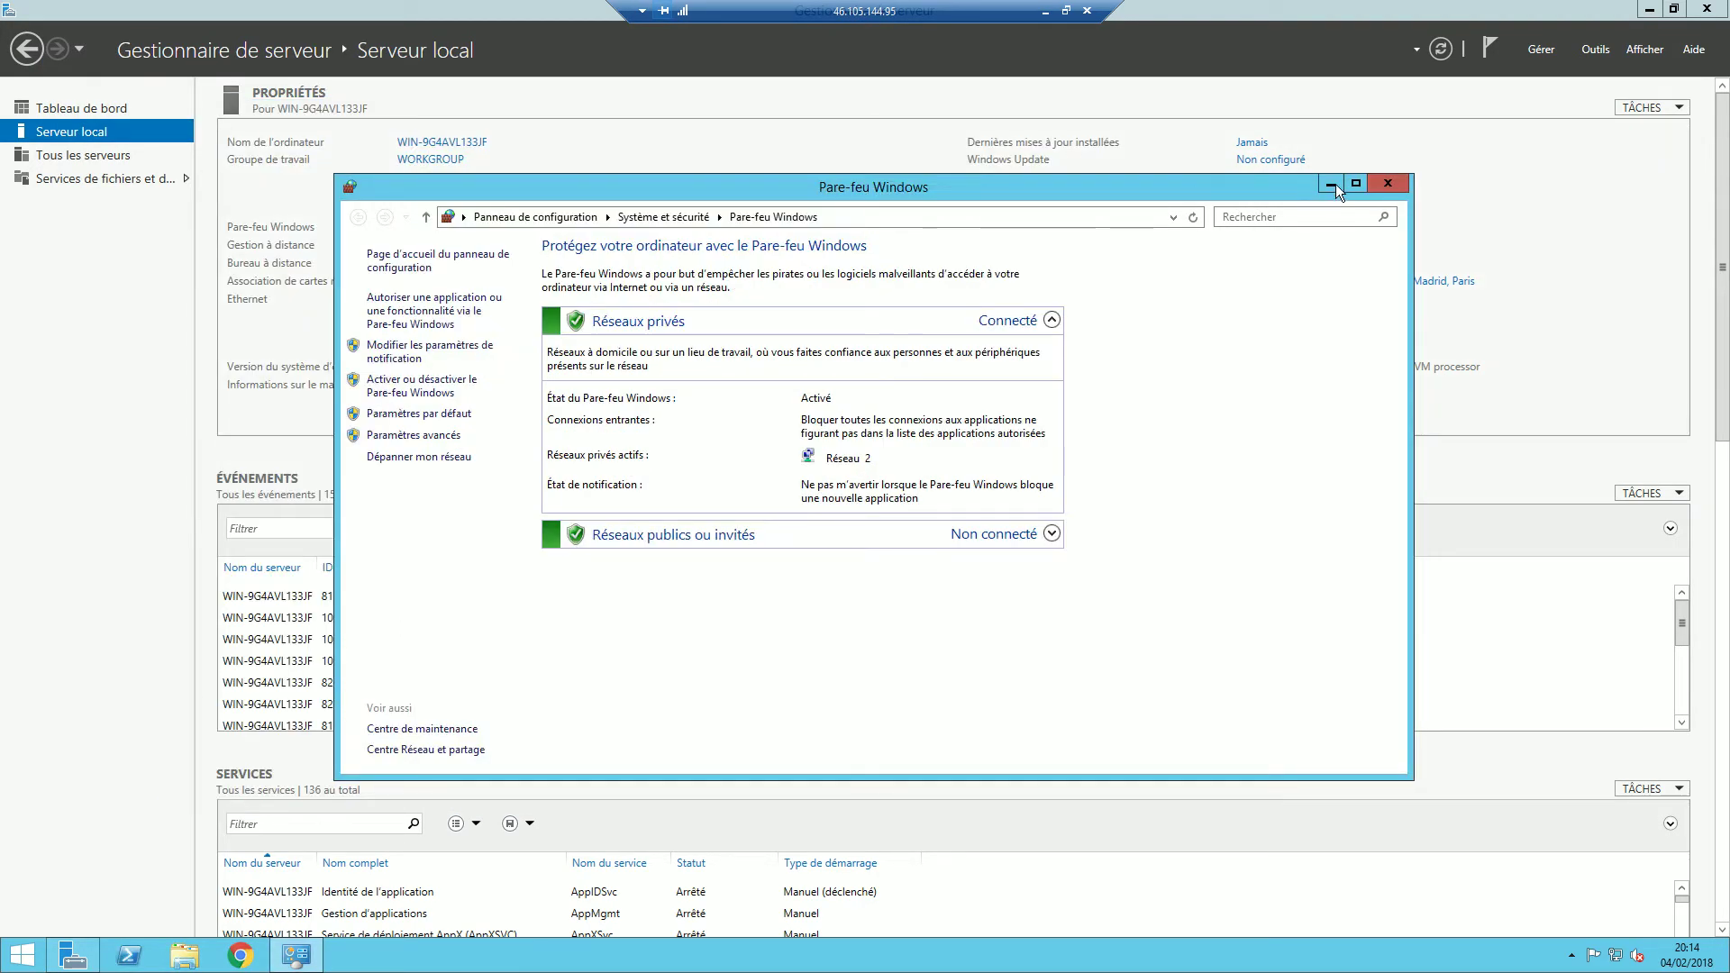
left_click(1387, 182)
left_click(1649, 9)
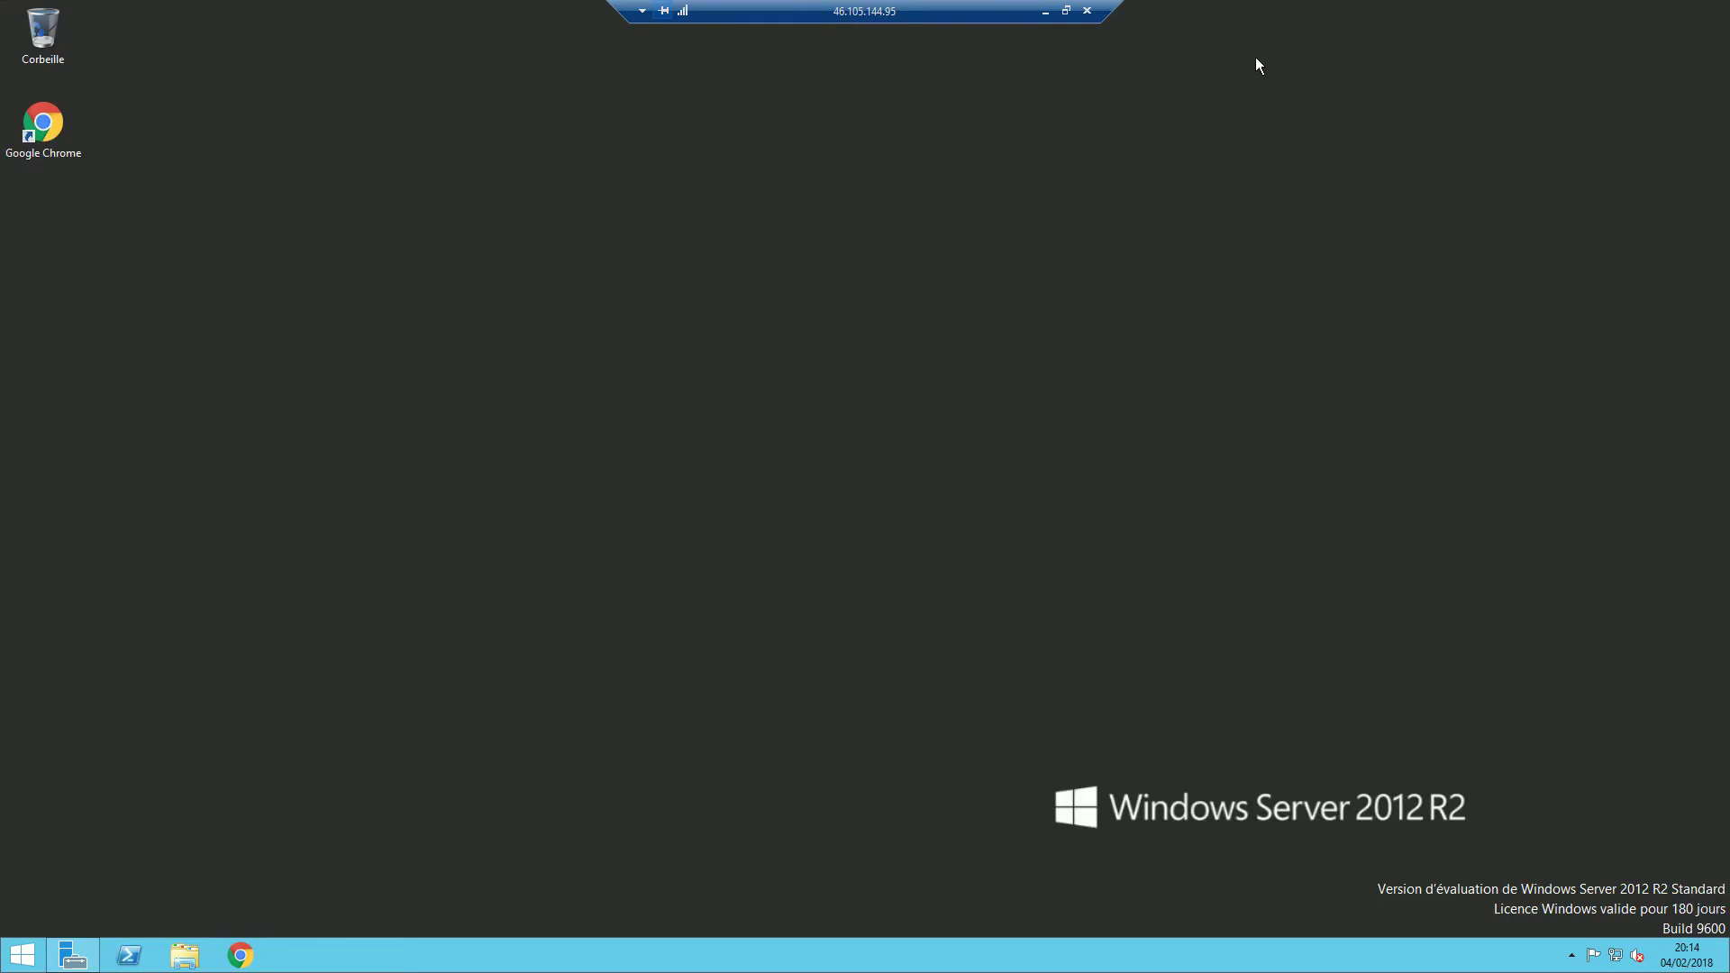